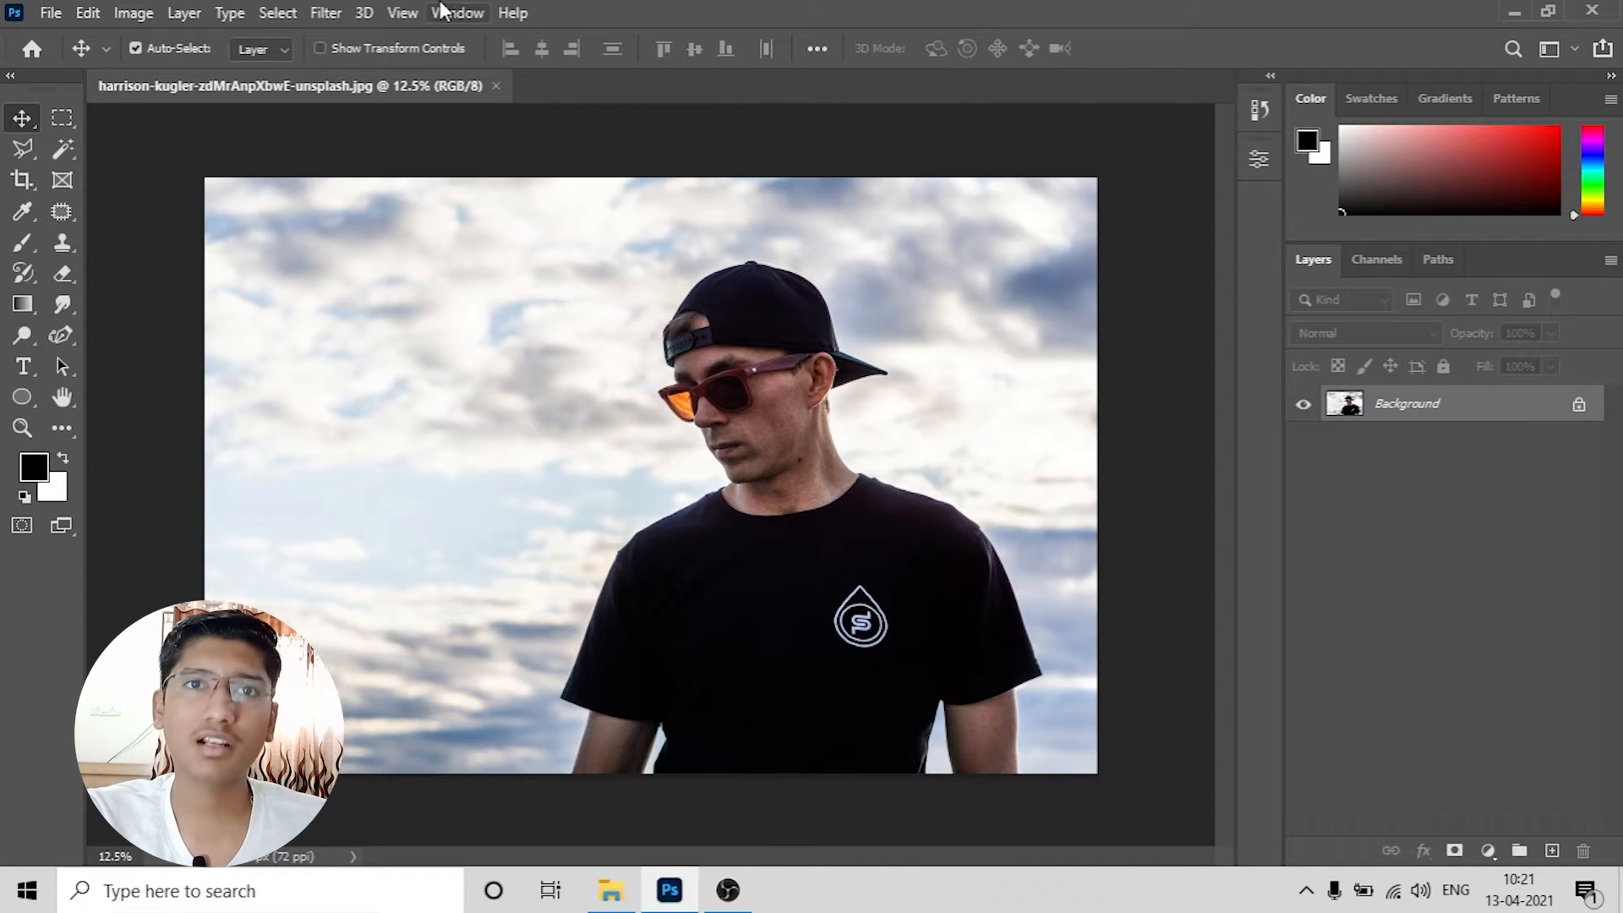
# Step: Close the tab group containing the Layers panel and show the Layers panel again
pyautogui.click(1609, 268)
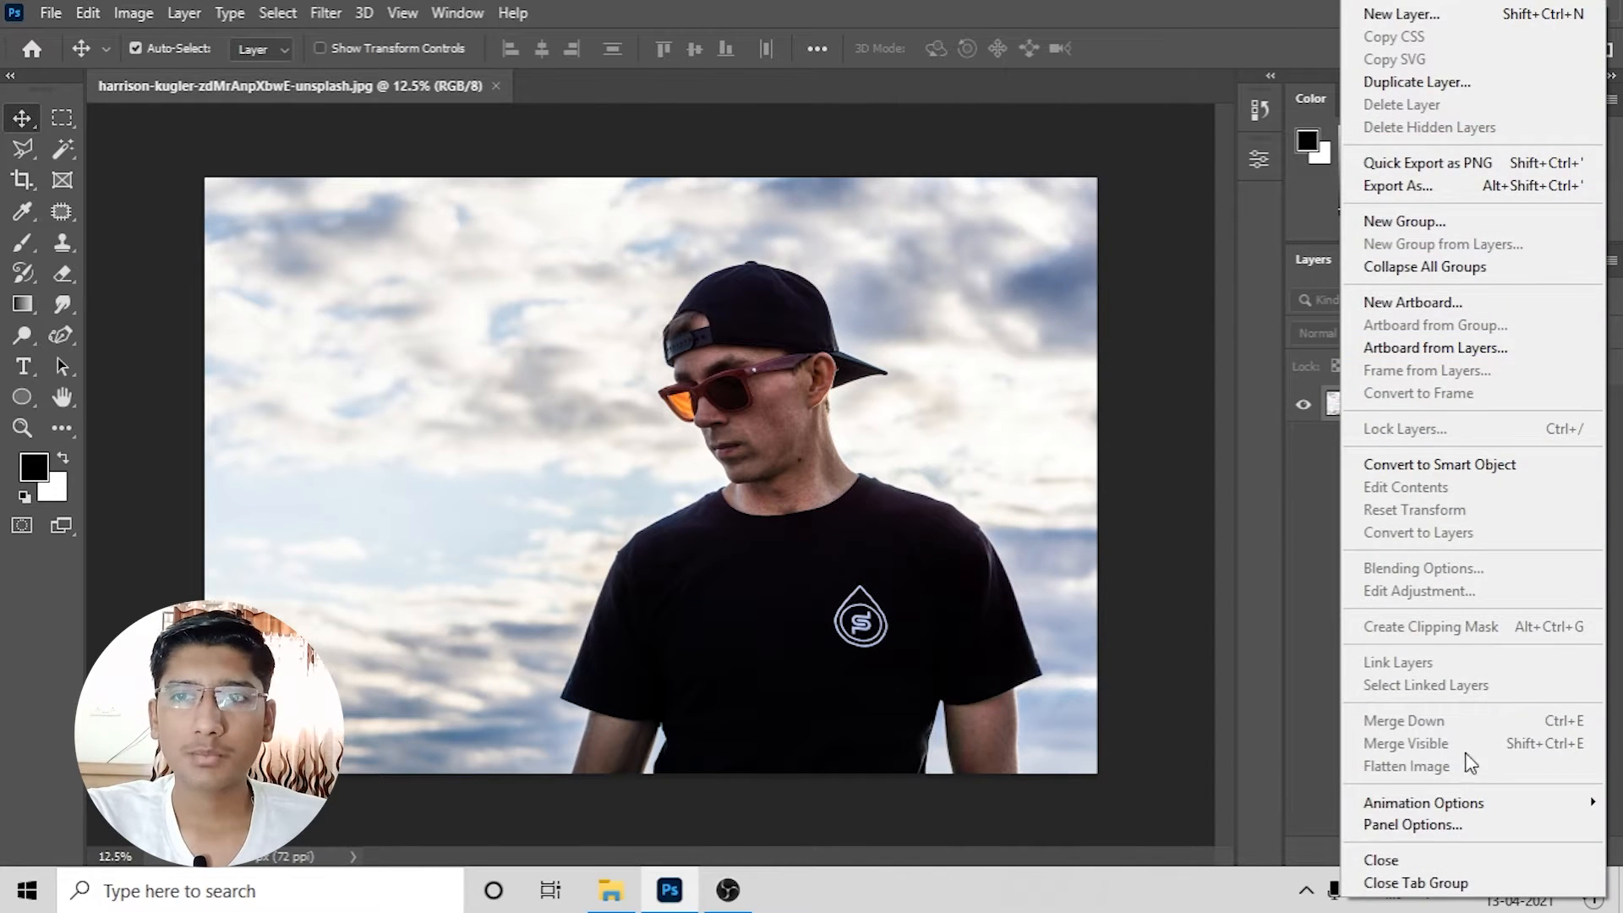
pyautogui.click(1440, 880)
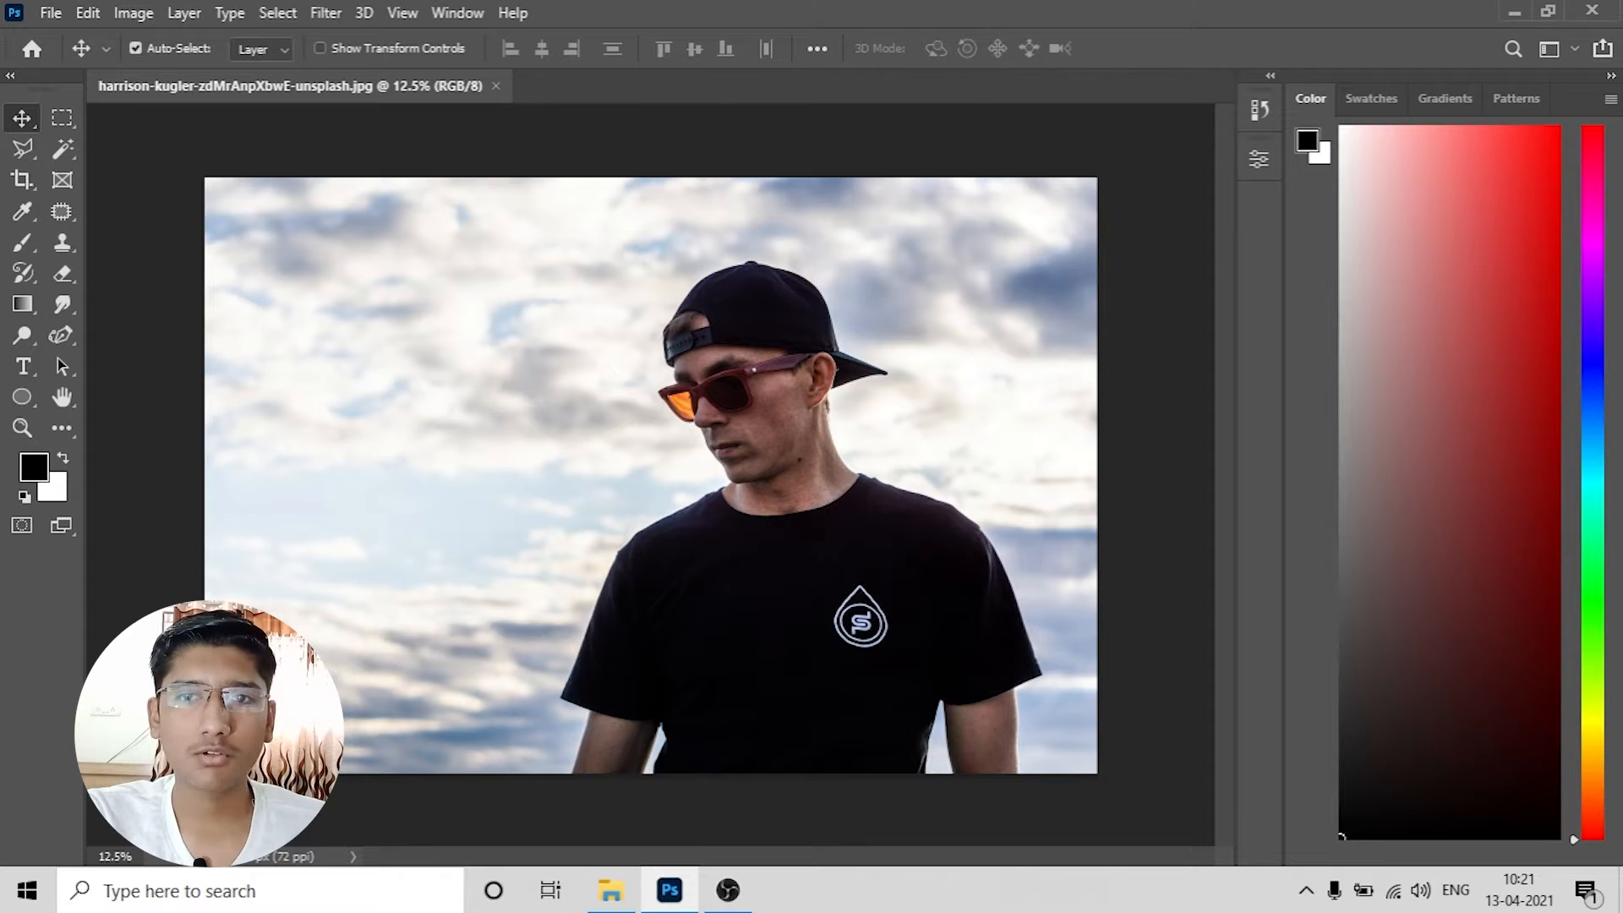
pyautogui.click(465, 17)
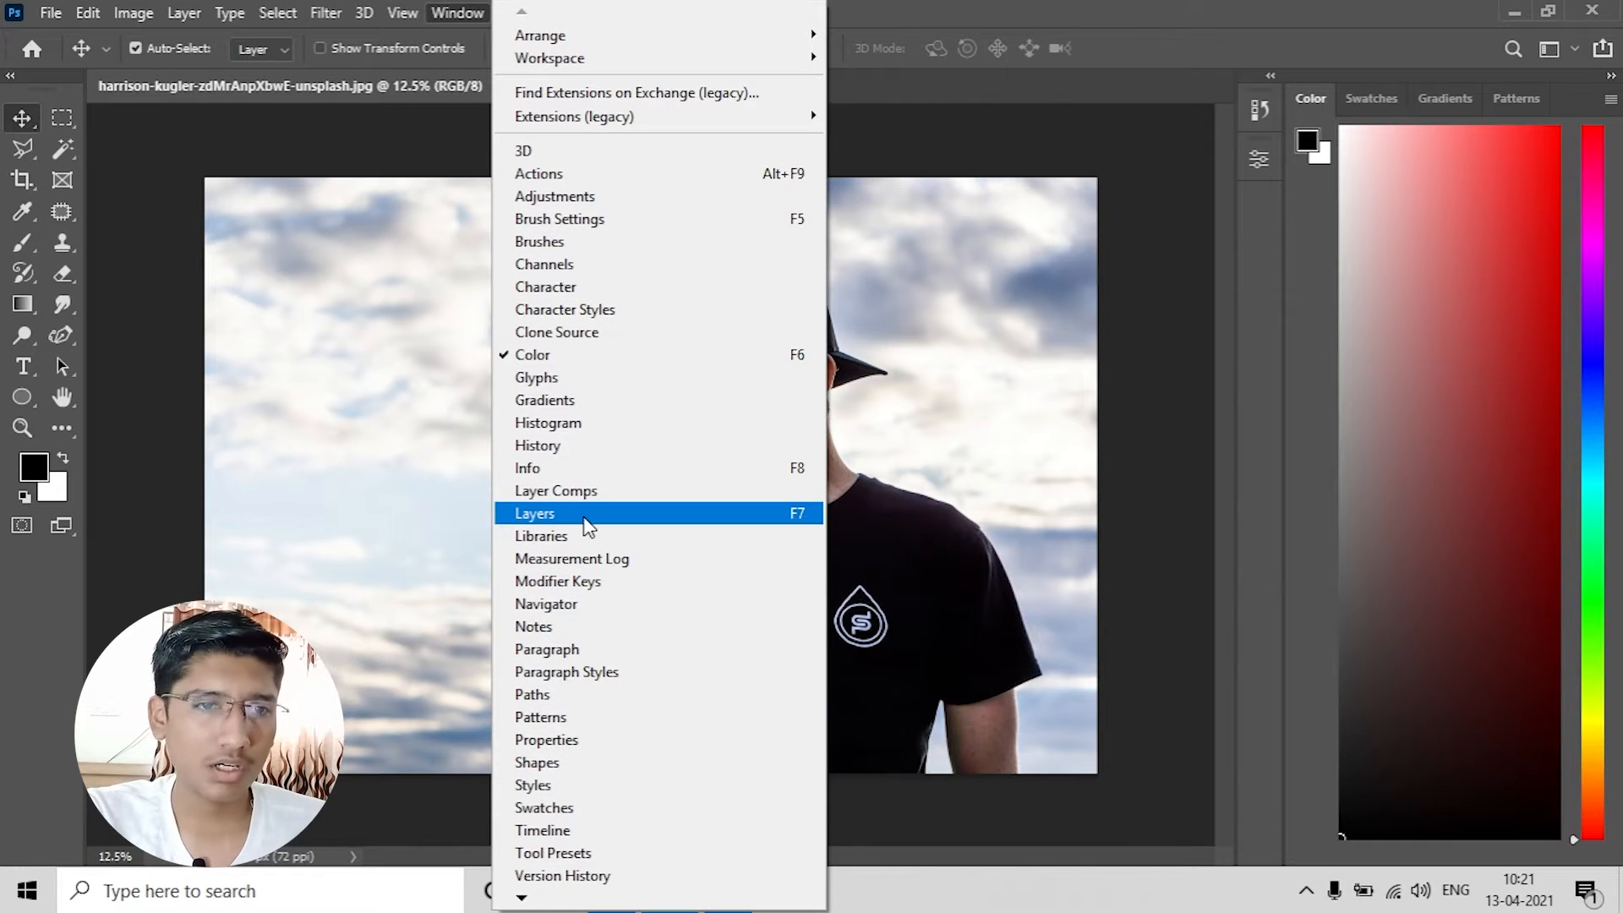
pyautogui.click(589, 522)
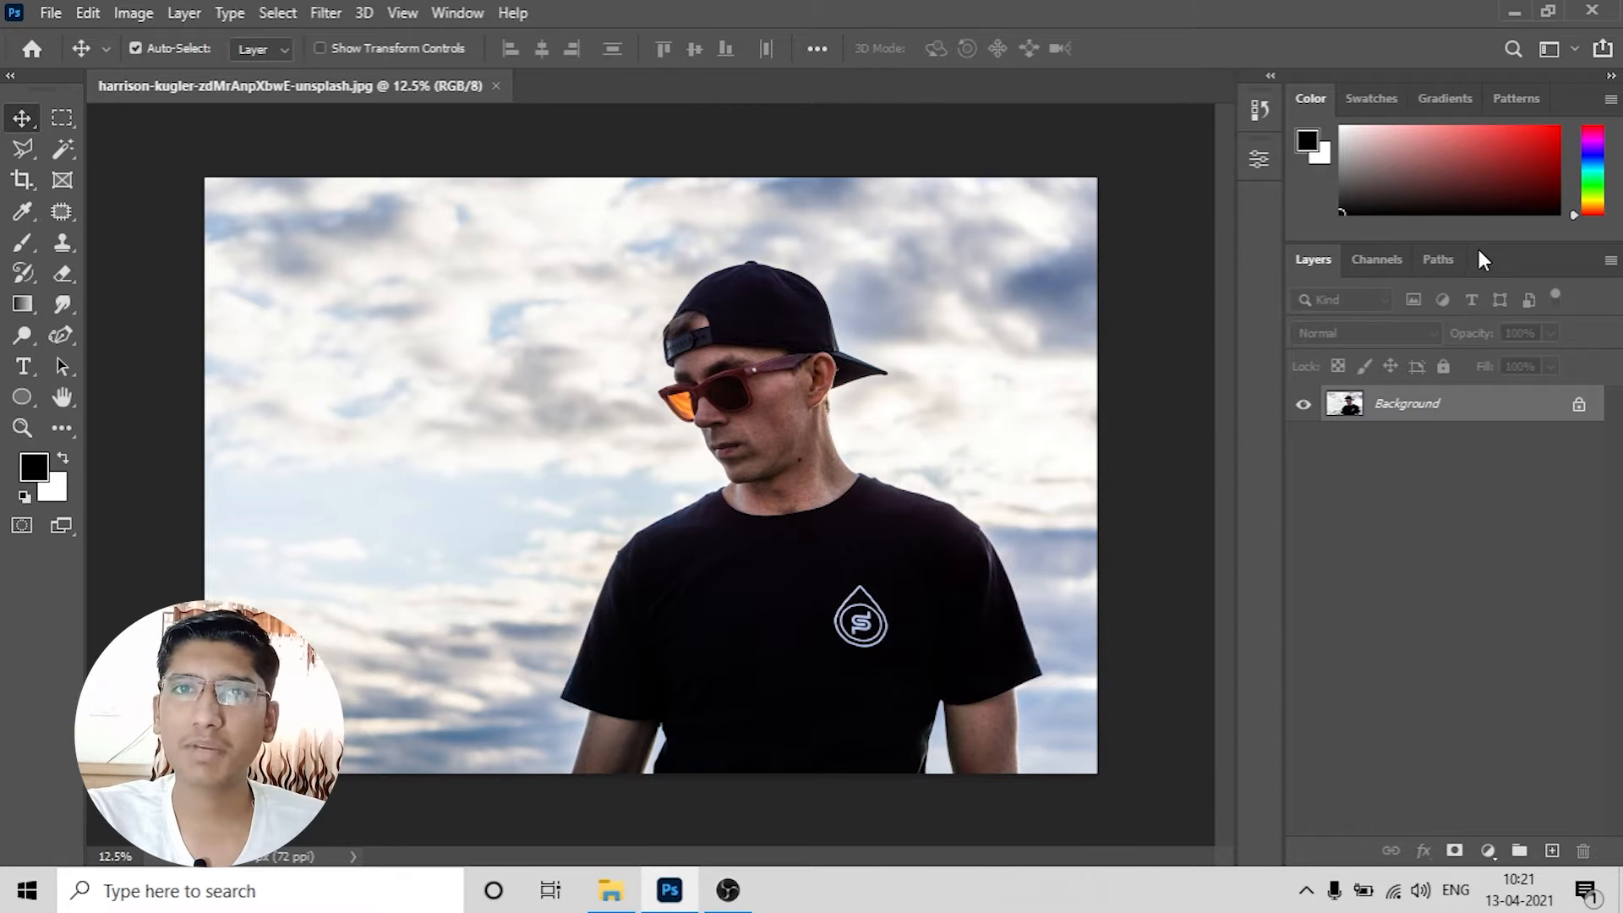
# Step: Shrink the Layers panel, restore its height, and detach it as a floating panel over the photo
pyautogui.moveTo(1483, 247); pyautogui.dragTo(1483, 595)
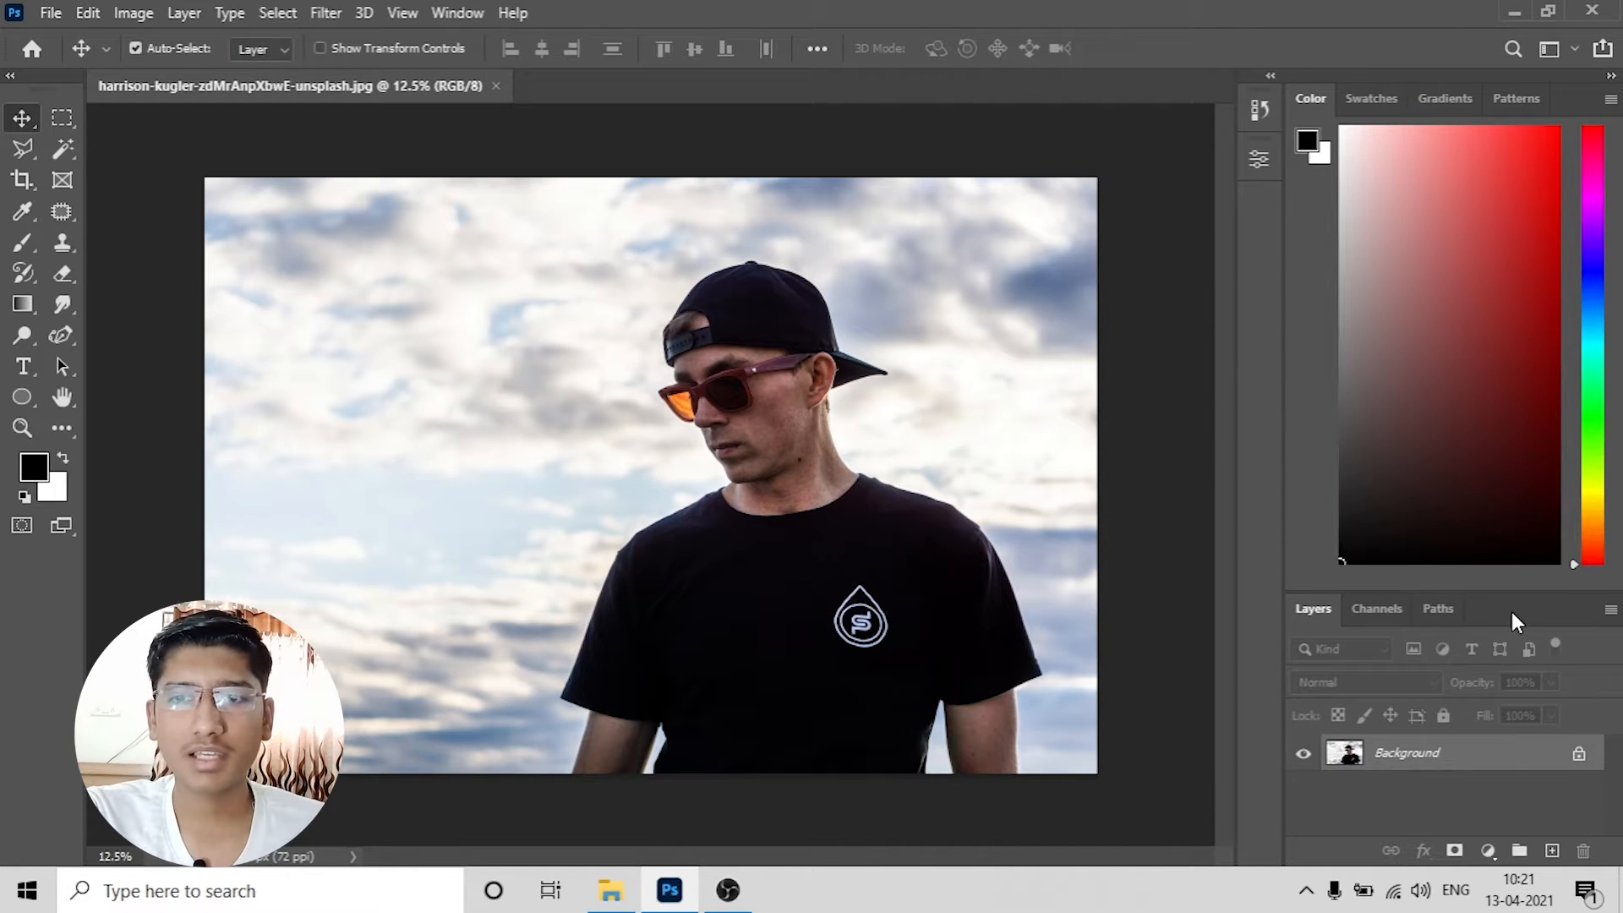
pyautogui.moveTo(1496, 595); pyautogui.dragTo(1496, 247)
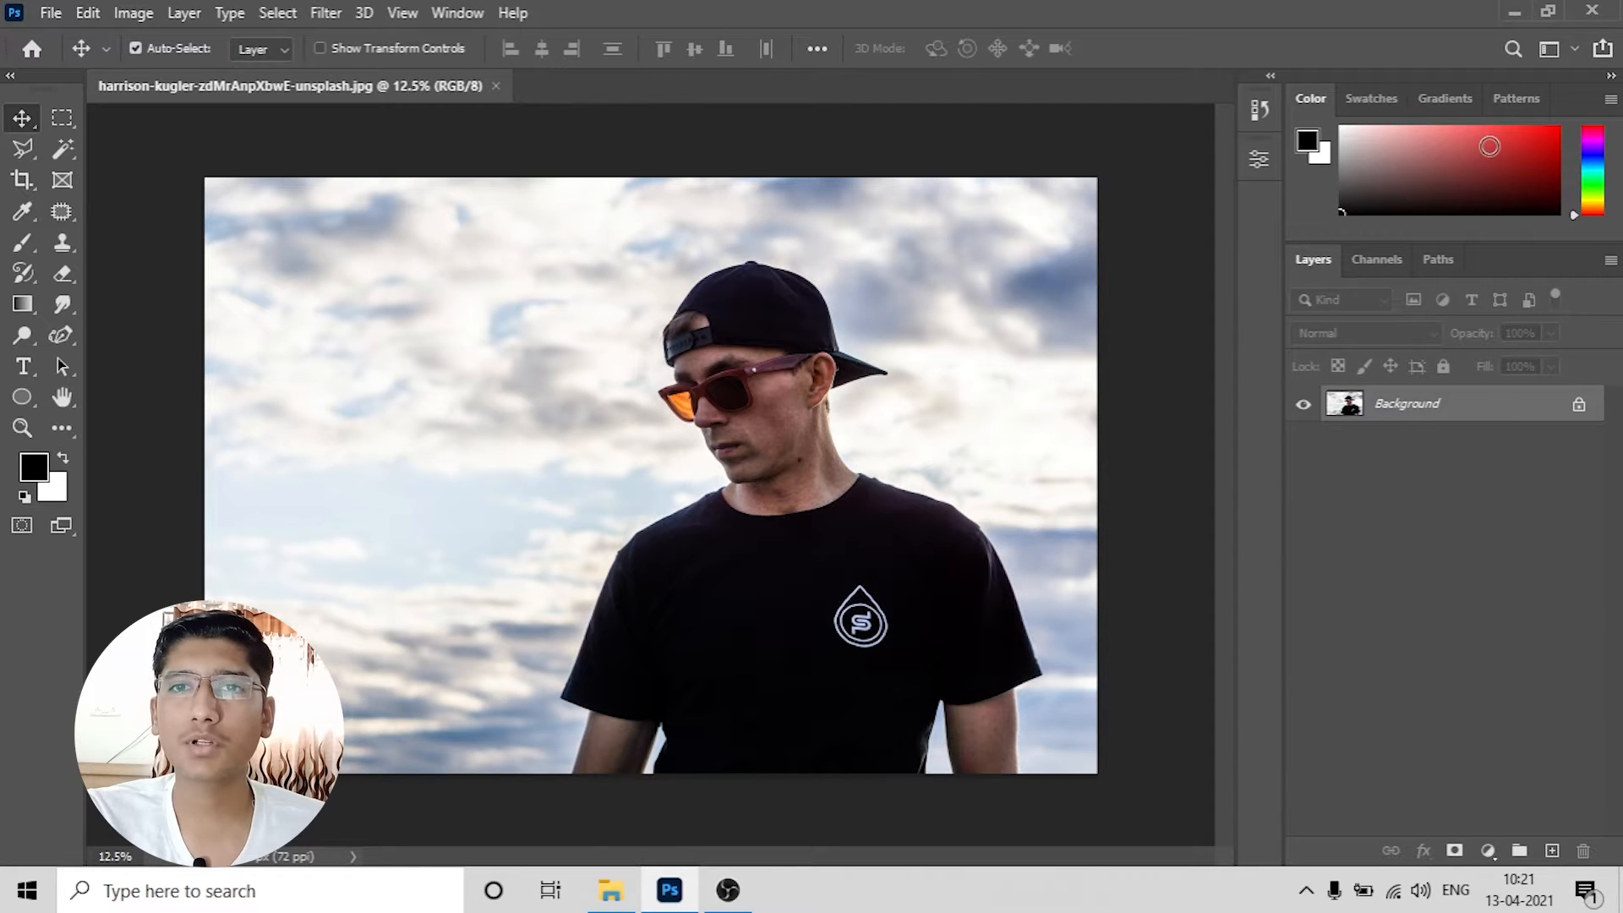
pyautogui.moveTo(1302, 269); pyautogui.dragTo(630, 313)
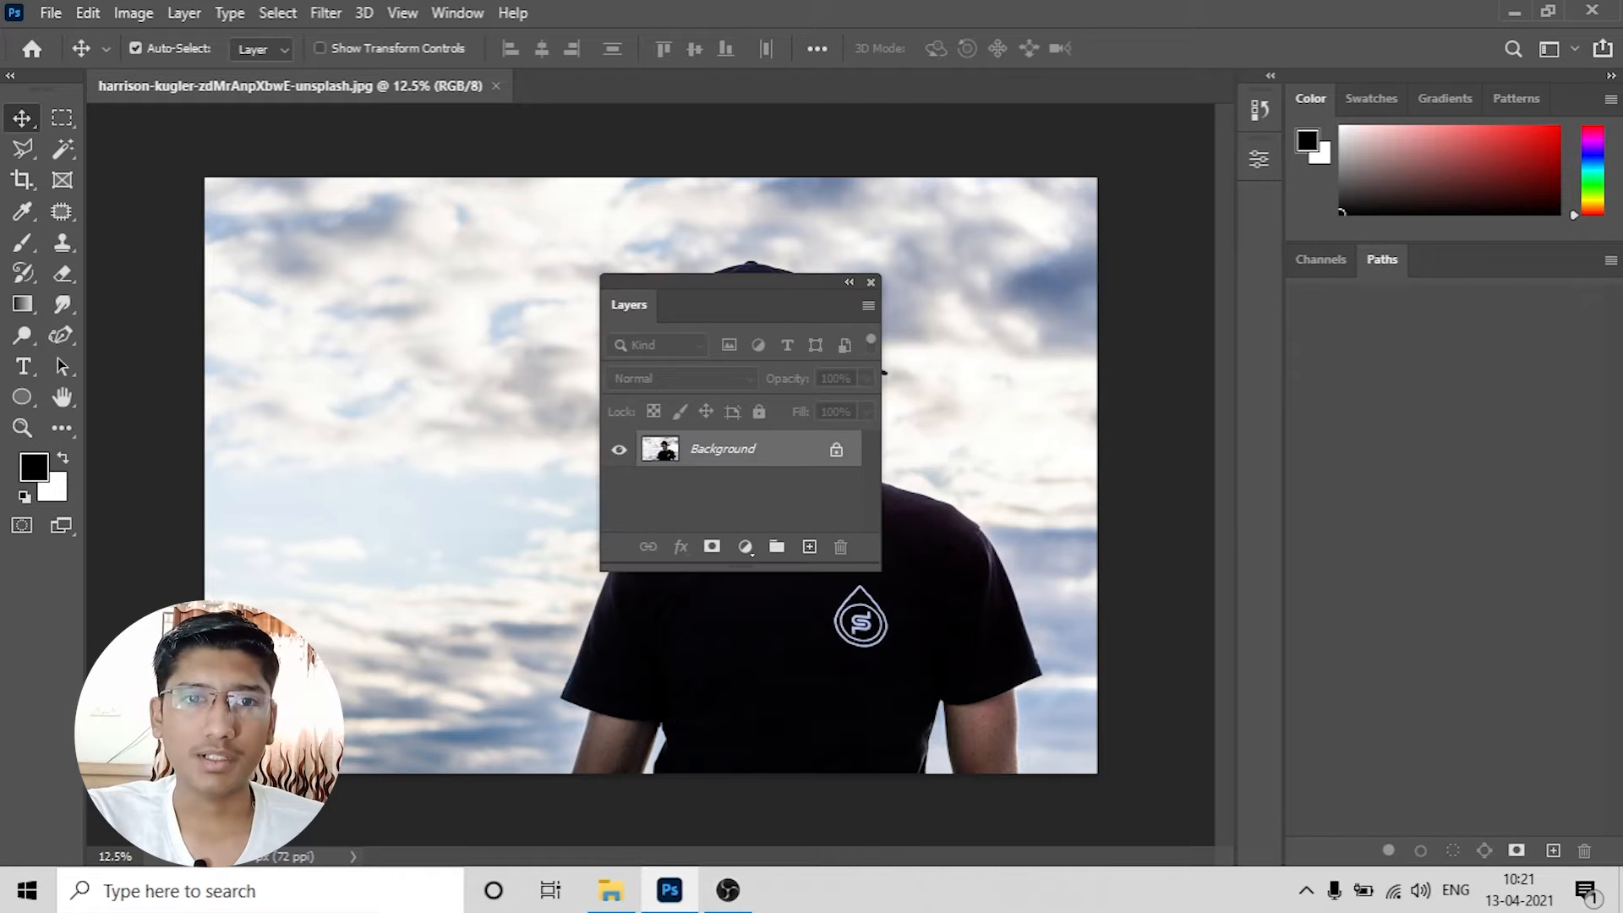
# Step: Reset the workspace and close the tab group containing Properties, Adjustments and Libraries
pyautogui.click(1556, 49)
pyautogui.click(1535, 223)
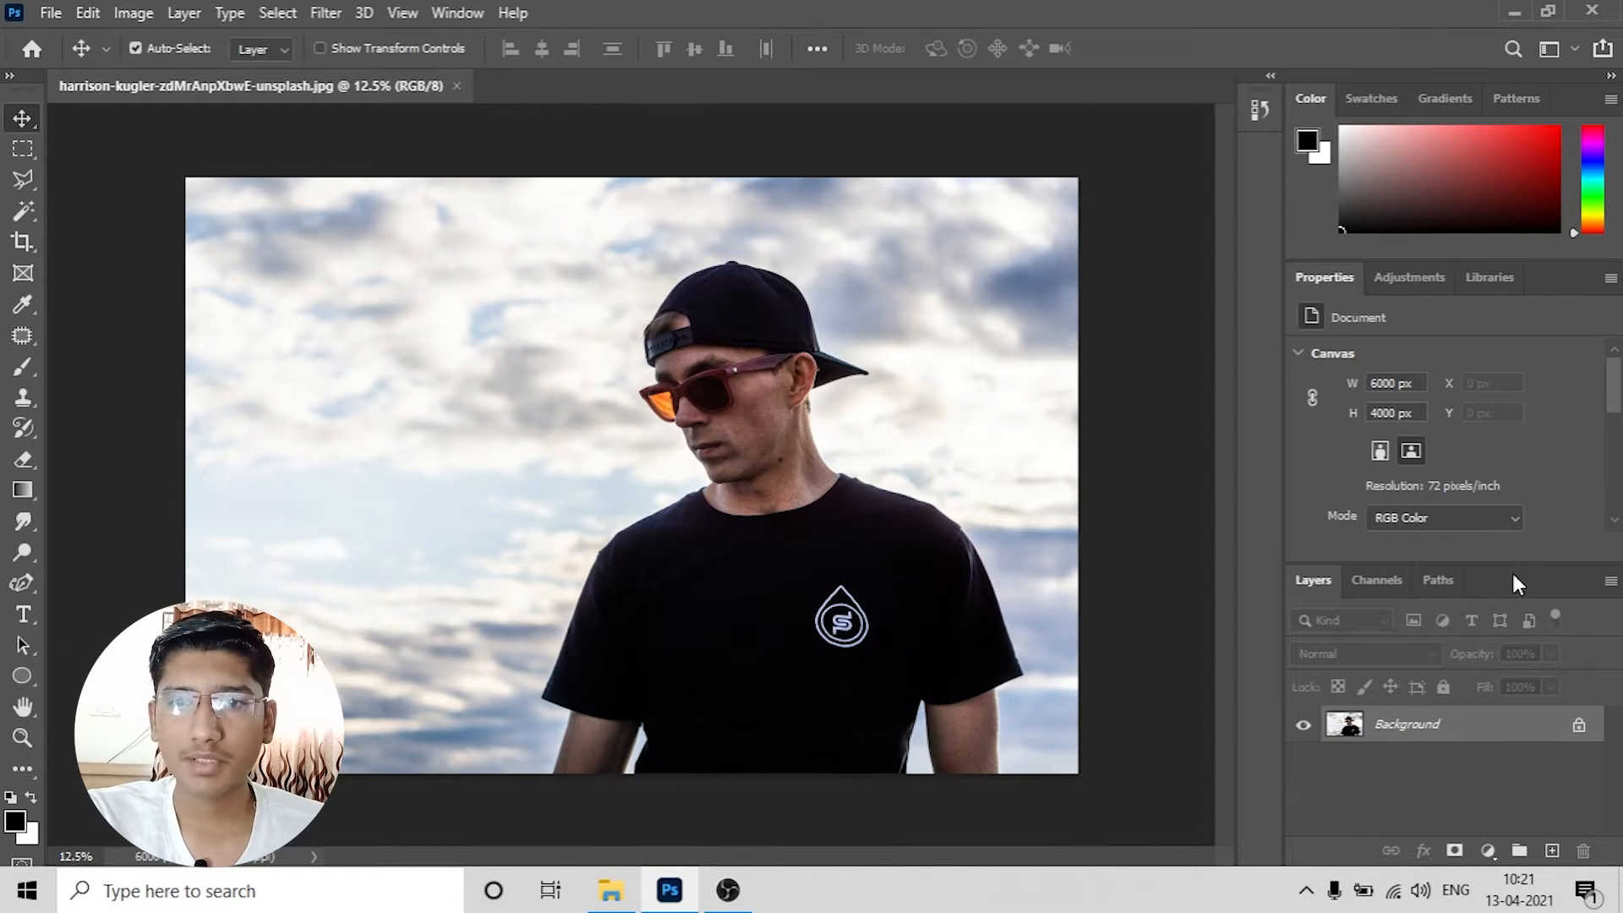
pyautogui.click(1611, 279)
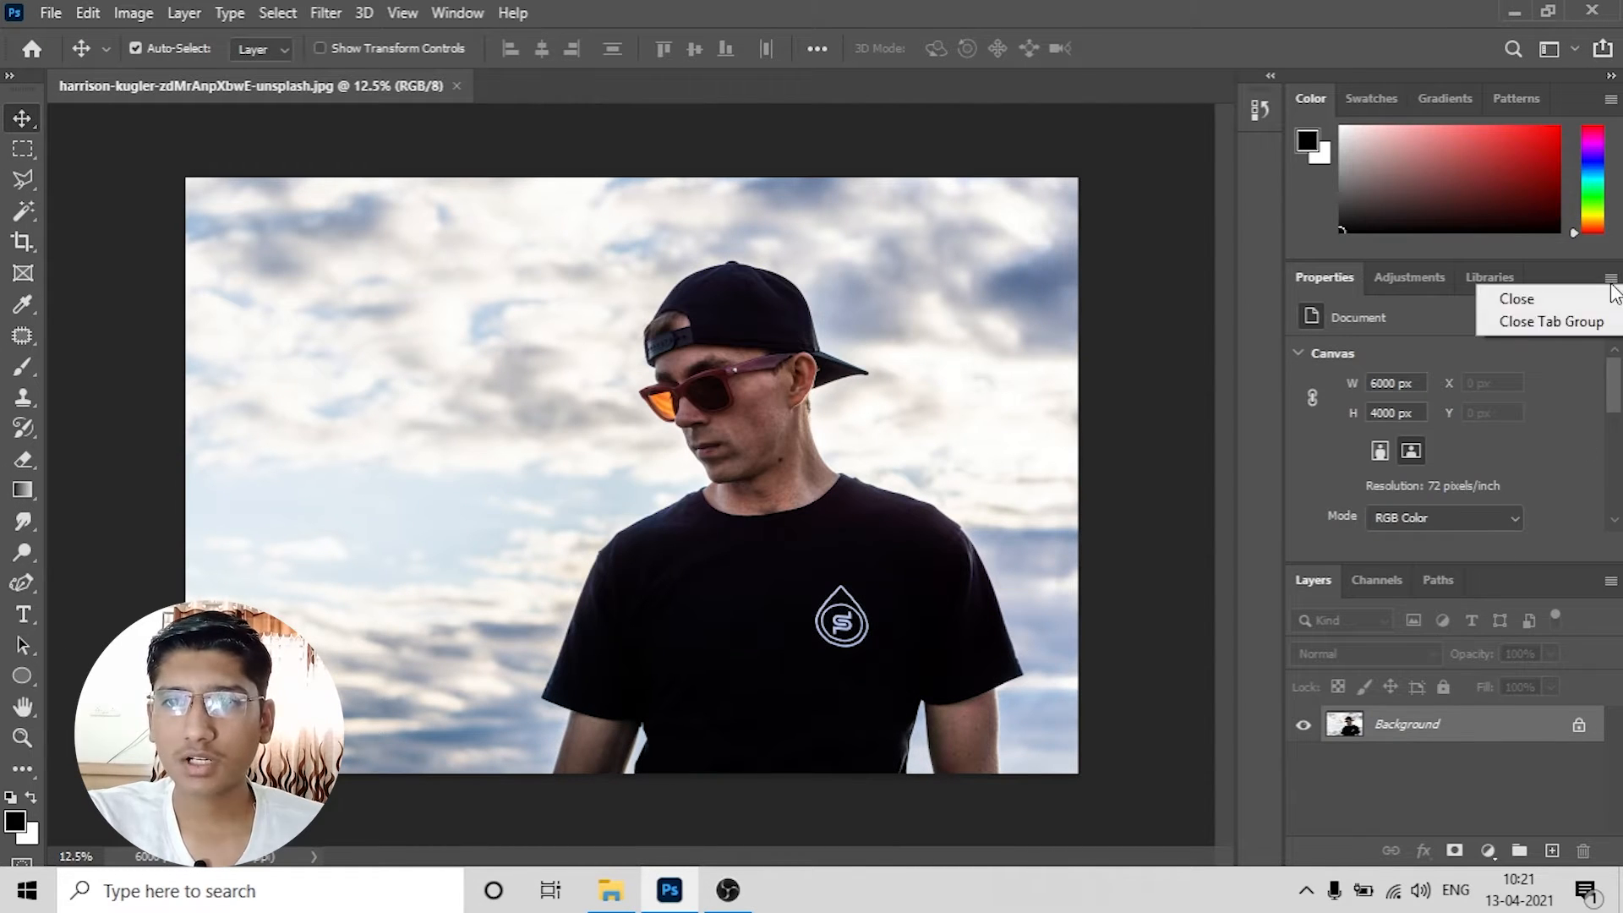
pyautogui.click(1556, 323)
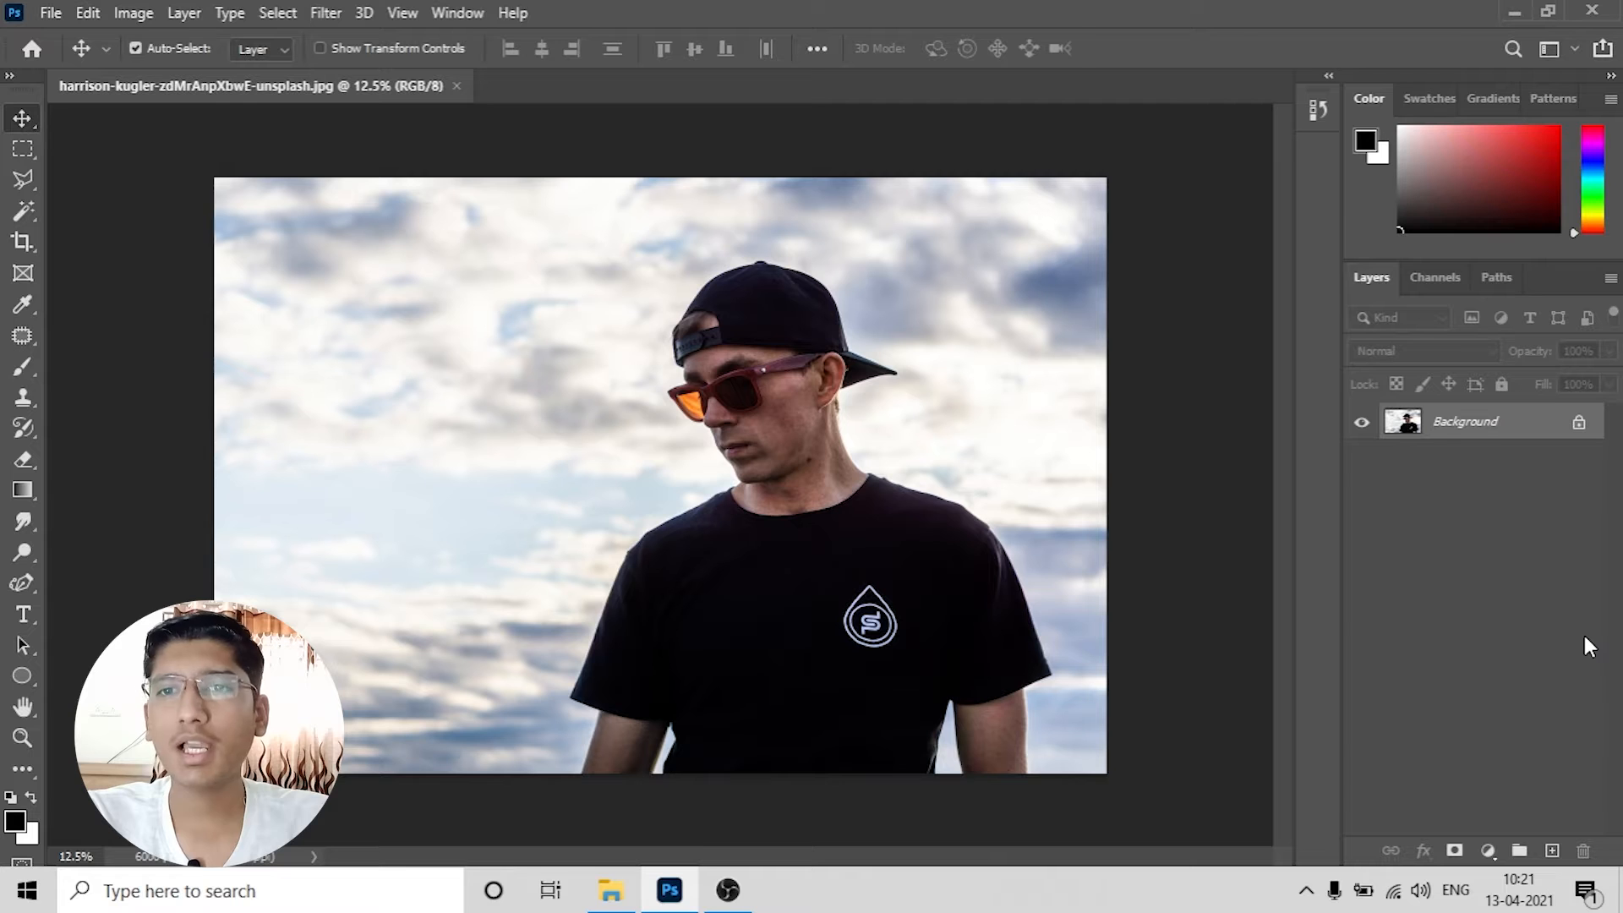
# Step: Try repeatedly to move the locked Background layer, declining its conversion to a normal layer
pyautogui.moveTo(652, 460); pyautogui.dragTo(971, 550)
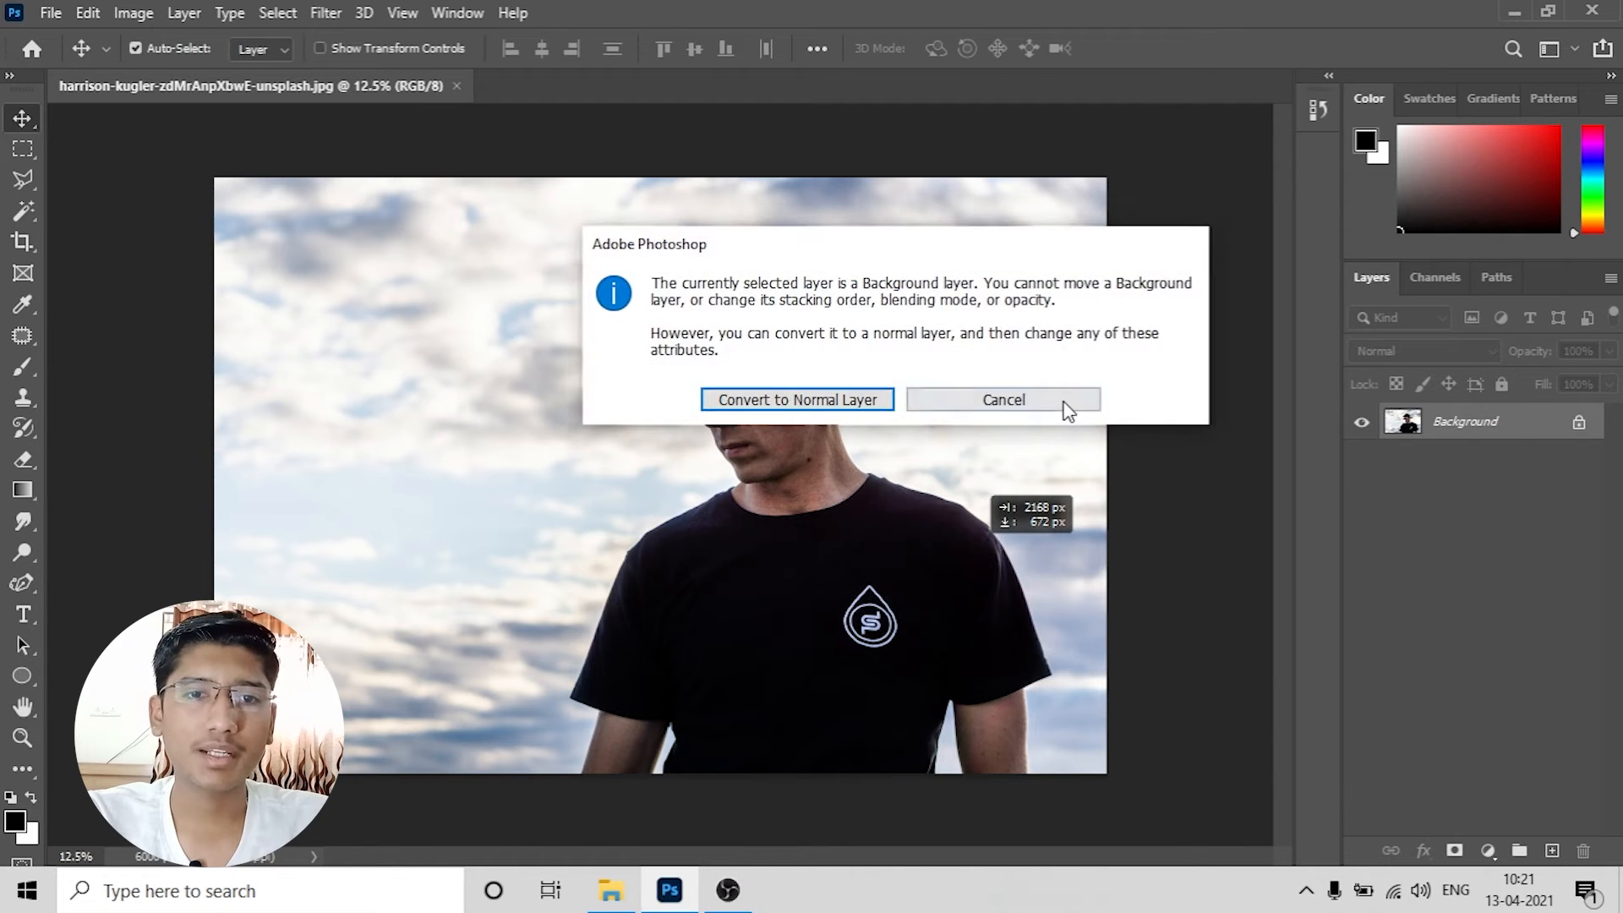
pyautogui.click(1069, 412)
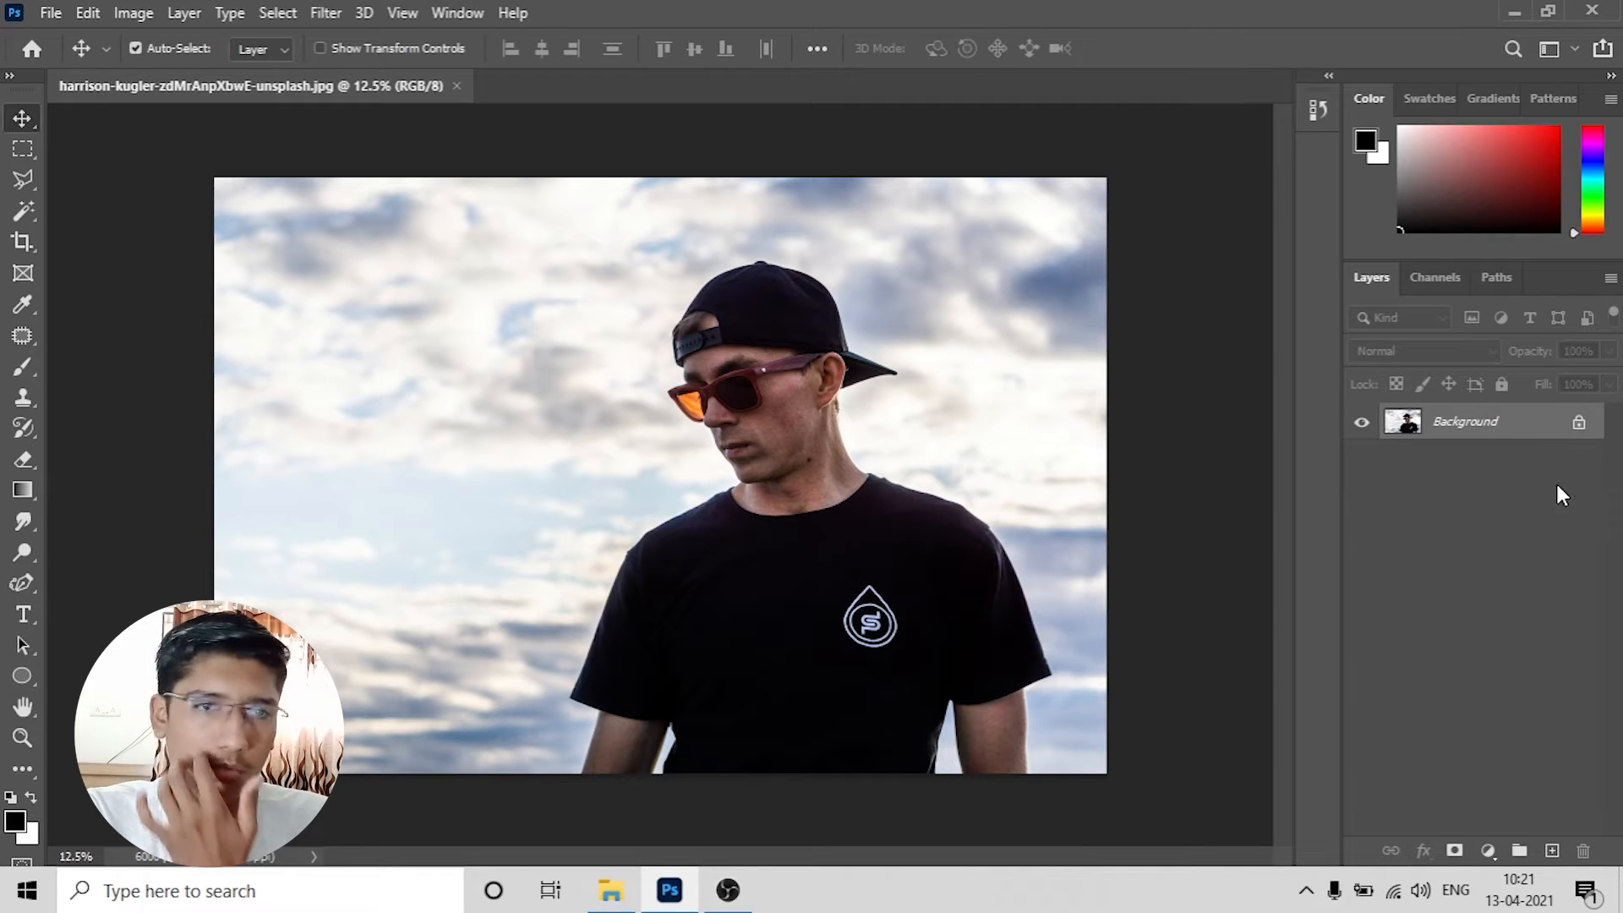
pyautogui.moveTo(1007, 526); pyautogui.dragTo(5, 262)
pyautogui.click(997, 398)
pyautogui.moveTo(865, 406); pyautogui.dragTo(143, 218)
pyautogui.click(1079, 404)
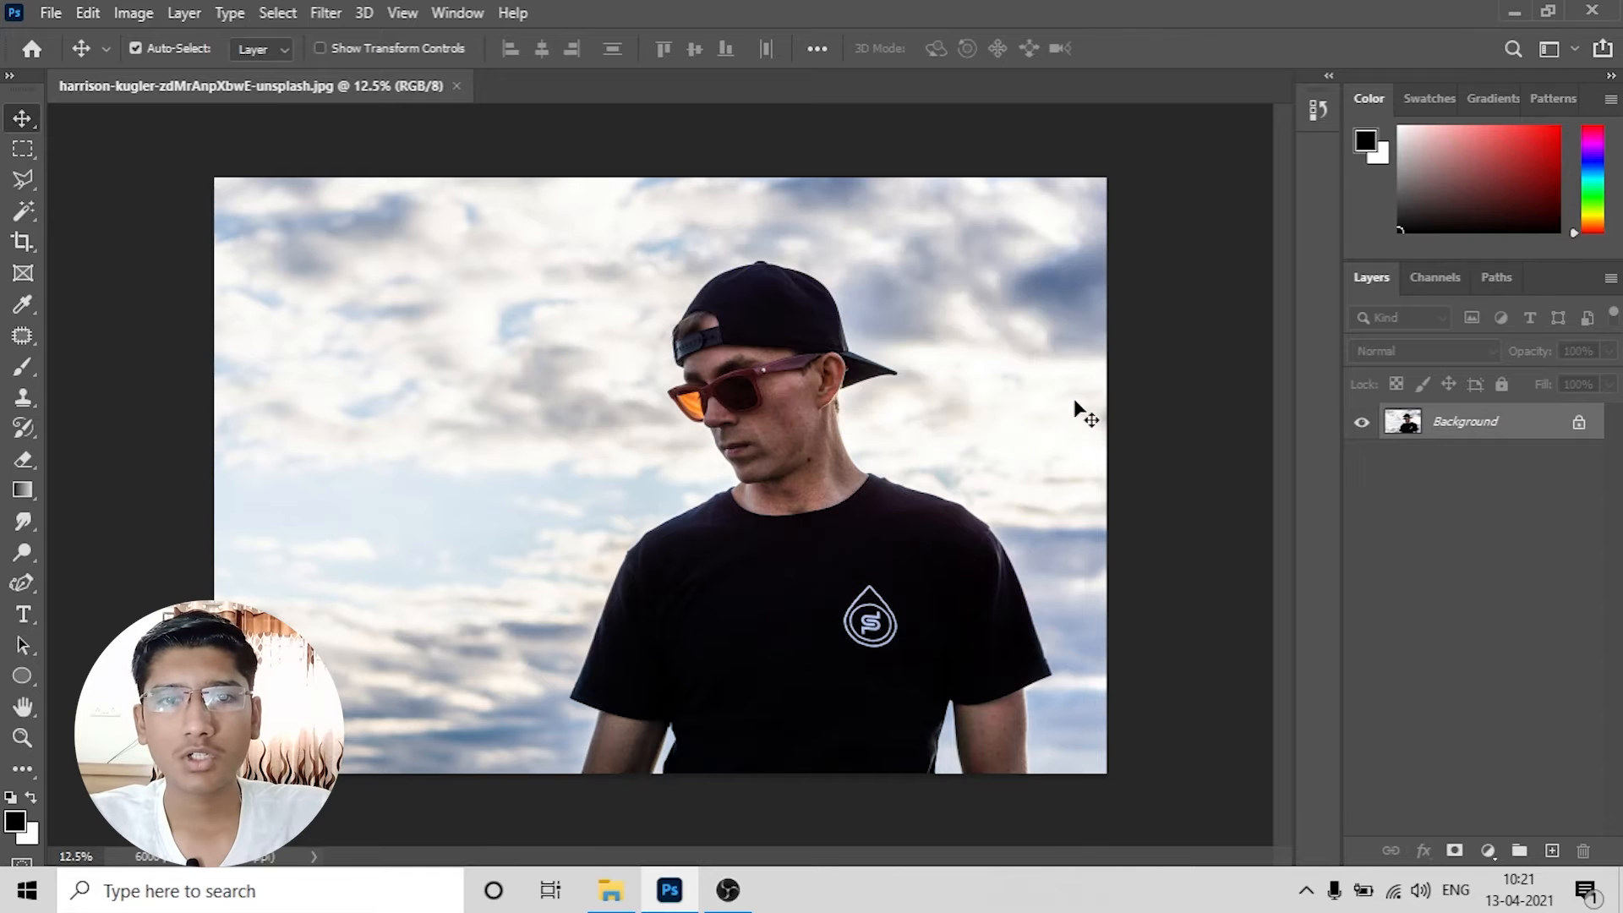
# Step: Unlock the Background layer and shift the photo toward the canvas's upper-left, and undo both changes
pyautogui.click(1577, 425)
pyautogui.moveTo(939, 668); pyautogui.dragTo(736, 334)
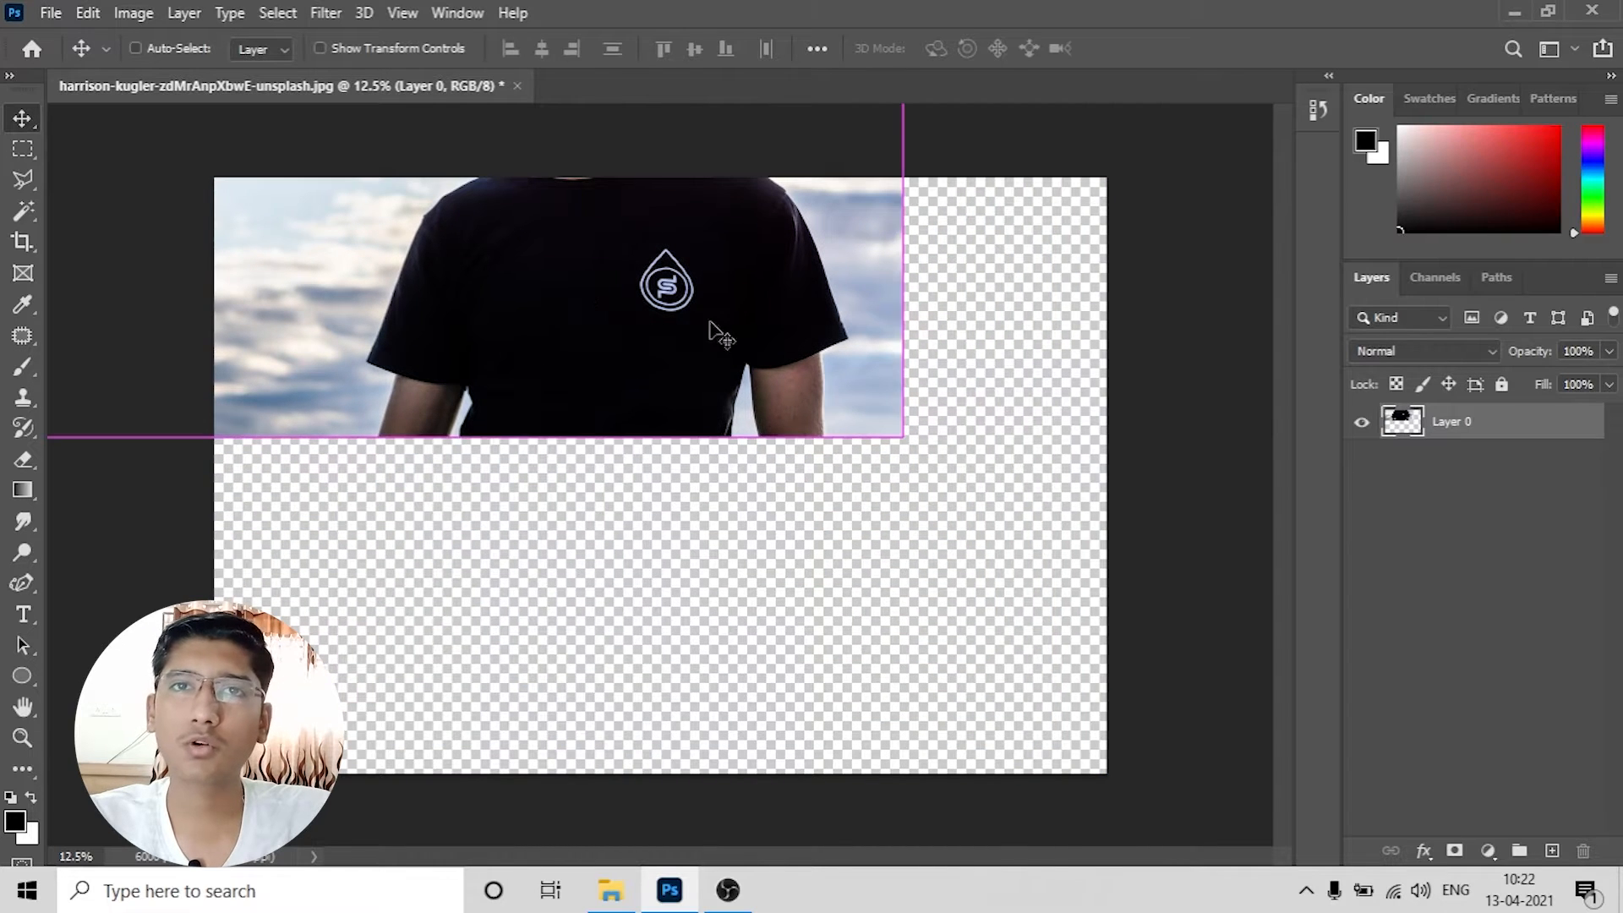
pyautogui.hotkey('ctrl', 'z')
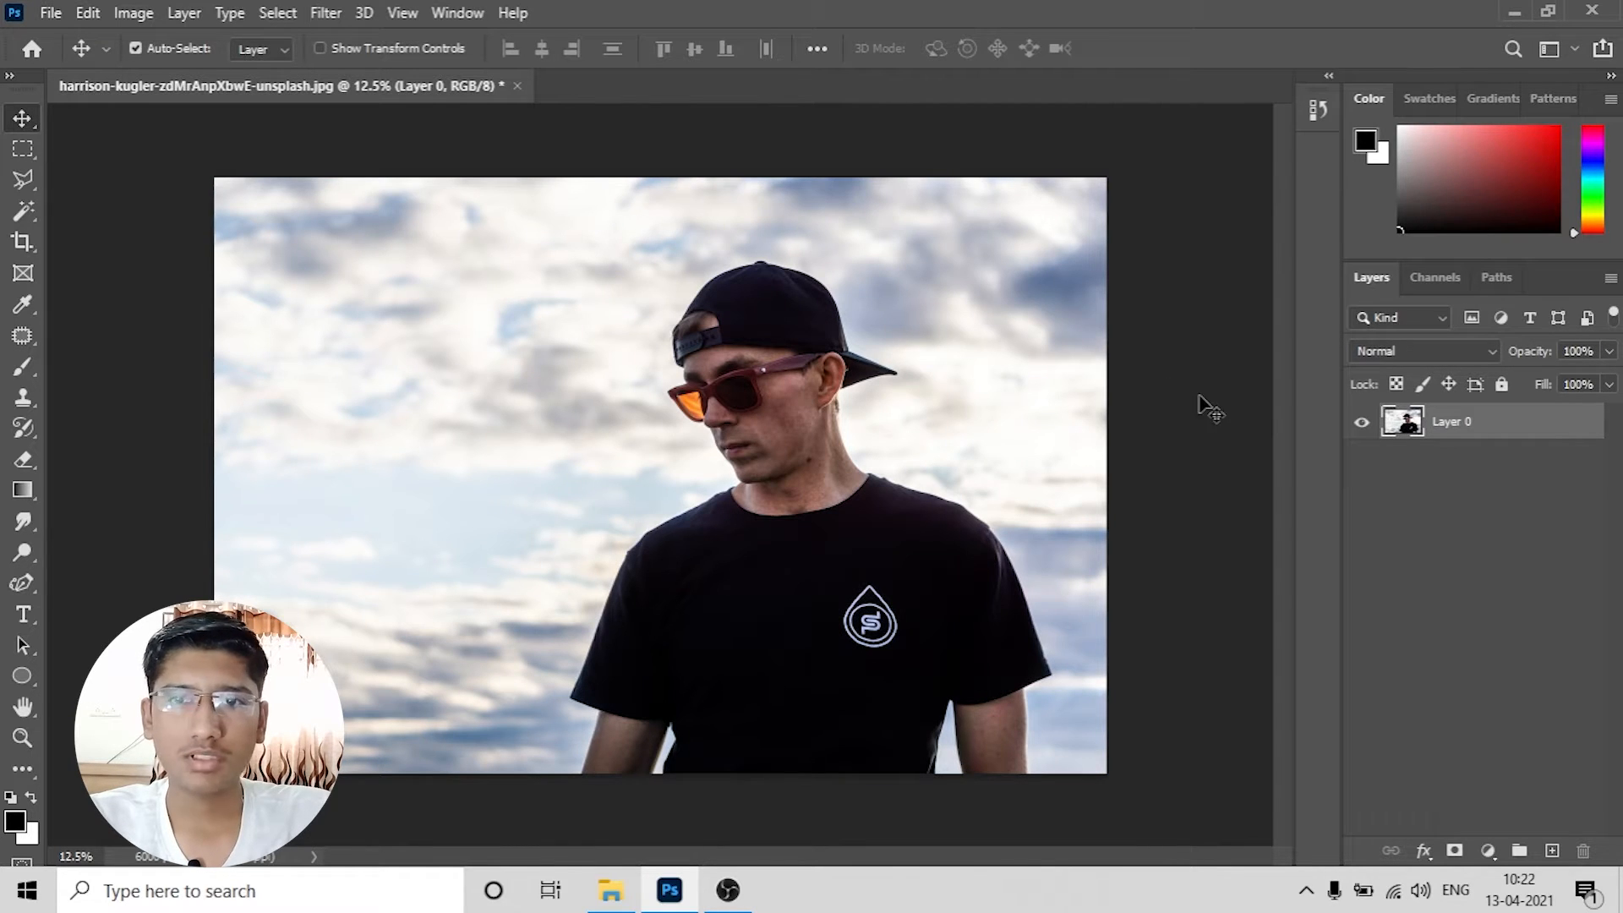
pyautogui.hotkey('ctrl', 'z')
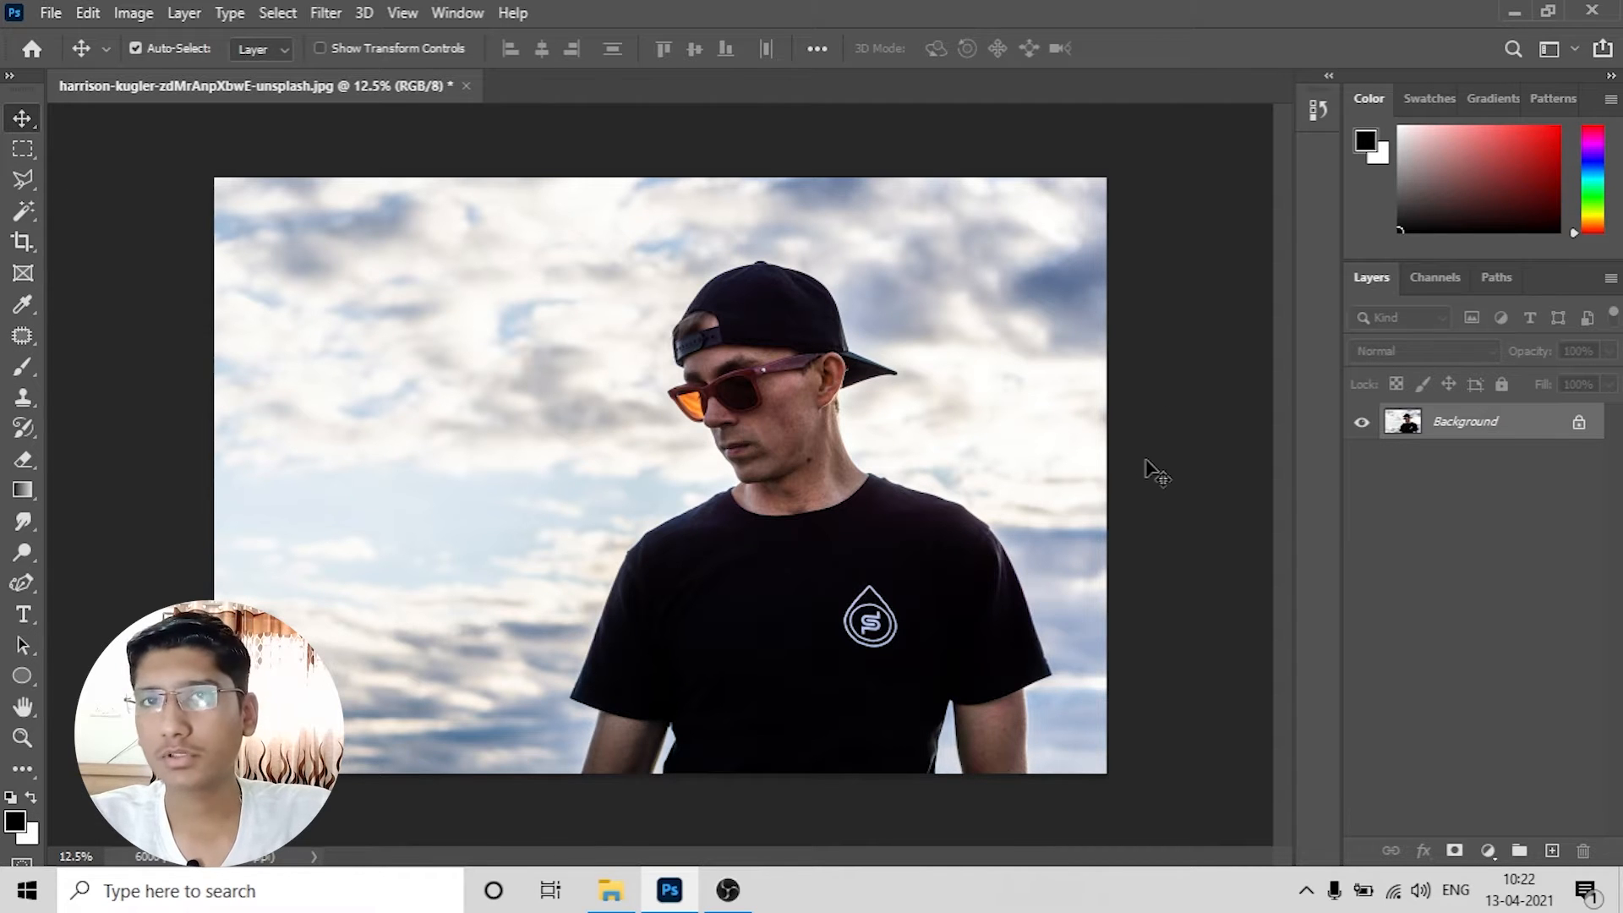
# Step: Paint black test strokes across the photo with the 500 px Brush, undo them, and return to the Move tool
pyautogui.click(24, 372)
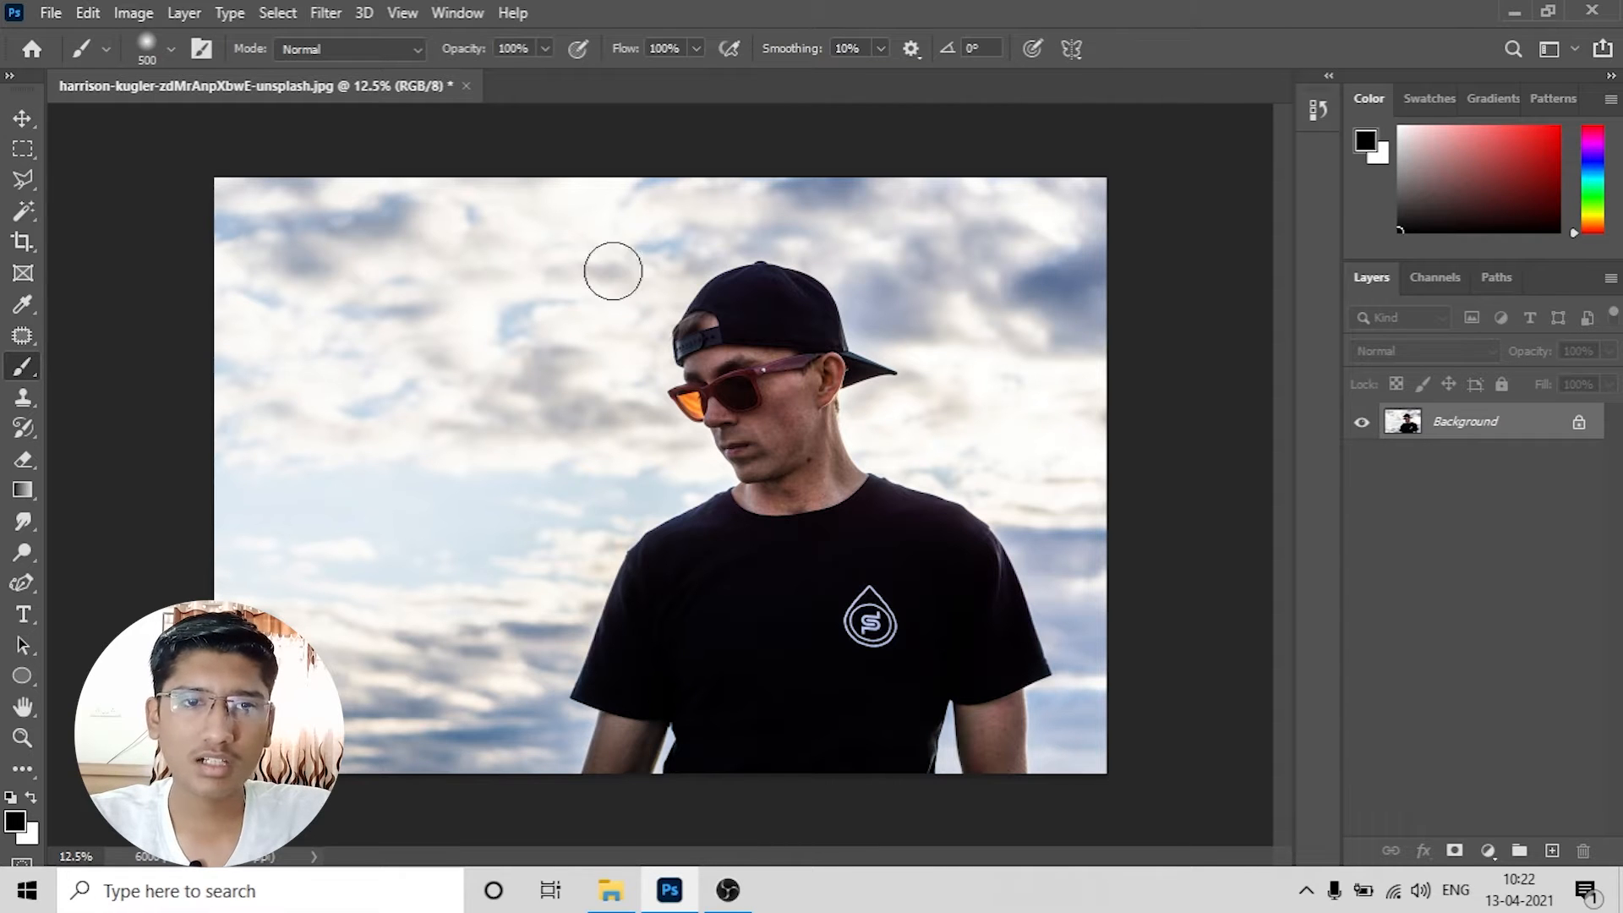
pyautogui.moveTo(436, 284)
pyautogui.mouseDown()
pyautogui.moveTo(547, 496)
pyautogui.moveTo(1002, 246)
pyautogui.mouseUp()
pyautogui.moveTo(1031, 351); pyautogui.dragTo(1078, 229)
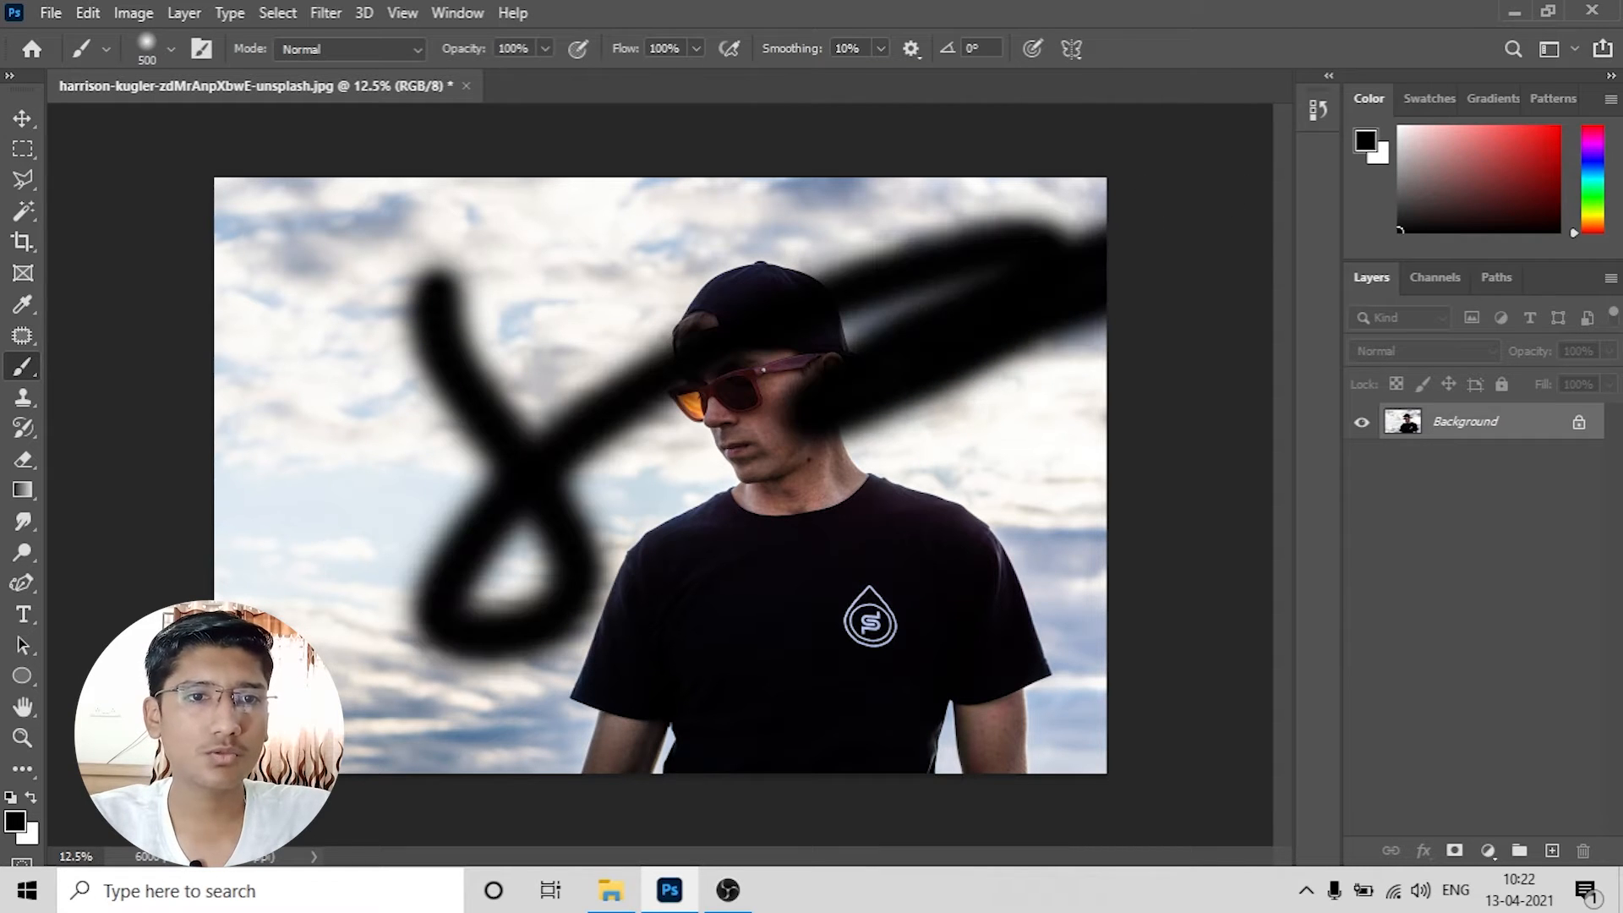
pyautogui.hotkey('ctrl', 'z')
pyautogui.click(23, 118)
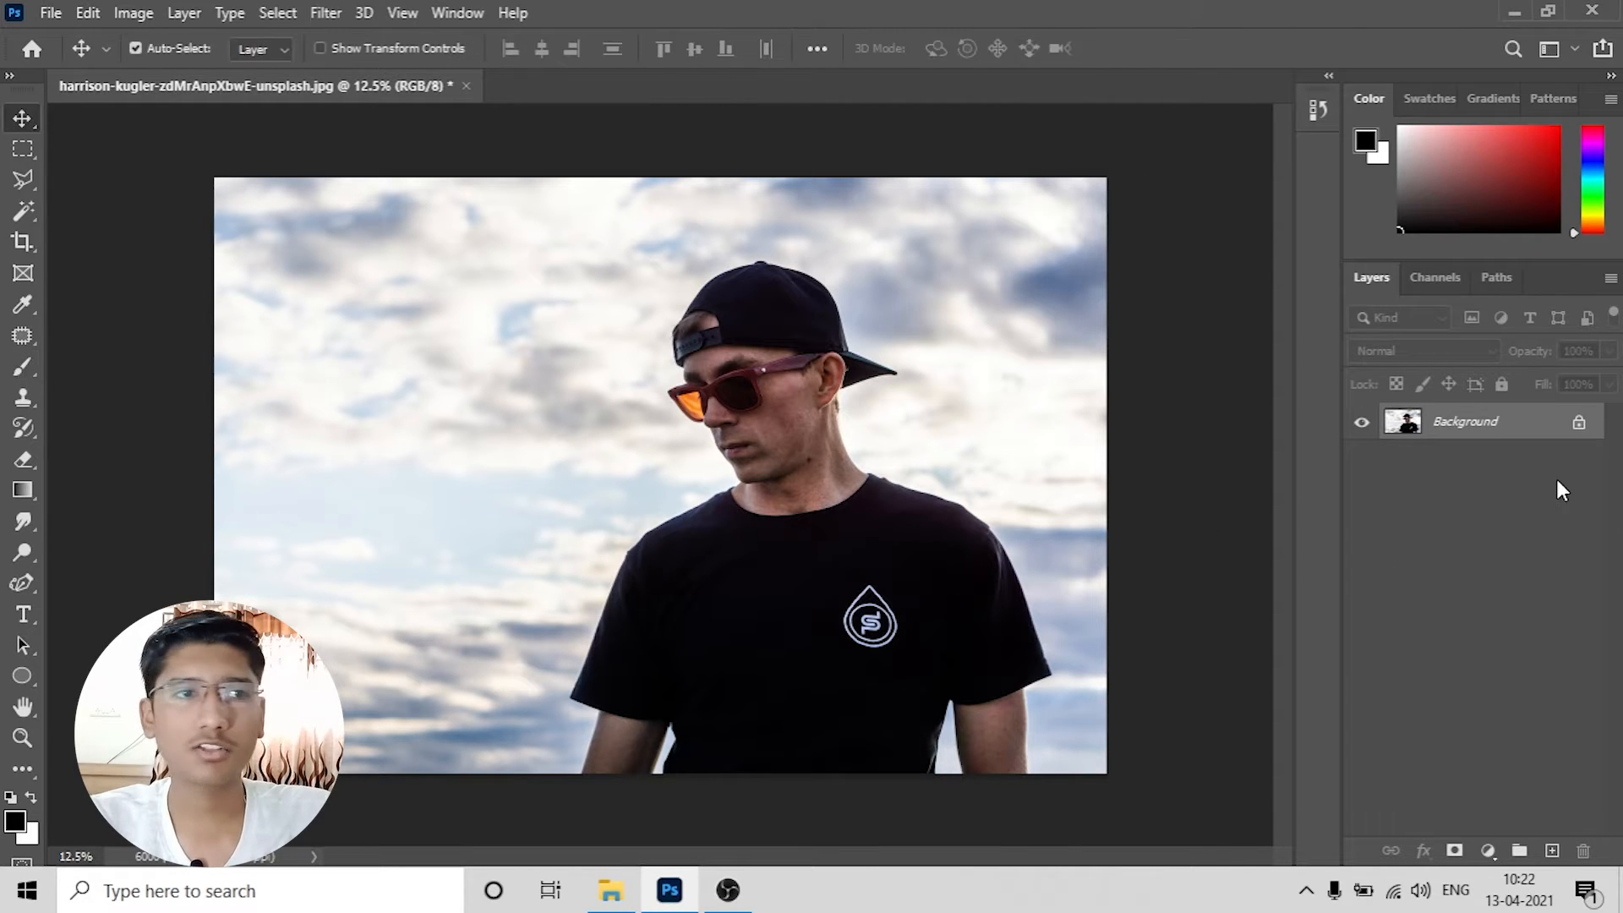
# Step: Unlock the Background layer again and move the photo up and left, undoing these changes and a repeated unlock
pyautogui.click(1579, 425)
pyautogui.moveTo(784, 589); pyautogui.dragTo(558, 326)
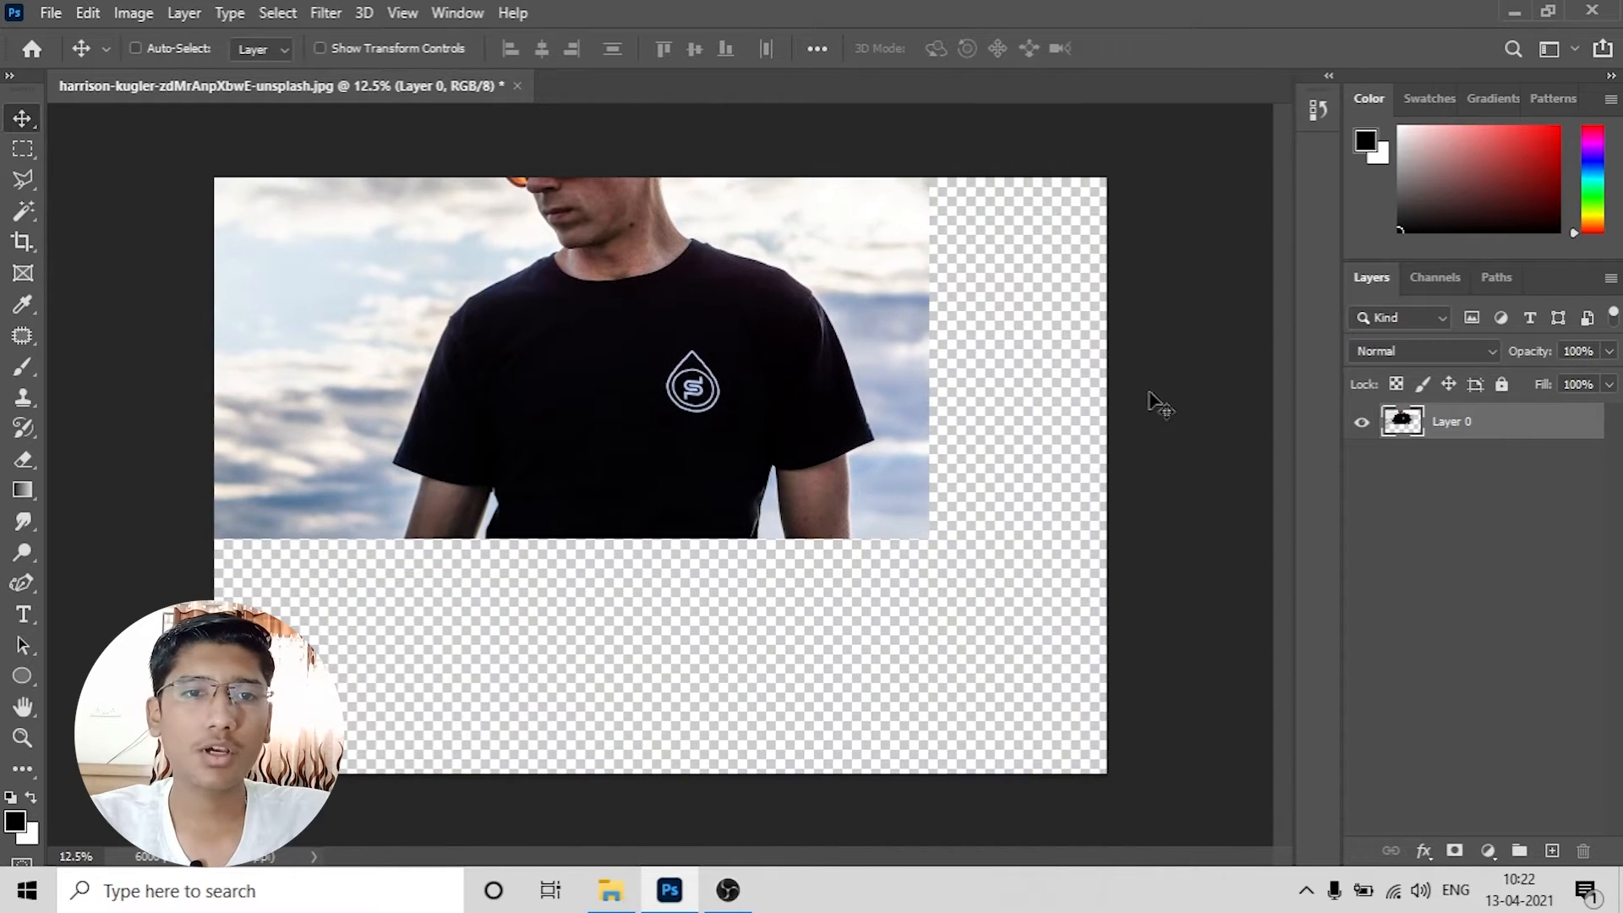
pyautogui.hotkey('ctrl', 'z')
pyautogui.hotkey('ctrl', 'z')
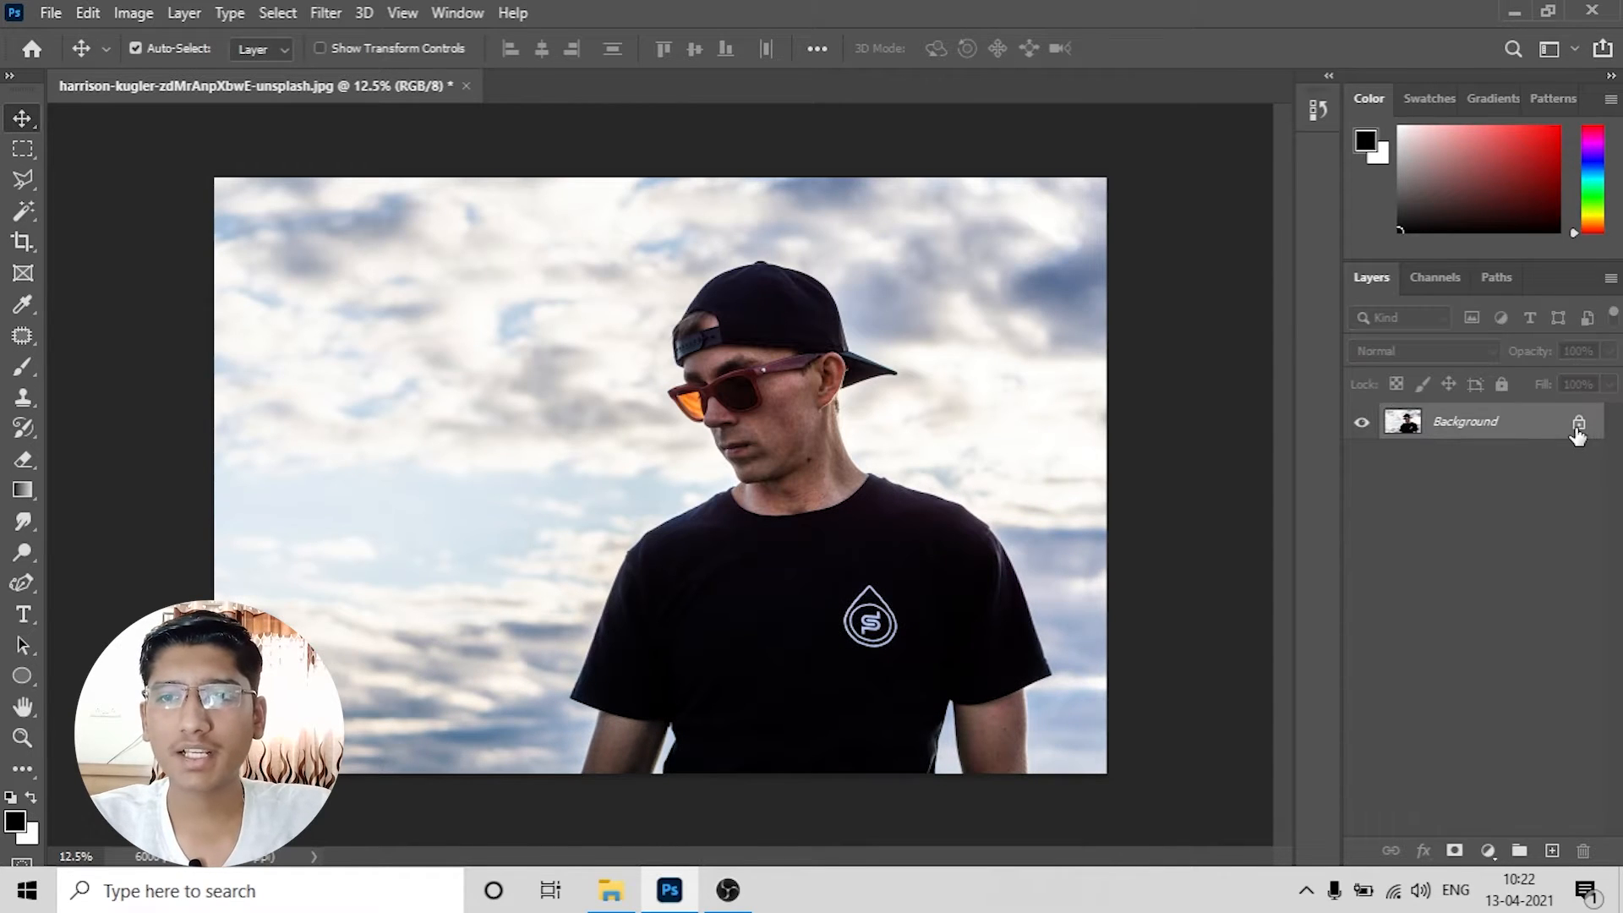
pyautogui.click(1579, 425)
pyautogui.hotkey('ctrl', 'z')
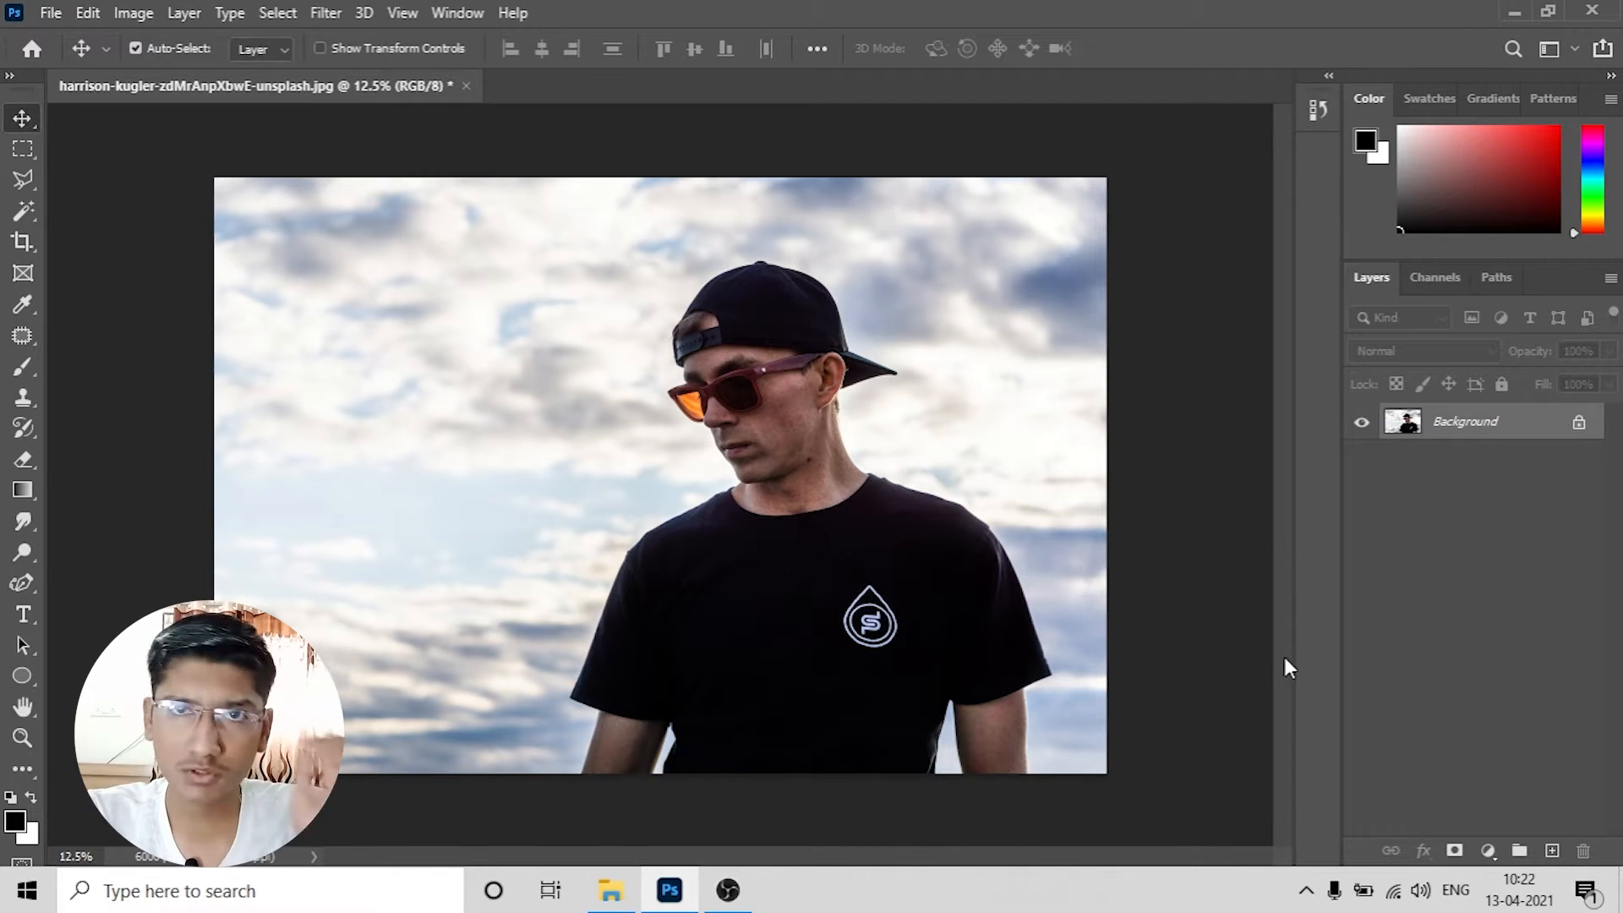
# Step: Convert the Background to a normal layer named Layer 0 with mode Normal and 100% opacity, and undo the conversion
pyautogui.doubleClick(1568, 423)
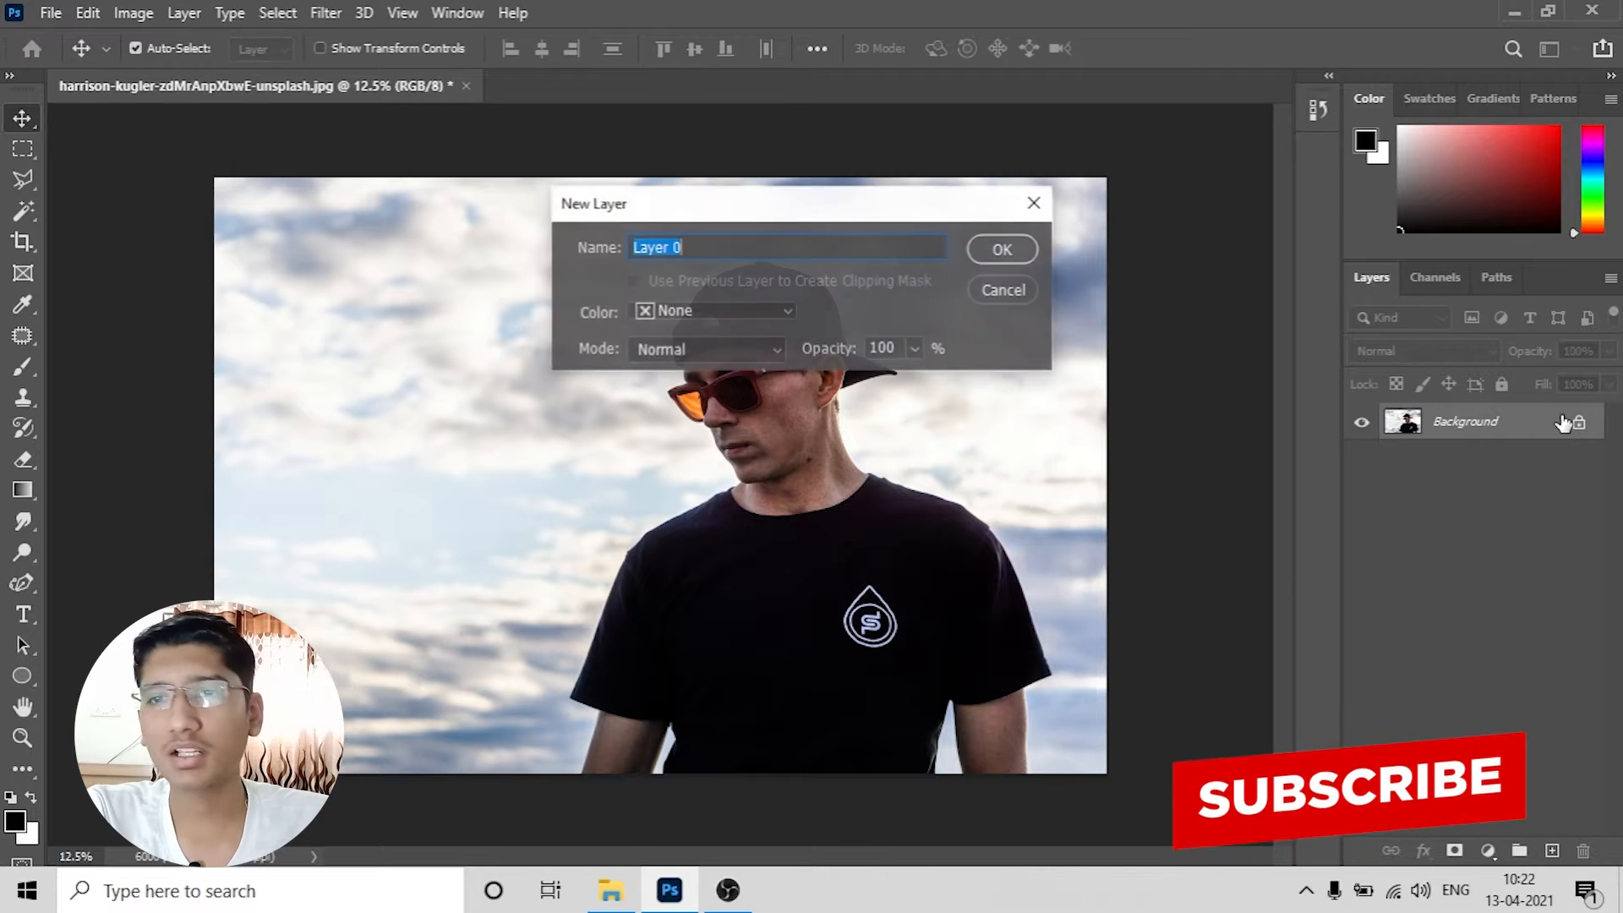
pyautogui.click(1006, 251)
pyautogui.hotkey('ctrl', 'z')
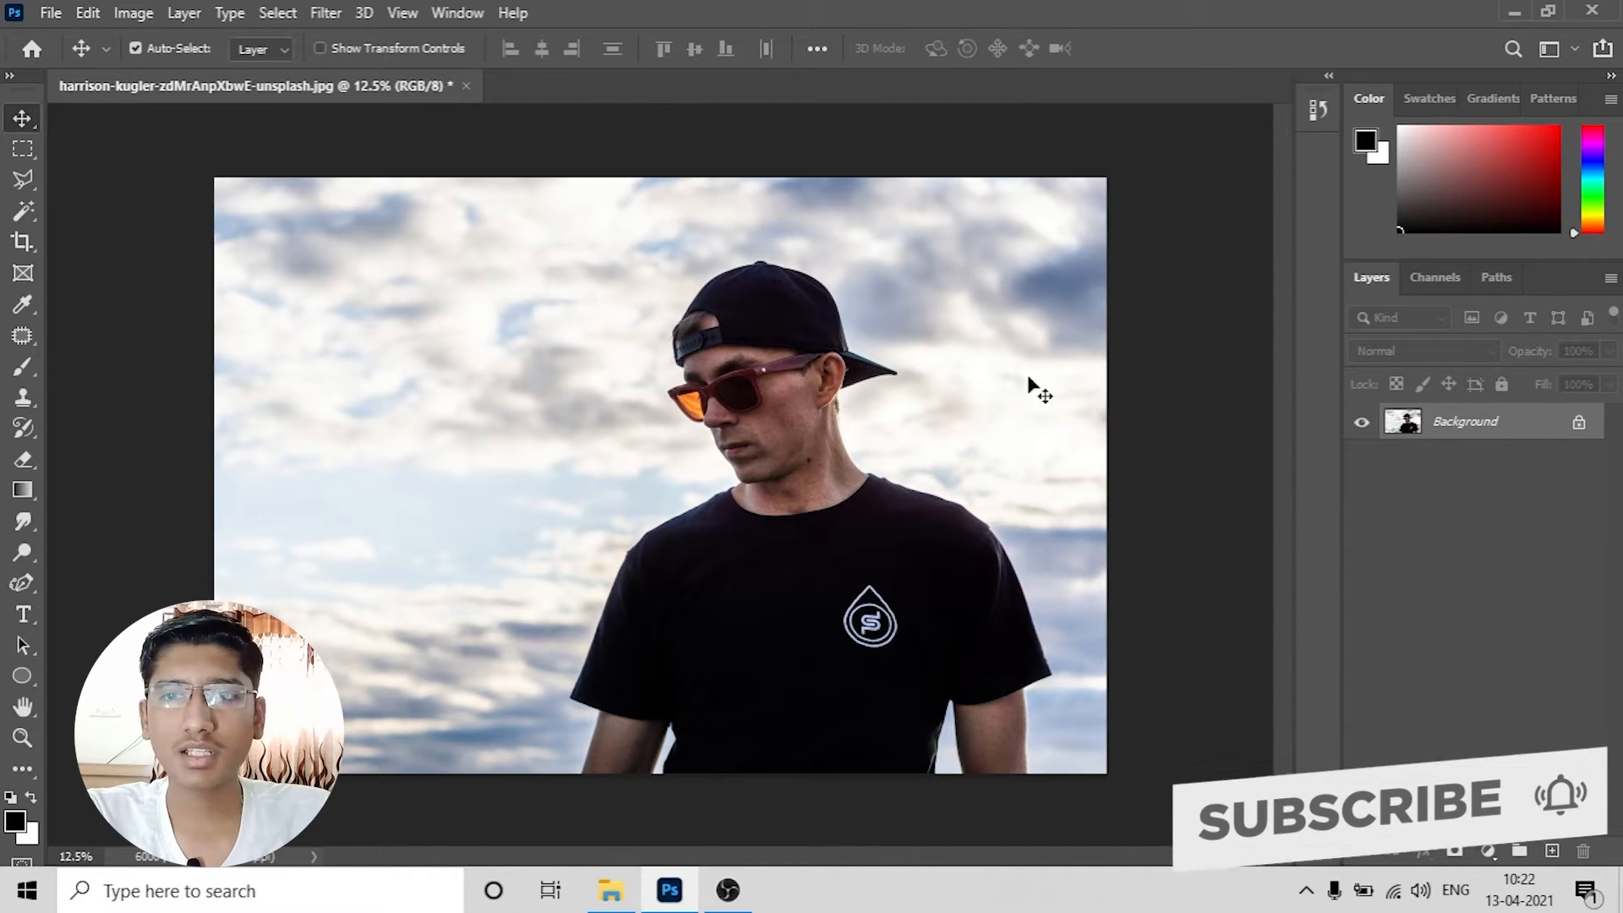
# Step: Unlock the Background layer, dismiss its layer style settings without changes, and undo the unlock
pyautogui.doubleClick(1573, 430)
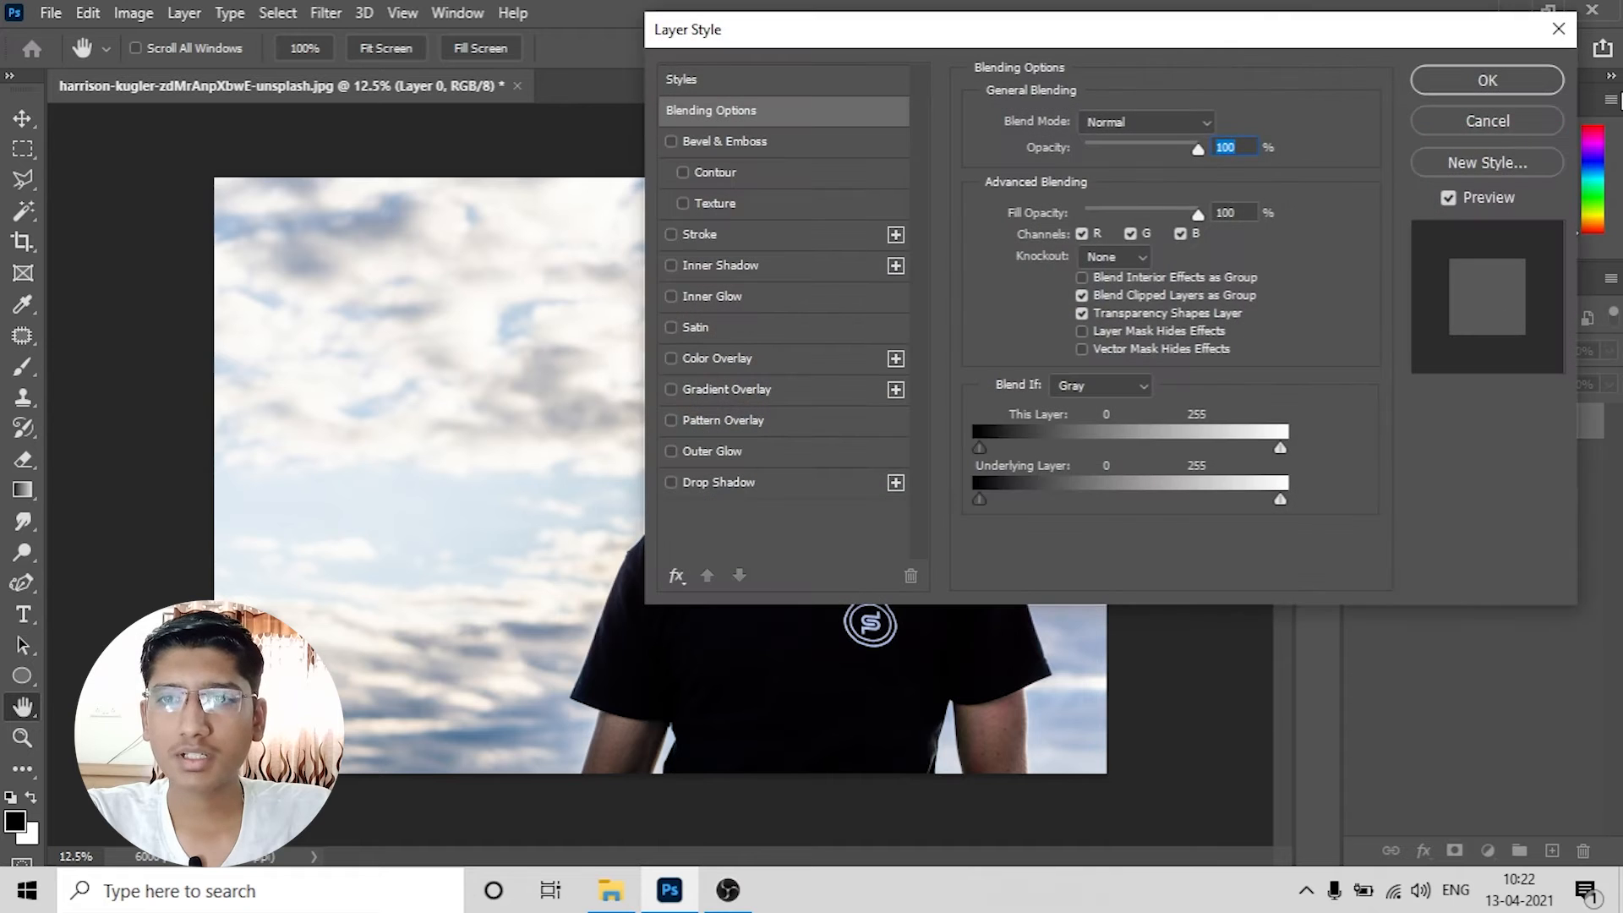
pyautogui.click(1527, 123)
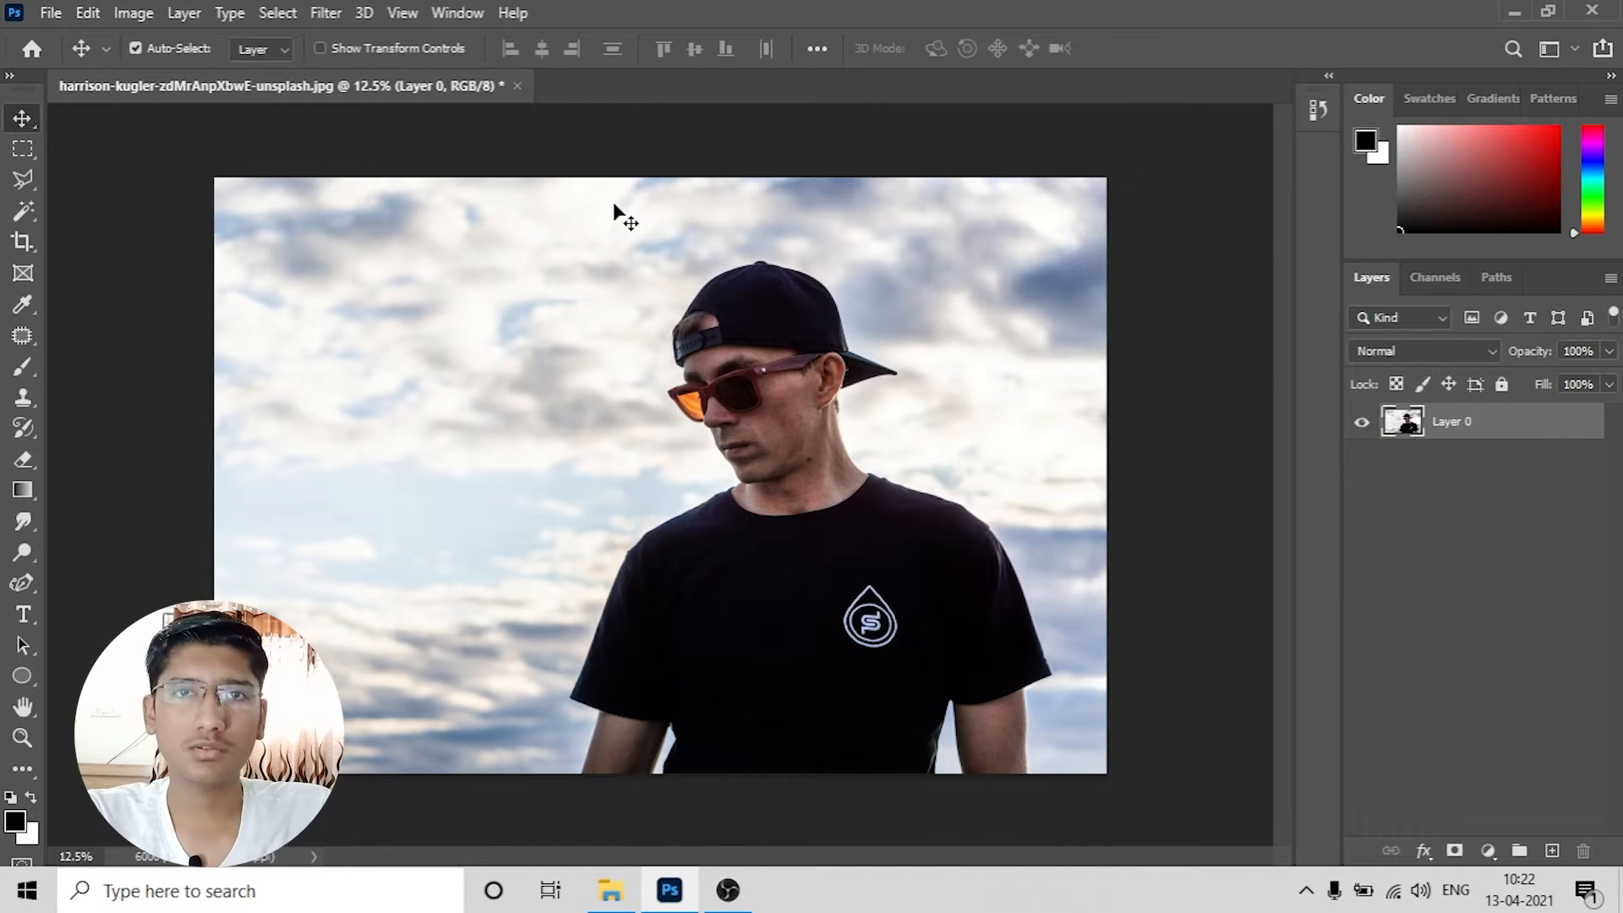
pyautogui.press('ctrl')
pyautogui.hotkey('ctrl', 'z')
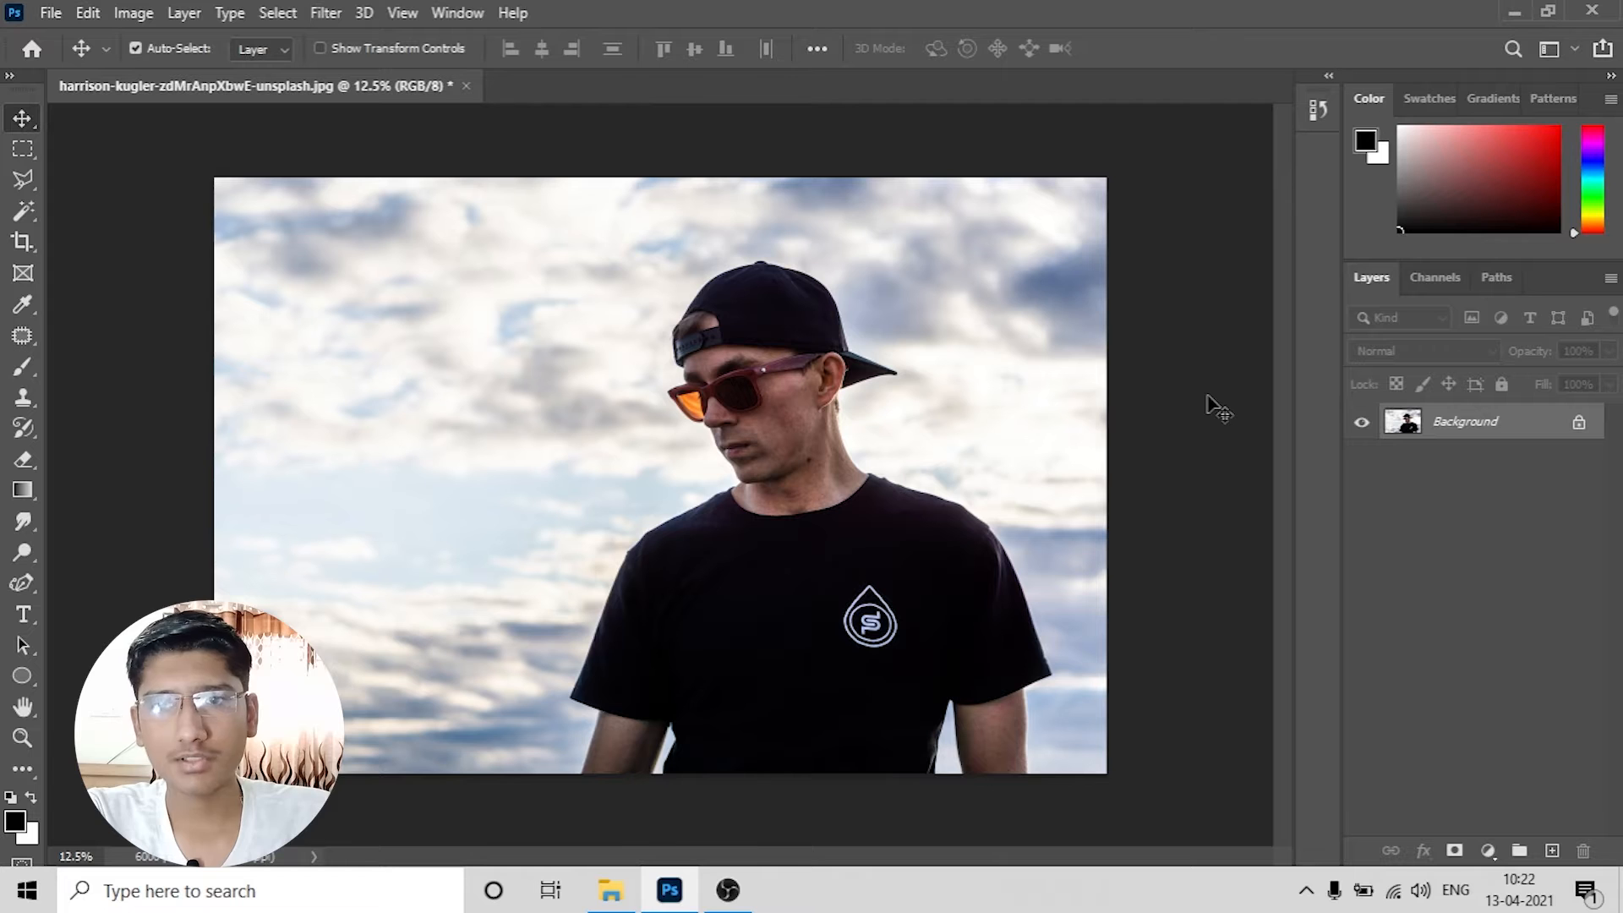
# Step: Convert the Background to a normal layer with the default settings and rename it image
pyautogui.doubleClick(1463, 423)
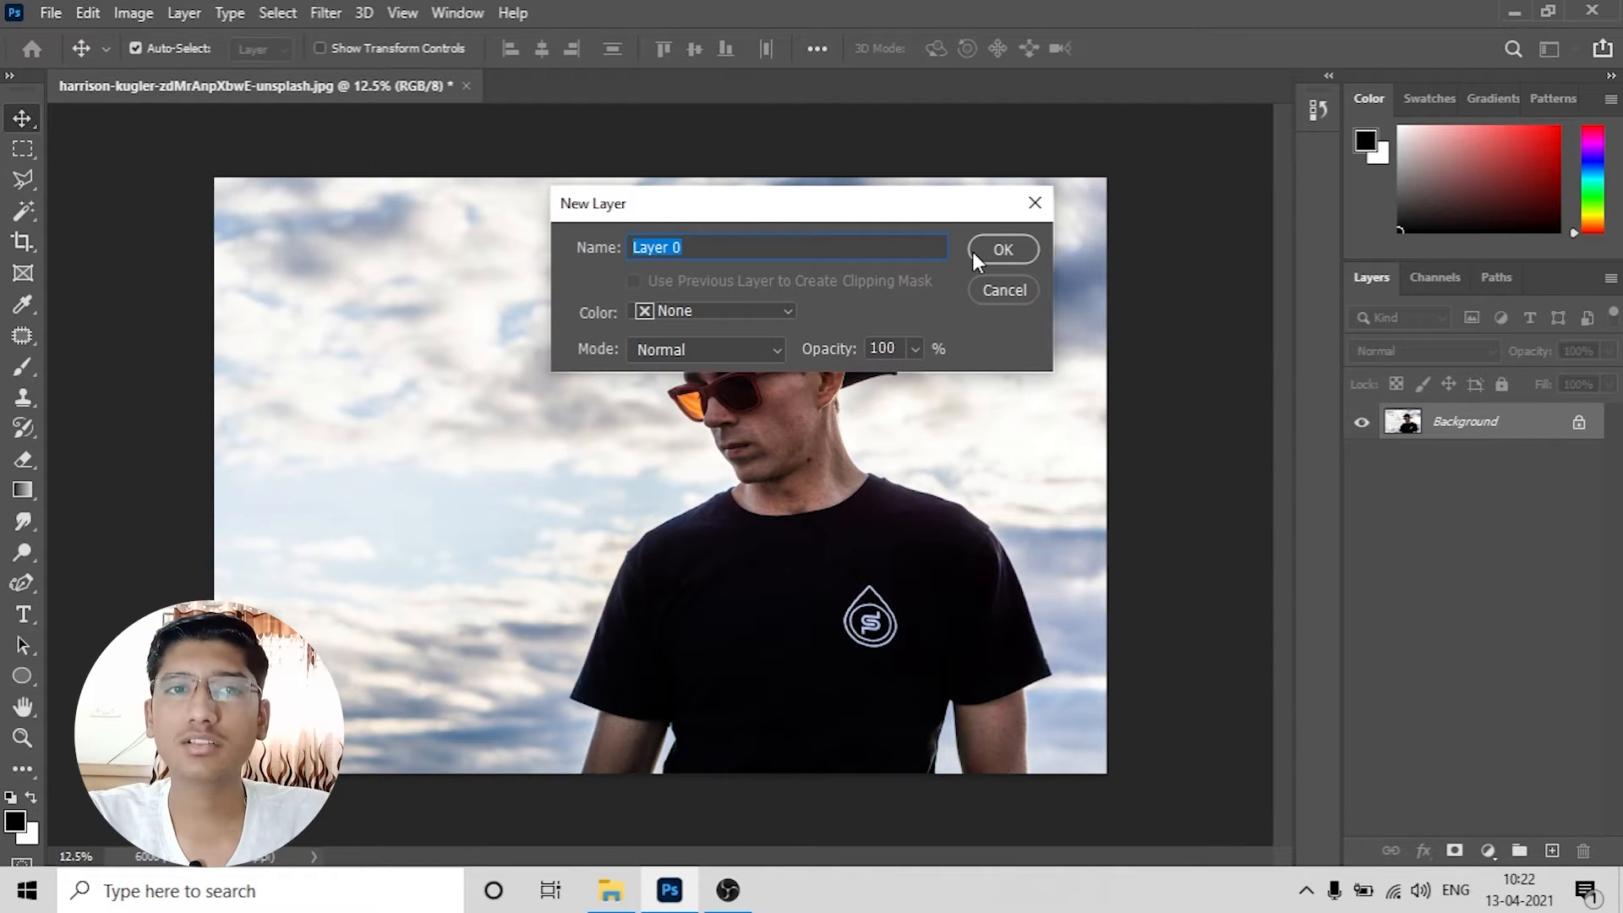
pyautogui.press('Return')
pyautogui.doubleClick(1450, 422)
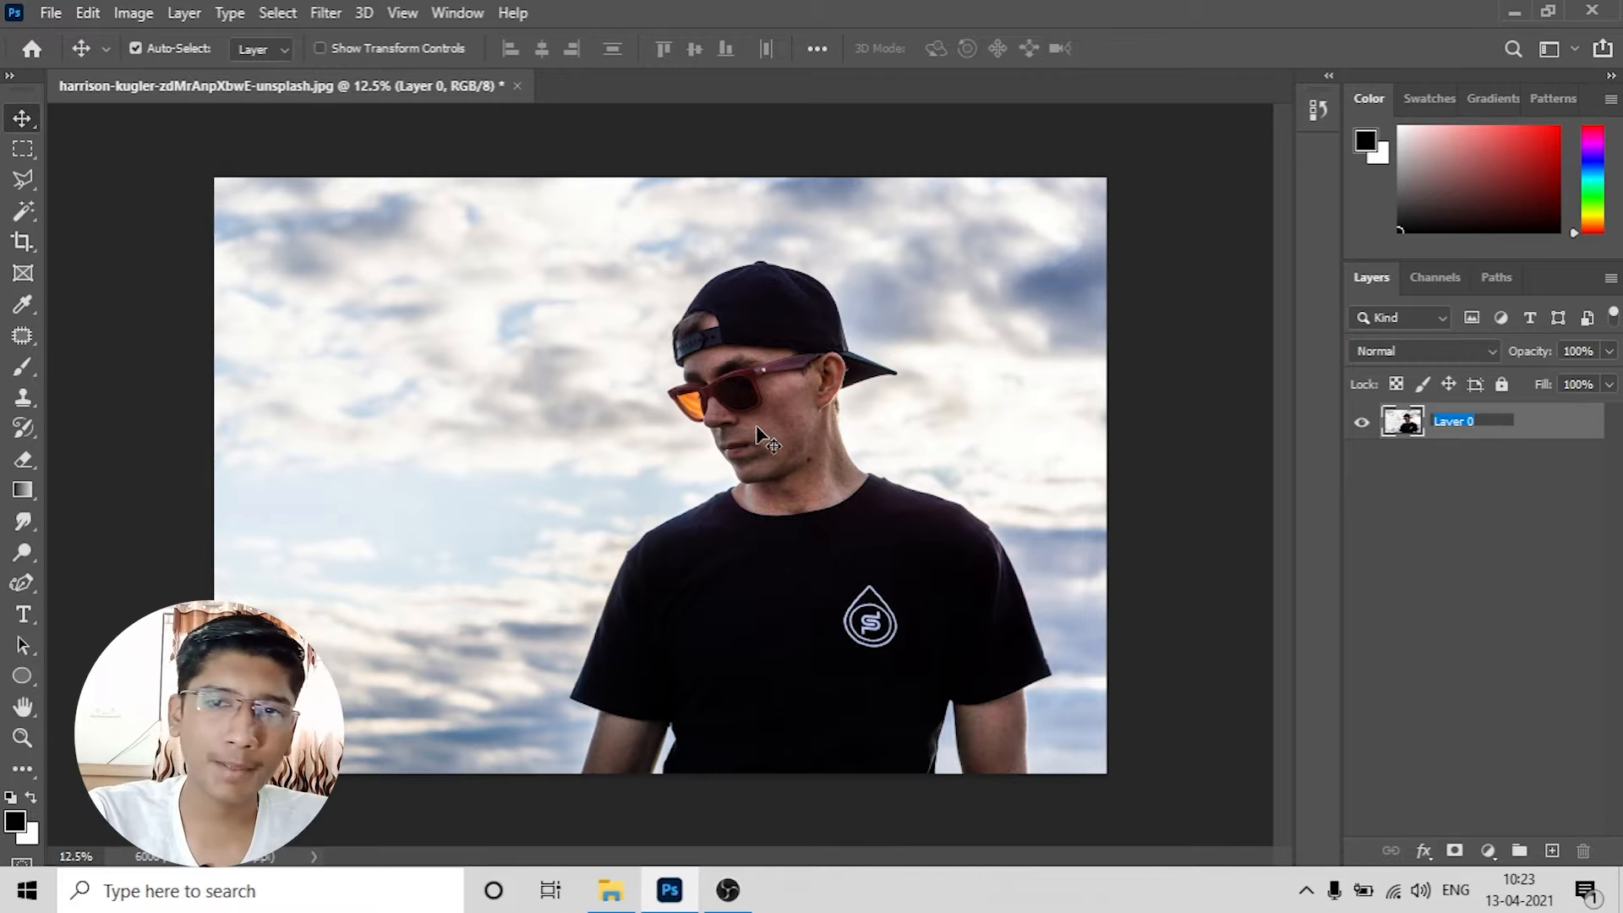
pyautogui.press('BackSpace')
pyautogui.write('image')
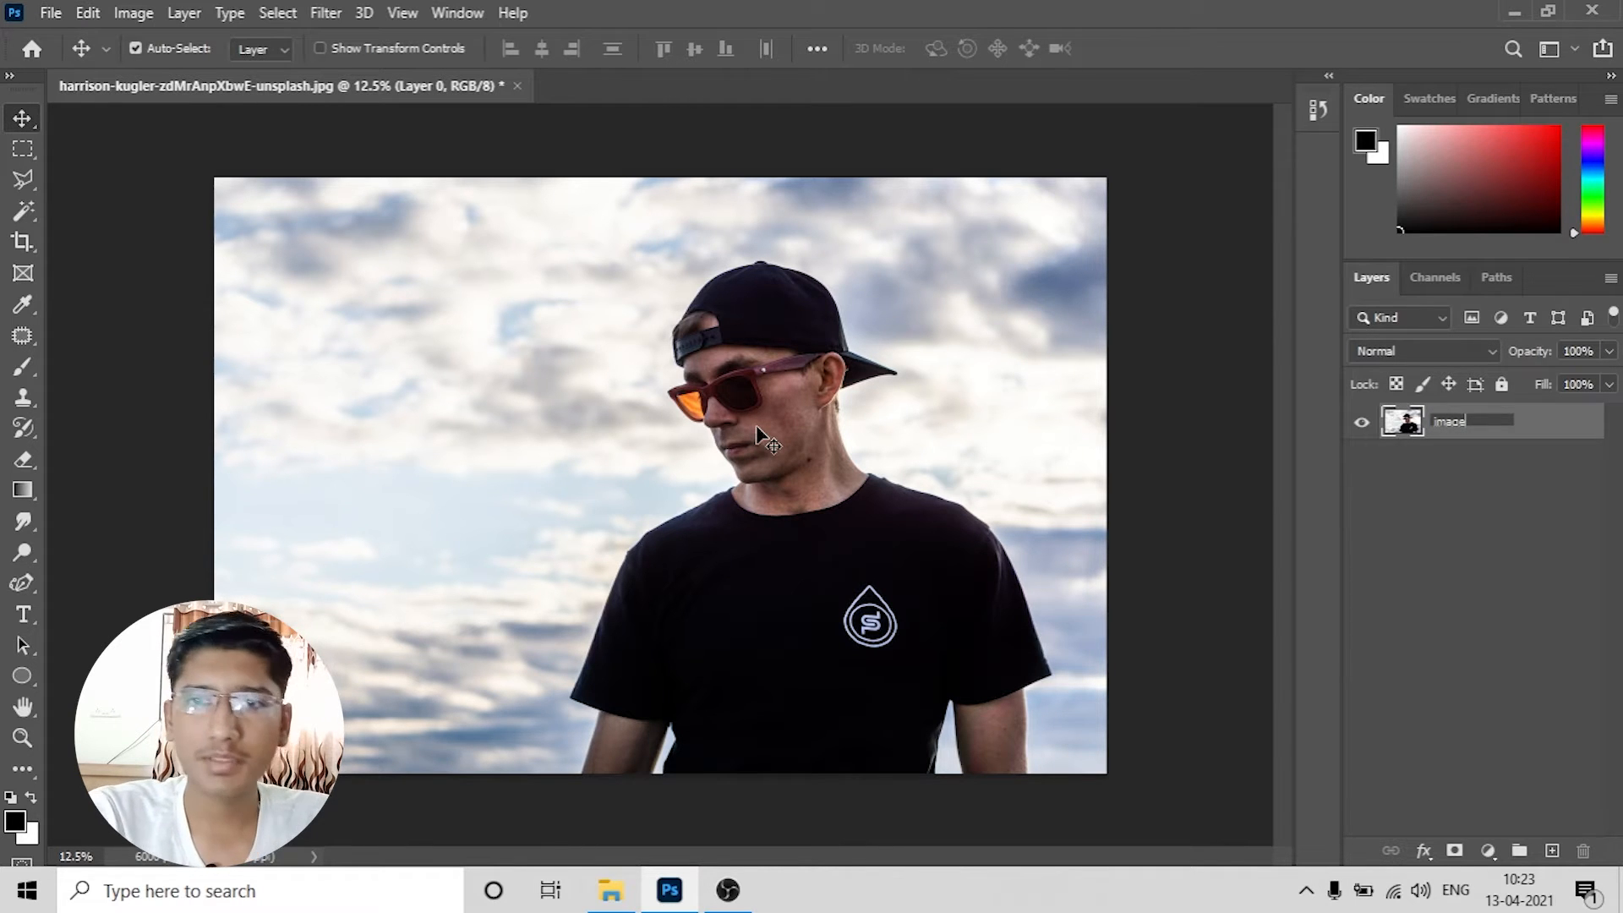
pyautogui.press('Return')
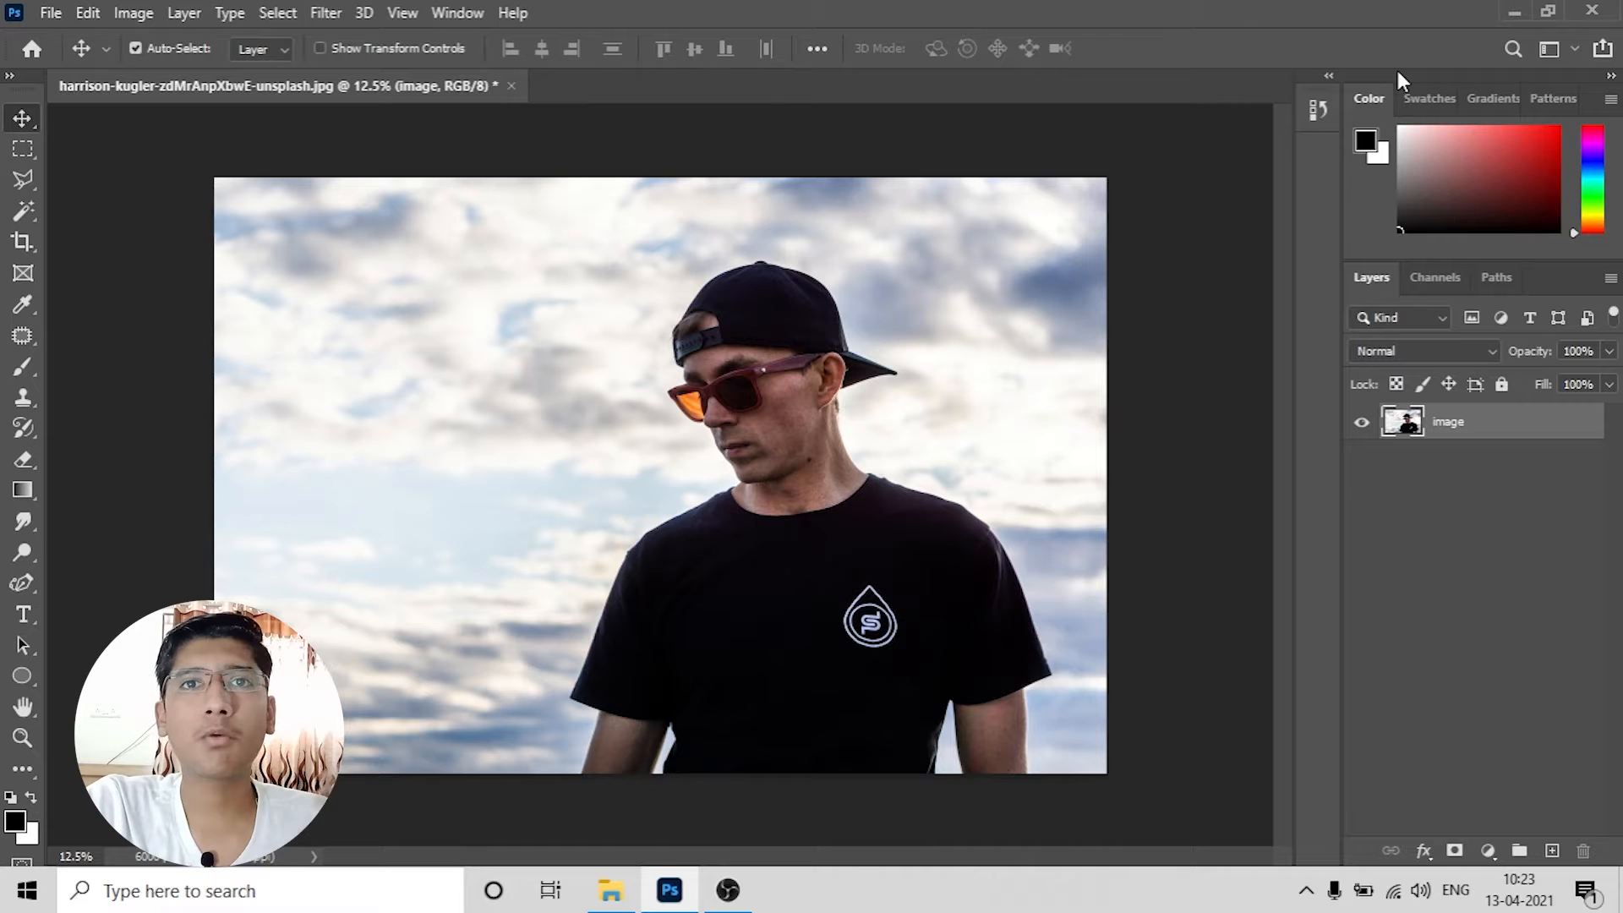
# Step: Create a new document from the Film & Video preset HDTV 1080p, 1920 x 1080 px at 72 ppi
pyautogui.click(52, 14)
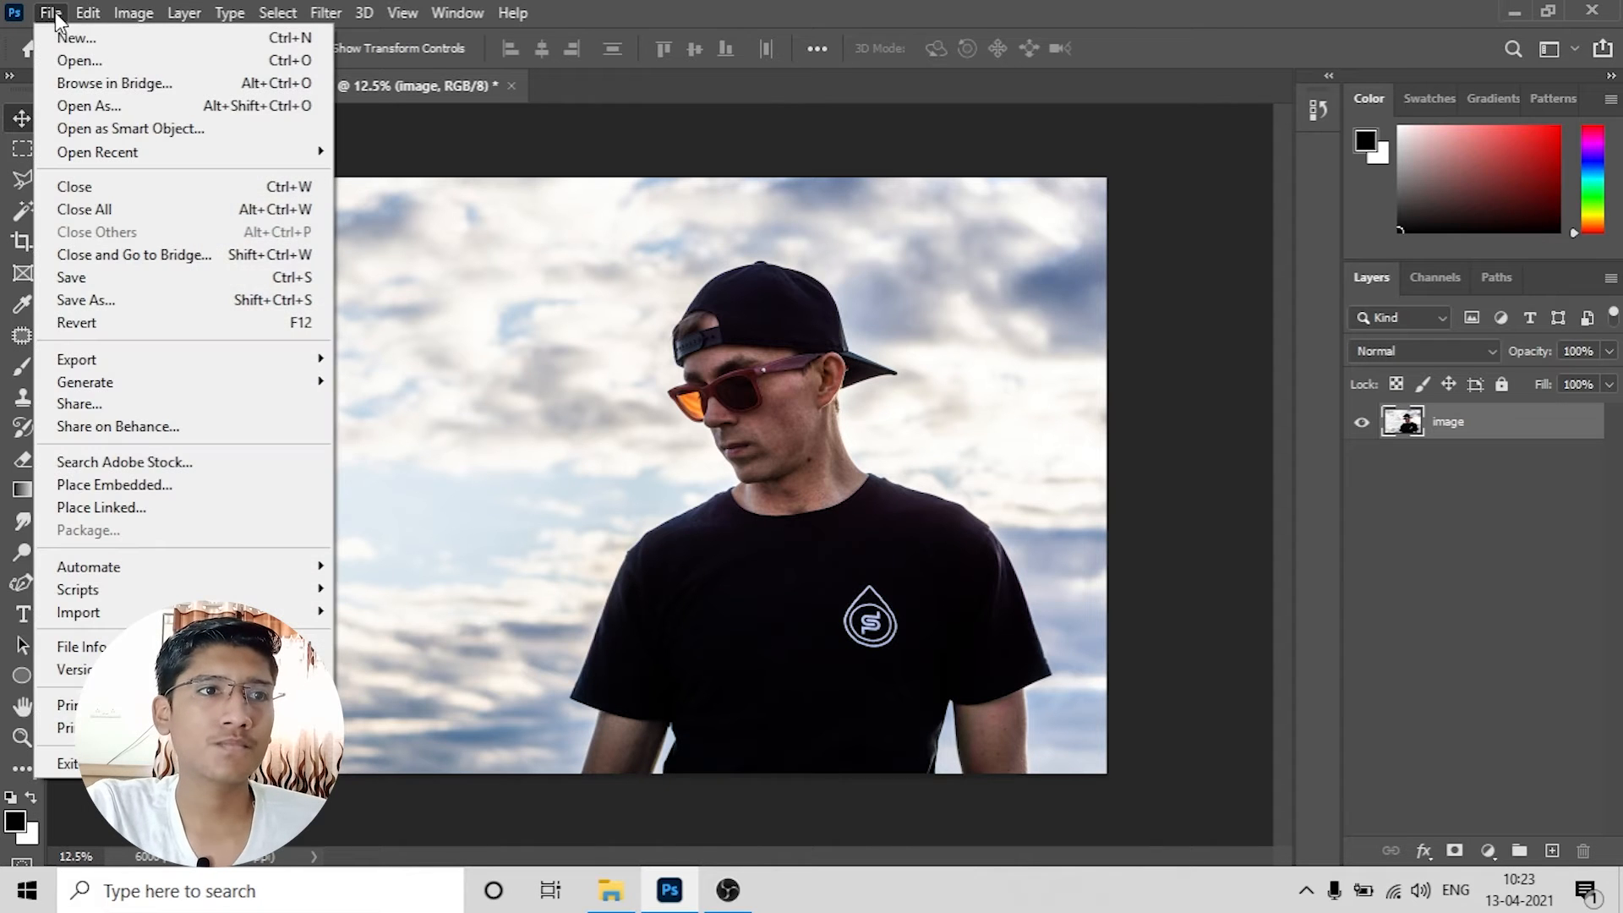
pyautogui.click(68, 38)
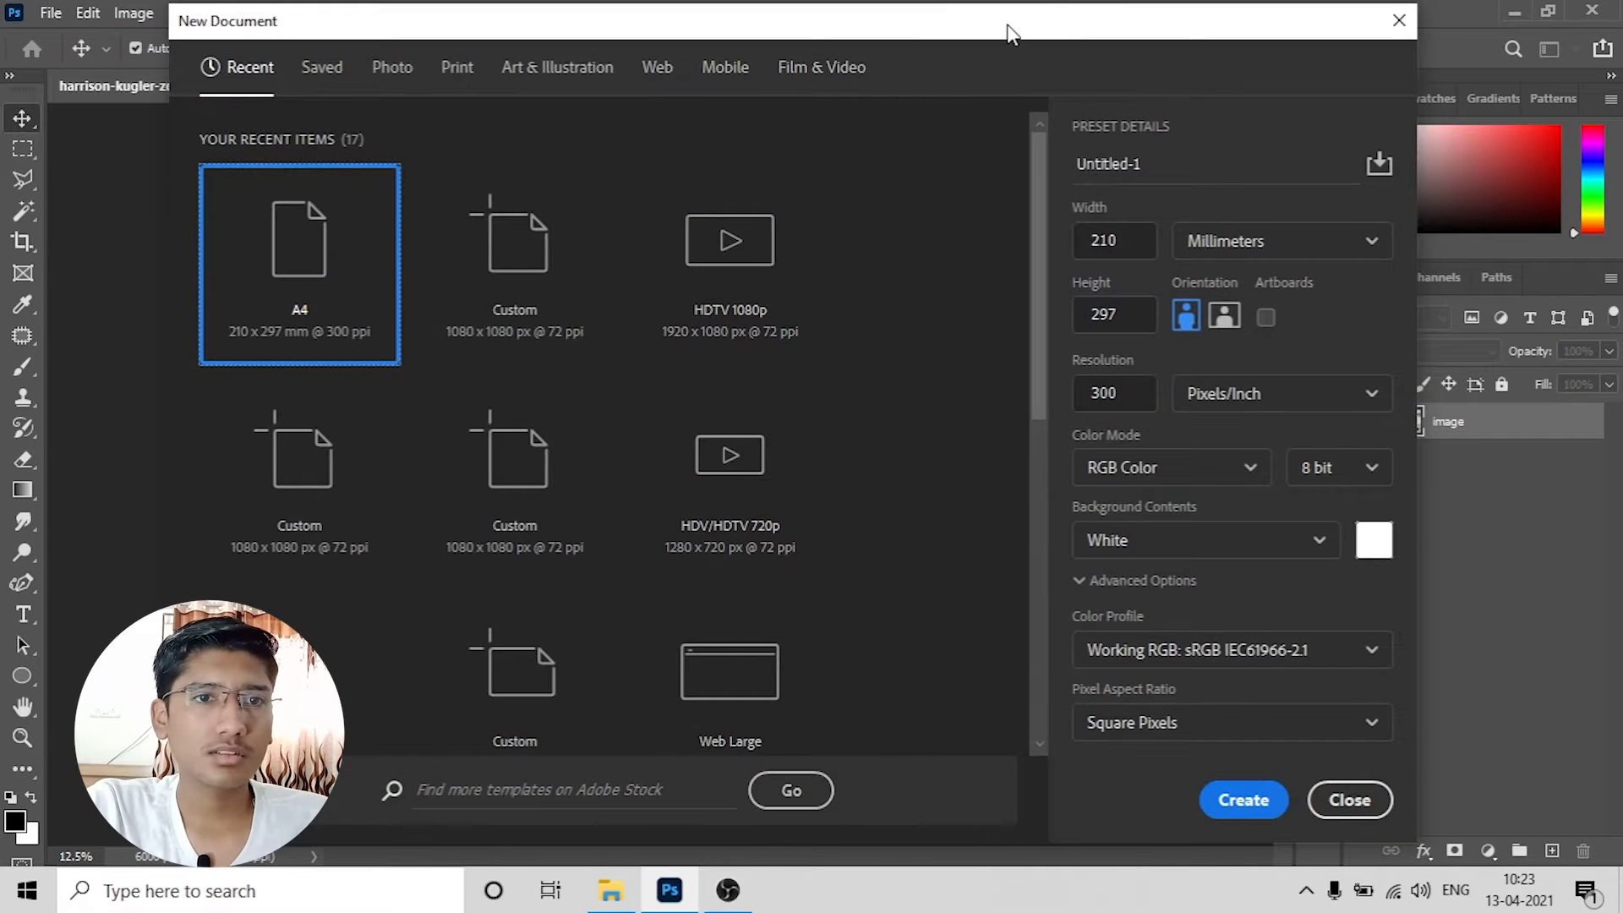
pyautogui.moveTo(1010, 34); pyautogui.dragTo(1003, 34)
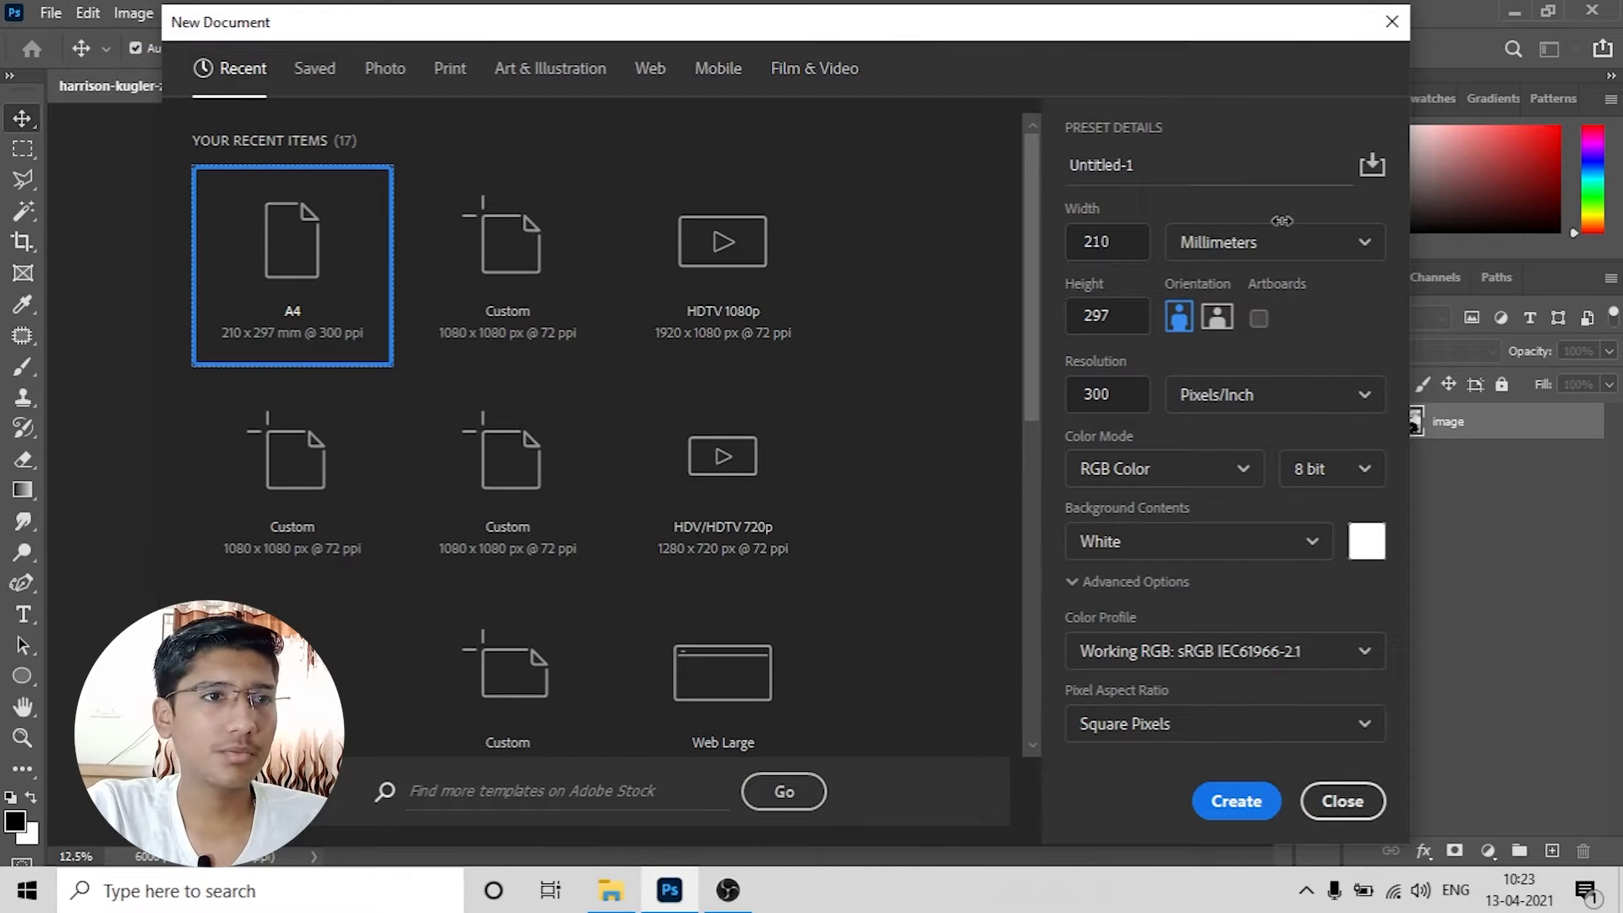
pyautogui.click(790, 76)
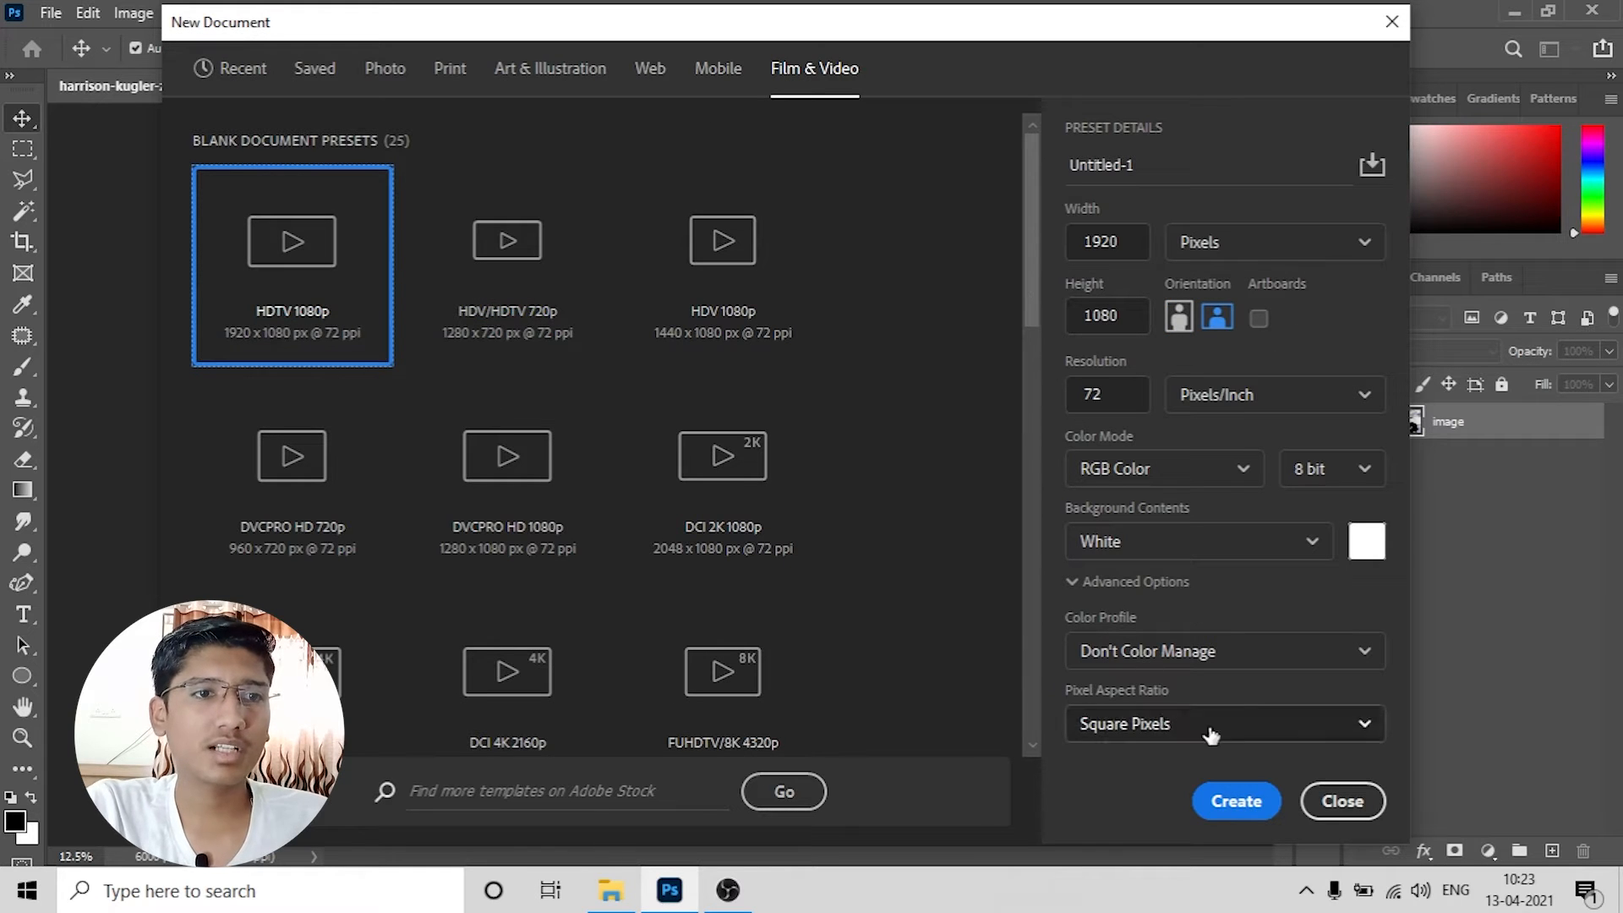
pyautogui.click(1236, 802)
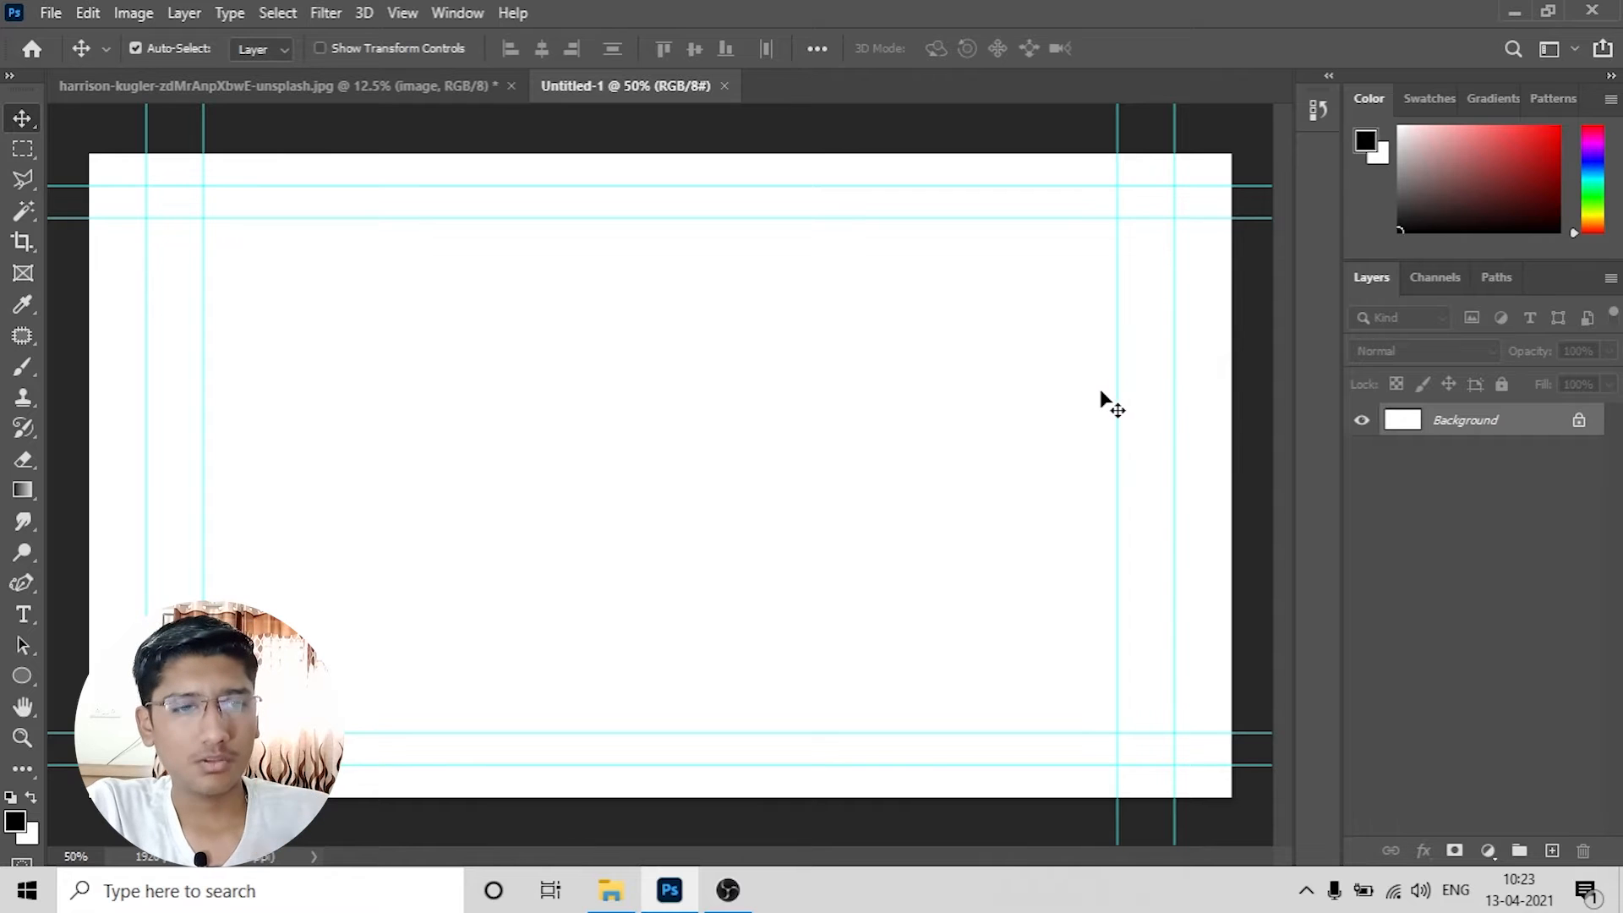
pyautogui.scroll(-5, 1103, 400)
pyautogui.scroll(2, 1103, 400)
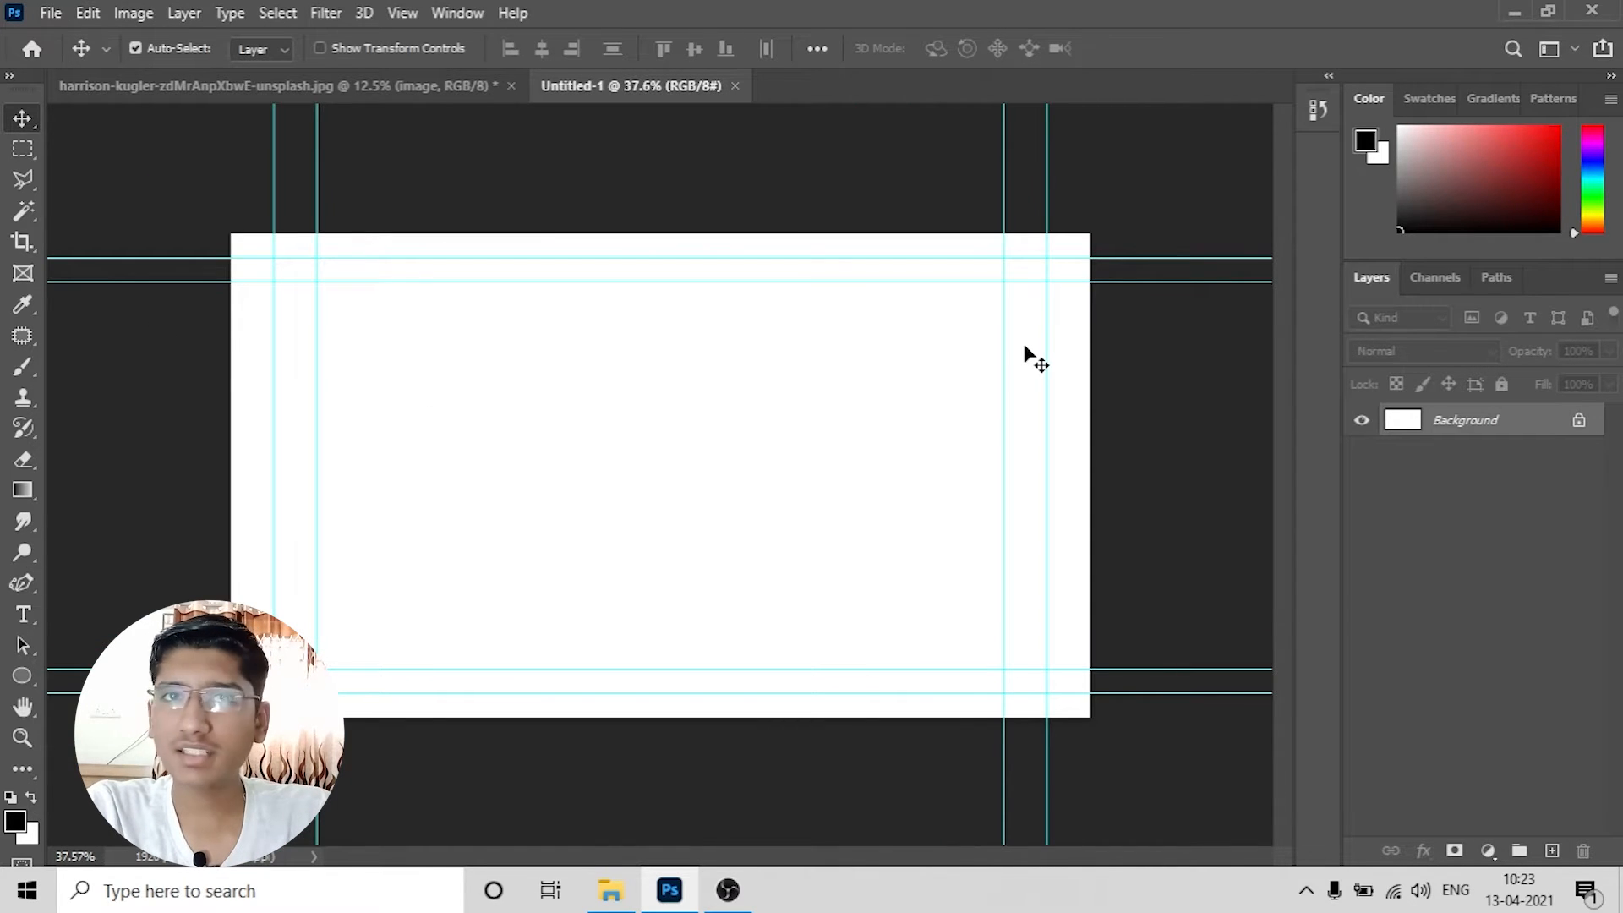
# Step: Show the rulers around the blank canvas and hide the document's guides
pyautogui.hotkey('ctrl', 'r')
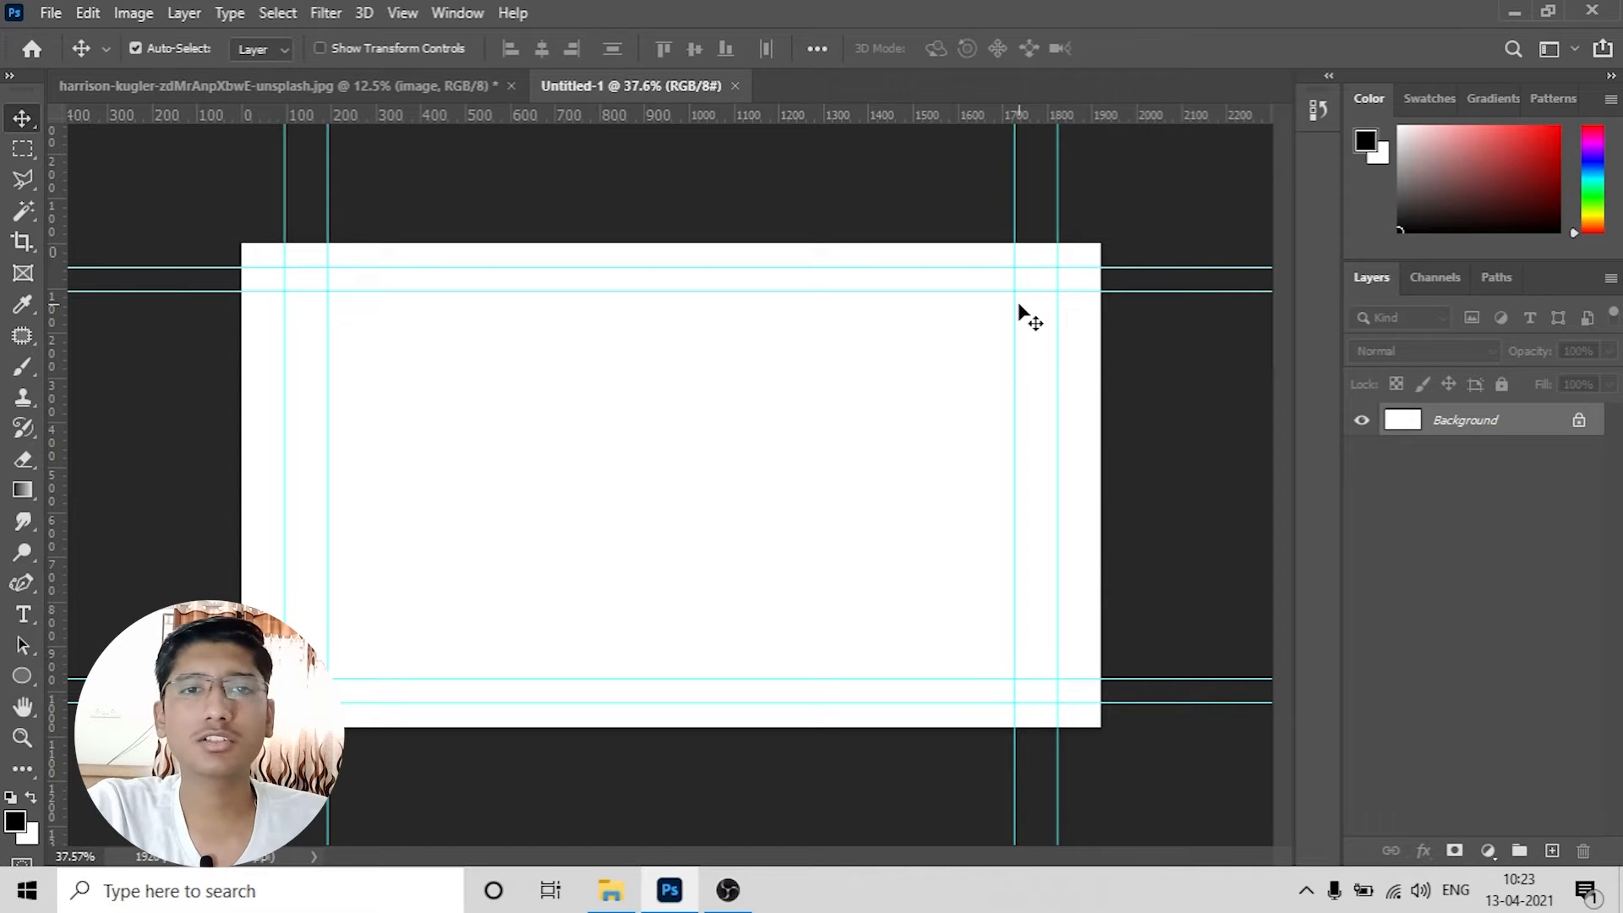
pyautogui.scroll(-1, 1019, 303)
pyautogui.scroll(2, 1019, 303)
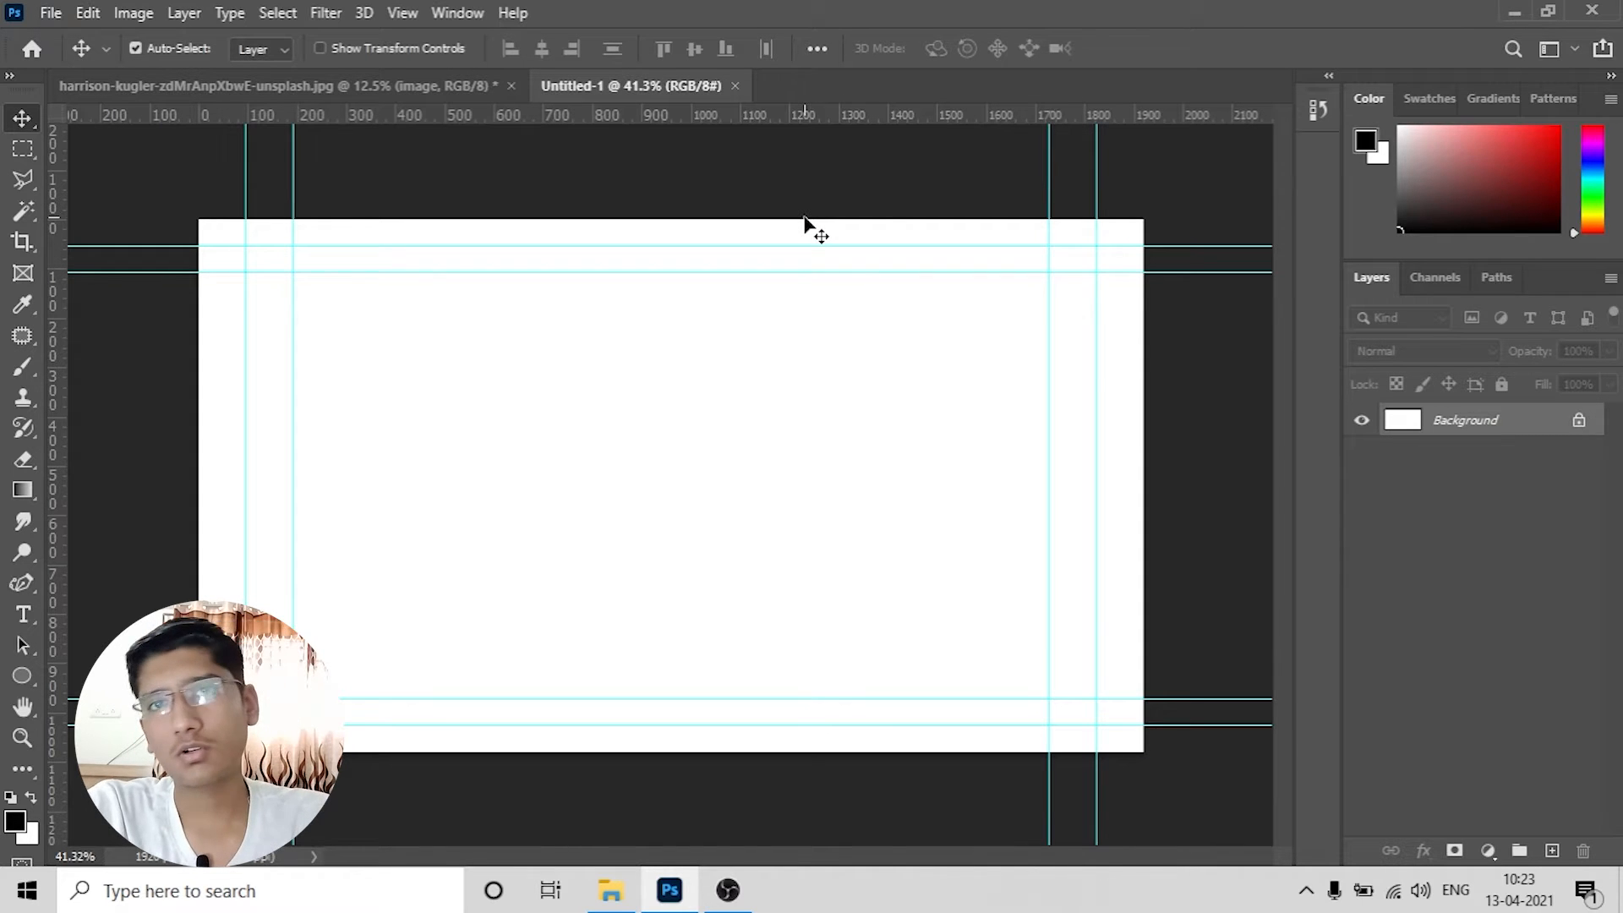
pyautogui.press('ctrl')
pyautogui.hotkey('ctrl', ';')
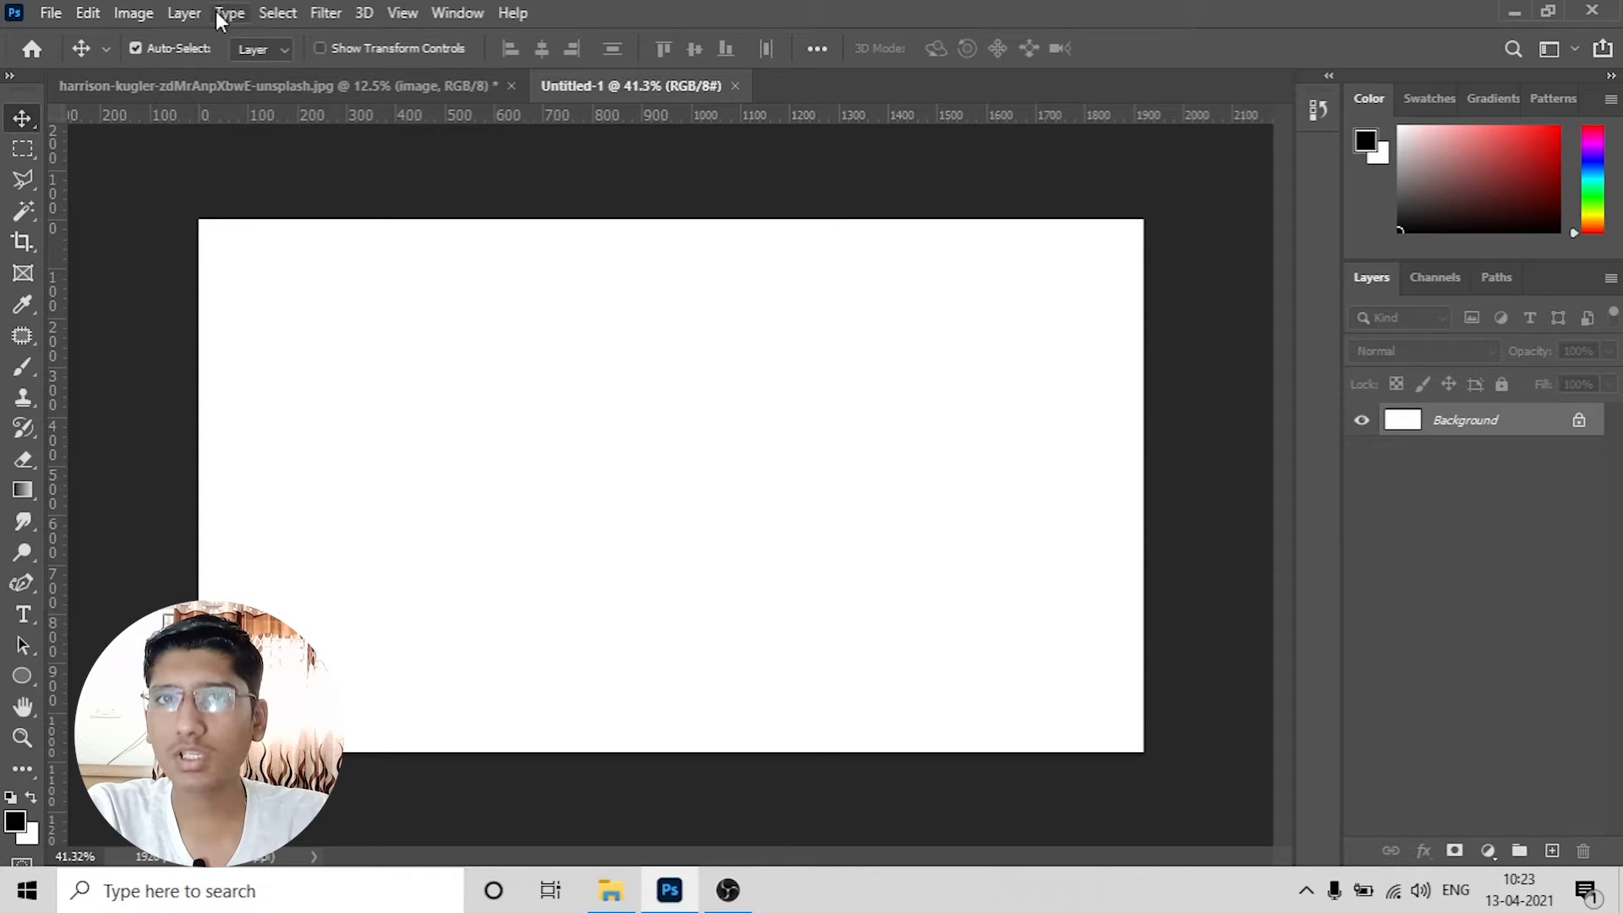
# Step: Toggle the rulers off and on, keep their units set to Pixels, and hide them again
pyautogui.hotkey('ctrl', 'r')
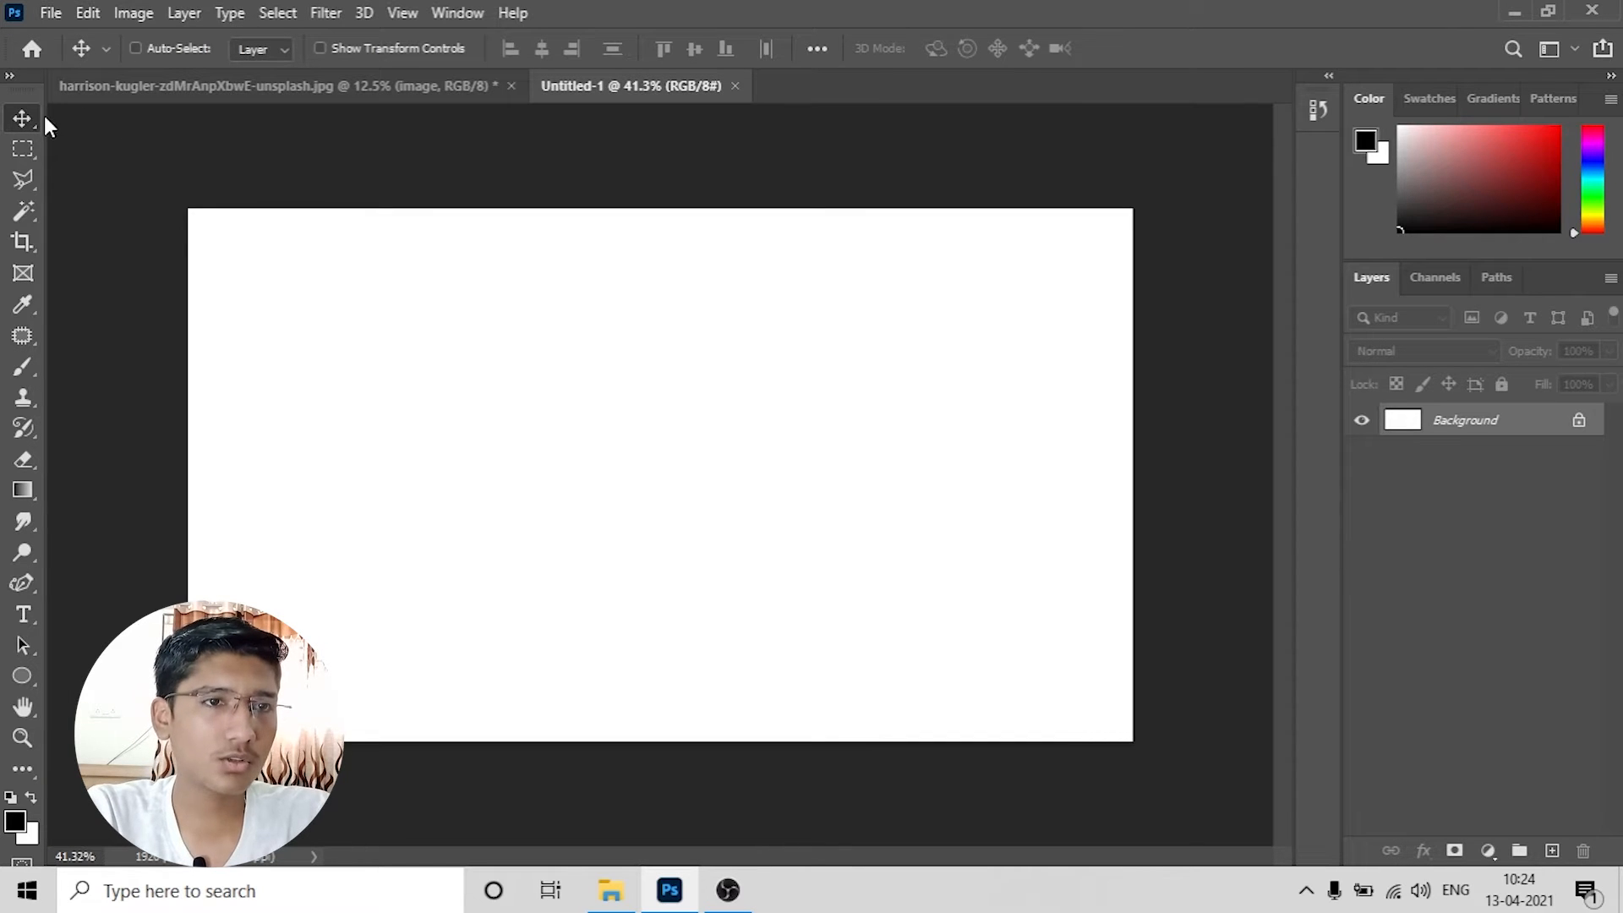
pyautogui.hotkey('ctrl', 'r')
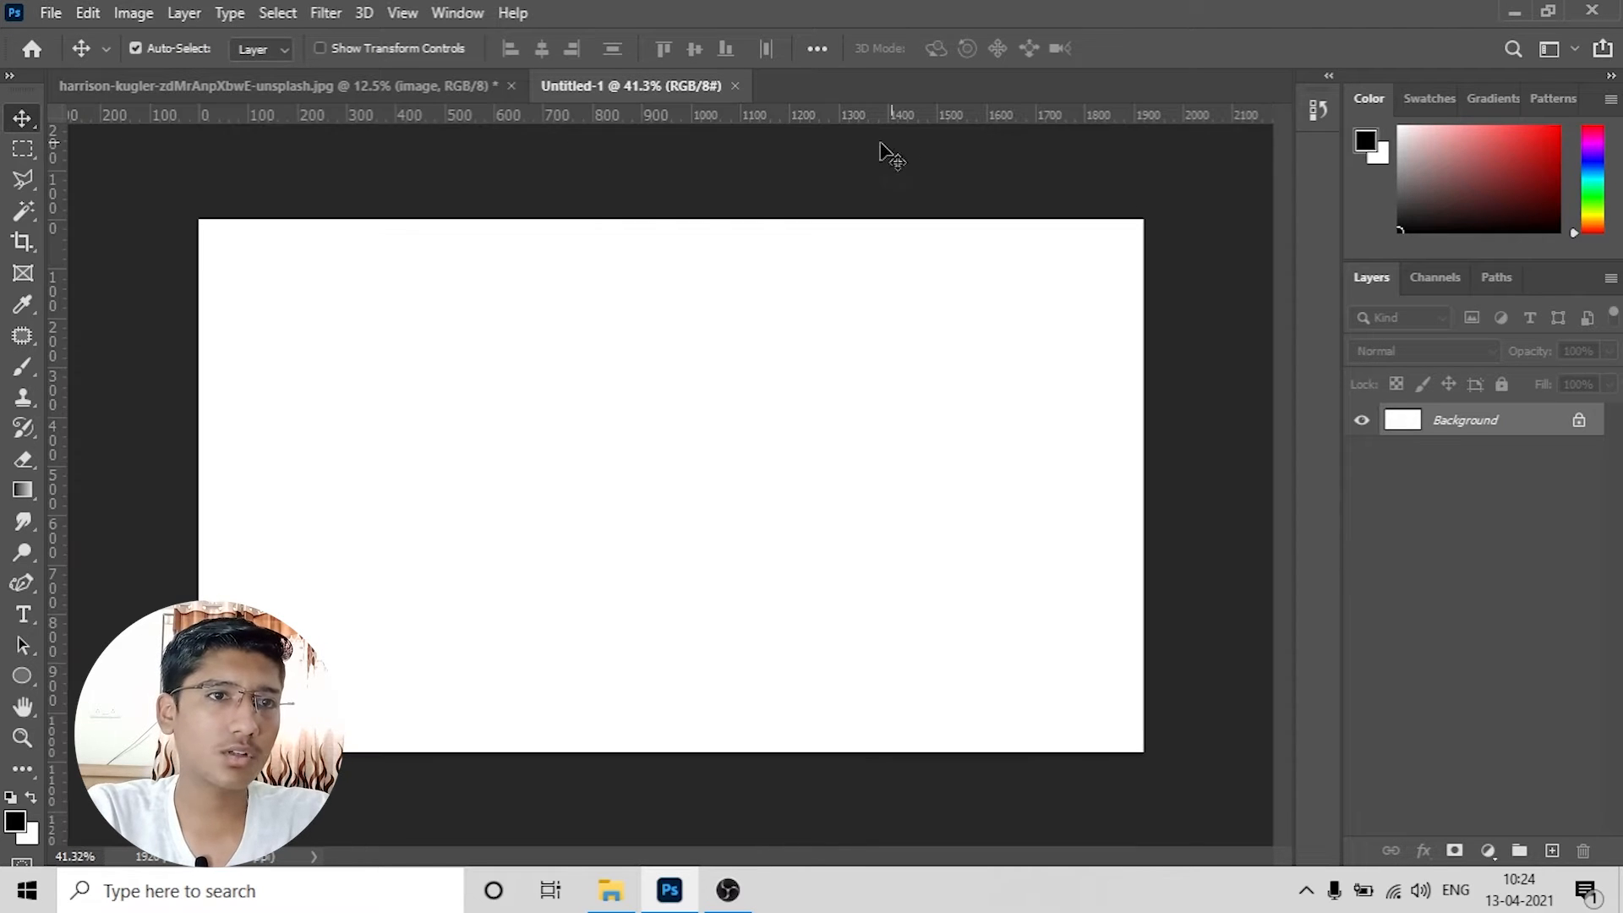
pyautogui.rightClick(662, 119)
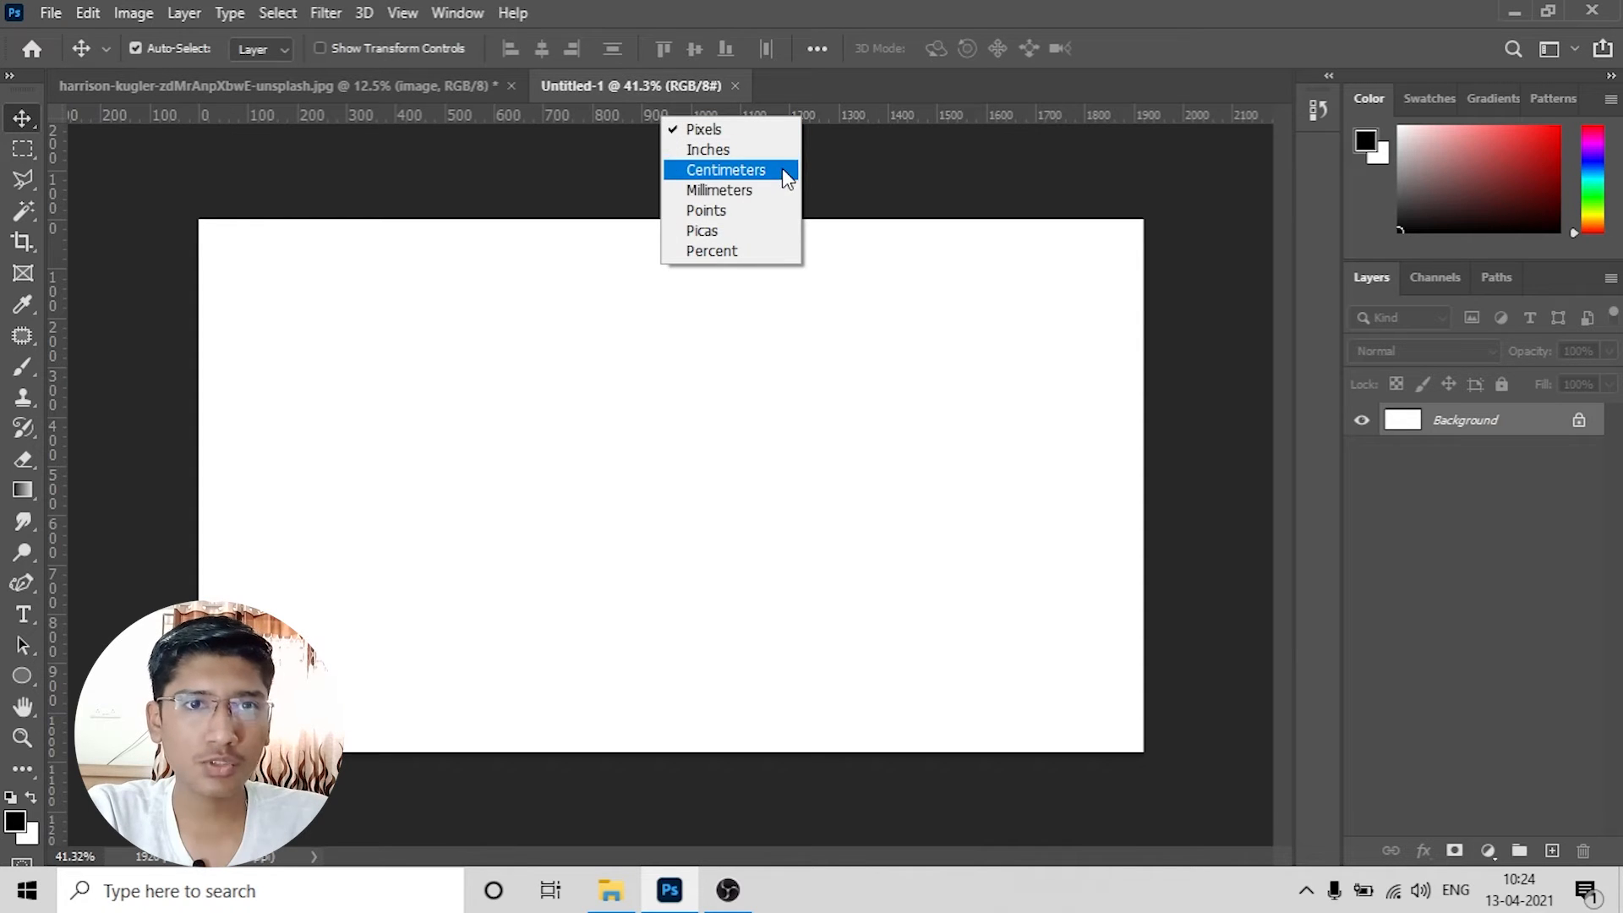
pyautogui.click(738, 131)
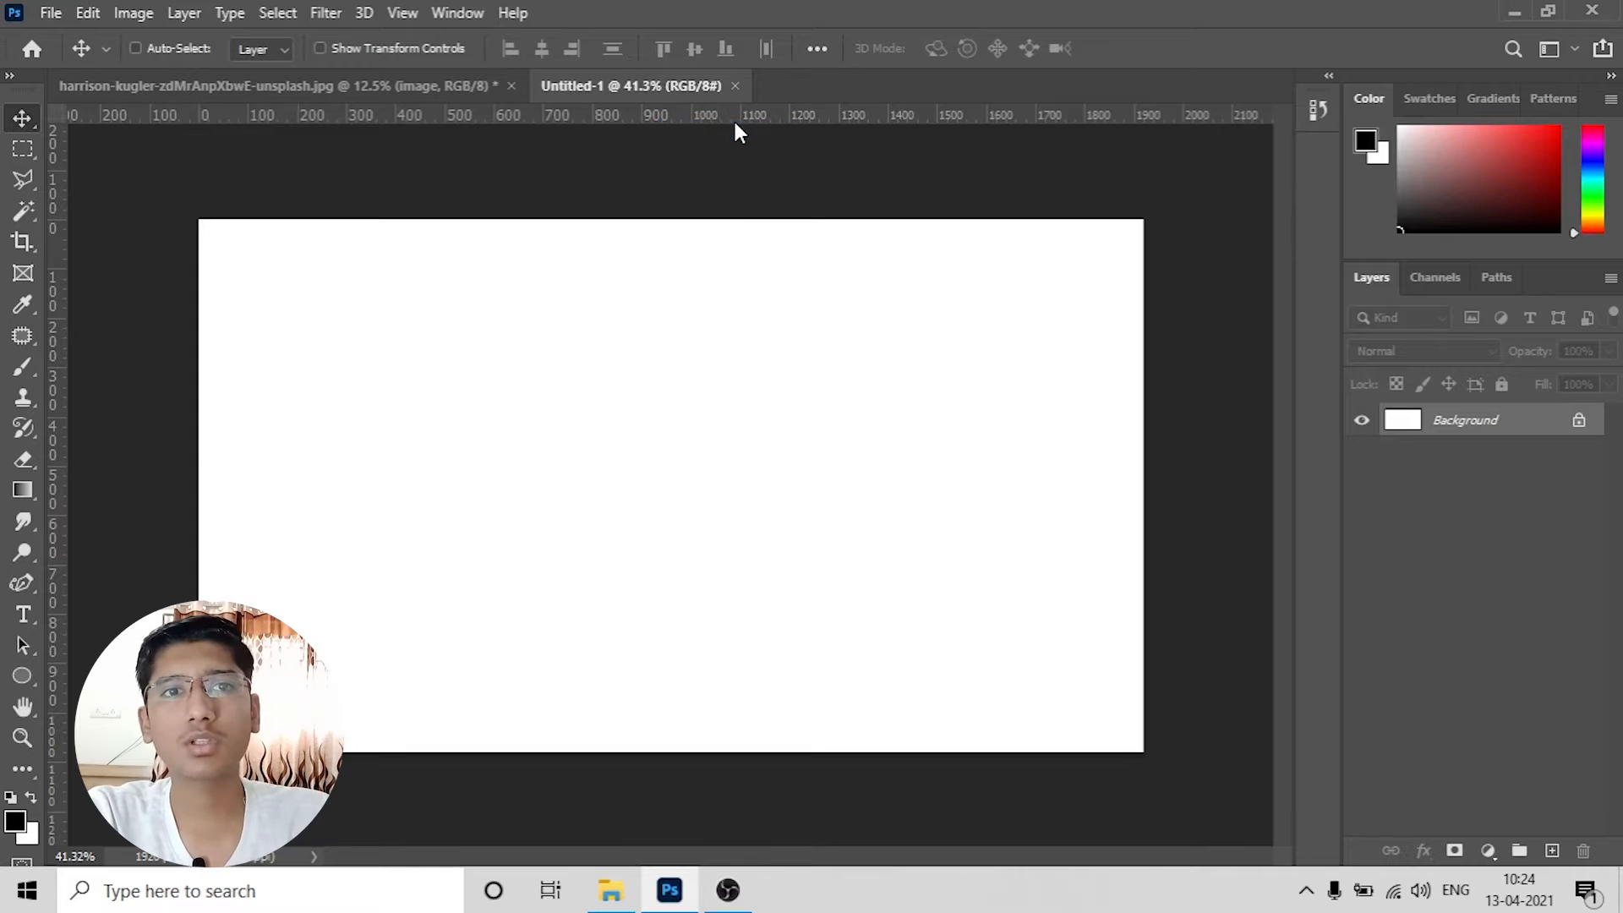
pyautogui.hotkey('ctrl', 'r')
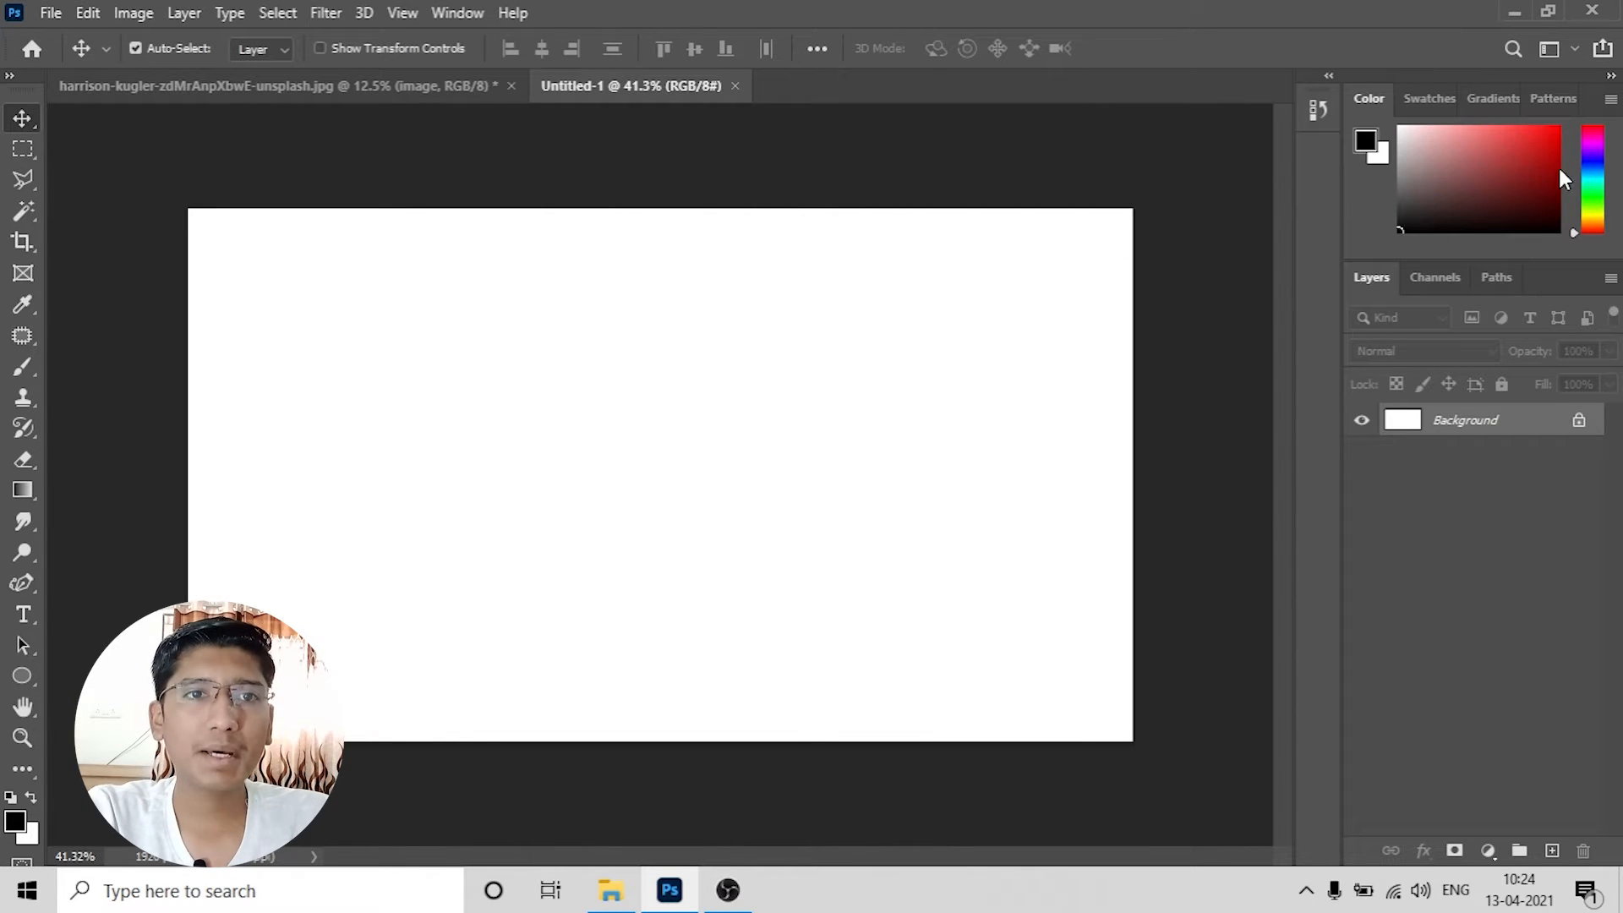
# Step: Place the first three portrait photos from the images For tutorails folder into the document at their default size and position
pyautogui.click(1514, 10)
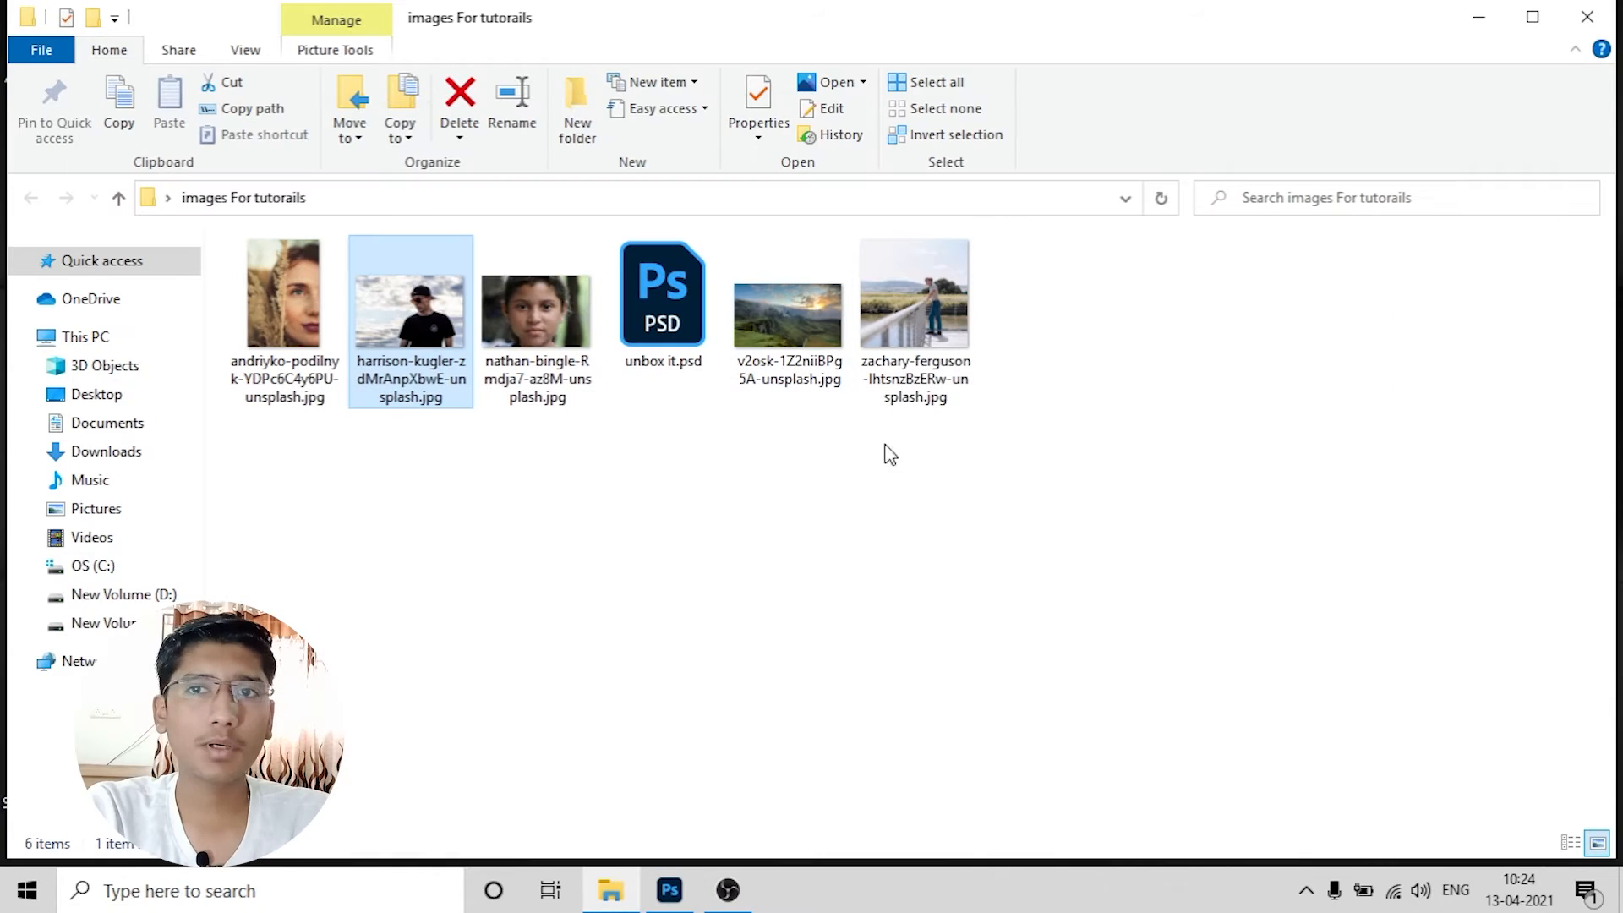
pyautogui.moveTo(644, 555); pyautogui.dragTo(346, 355)
pyautogui.moveTo(590, 531); pyautogui.dragTo(272, 286)
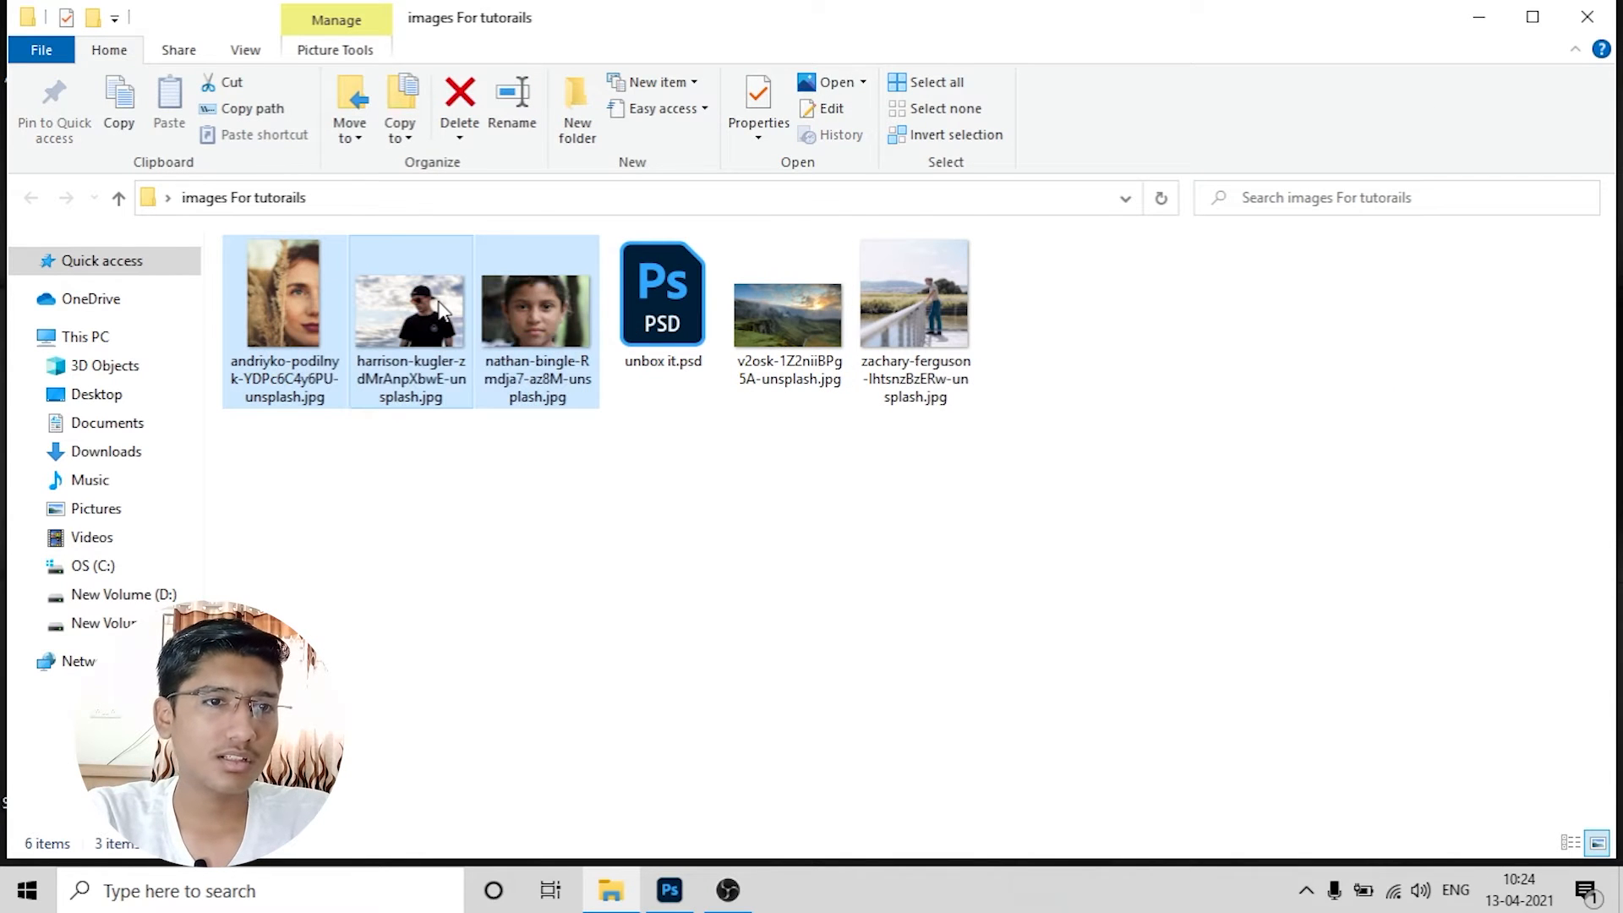
pyautogui.moveTo(441, 309); pyautogui.dragTo(707, 544)
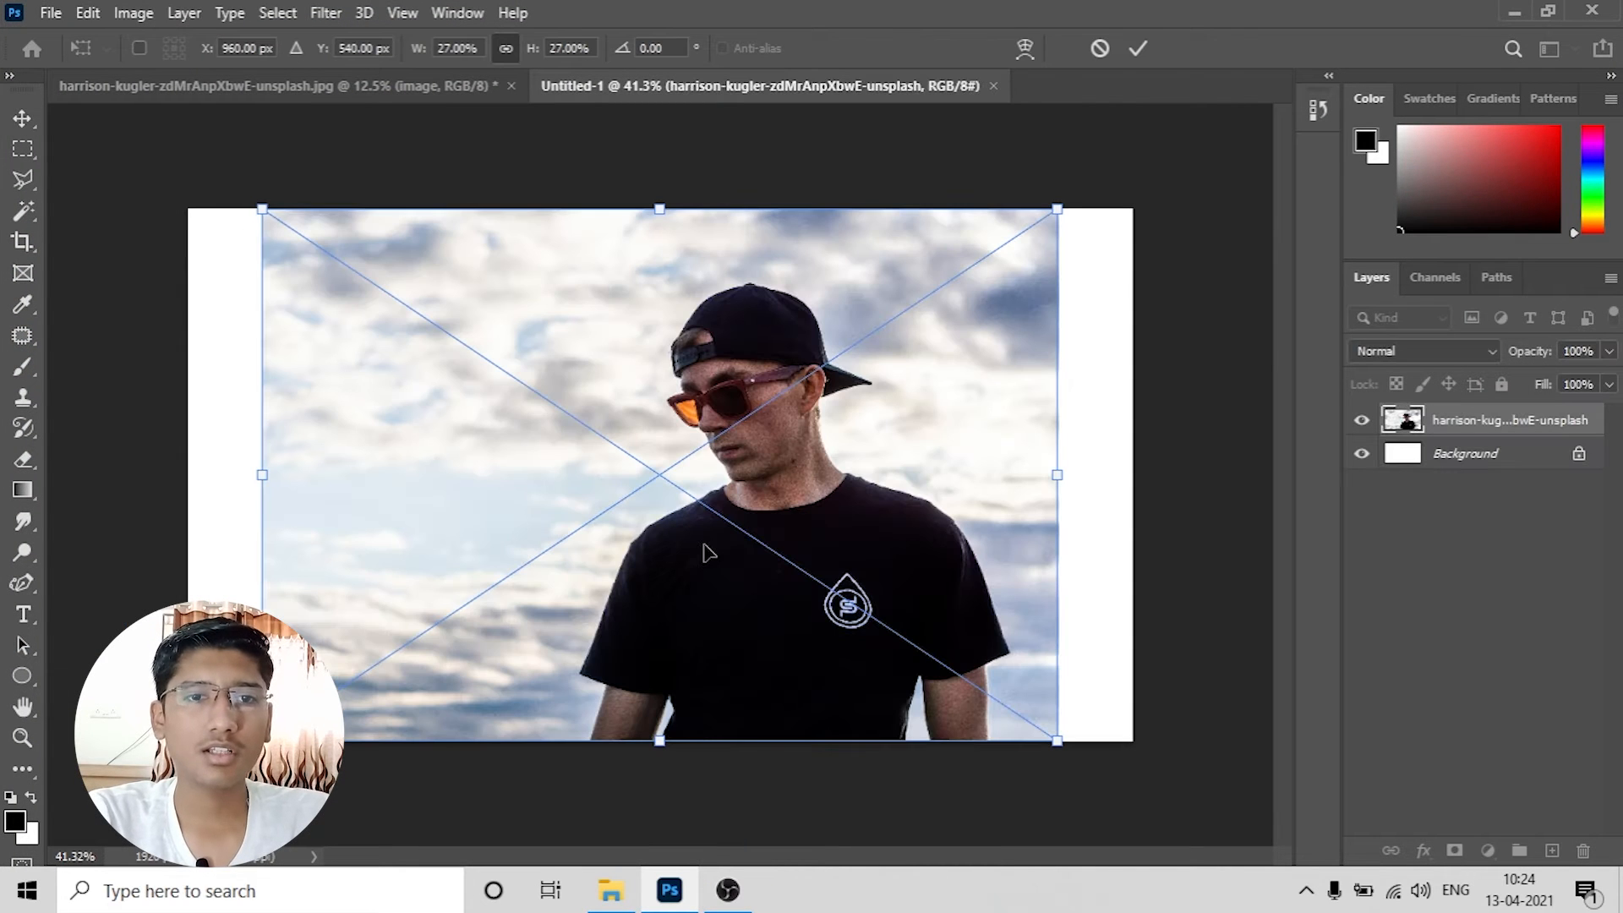
pyautogui.press('Return')
pyautogui.press('Return')
pyautogui.press('Return')
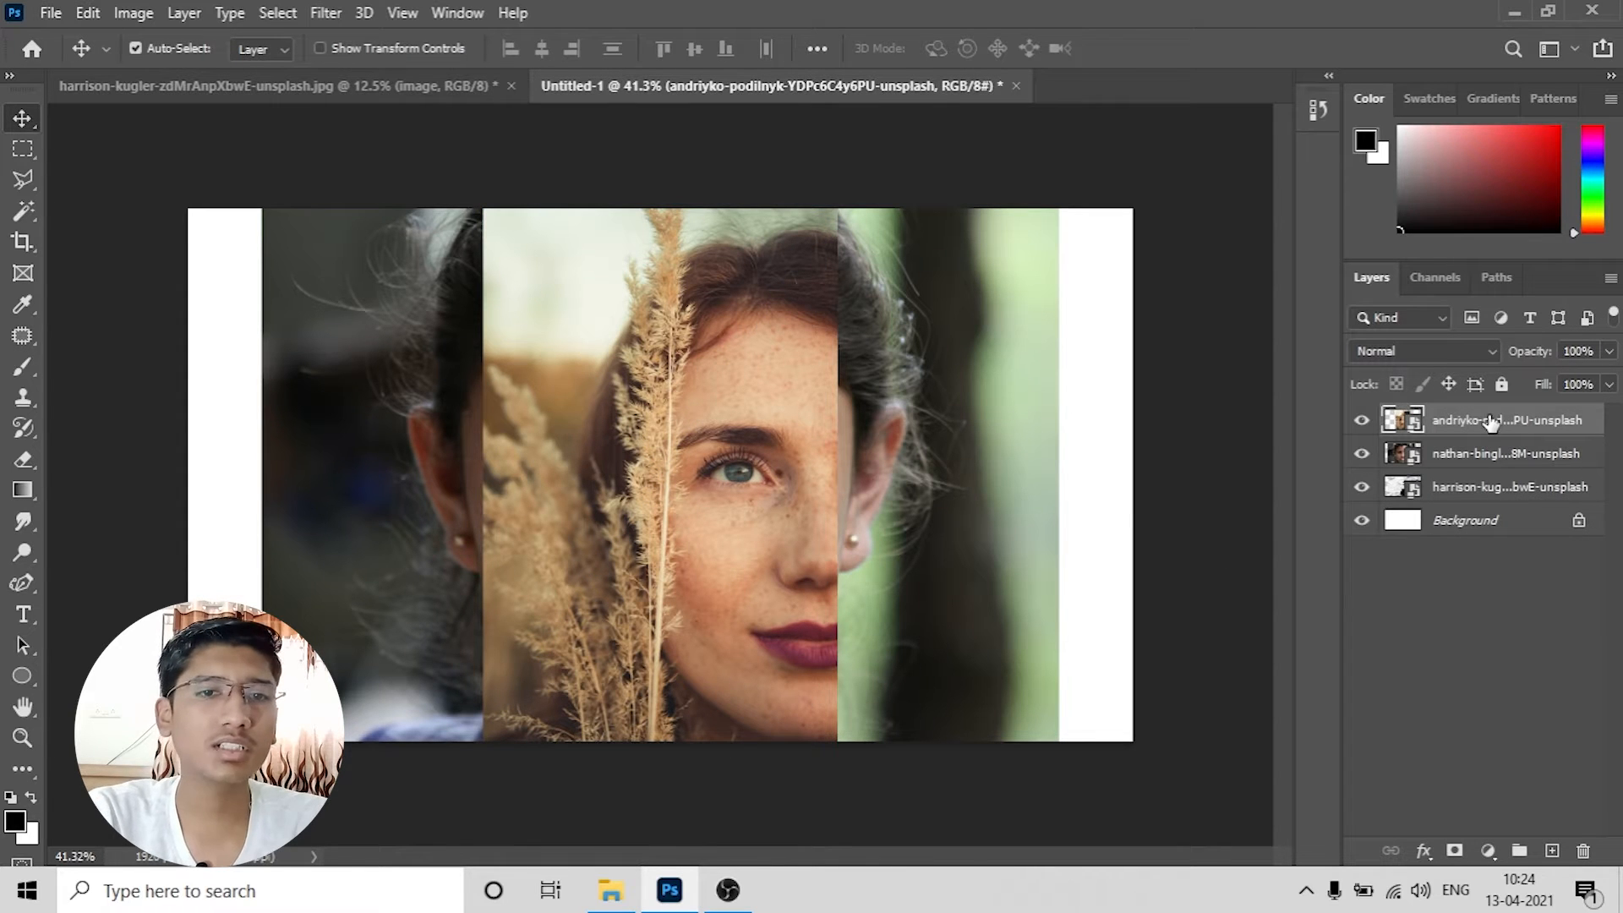
# Step: Place the landscape photo and the photo of the man at the railing from the same folder as two more layers
pyautogui.click(1514, 11)
pyautogui.moveTo(1106, 551); pyautogui.dragTo(776, 287)
pyautogui.moveTo(874, 335); pyautogui.dragTo(654, 387)
pyautogui.press('Return')
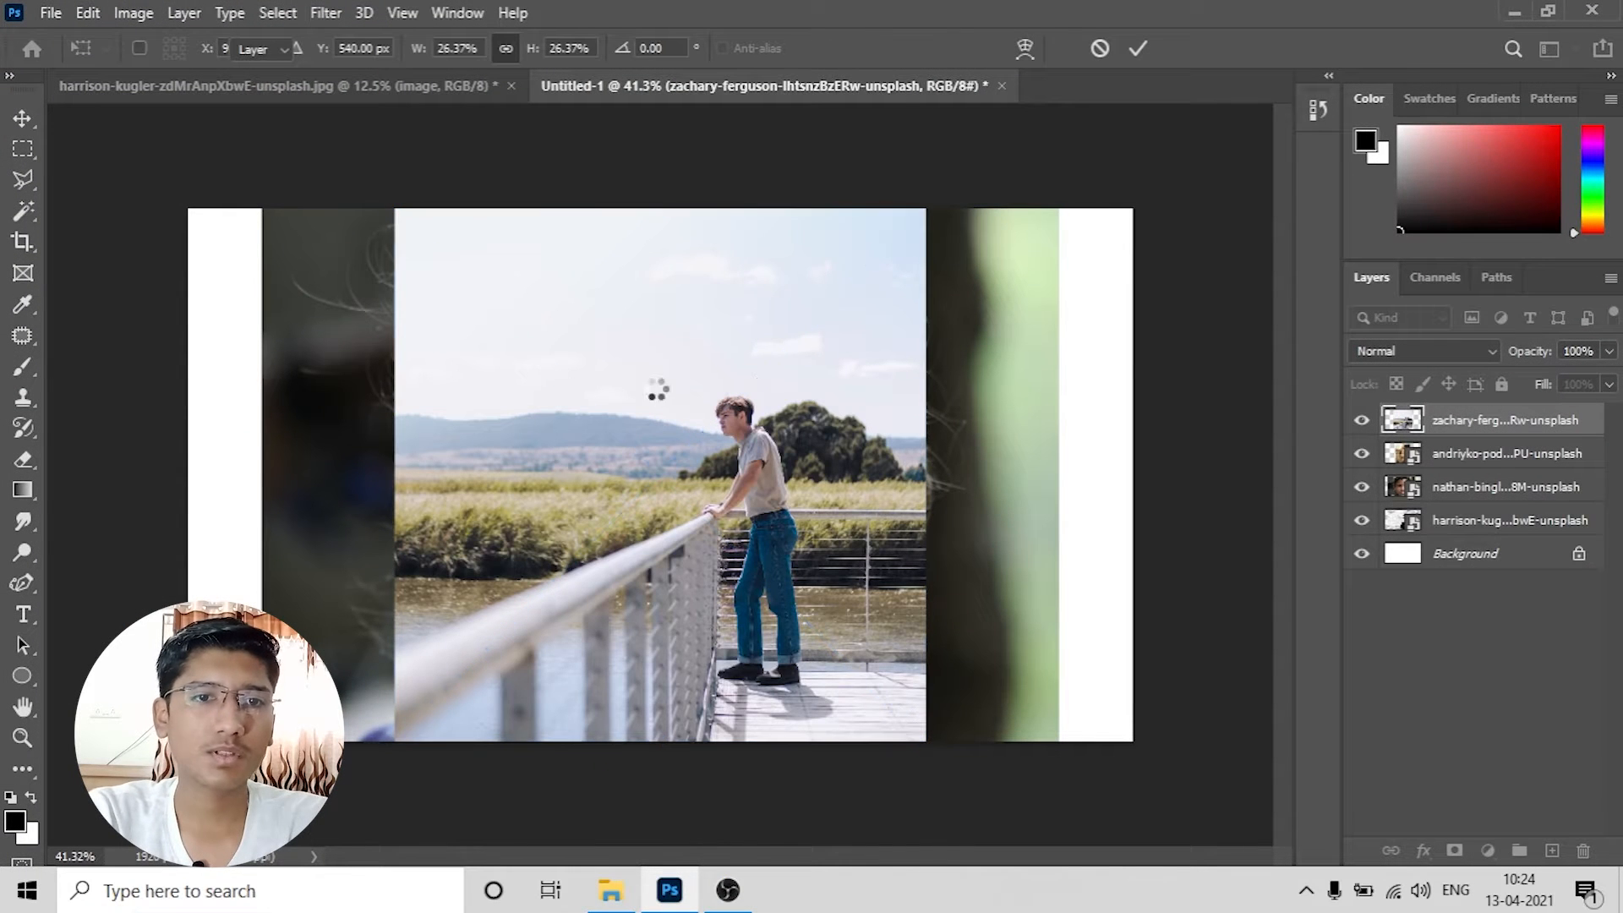
pyautogui.press('Return')
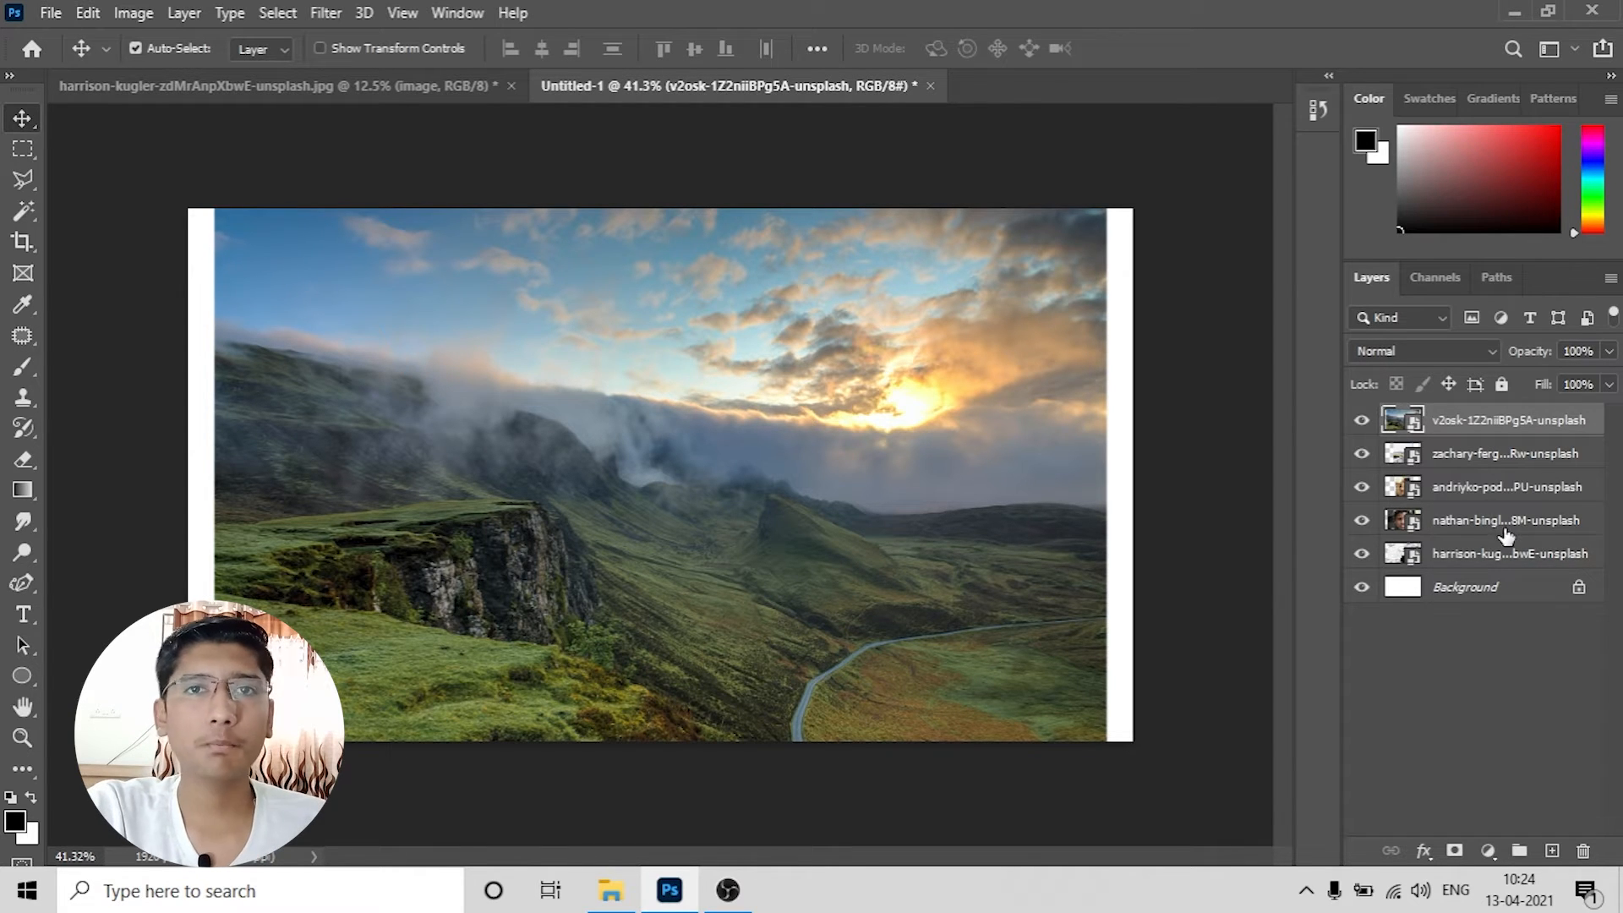
# Step: Group the five placed photo layers above the Background, and expand and collapse the group to check its contents
pyautogui.click(1493, 565)
pyautogui.click(1201, 355)
pyautogui.scroll(1, 1207, 356)
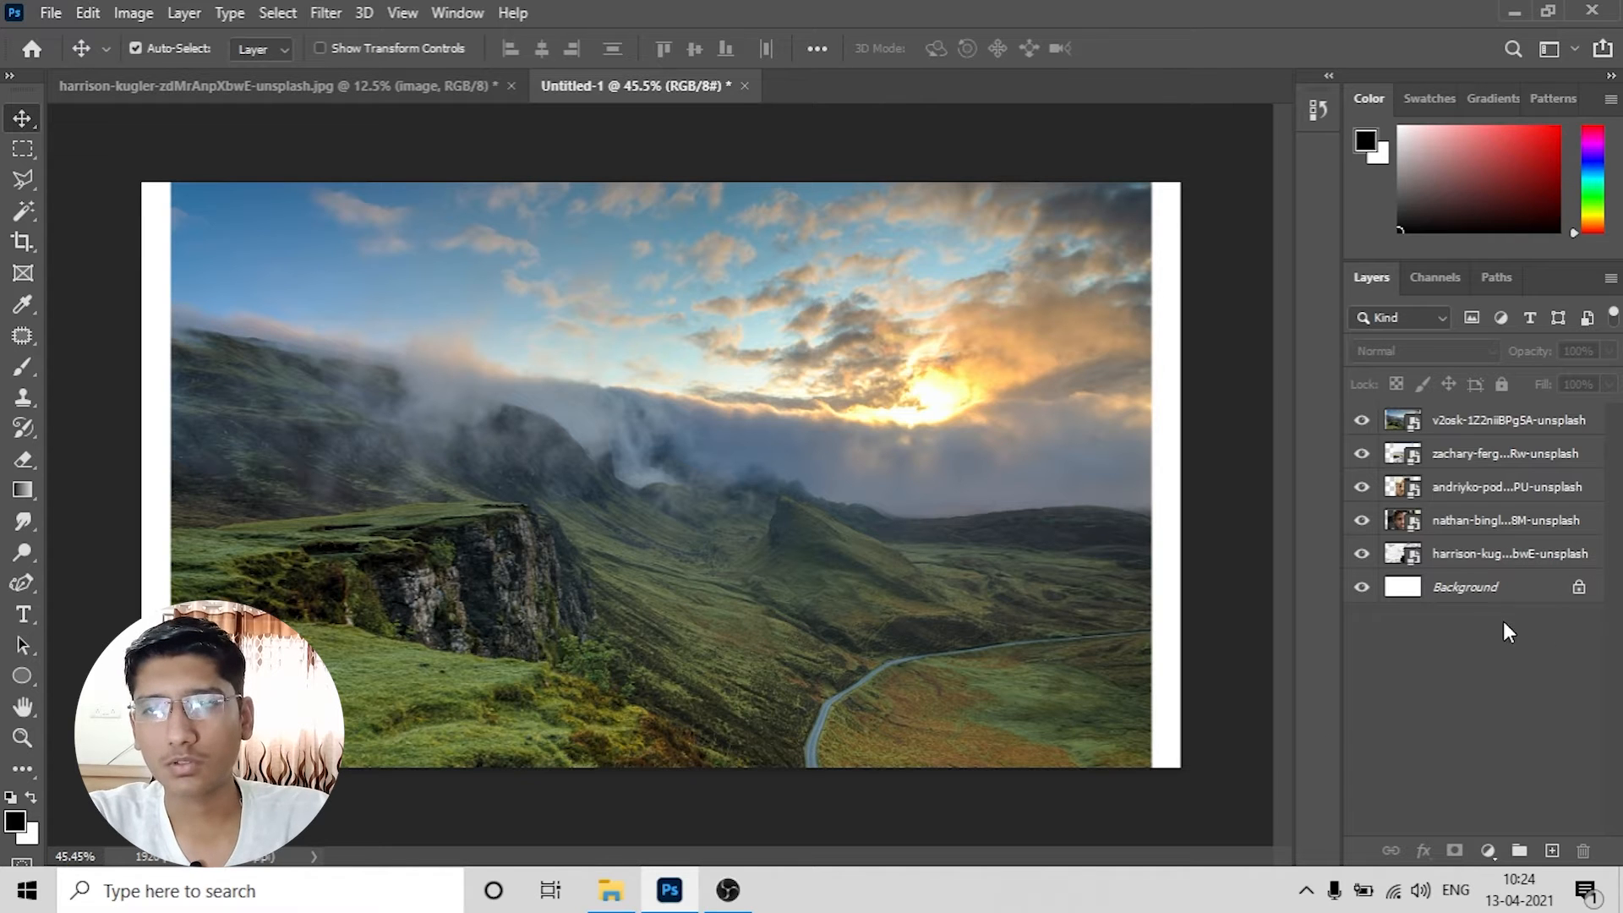
pyautogui.click(1478, 427)
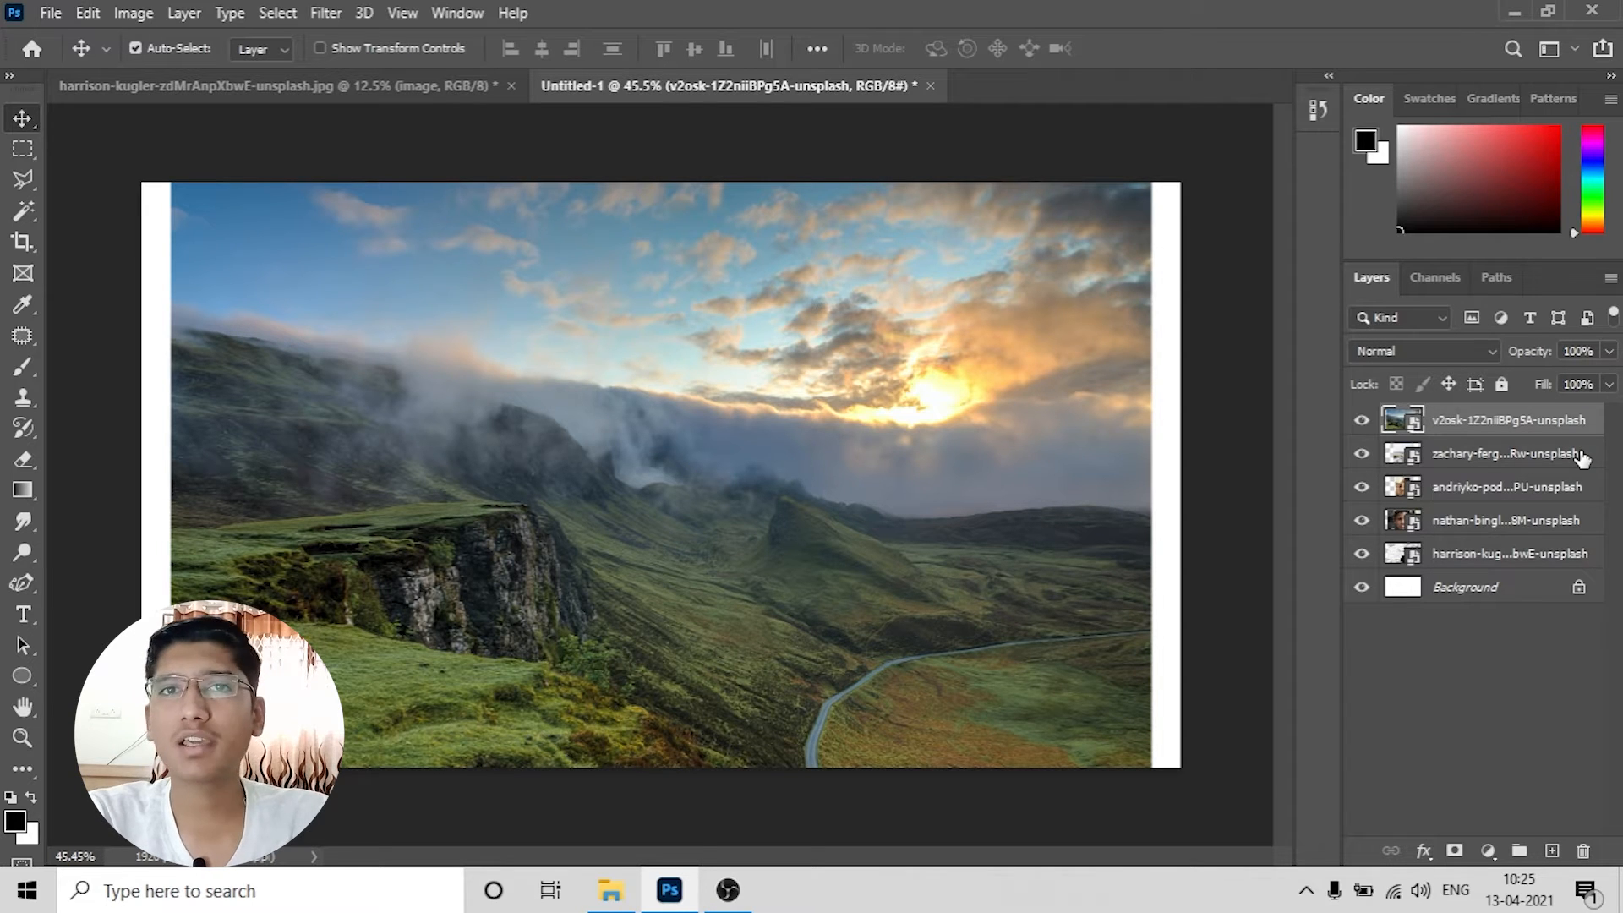
pyautogui.keyDown('shift'); pyautogui.click(1522, 555); pyautogui.keyUp('shift')
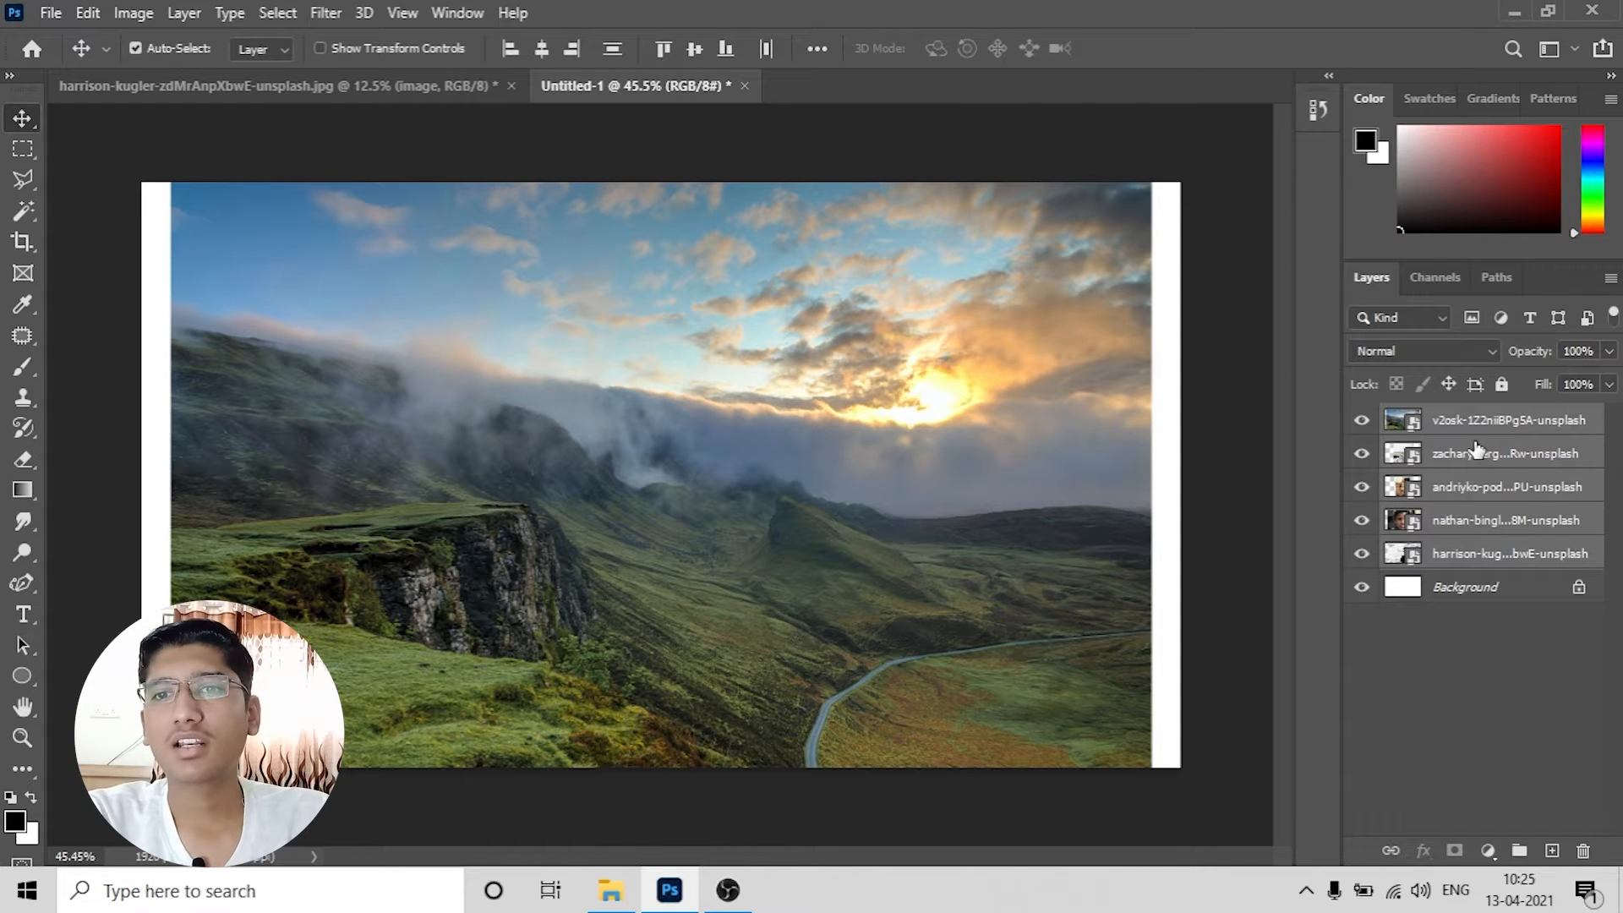
pyautogui.press('ctrl')
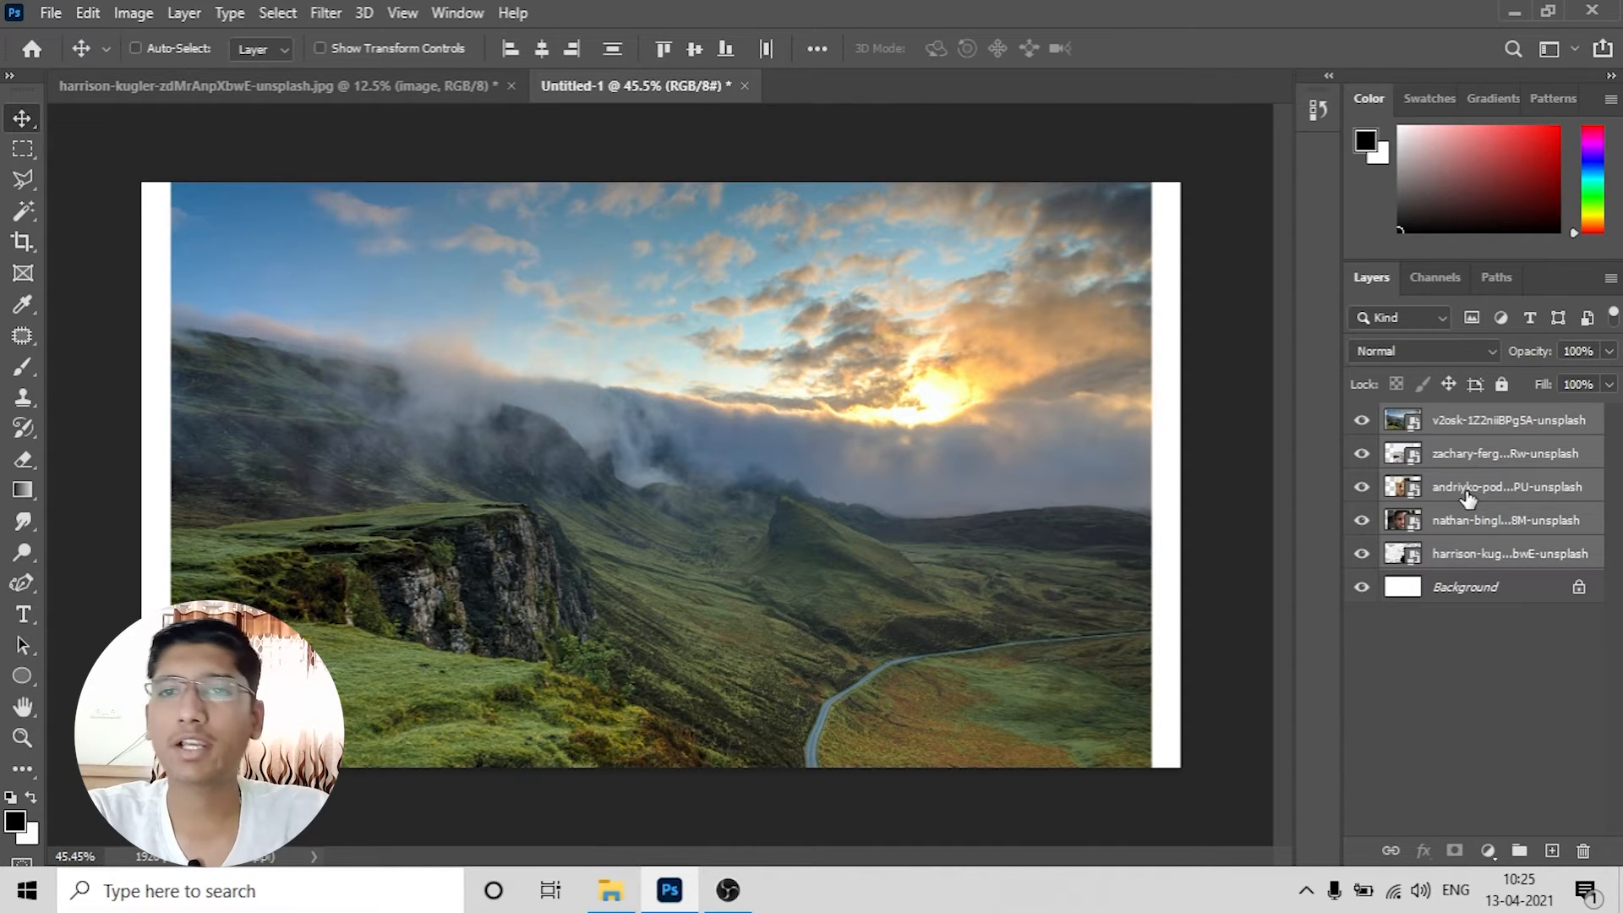
pyautogui.hotkey('ctrl', 'g')
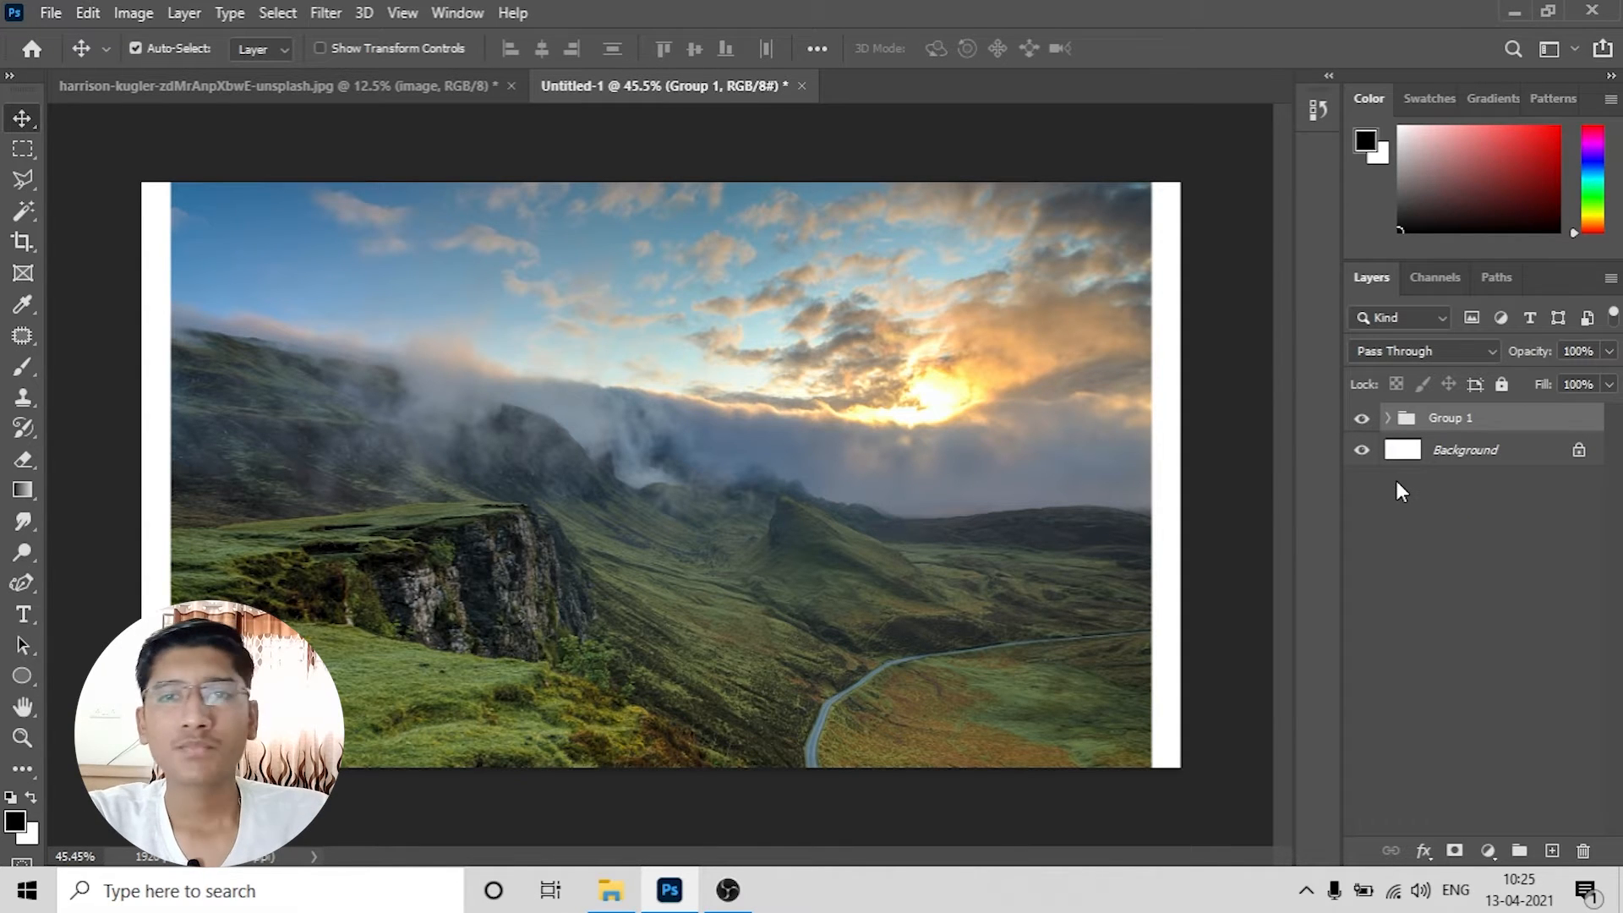
pyautogui.click(1389, 419)
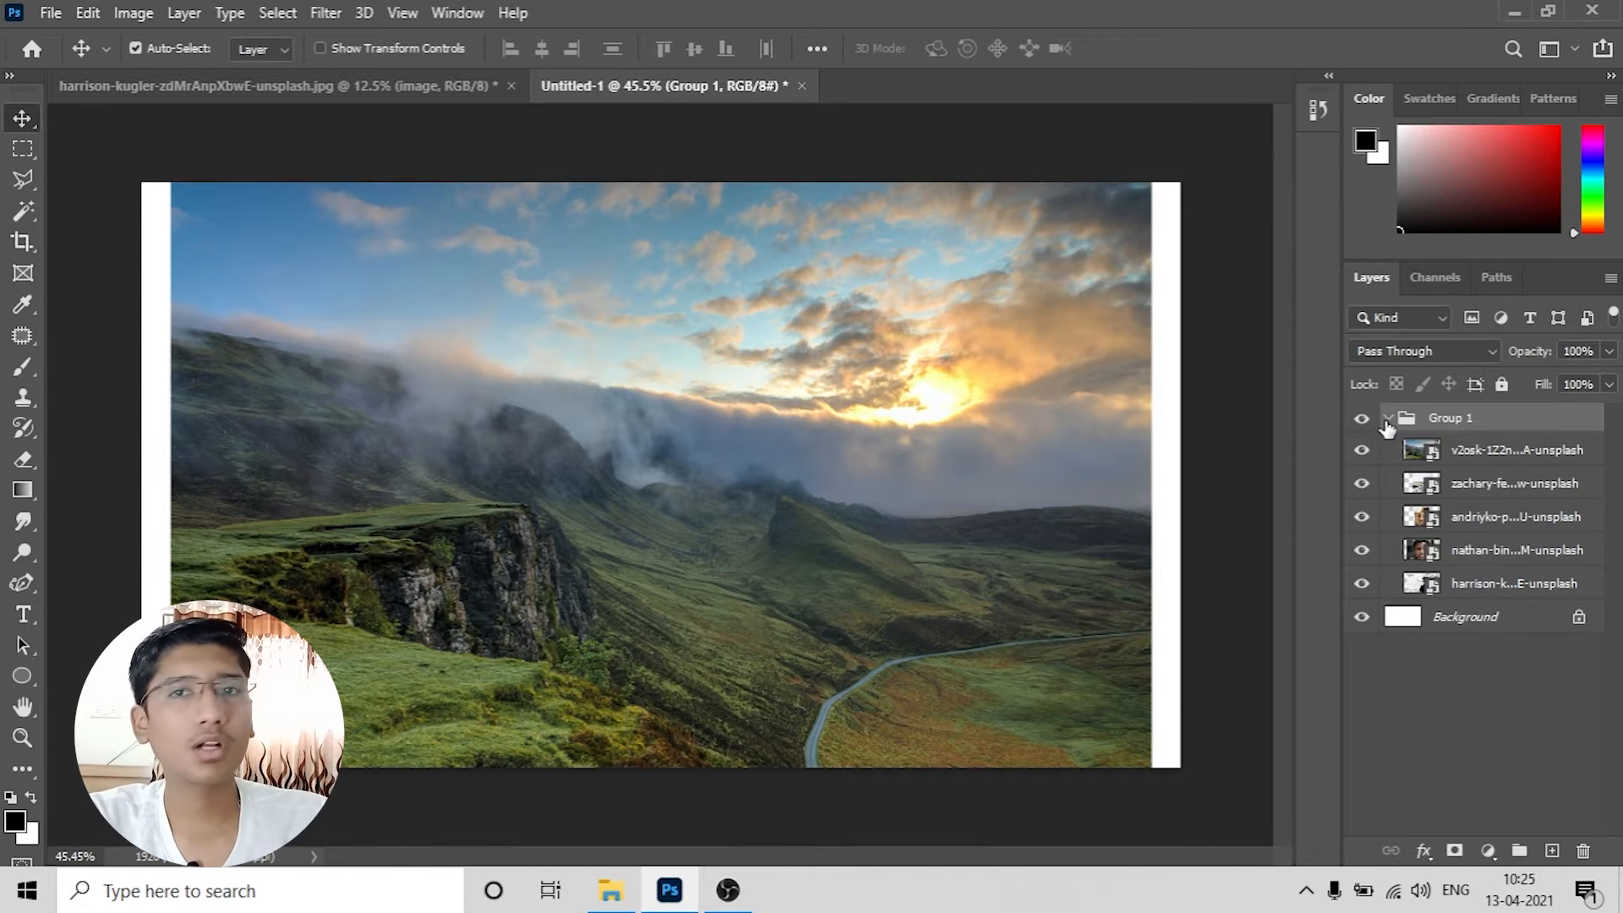
pyautogui.click(1390, 418)
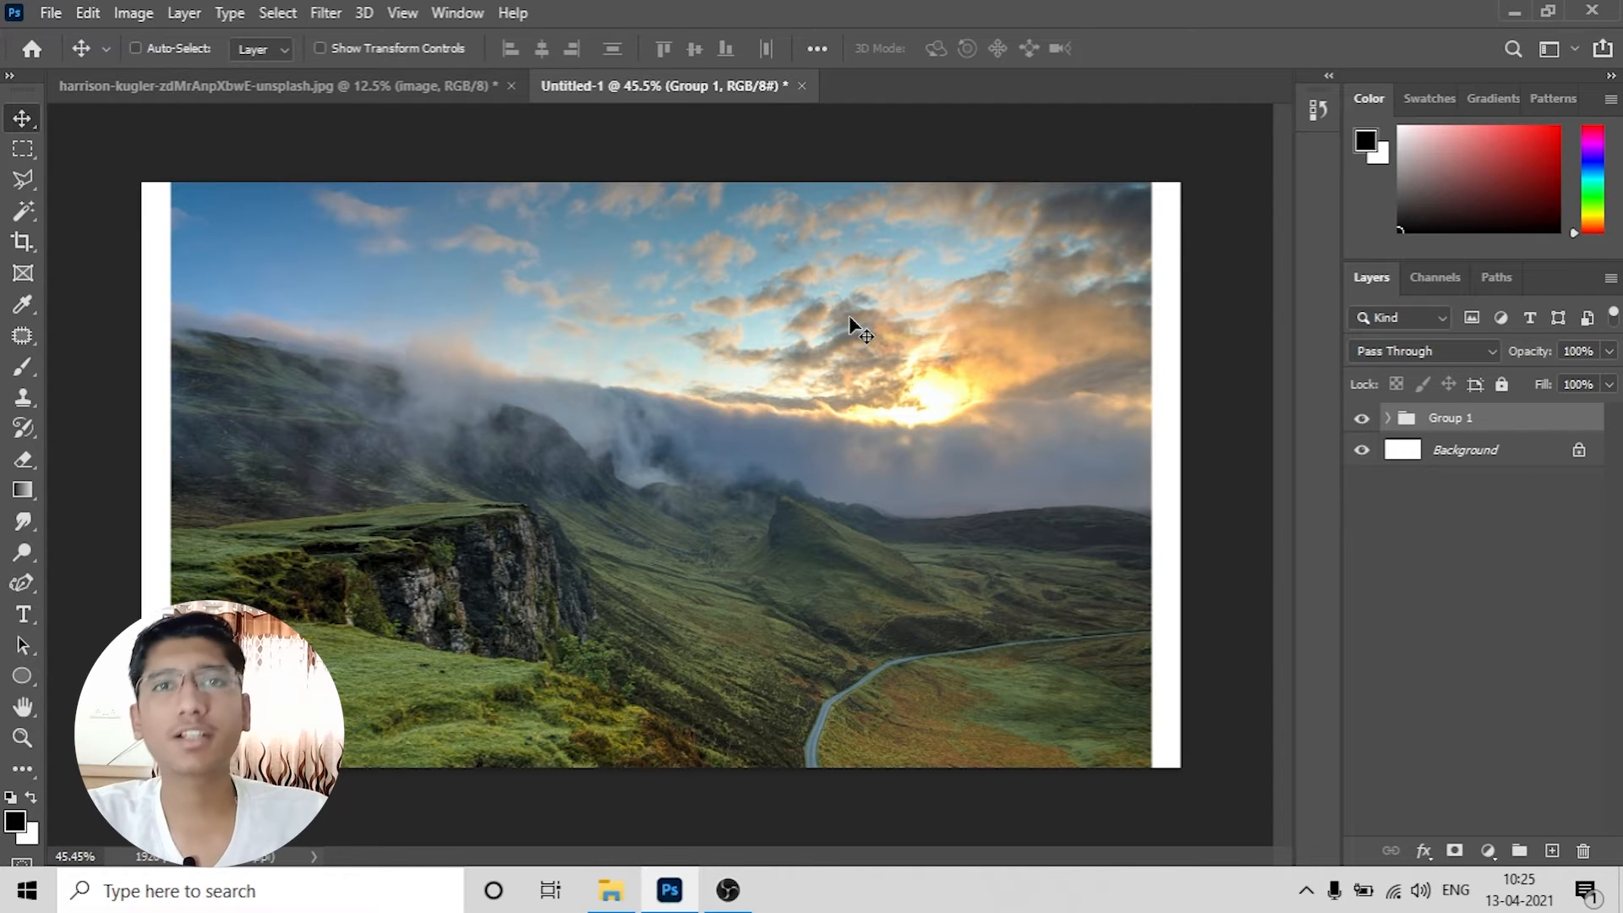
# Step: Move the whole photo group to the right and slightly up with Free Transform, and undo the move
pyautogui.hotkey('ctrl', 't')
pyautogui.moveTo(882, 455); pyautogui.dragTo(1123, 434)
pyautogui.press('Return')
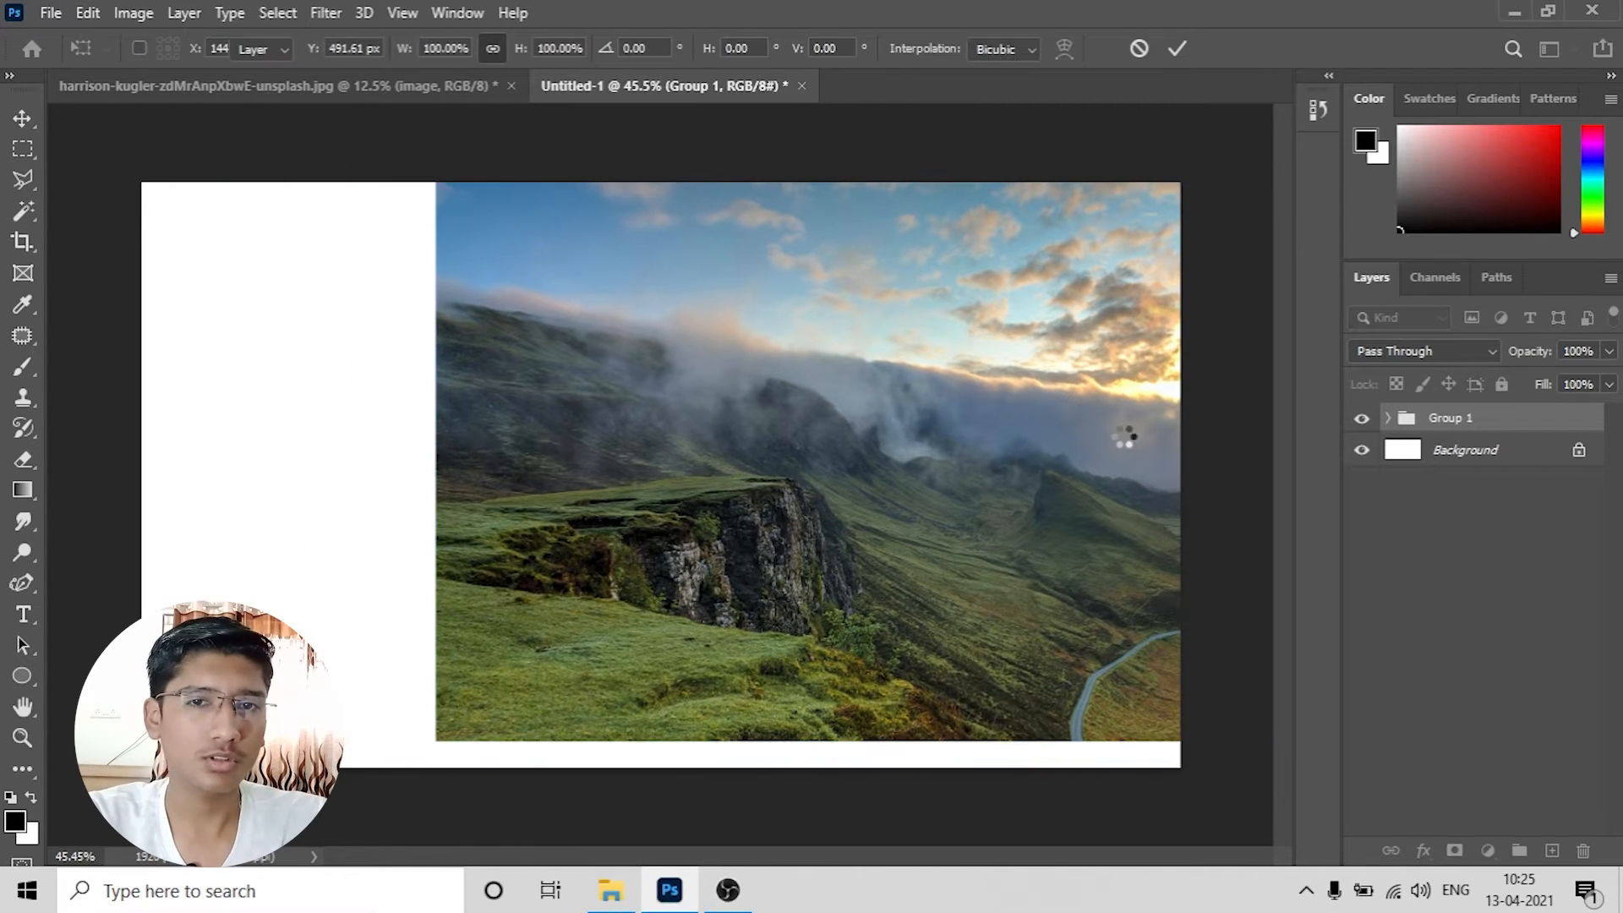
pyautogui.hotkey('ctrl', 'z')
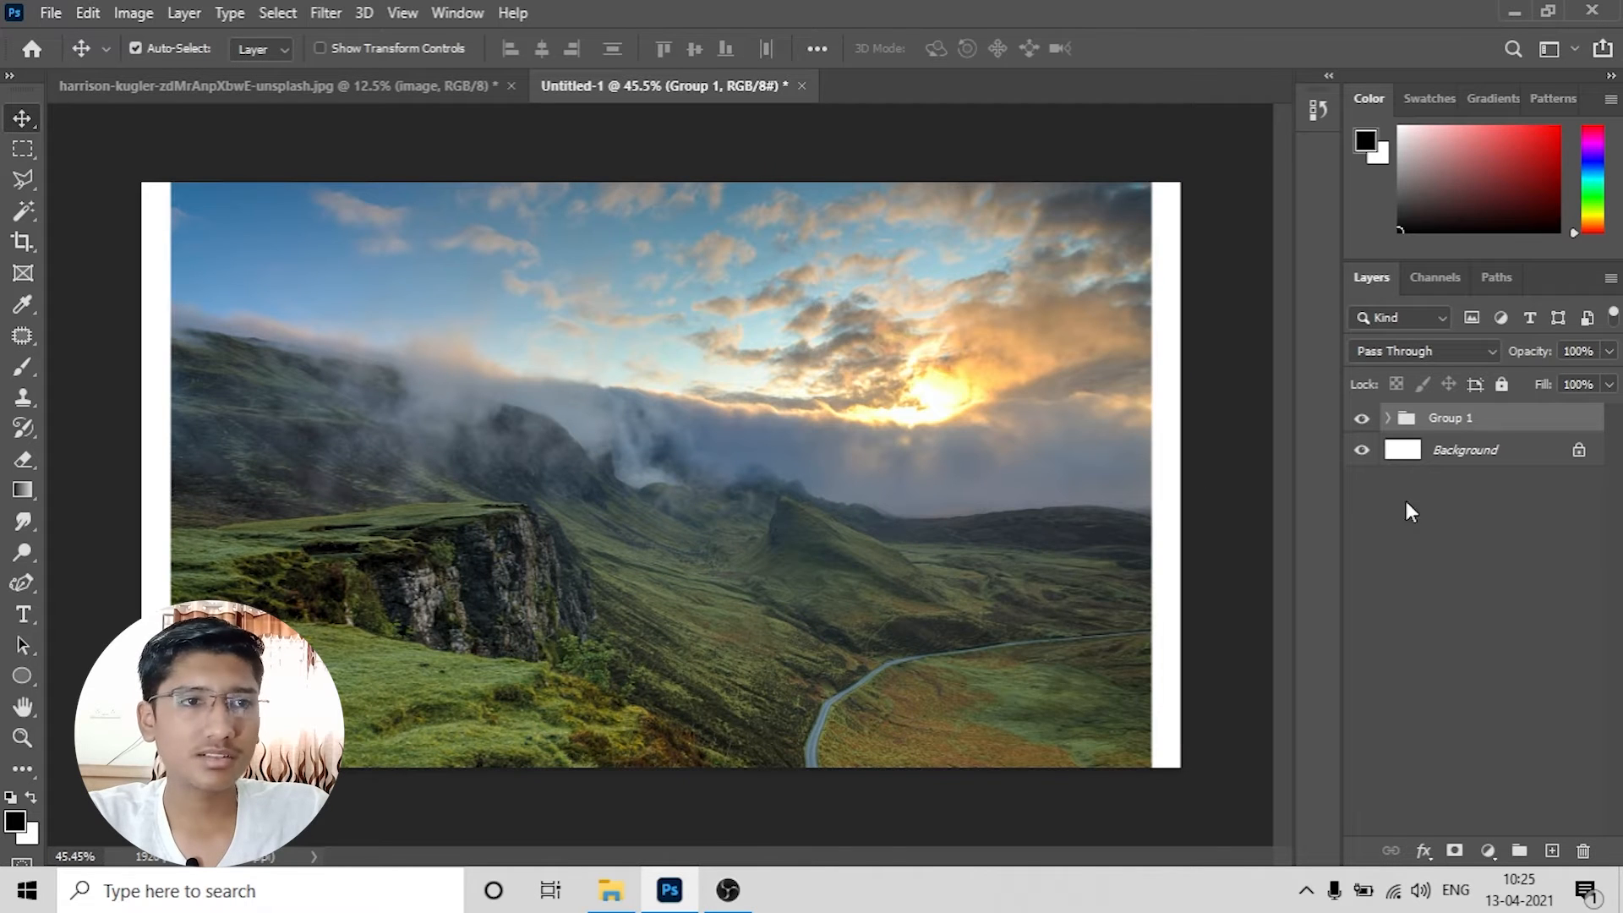
# Step: Scale the photo group down proportionally about its centre to about 53.5% with Free Transform
pyautogui.press('ctrl')
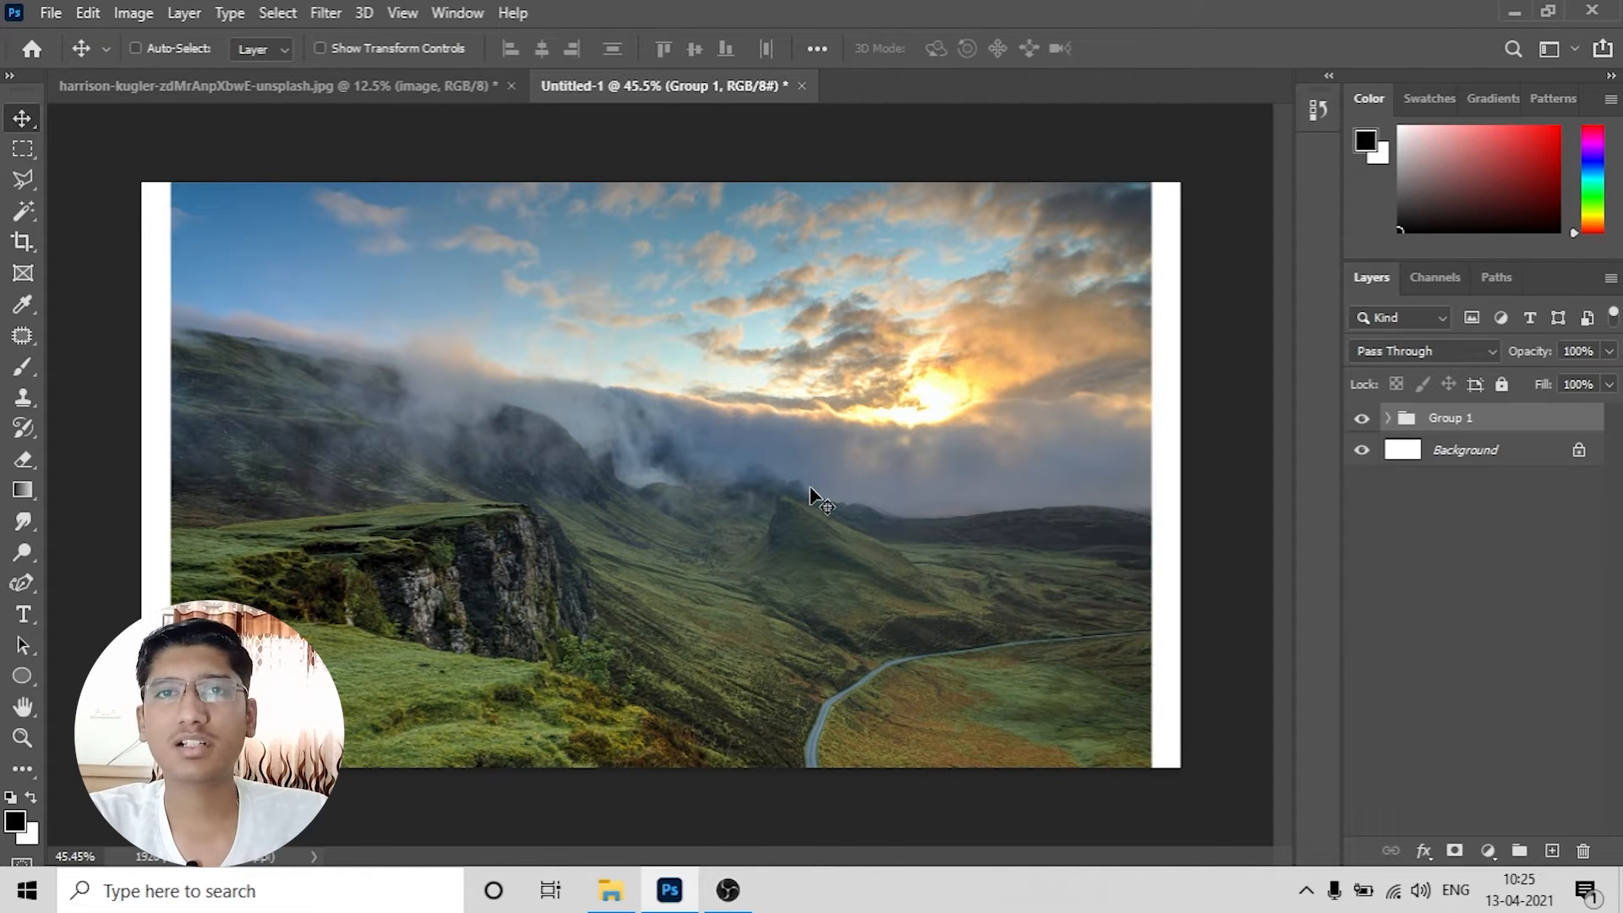
pyautogui.hotkey('ctrl', 't')
pyautogui.moveTo(1155, 179); pyautogui.dragTo(985, 410)
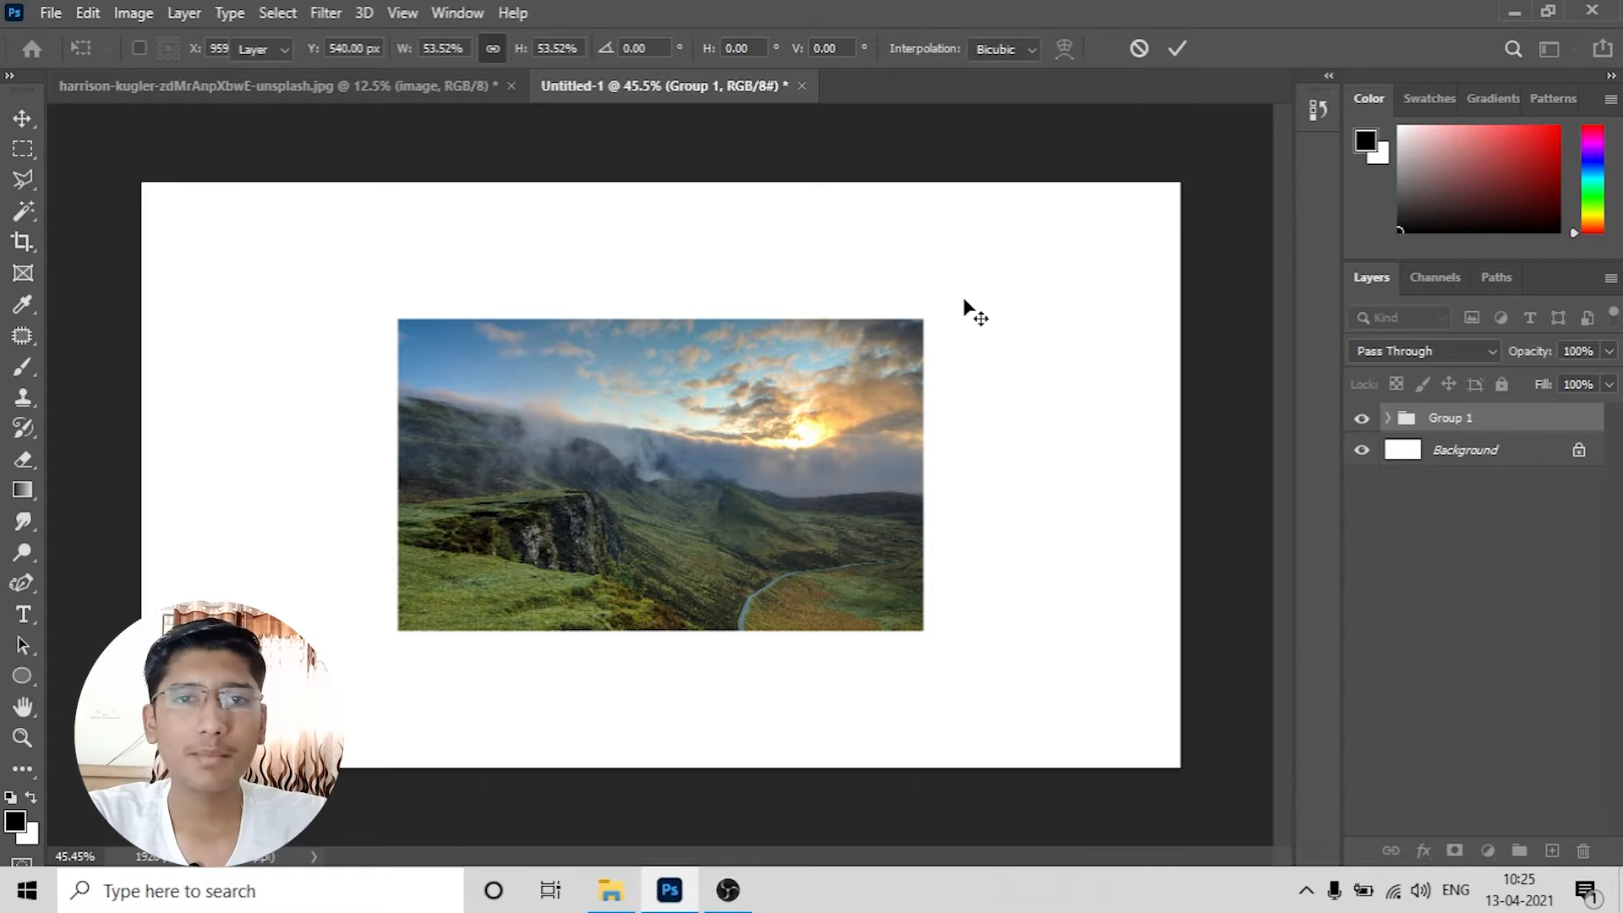
pyautogui.press('Return')
# Step: Expand the group and move its five photos individually to spread them across the canvas
pyautogui.click(1388, 418)
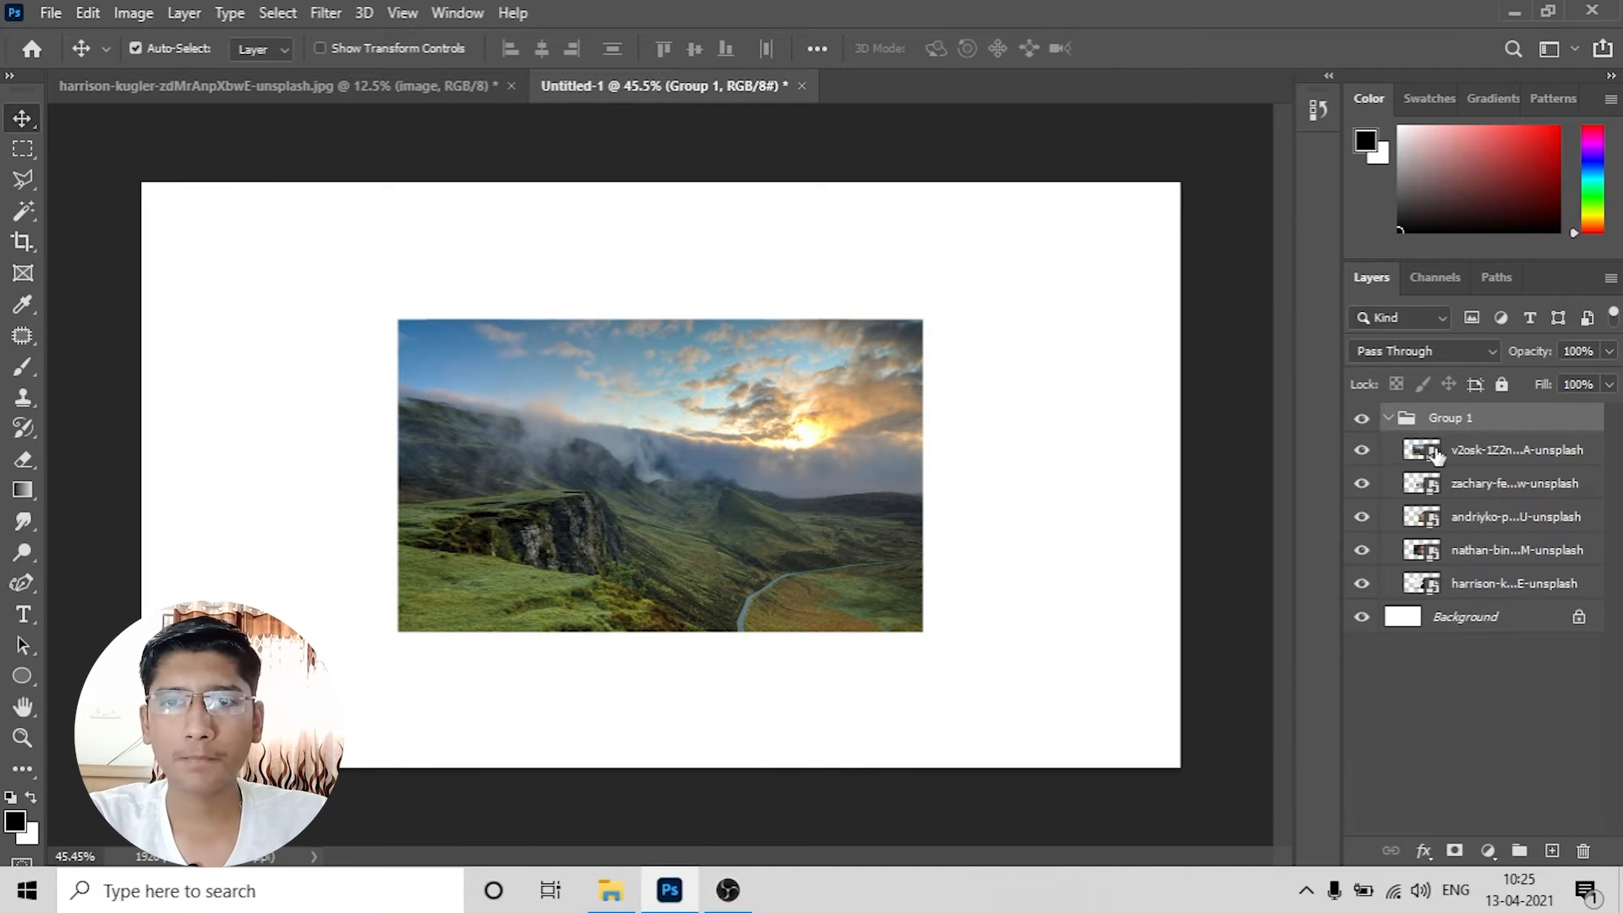
pyautogui.click(1505, 465)
pyautogui.moveTo(707, 559); pyautogui.dragTo(450, 496)
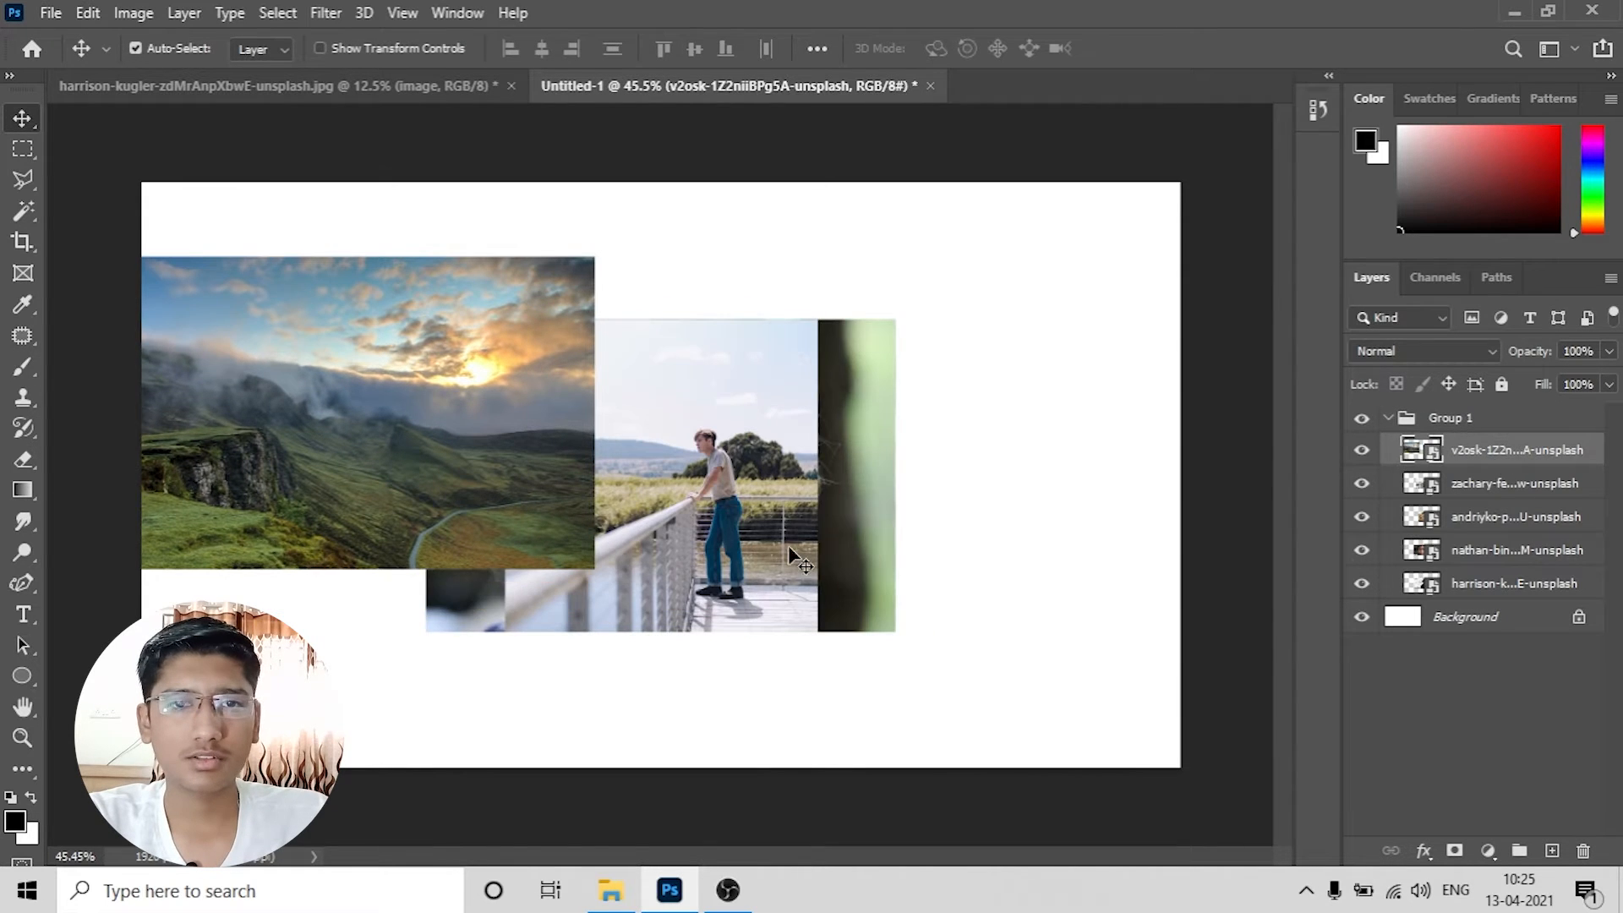
pyautogui.moveTo(795, 562); pyautogui.dragTo(874, 392)
pyautogui.moveTo(848, 536); pyautogui.dragTo(1005, 425)
pyautogui.moveTo(613, 599); pyautogui.dragTo(770, 517)
pyautogui.moveTo(804, 607); pyautogui.dragTo(727, 607)
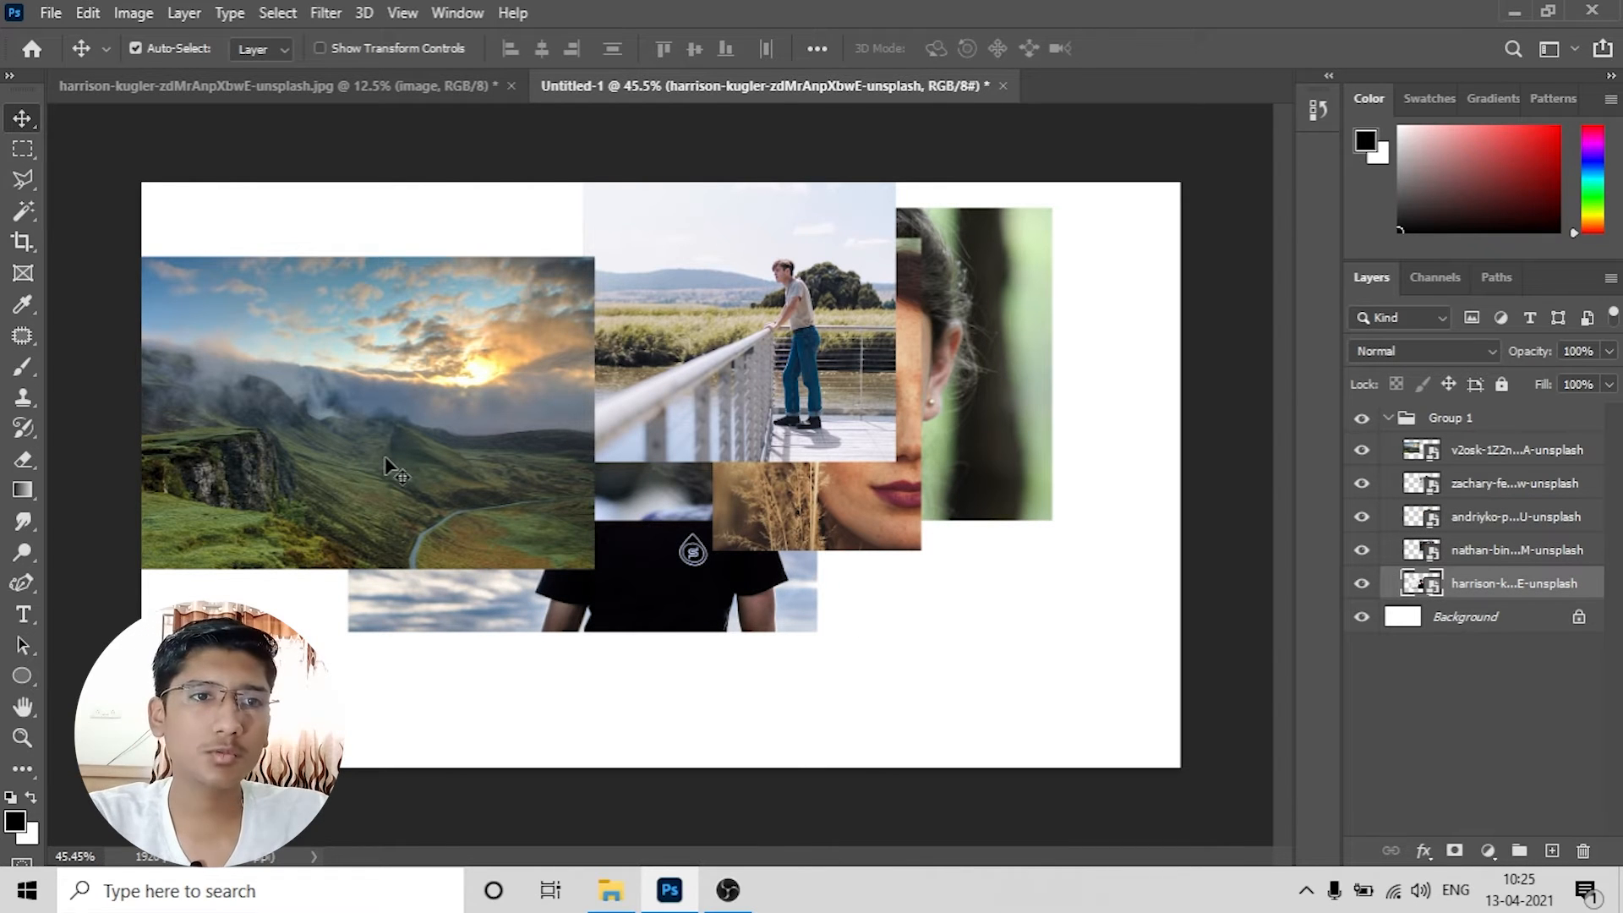
# Step: Undo the individual moves of the five photos
pyautogui.hotkey('ctrl', 'z')
pyautogui.hotkey('ctrl', 'z')
pyautogui.hotkey('ctrl', 'z')
pyautogui.hotkey('ctrl', 'z')
pyautogui.hotkey('ctrl', 'z')
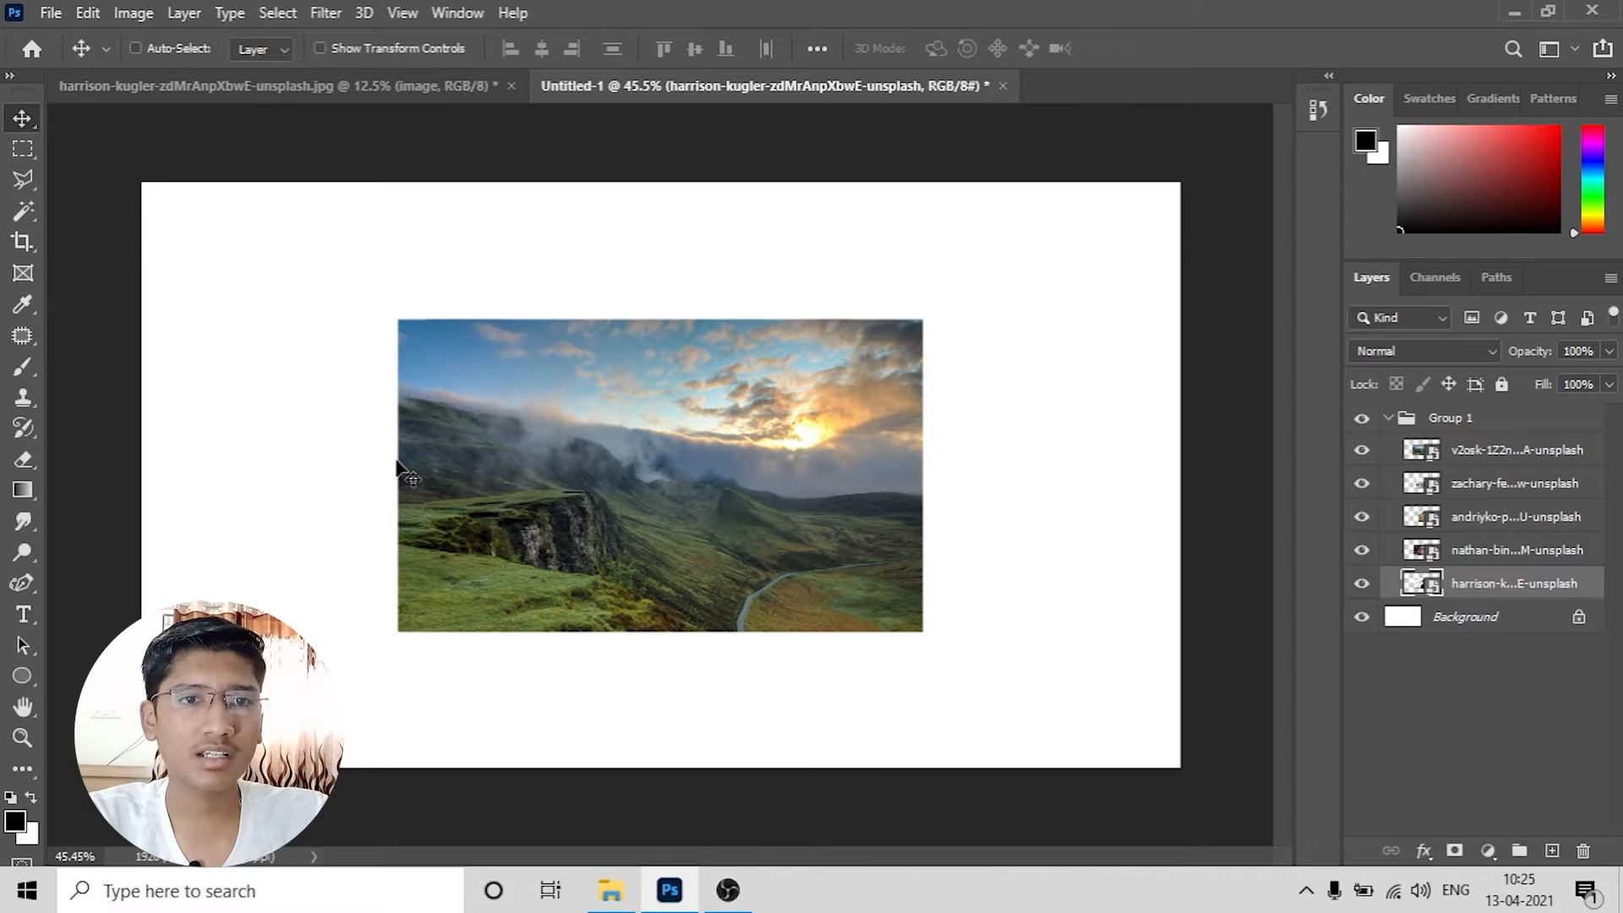
pyautogui.hotkey('ctrl', '-')
pyautogui.hotkey('ctrl', '=')
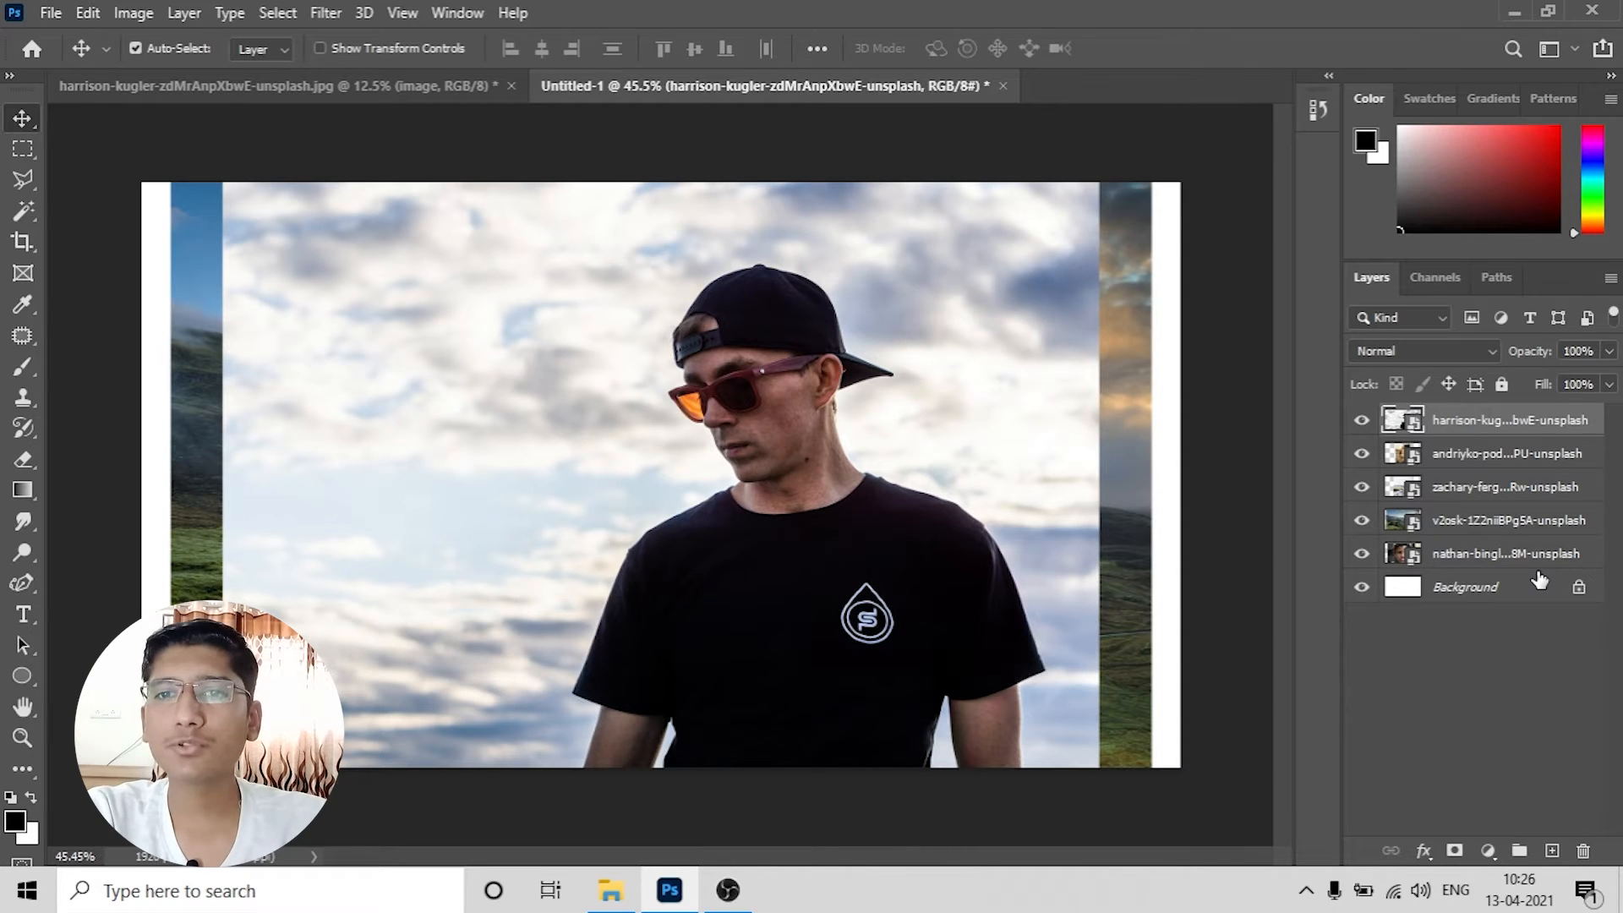
pyautogui.click(1486, 672)
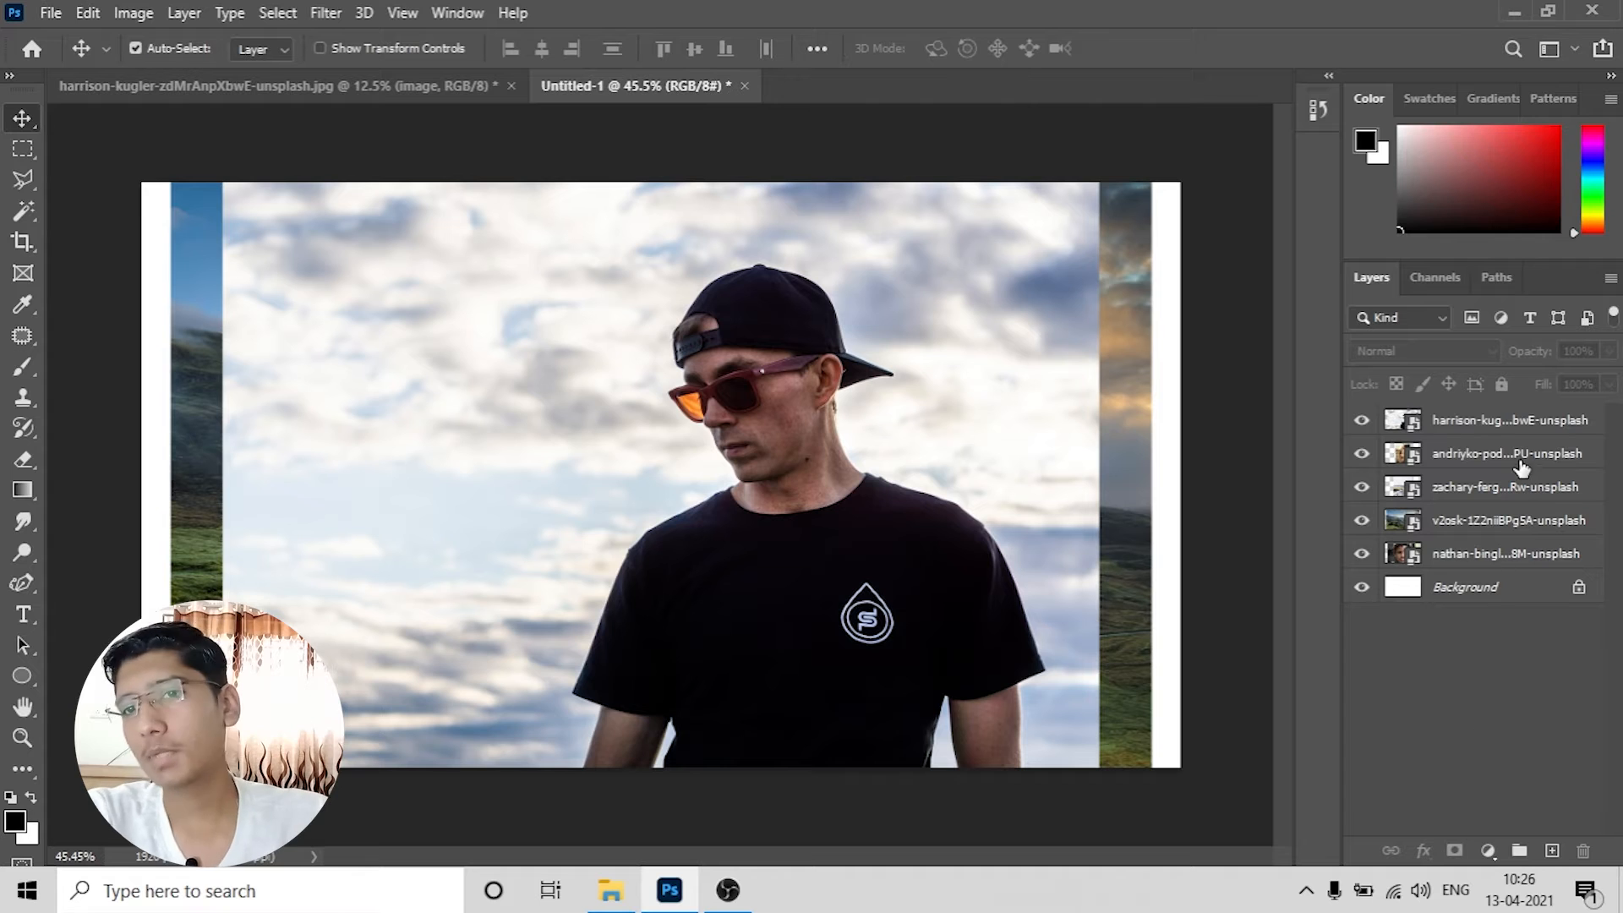
pyautogui.click(1475, 427)
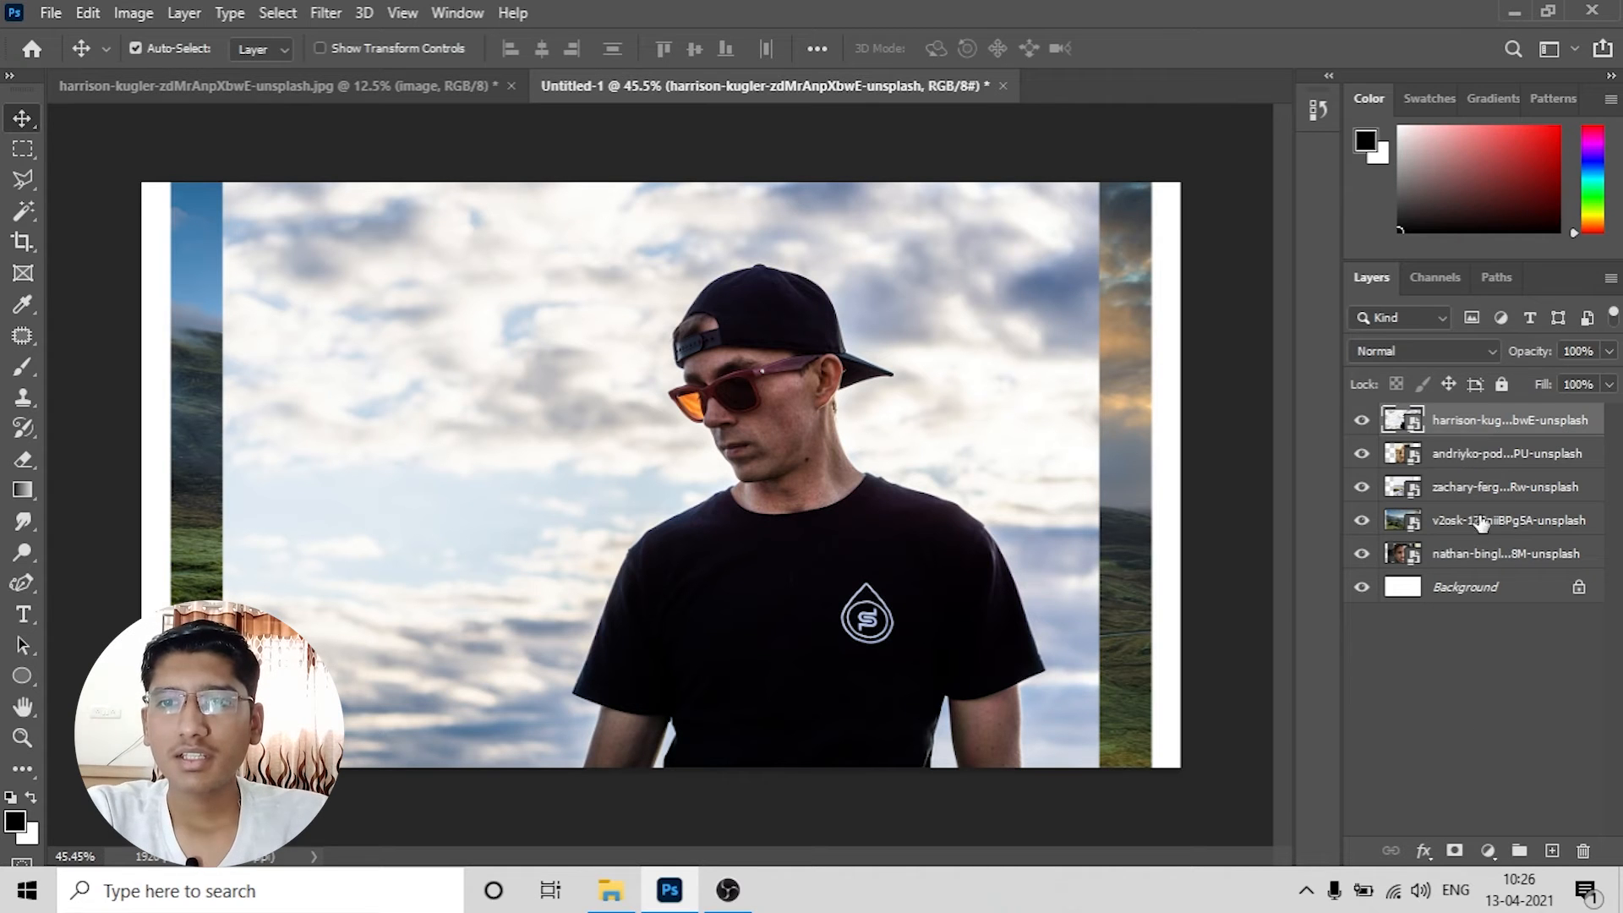
pyautogui.click(1448, 563)
pyautogui.click(1399, 489)
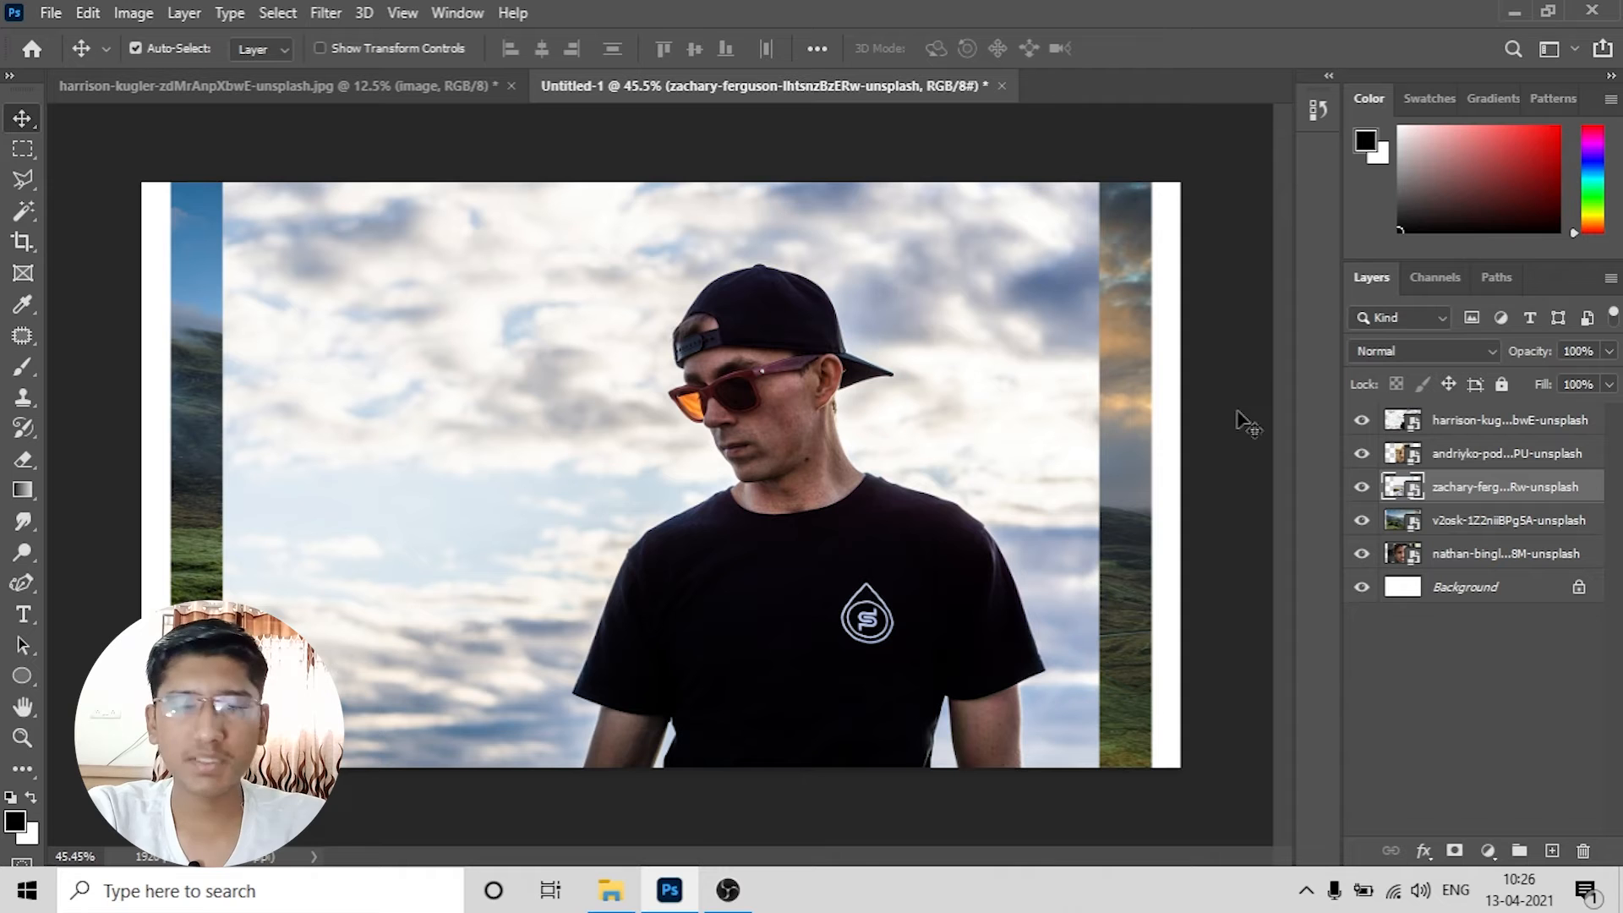
# Step: Group only the first, third and fifth photo layers, and ungroup them again
pyautogui.click(1514, 429)
pyautogui.press('ctrl')
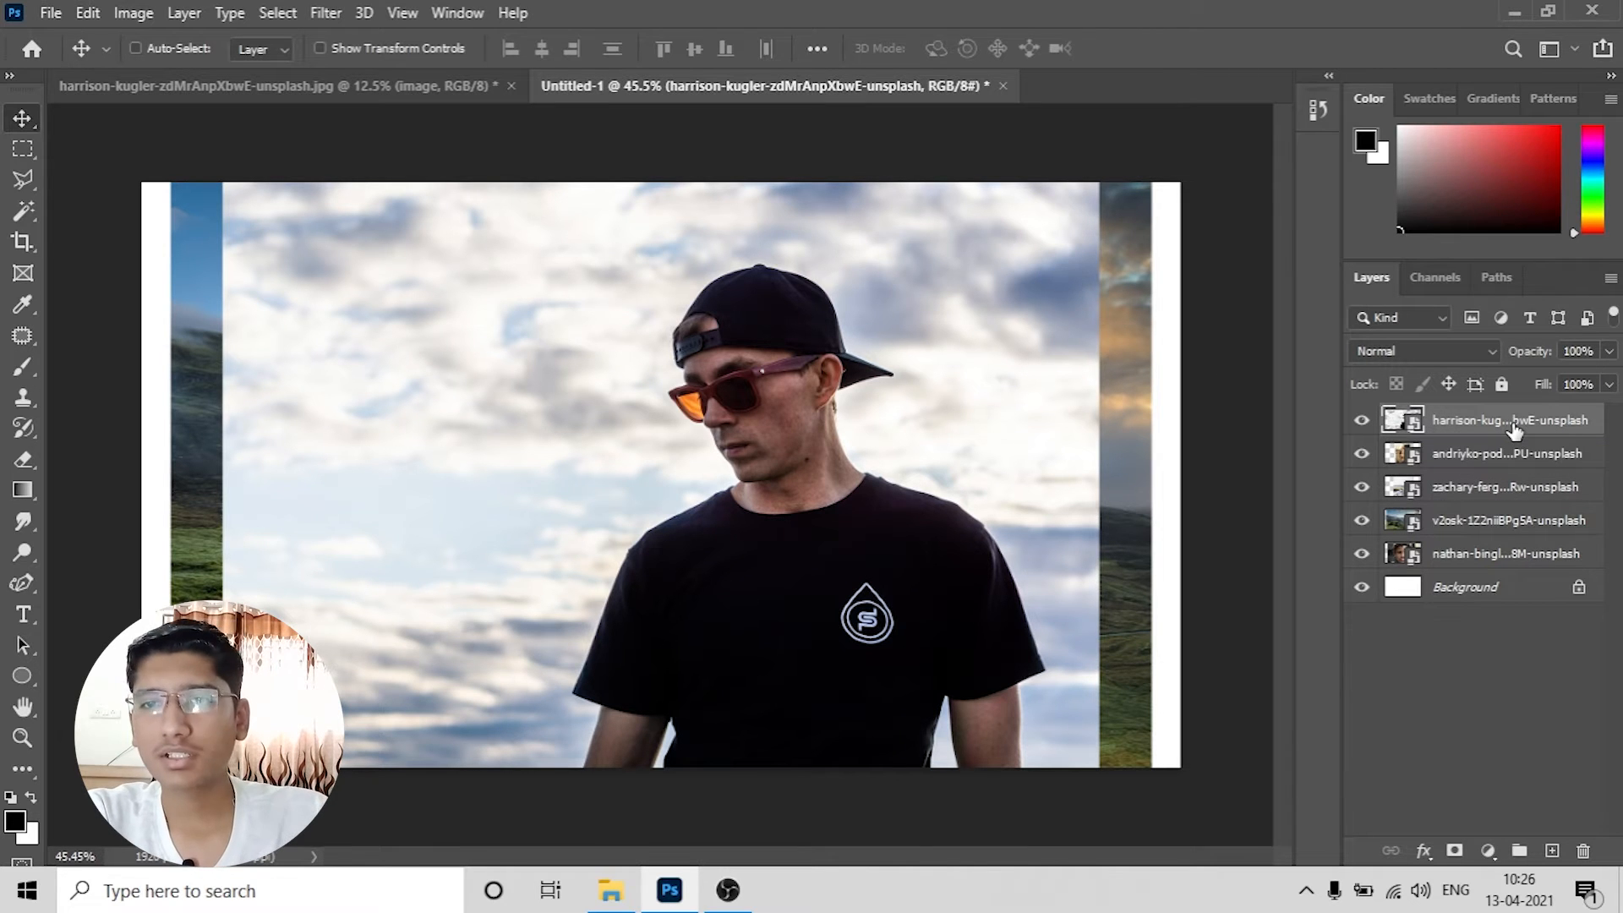
pyautogui.keyDown('ctrl'); pyautogui.click(1495, 490); pyautogui.keyUp('ctrl')
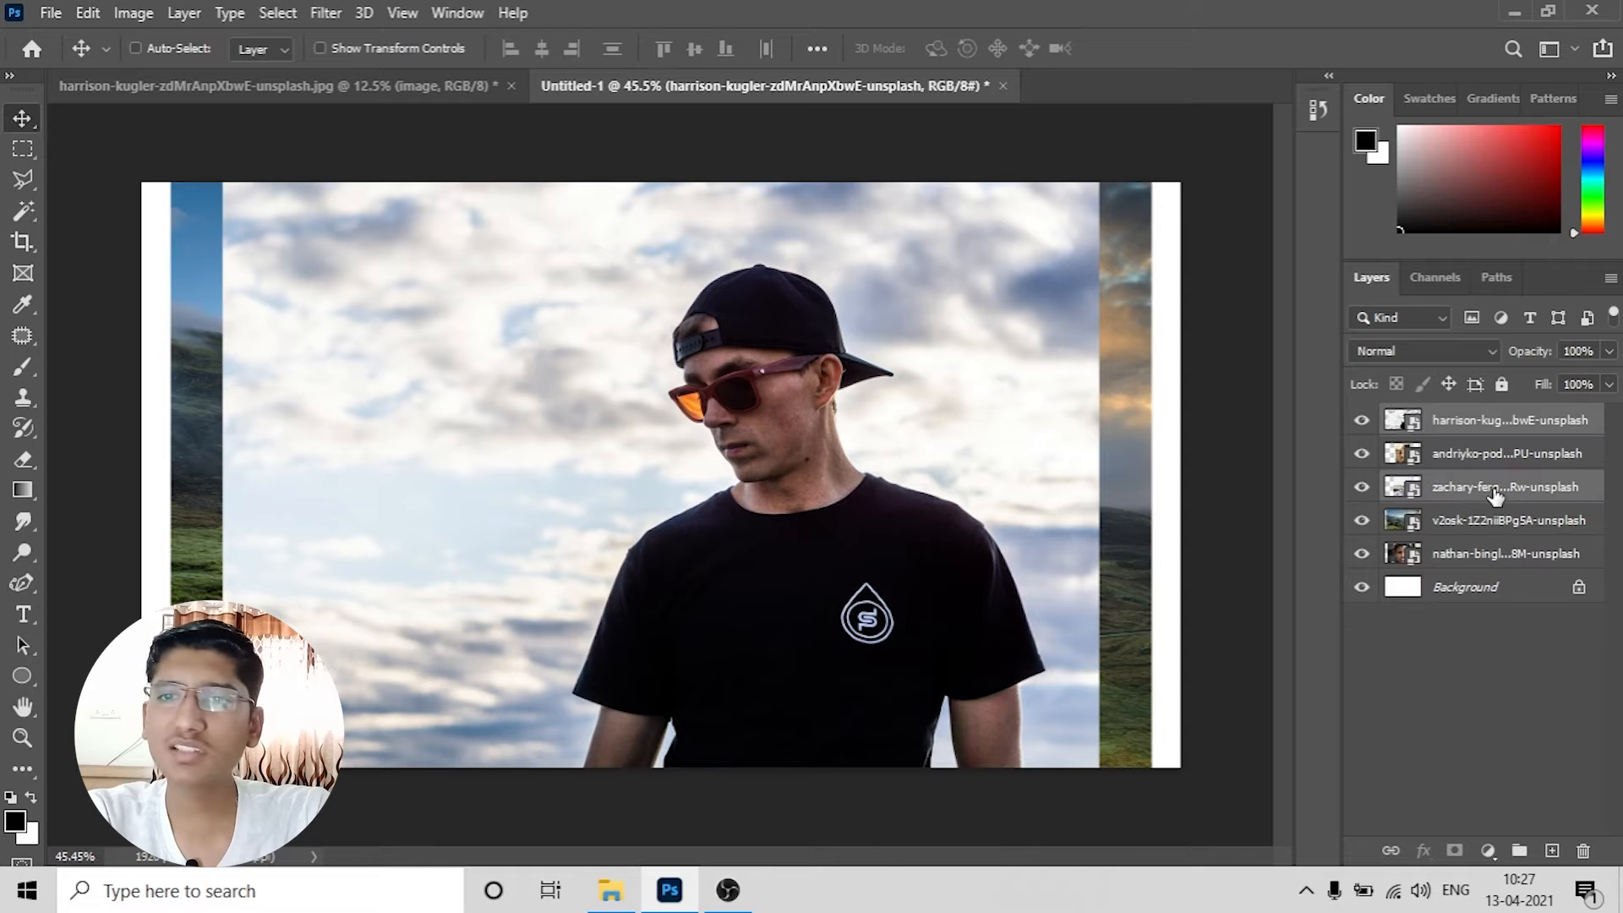
pyautogui.keyDown('ctrl'); pyautogui.click(1496, 555); pyautogui.keyUp('ctrl')
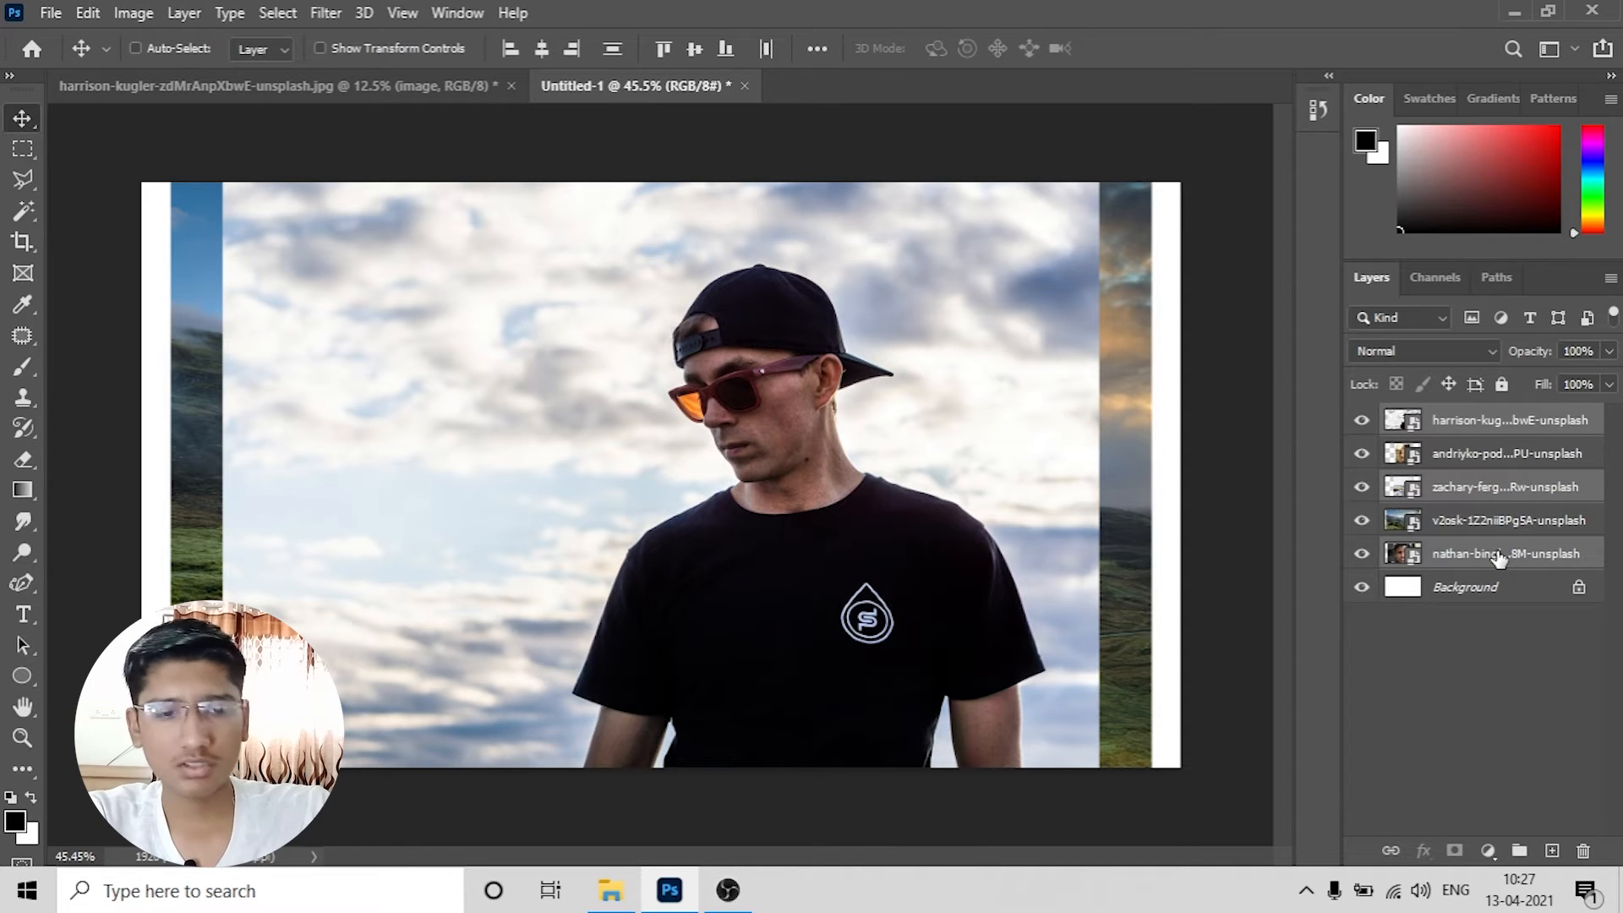
pyautogui.hotkey('ctrl', 'g')
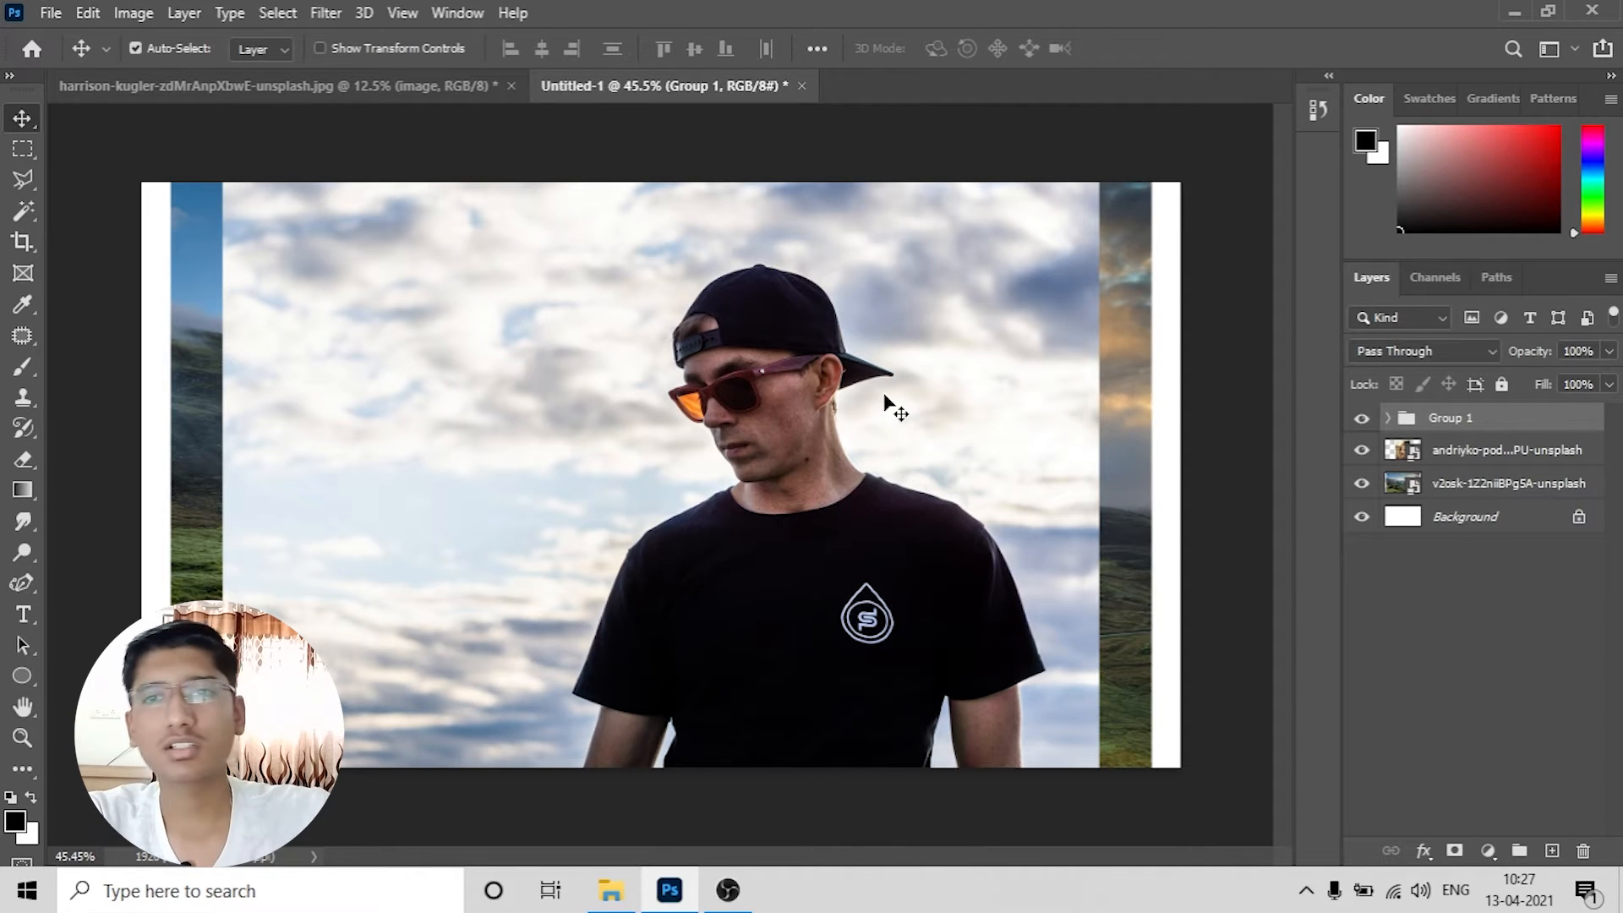
pyautogui.hotkey('ctrl', 'shift', 'g')
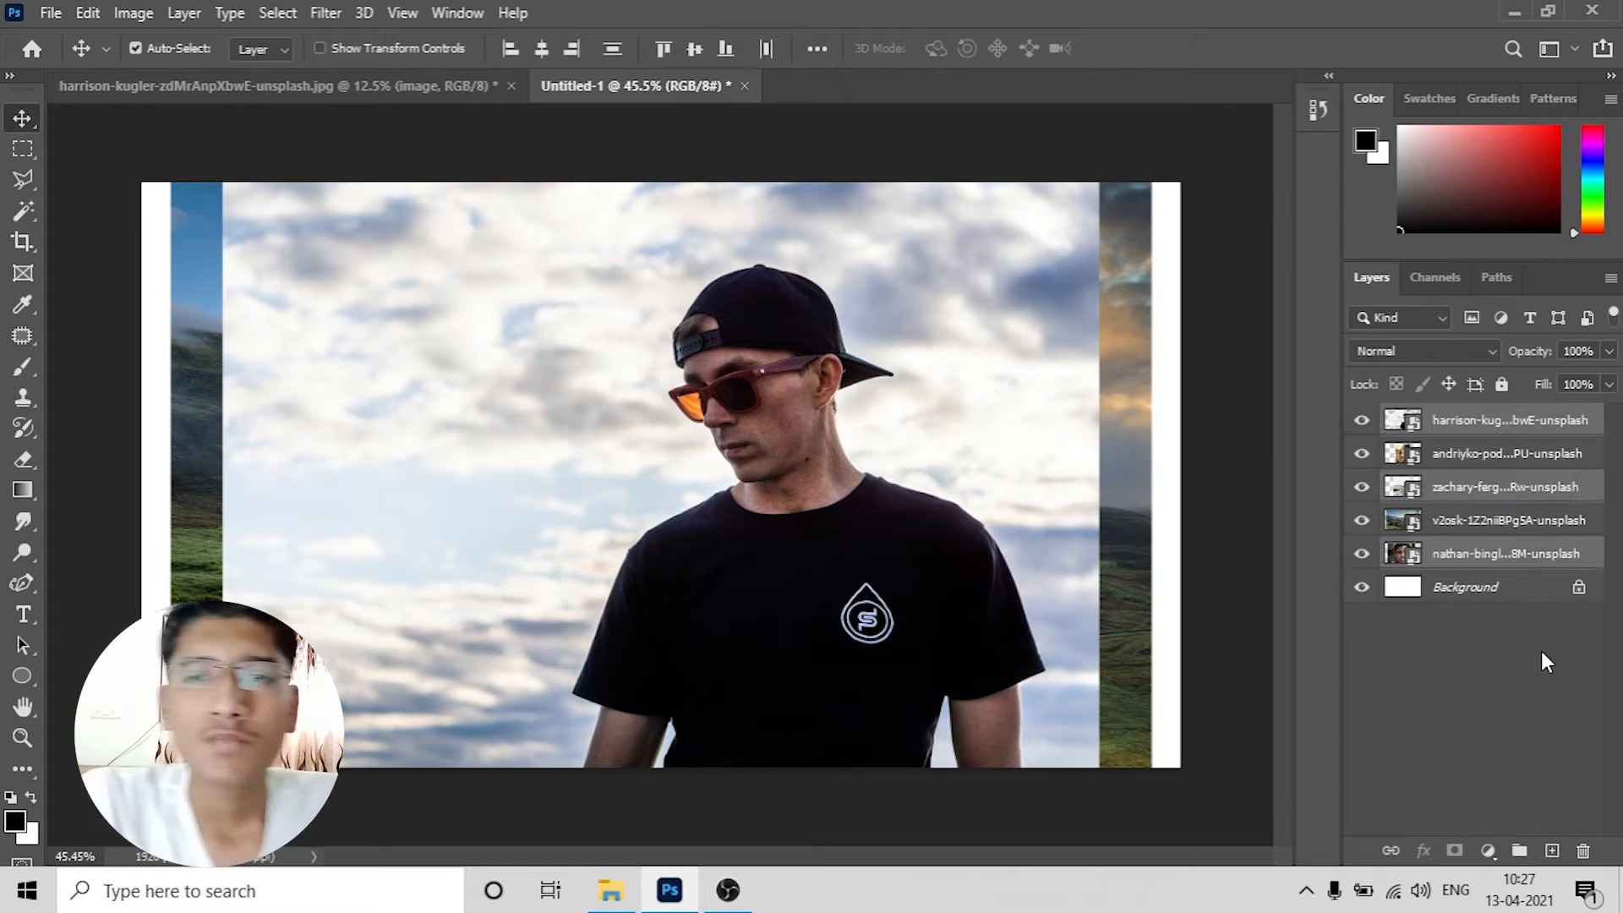
pyautogui.click(1548, 662)
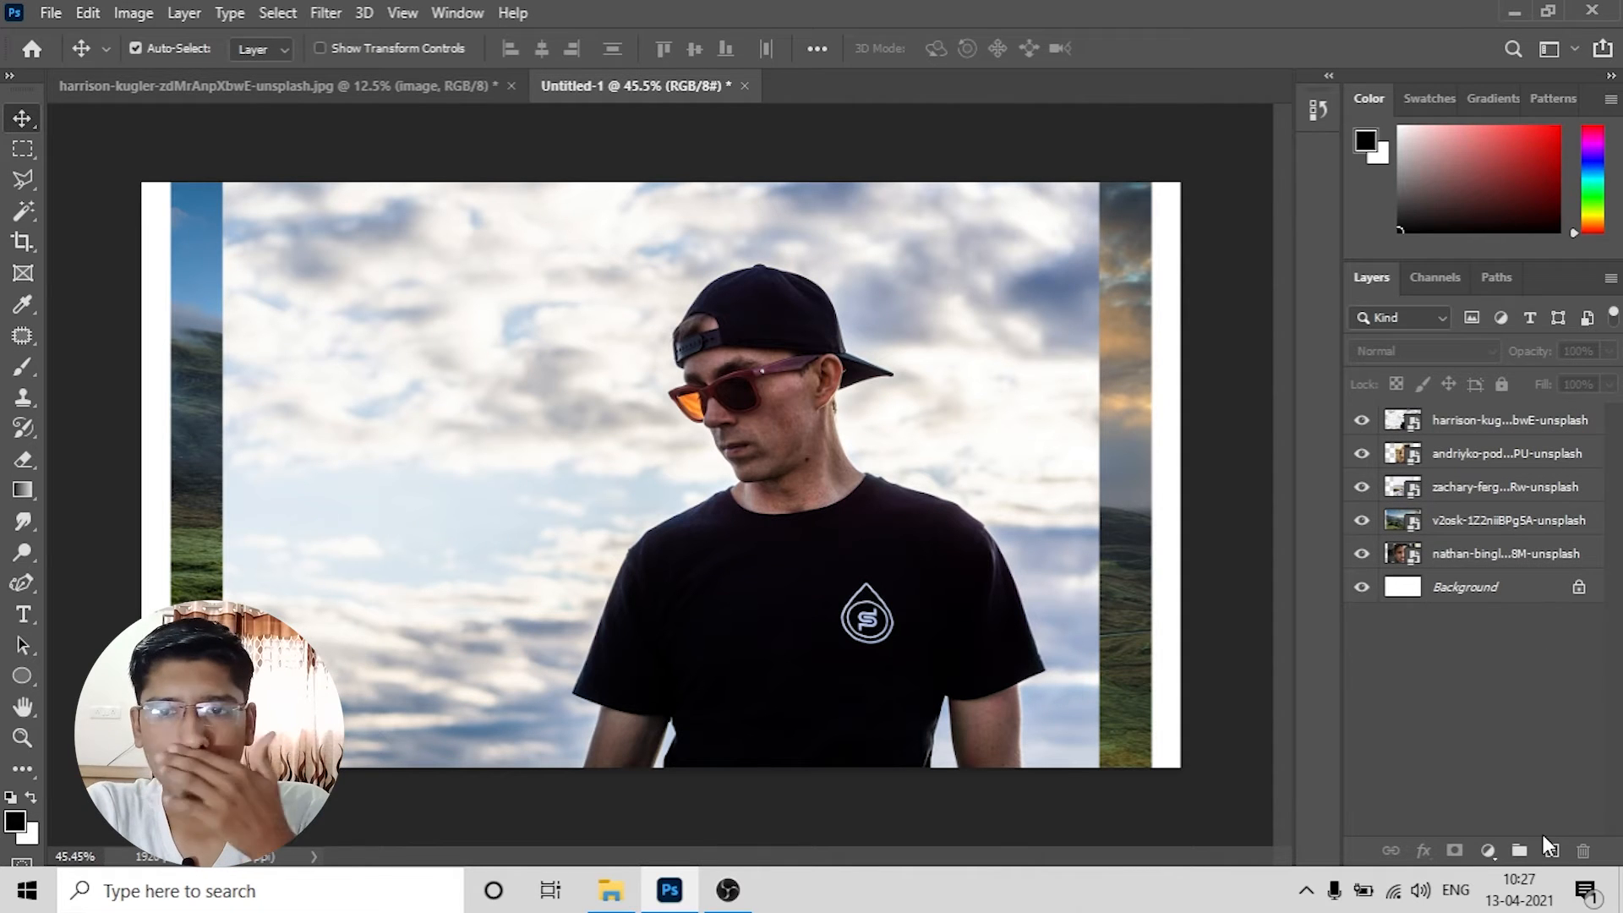
# Step: Delete all five photo layers at once, keeping only the Background layer
pyautogui.click(1478, 431)
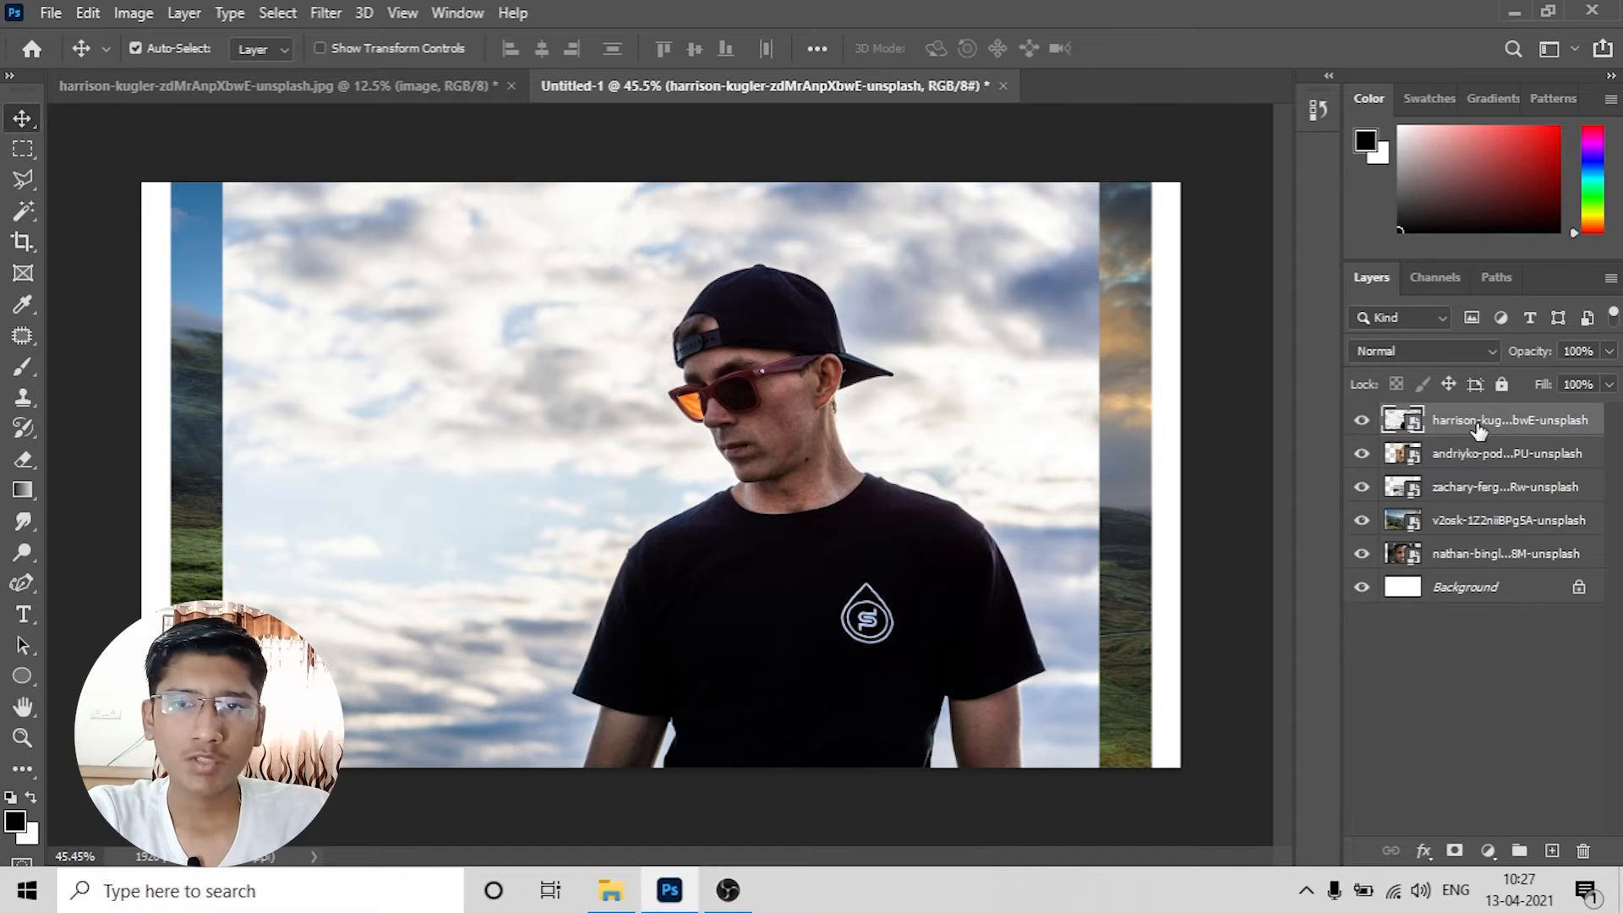
pyautogui.keyDown('shift'); pyautogui.click(1476, 562); pyautogui.keyUp('shift')
pyautogui.moveTo(1506, 422); pyautogui.dragTo(1580, 857)
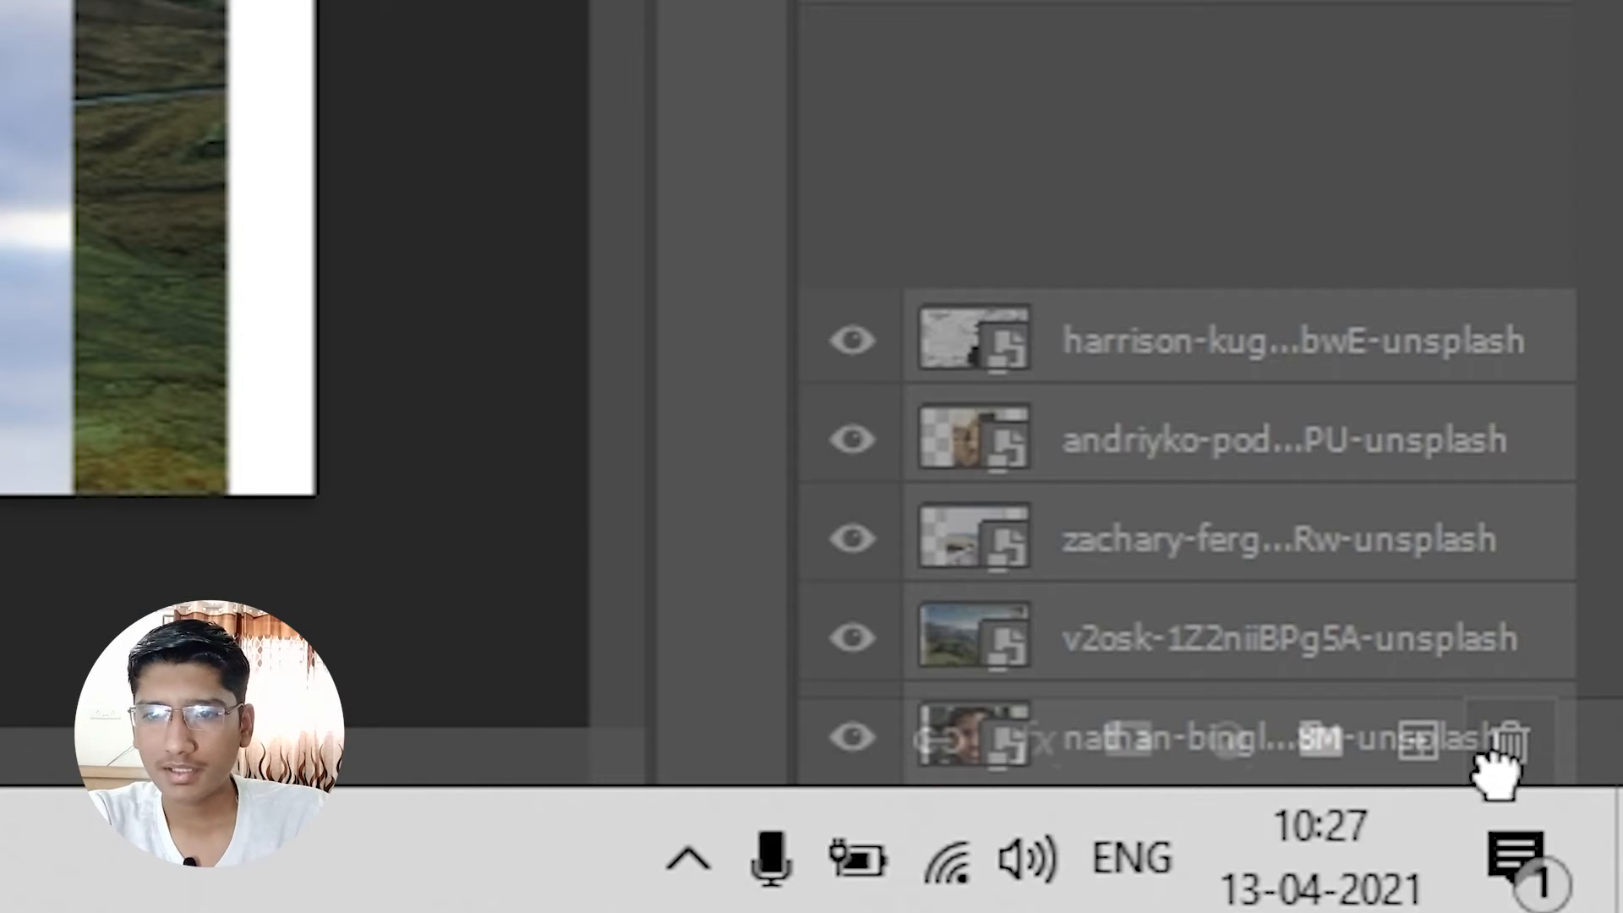
pyautogui.moveTo(1492, 752); pyautogui.dragTo(1512, 753)
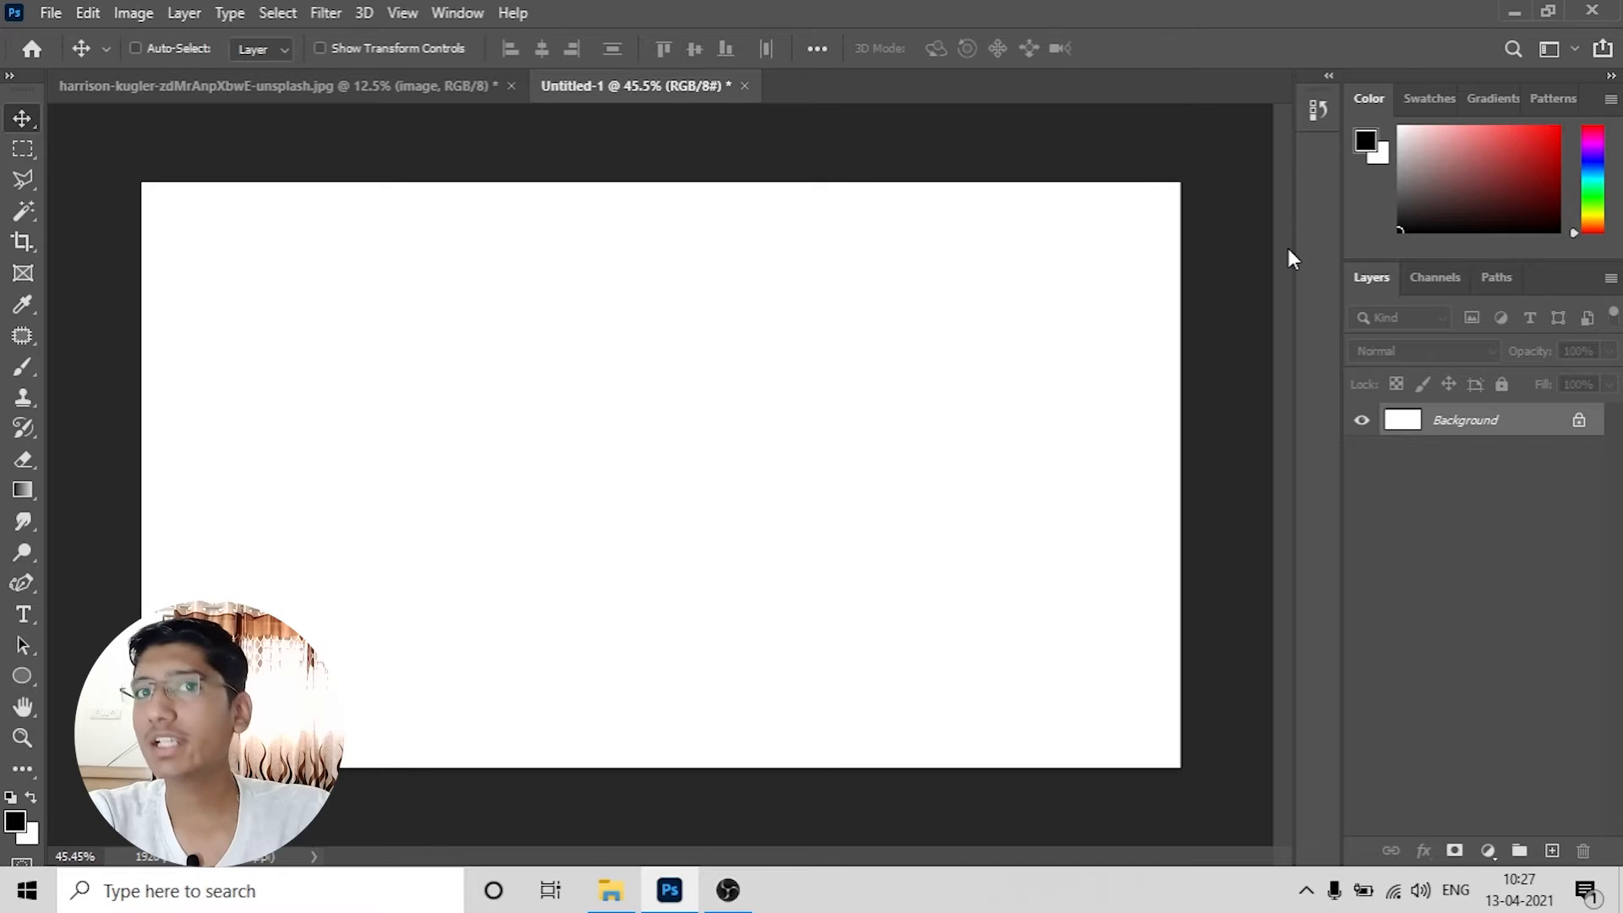
# Step: Undo the deletion of the five photo layers, redo it, and undo it once more
pyautogui.hotkey('ctrl', 'z')
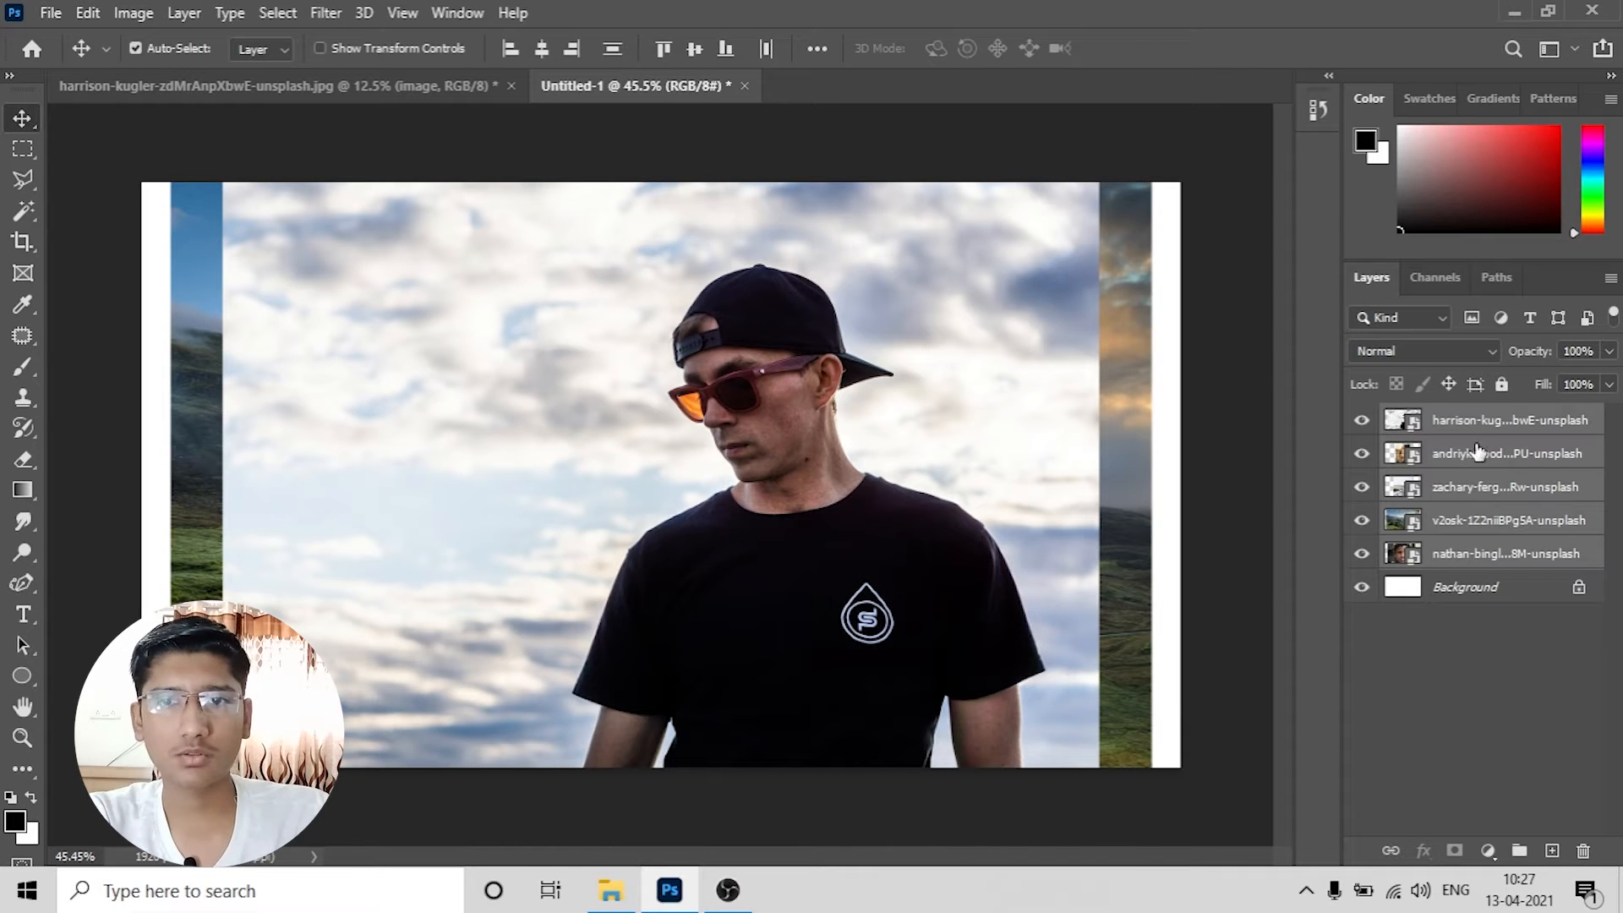
pyautogui.hotkey('ctrl', 'shift', 'z')
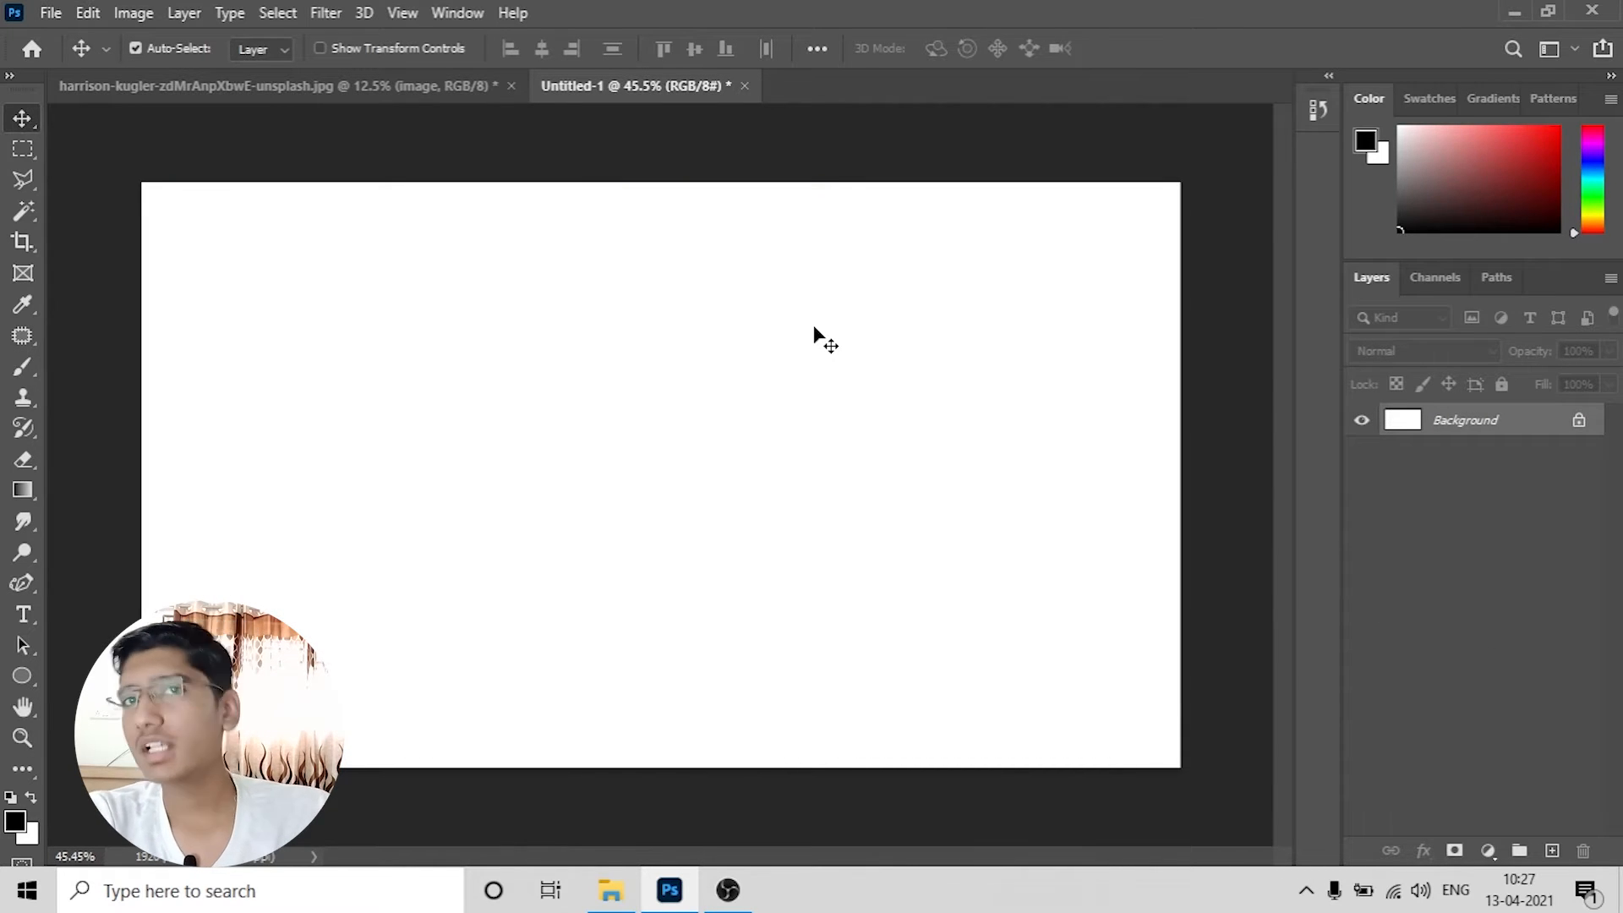
pyautogui.press('ctrl')
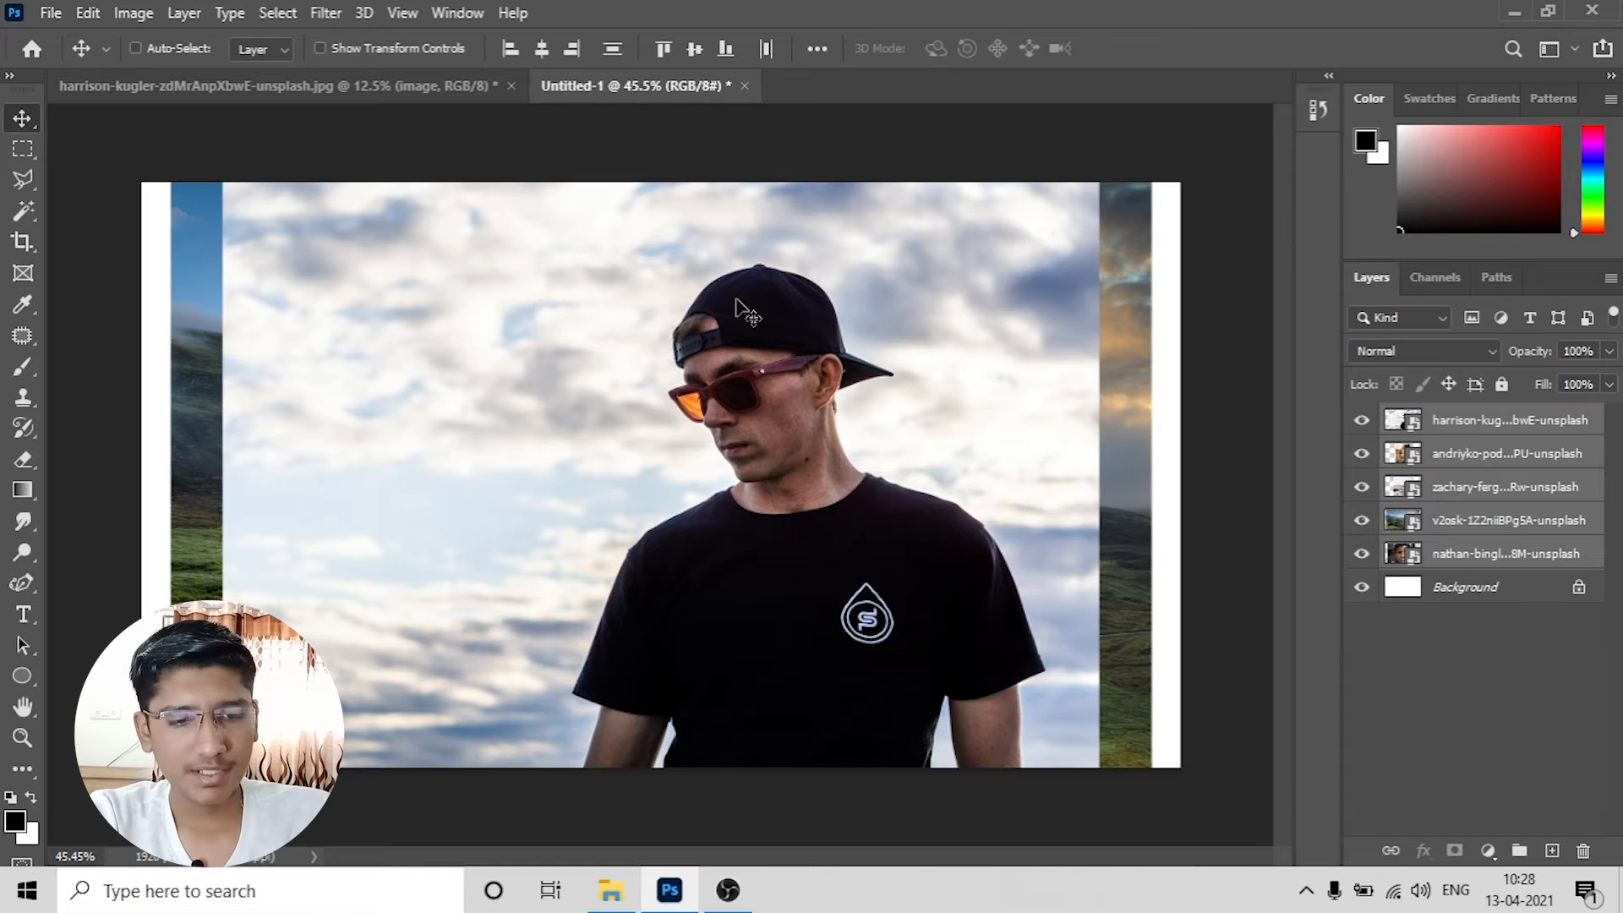
# Step: Group the five photo layers and duplicate all five together inside the expanded group
pyautogui.hotkey('ctrl', 'g')
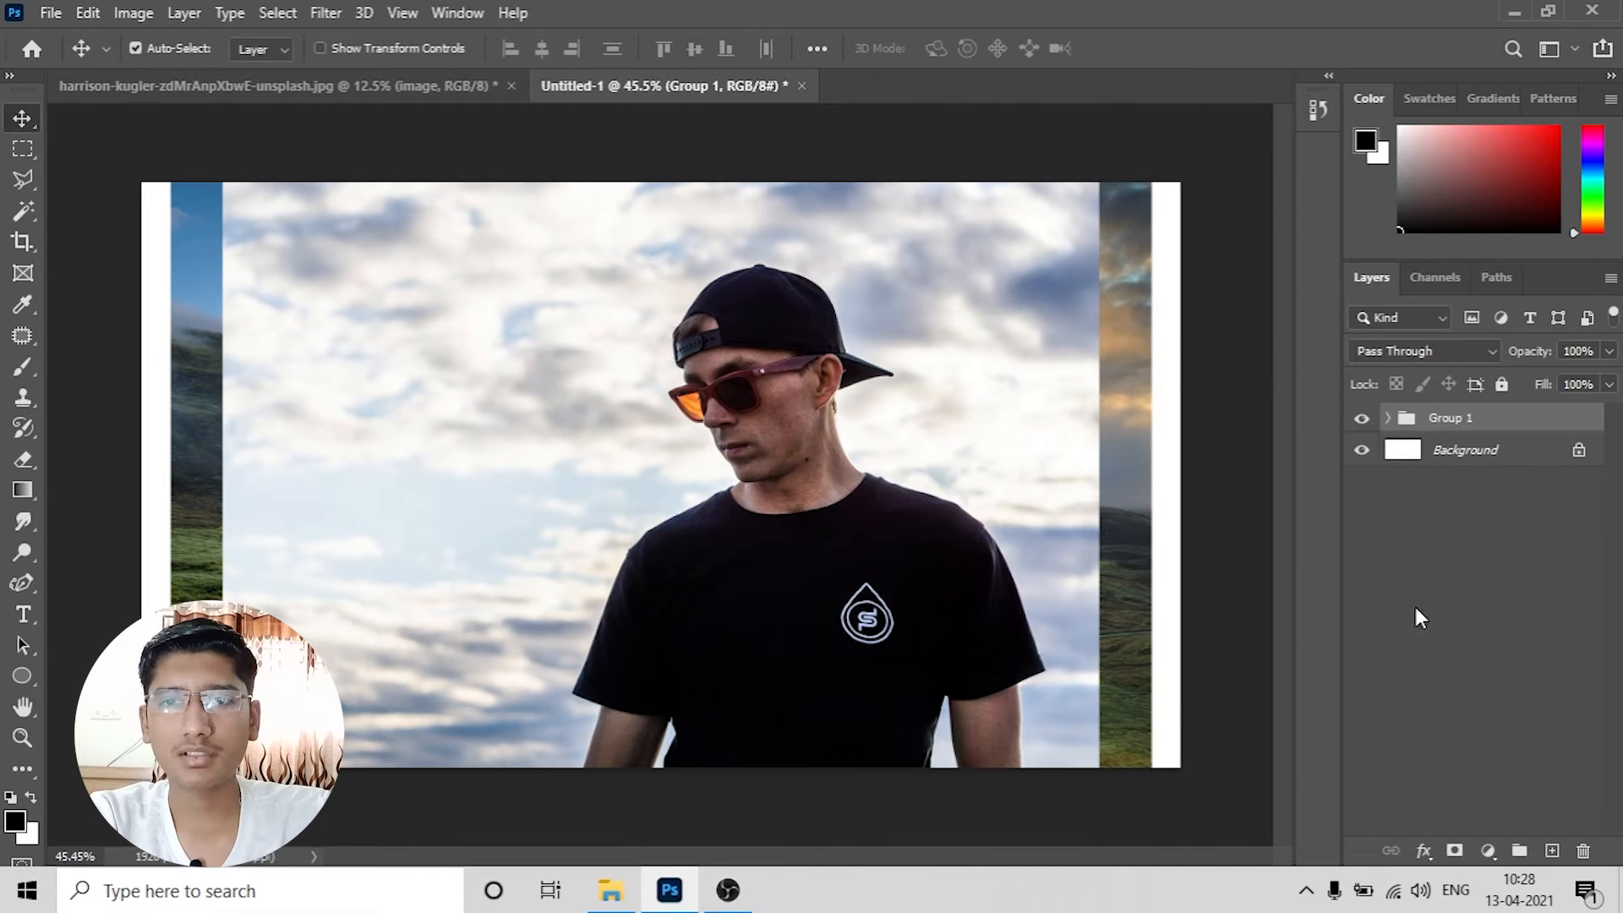
pyautogui.click(1390, 418)
pyautogui.click(1446, 457)
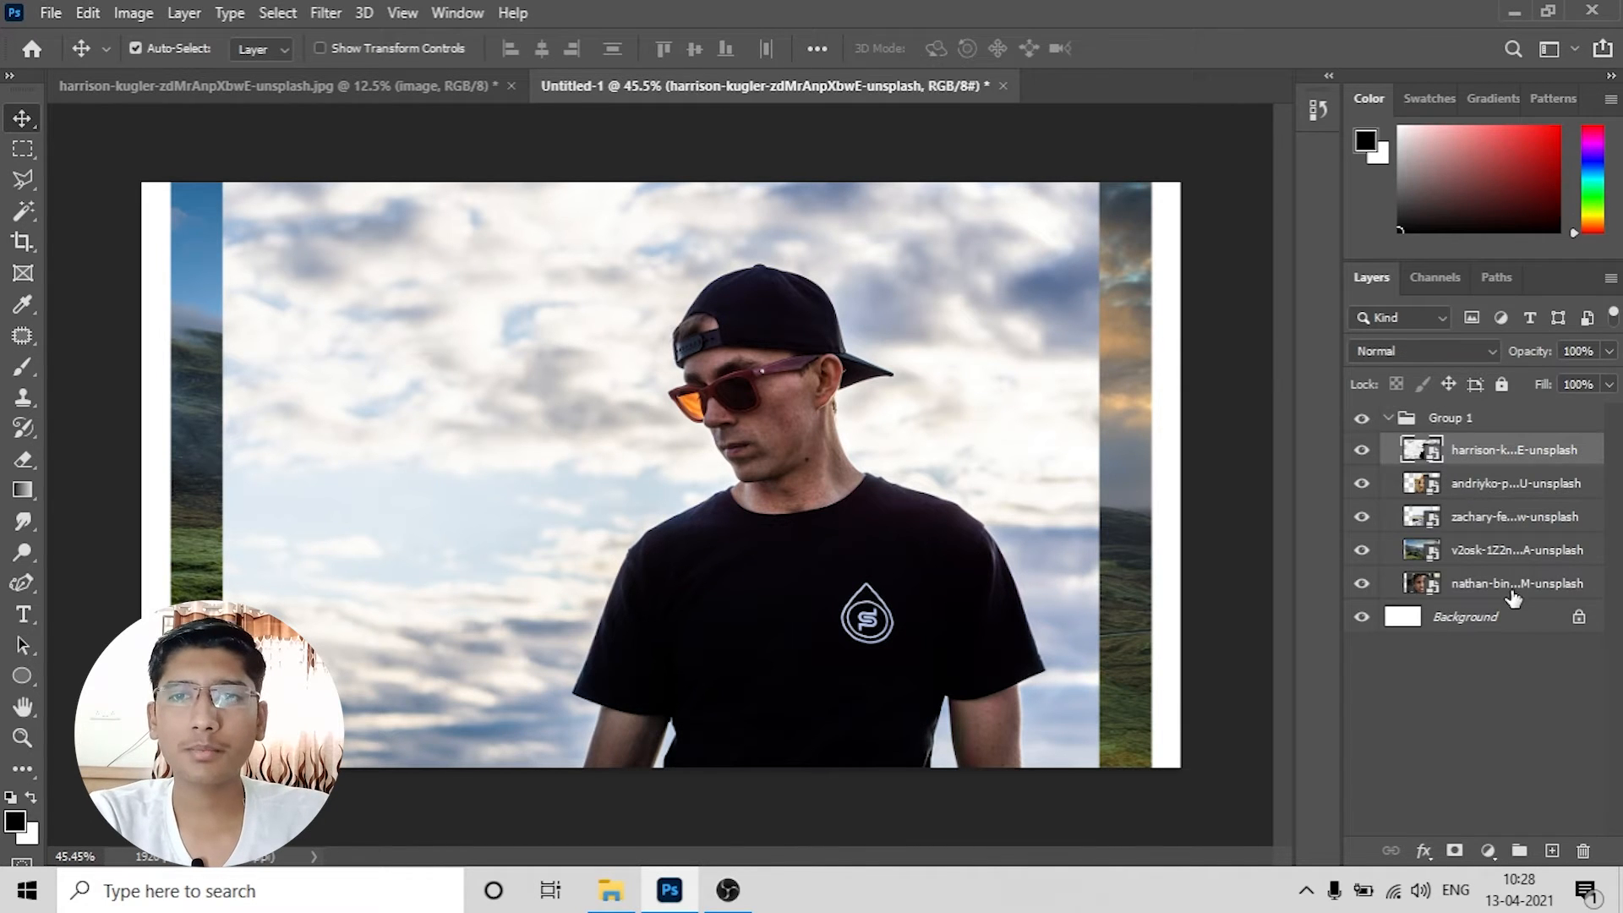
pyautogui.keyDown('shift'); pyautogui.click(1515, 591); pyautogui.keyUp('shift')
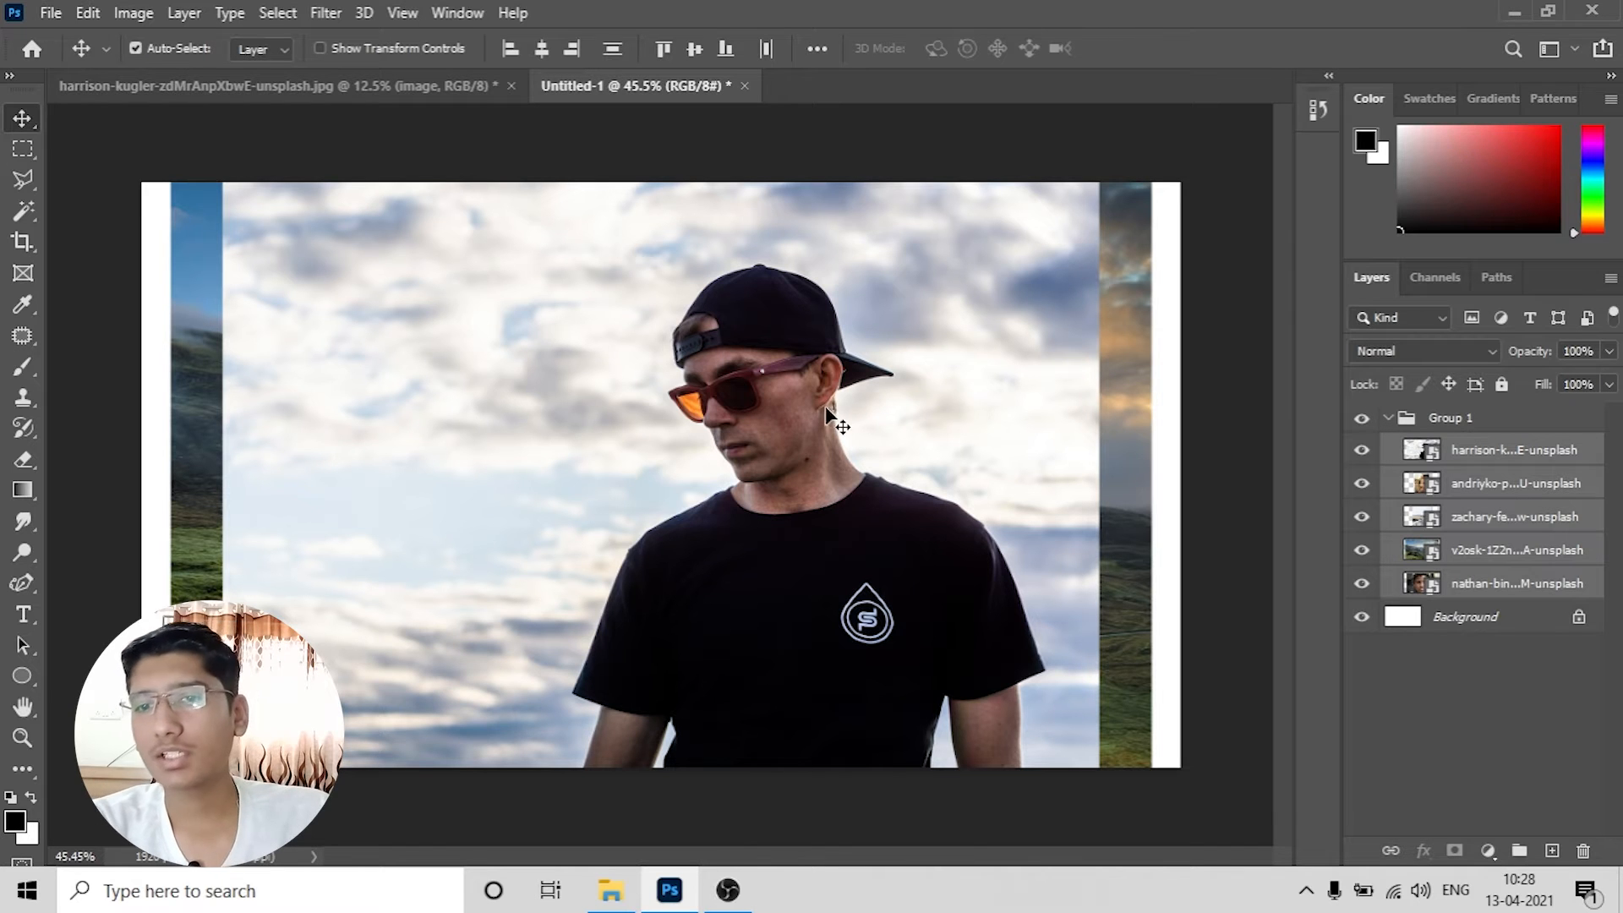
pyautogui.moveTo(1509, 454); pyautogui.dragTo(1556, 857)
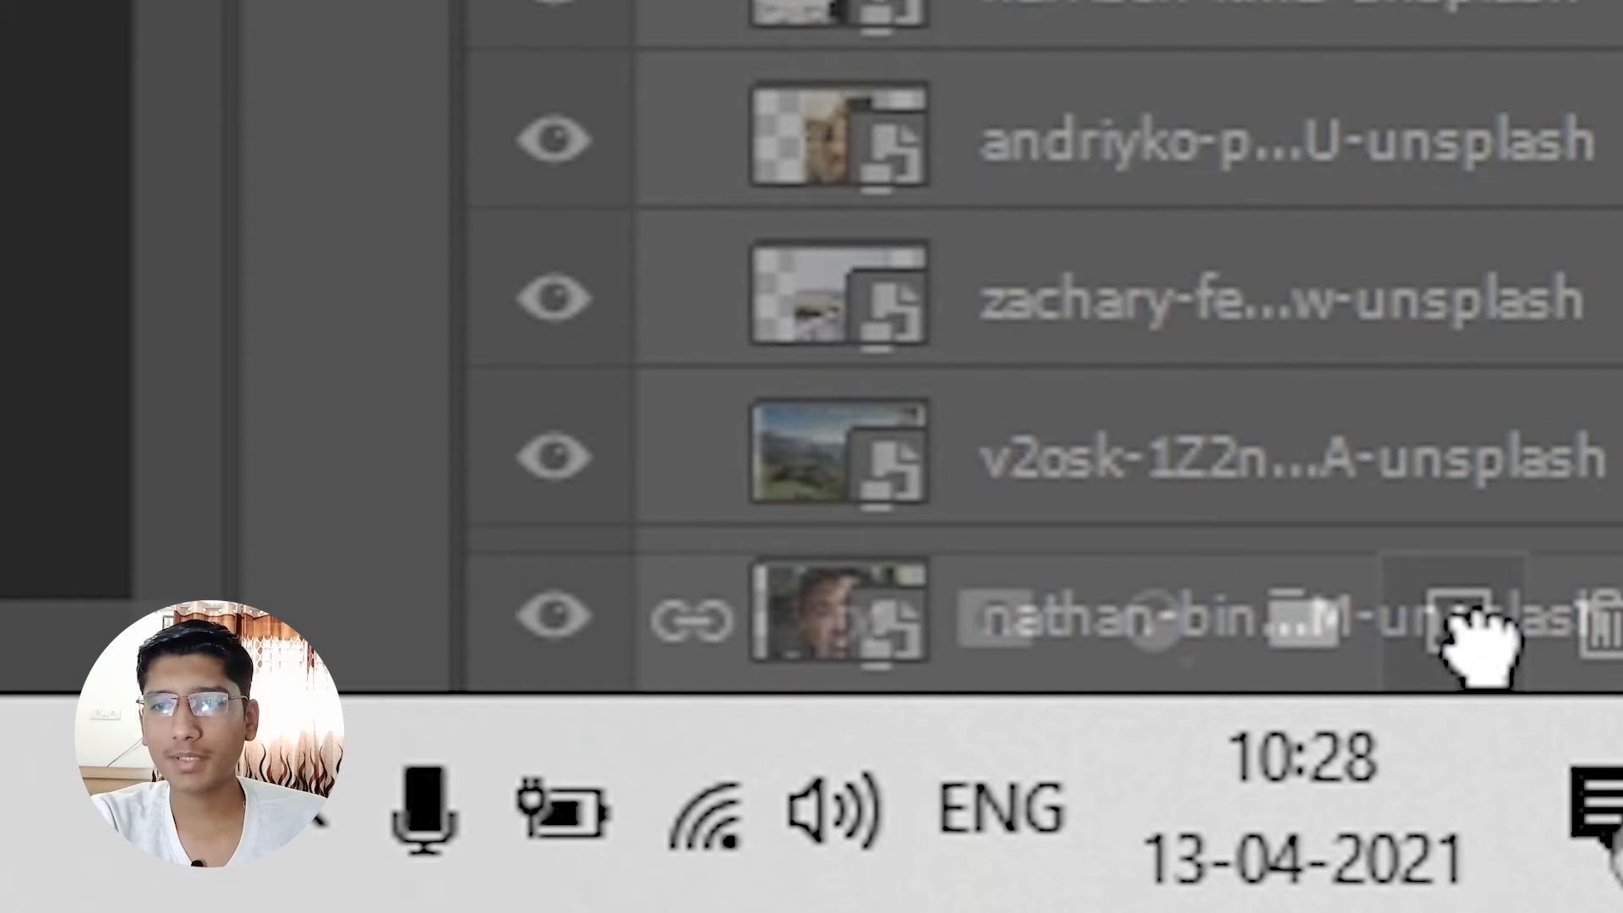
pyautogui.moveTo(1461, 616); pyautogui.dragTo(1467, 625)
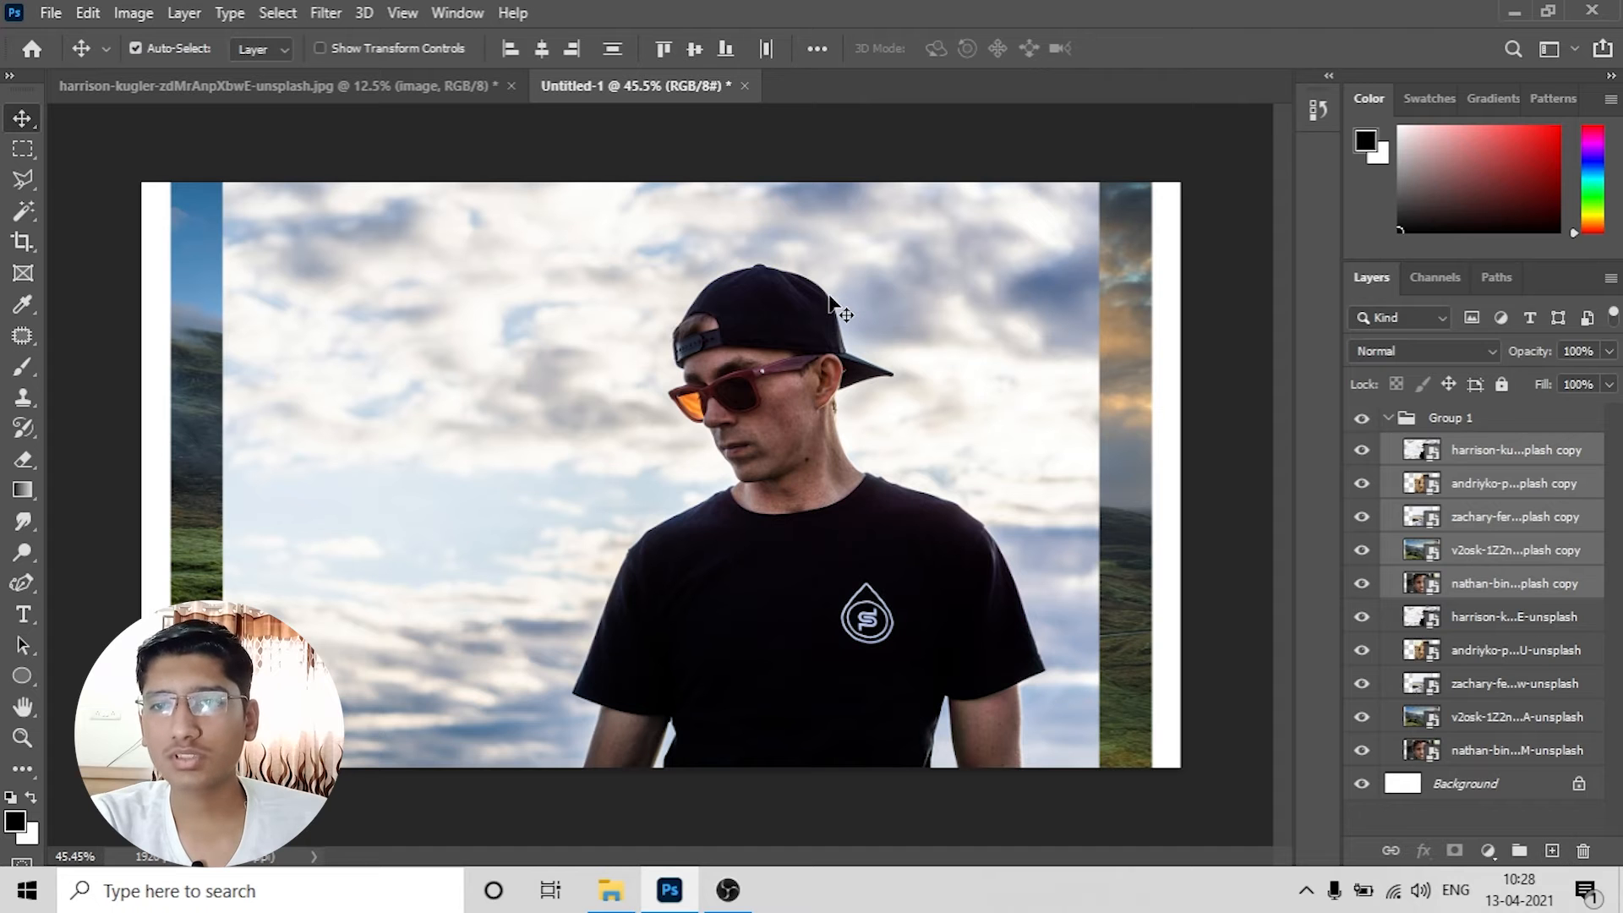
# Step: Scale the five duplicated photos to about 18.78% with Free Transform and move them to the upper-left area of the canvas
pyautogui.hotkey('ctrl', 't')
pyautogui.moveTo(178, 173); pyautogui.dragTo(574, 411)
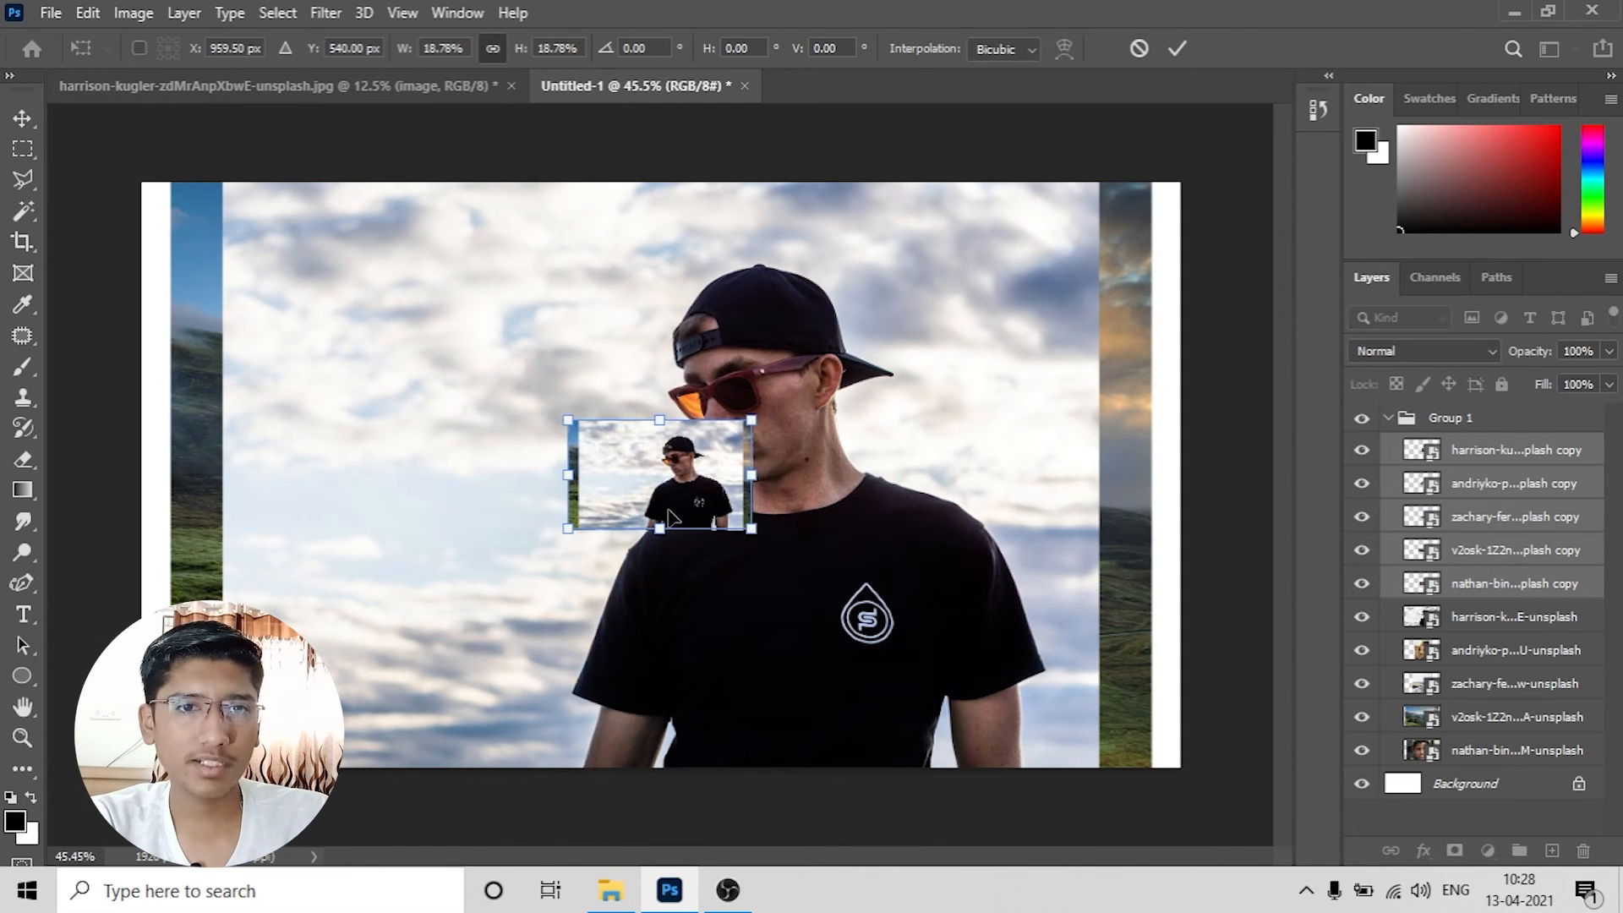
pyautogui.moveTo(689, 514); pyautogui.dragTo(352, 469)
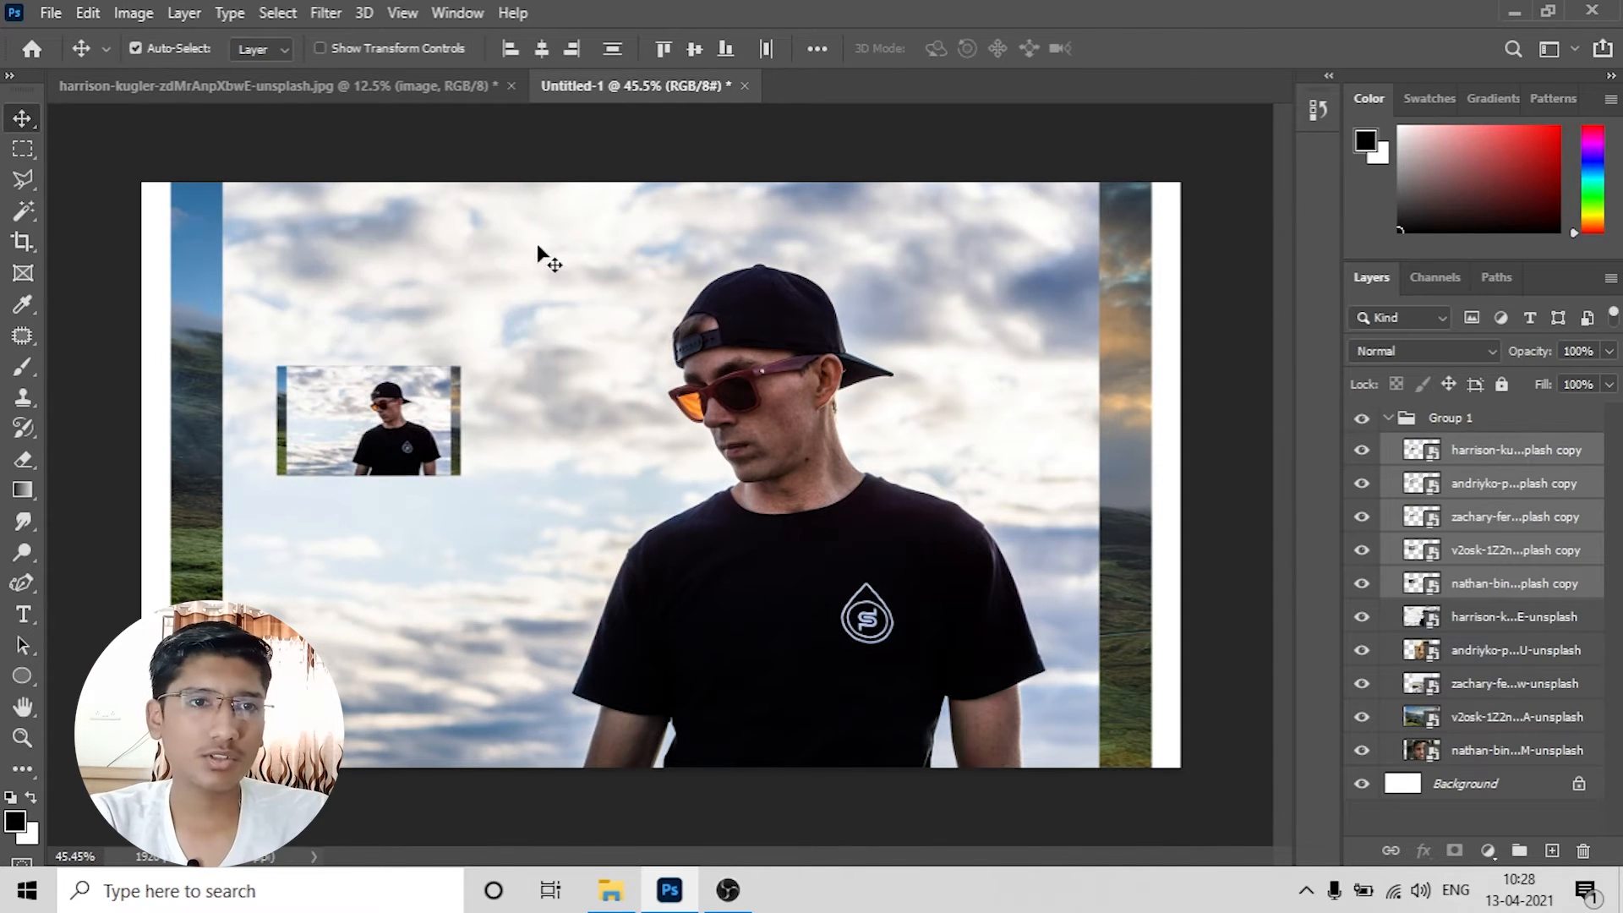
pyautogui.click(627, 141)
# Step: Move the small photo copies individually to spread them over the left half of the canvas
pyautogui.moveTo(368, 435); pyautogui.dragTo(557, 284)
pyautogui.moveTo(423, 423); pyautogui.dragTo(499, 368)
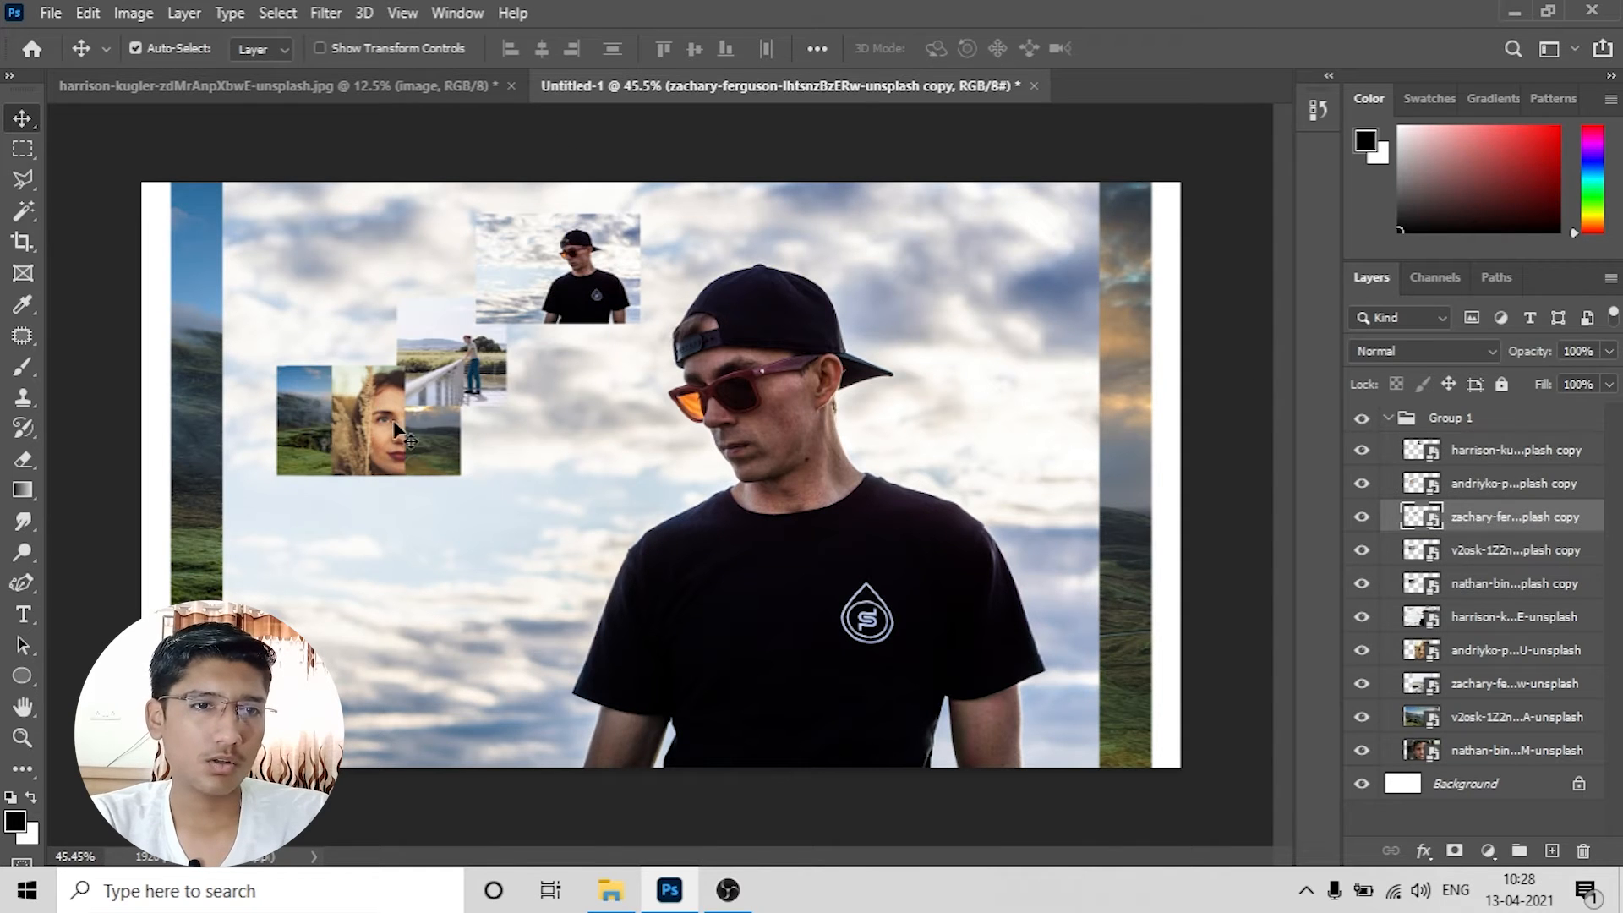
pyautogui.moveTo(329, 422); pyautogui.dragTo(329, 272)
pyautogui.moveTo(389, 446); pyautogui.dragTo(338, 516)
# Step: Undo the individual moves of the small photo copies
pyautogui.hotkey('ctrl', 'z')
pyautogui.hotkey('ctrl', 'z')
pyautogui.hotkey('ctrl', 'z')
pyautogui.hotkey('ctrl', 'z')
pyautogui.hotkey('ctrl', 'z')
pyautogui.hotkey('ctrl', 'z')
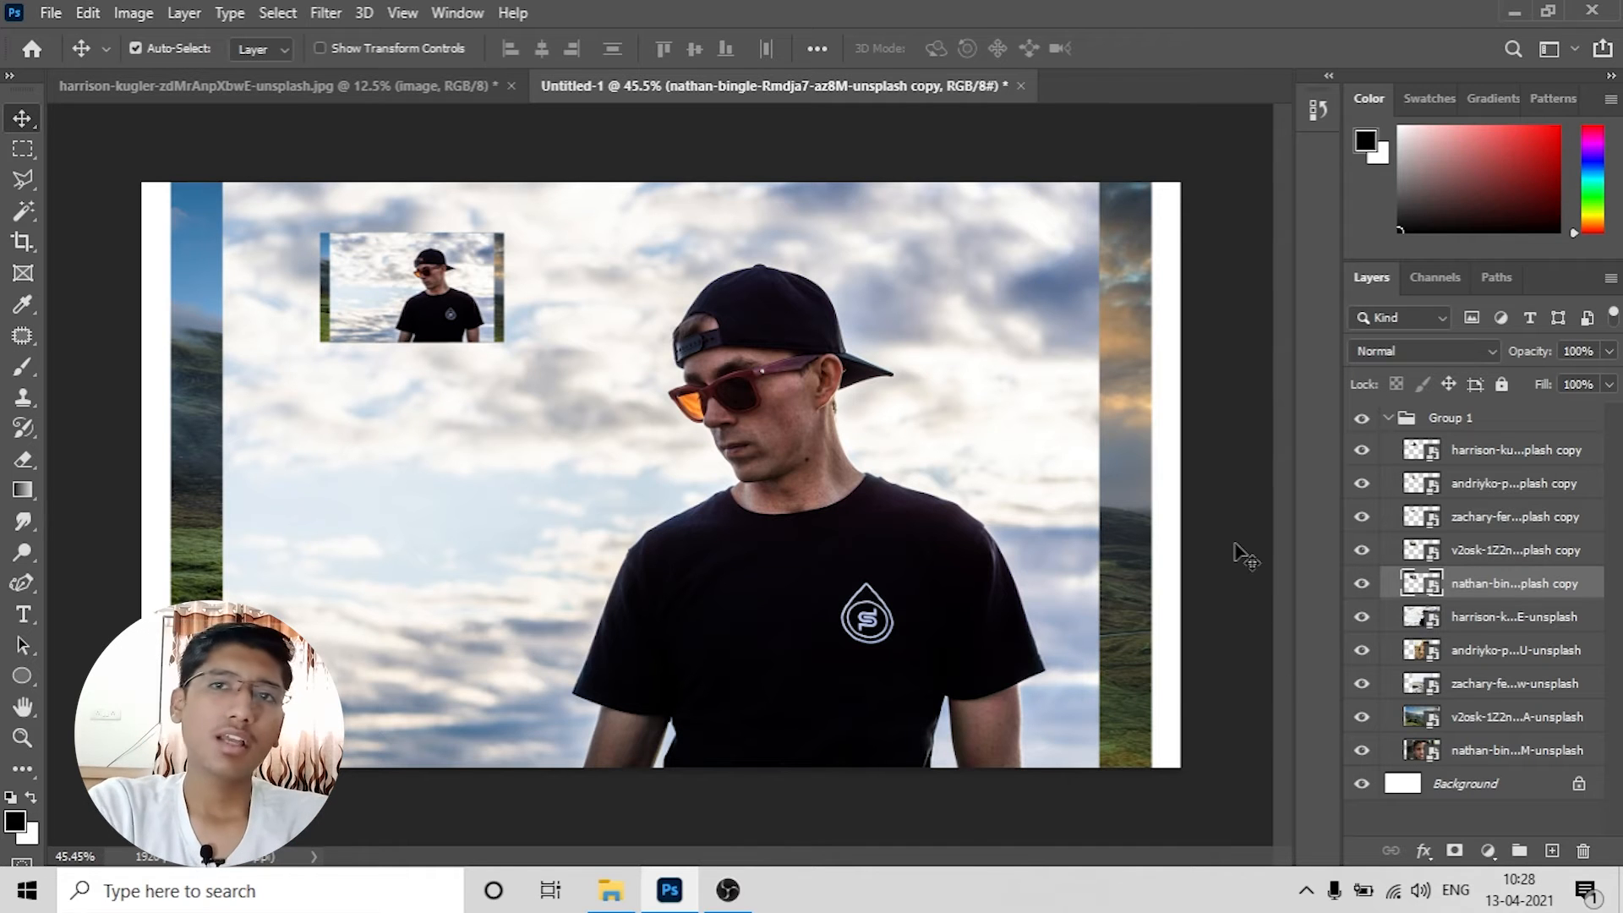
# Step: Delete the five original photo layers together with the lowest copy layer in the group
pyautogui.click(1510, 751)
pyautogui.keyDown('shift'); pyautogui.click(1498, 597); pyautogui.keyUp('shift')
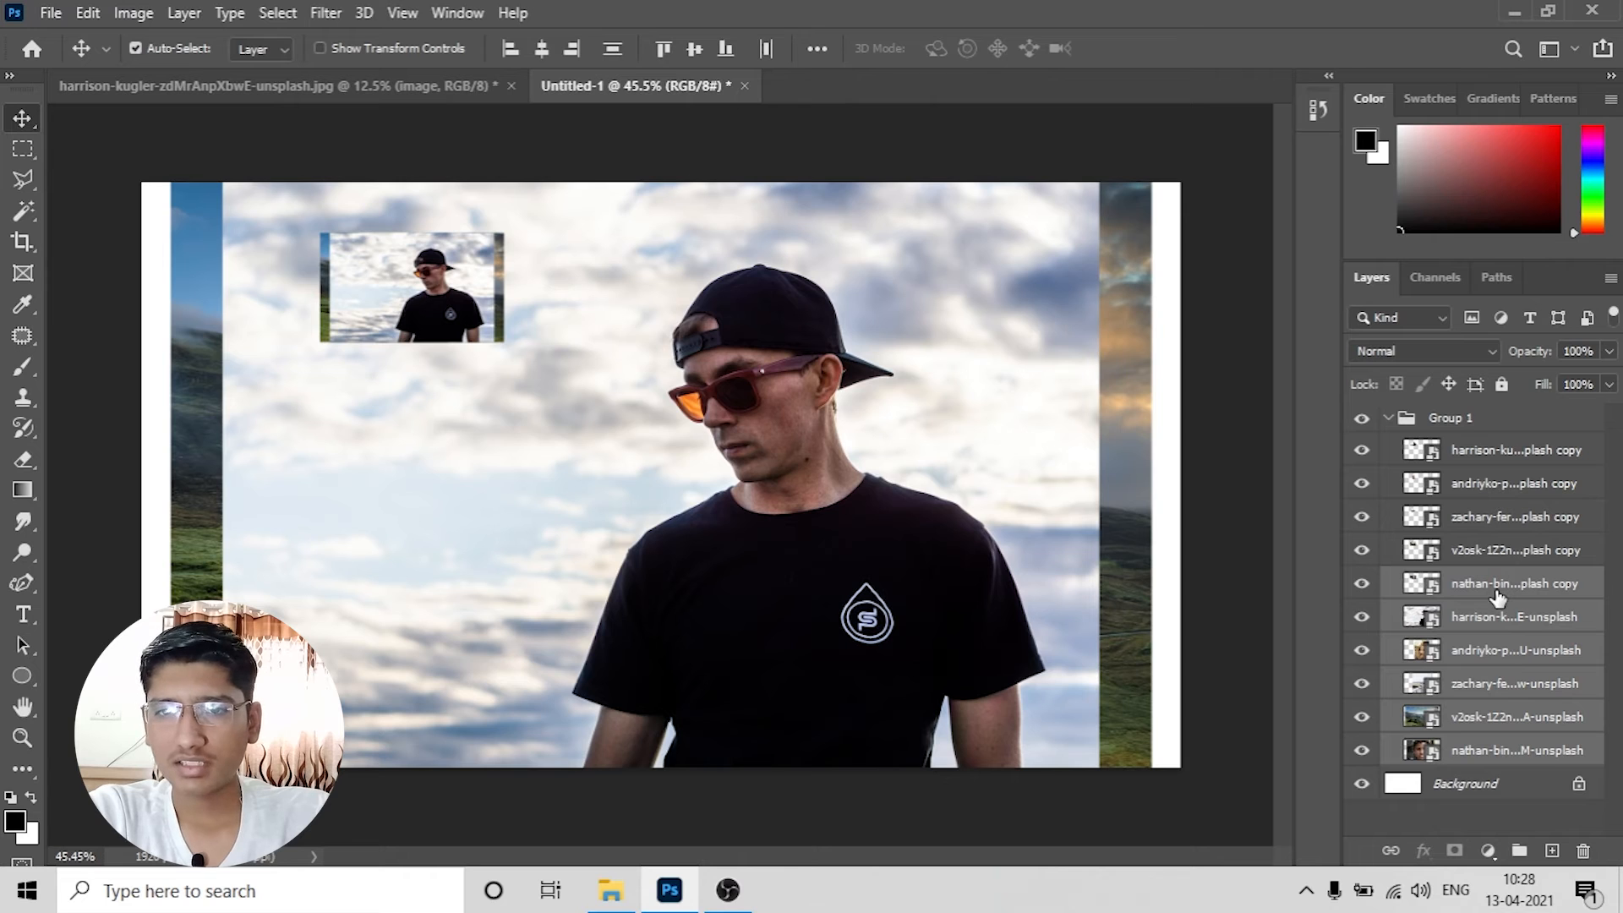
pyautogui.press('Delete')
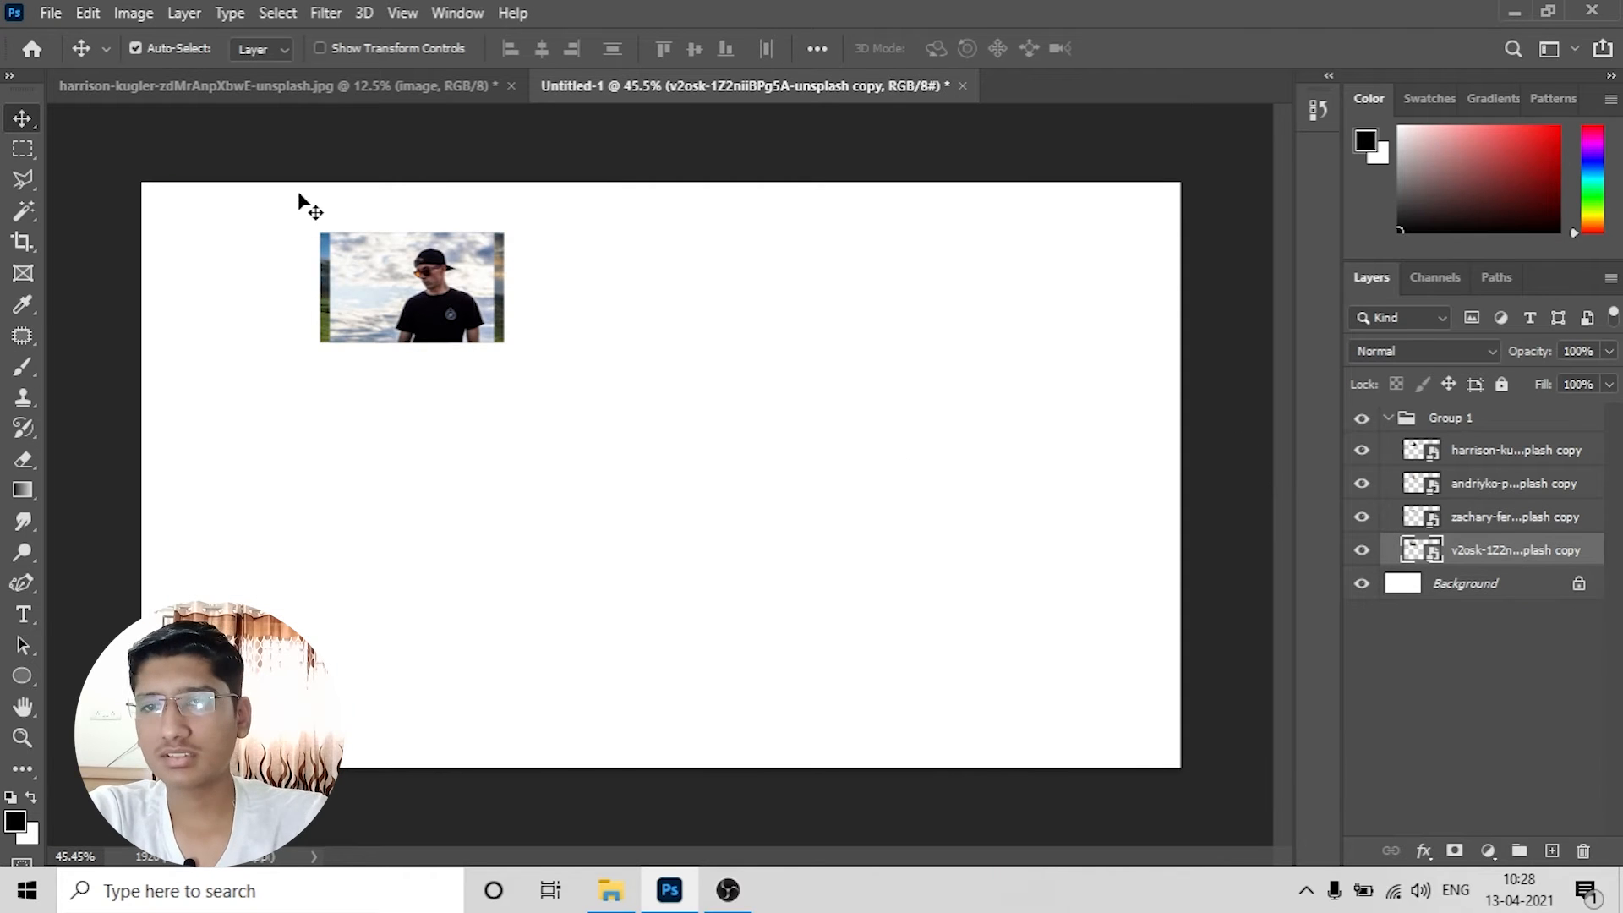
# Step: Enlarge the four remaining photo copies together with Free Transform and move them toward the right side of the canvas
pyautogui.click(1008, 422)
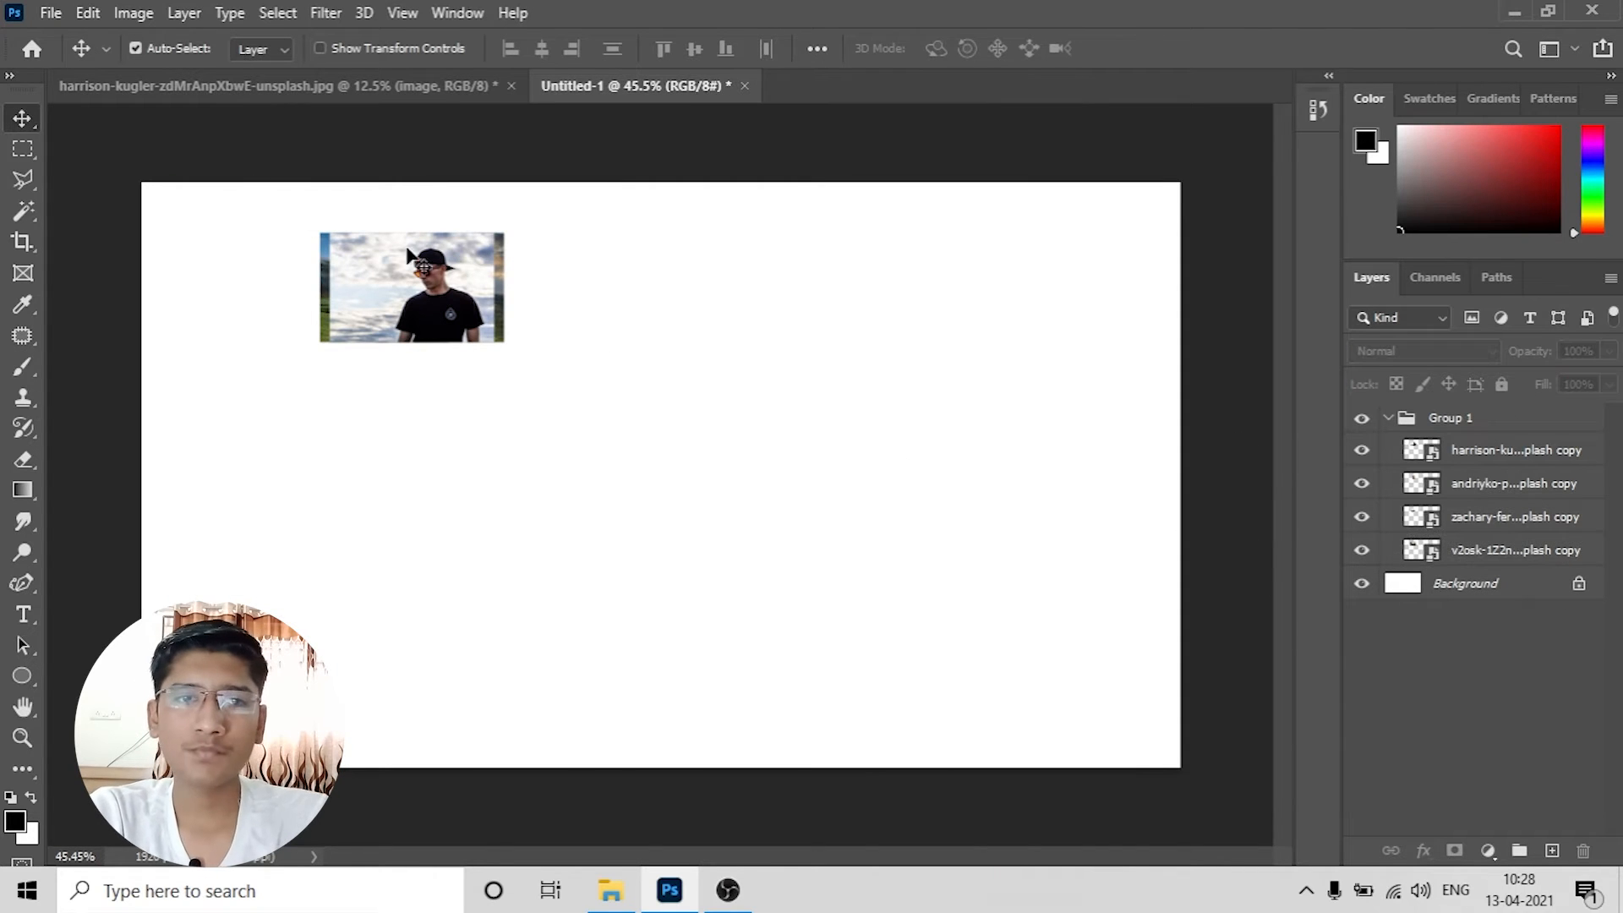
pyautogui.click(440, 296)
pyautogui.hotkey('ctrl', 'alt', 'a')
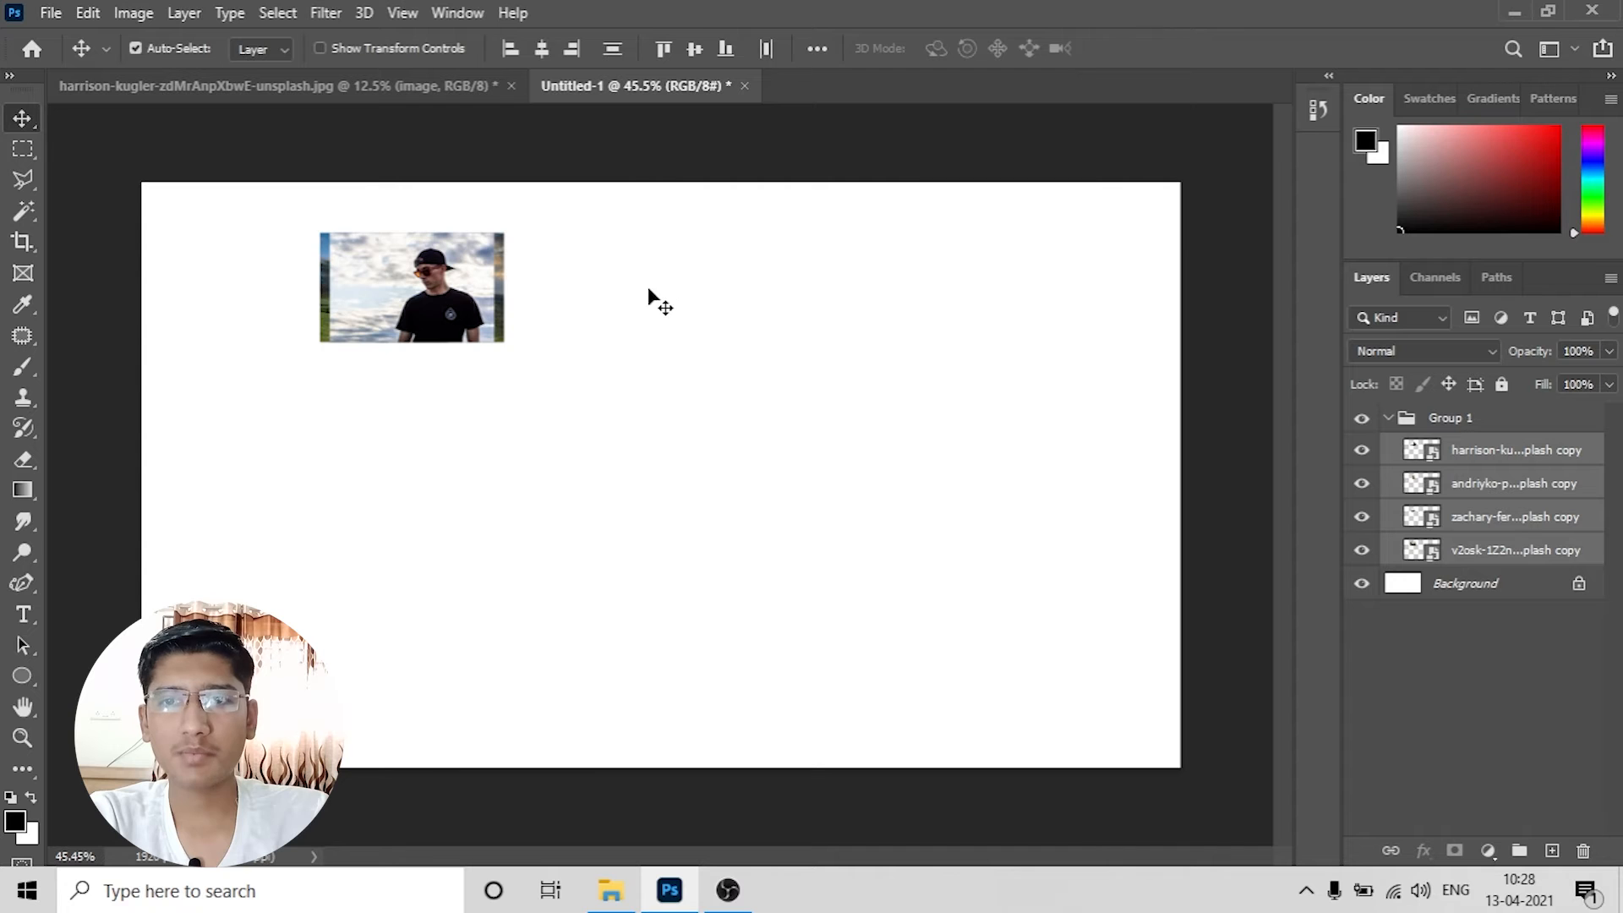
pyautogui.hotkey('ctrl', 't')
pyautogui.moveTo(503, 344); pyautogui.dragTo(725, 560)
pyautogui.moveTo(531, 299); pyautogui.dragTo(1030, 433)
pyautogui.press('Return')
# Step: Delete three of the four photo copies, keeping only the photo of the man in the black cap
pyautogui.click(542, 512)
pyautogui.press('Delete')
pyautogui.press('Delete')
pyautogui.press('Delete')
# Step: Reposition the remaining photo right of the canvas centre, resize it with Free Transform, and deselect it
pyautogui.moveTo(822, 455); pyautogui.dragTo(746, 526)
pyautogui.hotkey('ctrl', 't')
pyautogui.moveTo(556, 284); pyautogui.dragTo(693, 398)
pyautogui.press('Return')
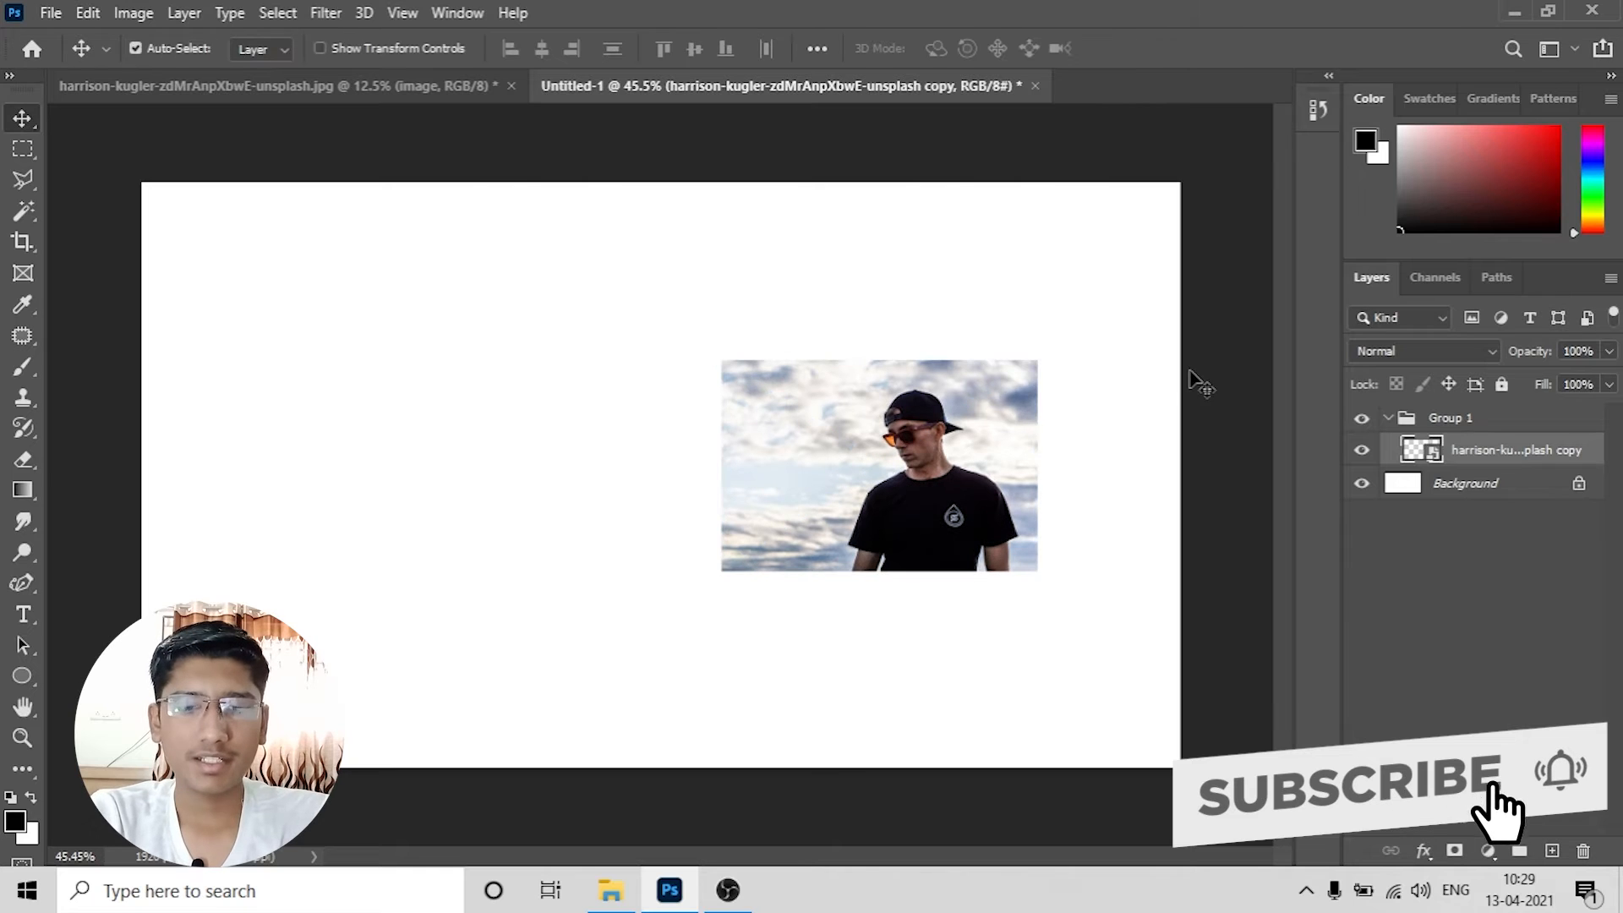
pyautogui.click(1199, 383)
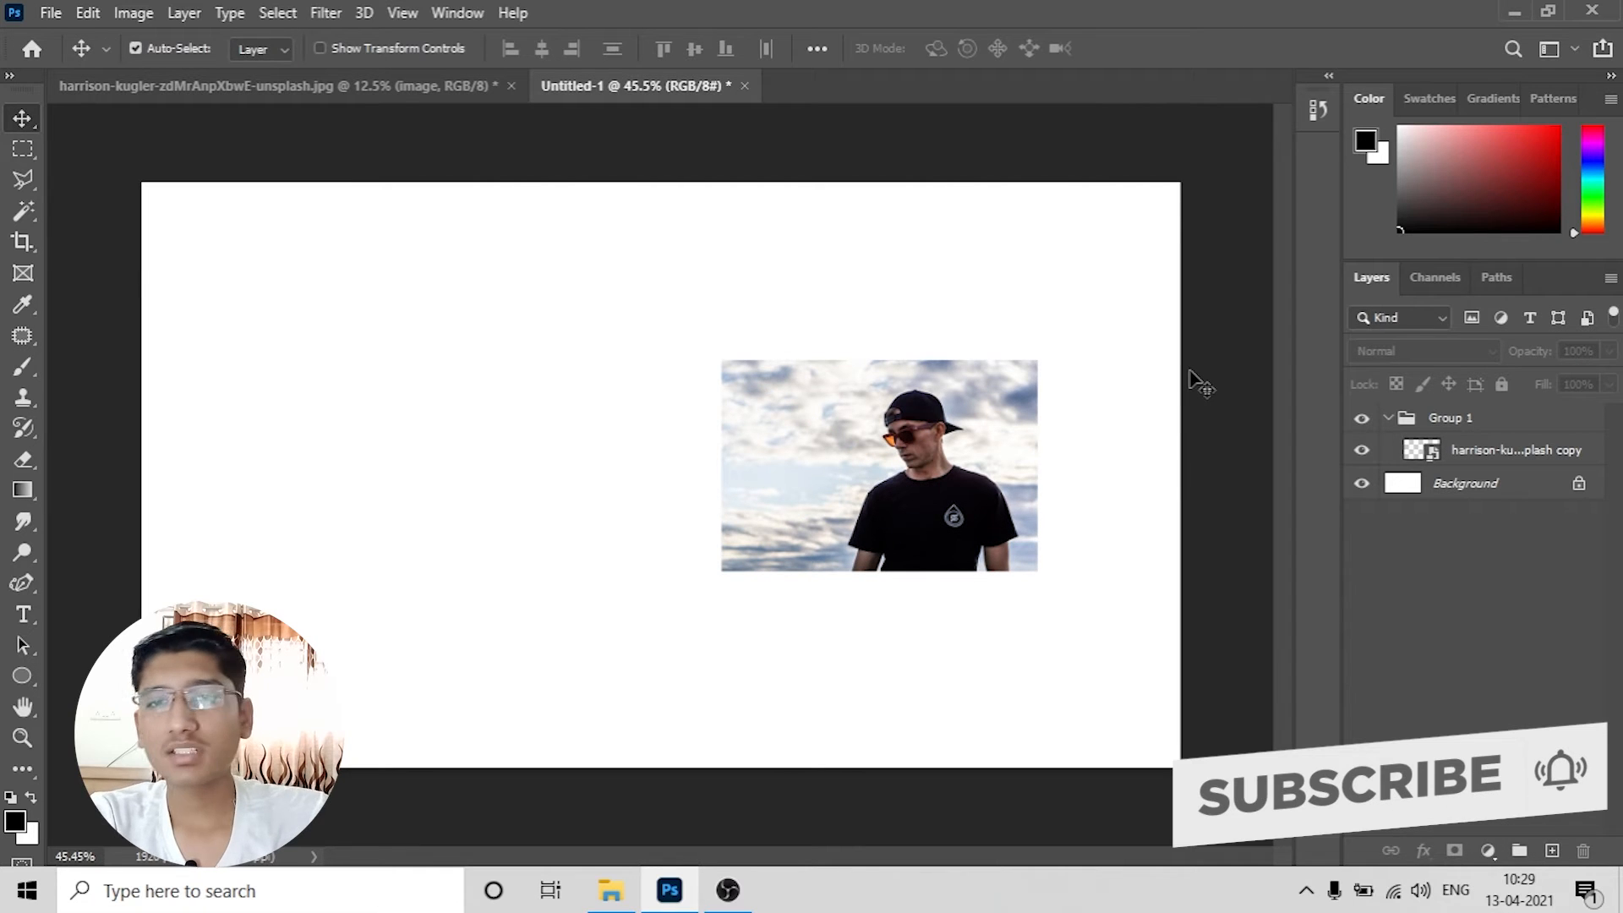
# Step: Duplicate the photo of the man in the black cap and place the copy to its left at the same height
pyautogui.click(900, 478)
pyautogui.hotkey('ctrl', 'j')
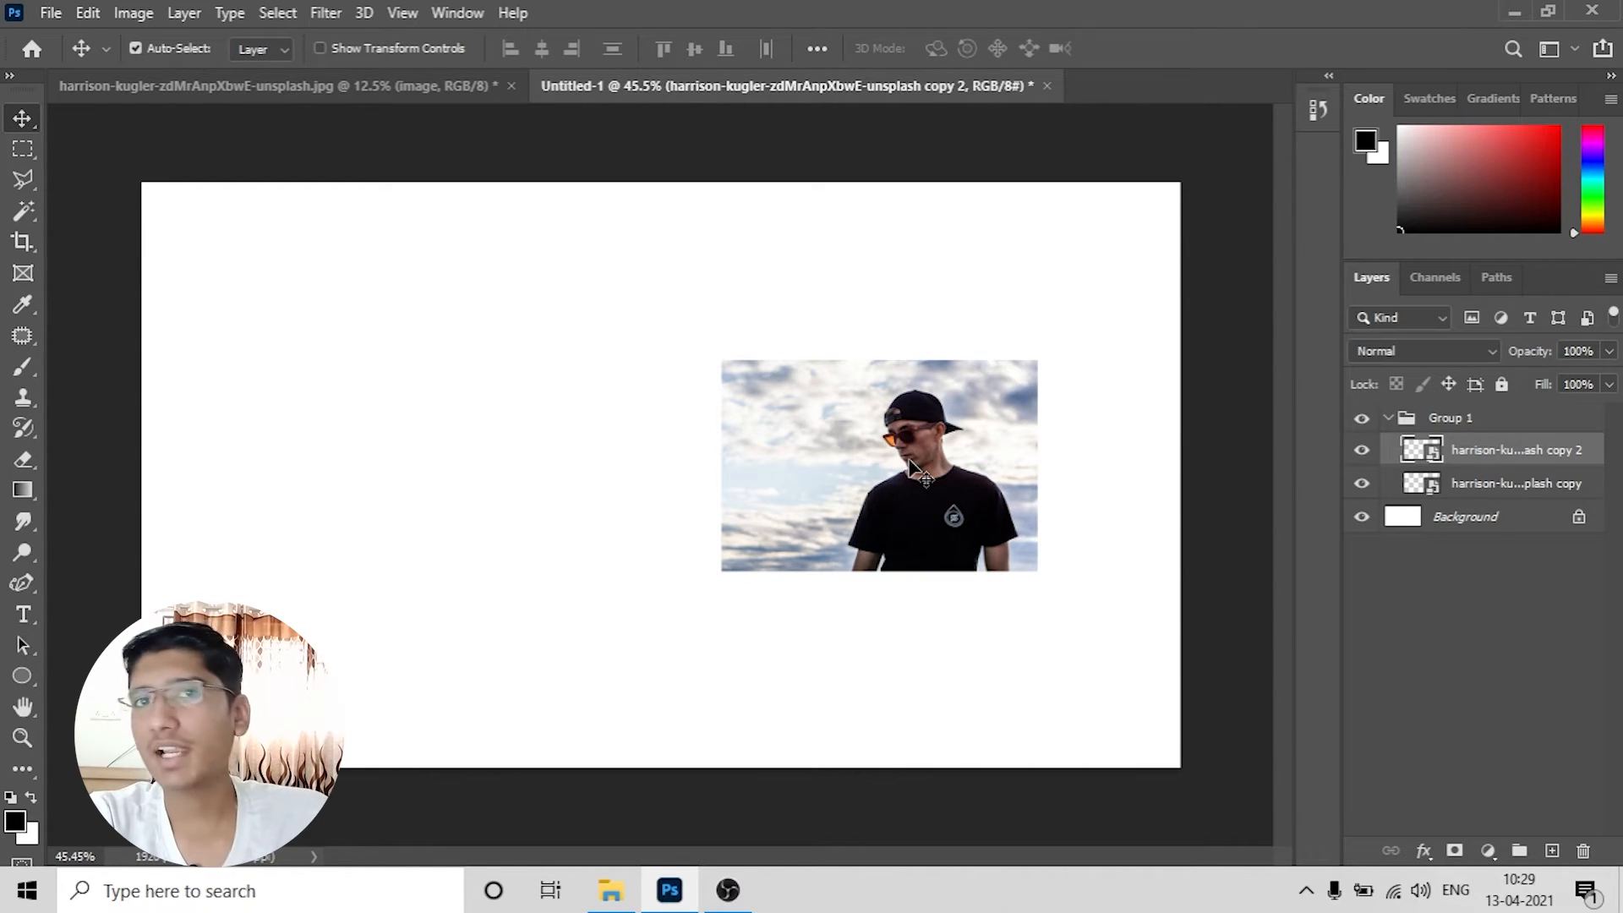
pyautogui.moveTo(913, 469); pyautogui.dragTo(340, 431)
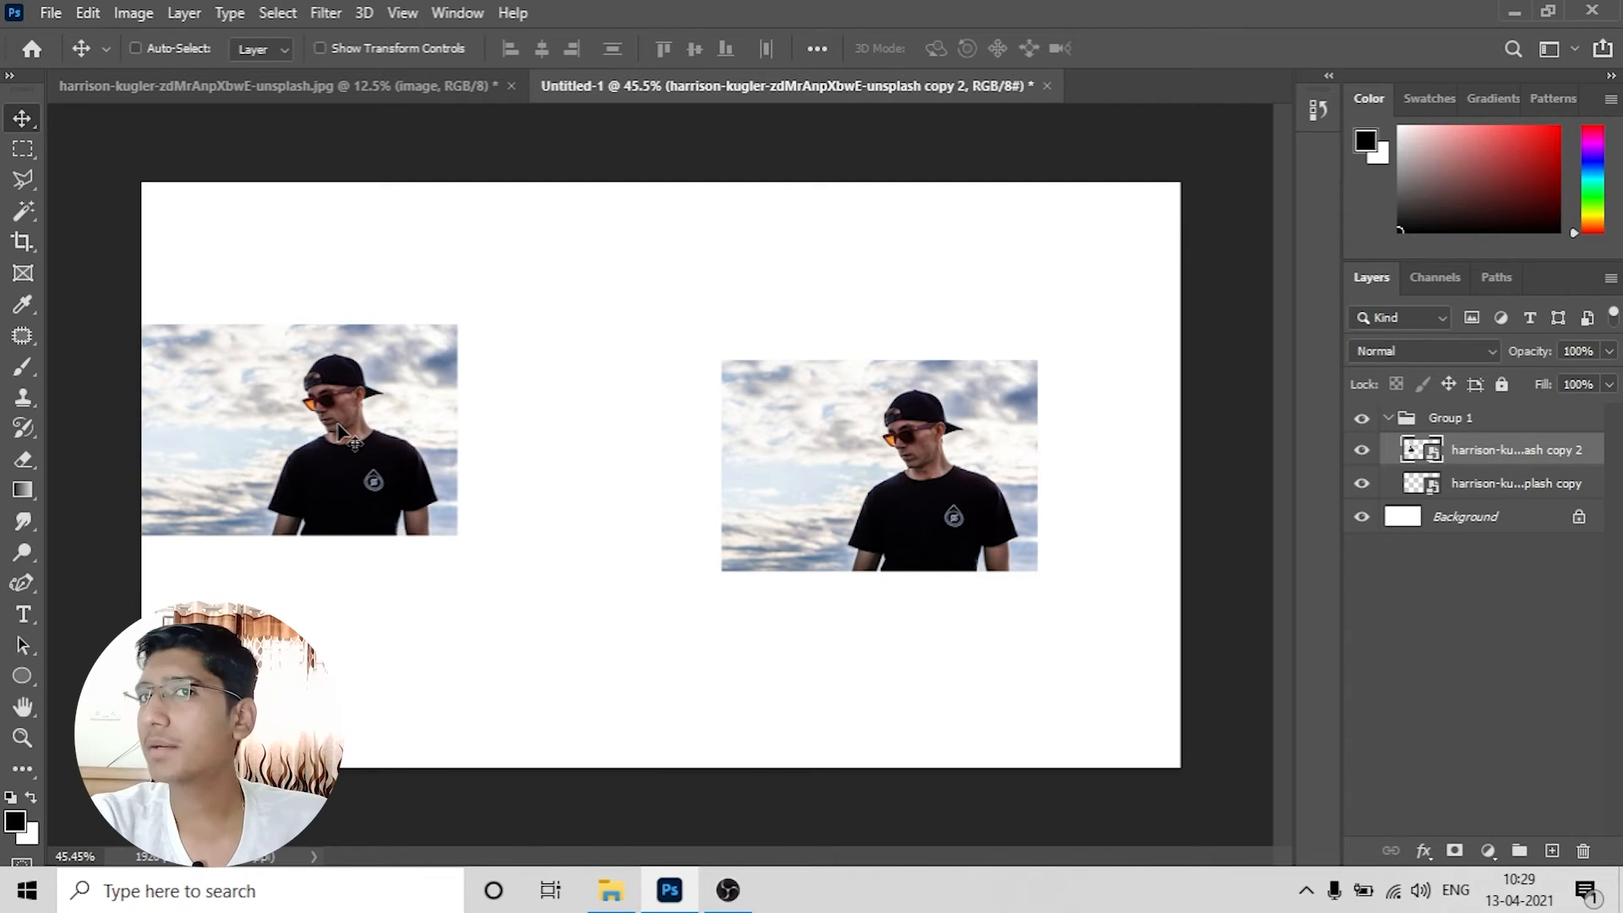
pyautogui.hotkey('ctrl', 'z')
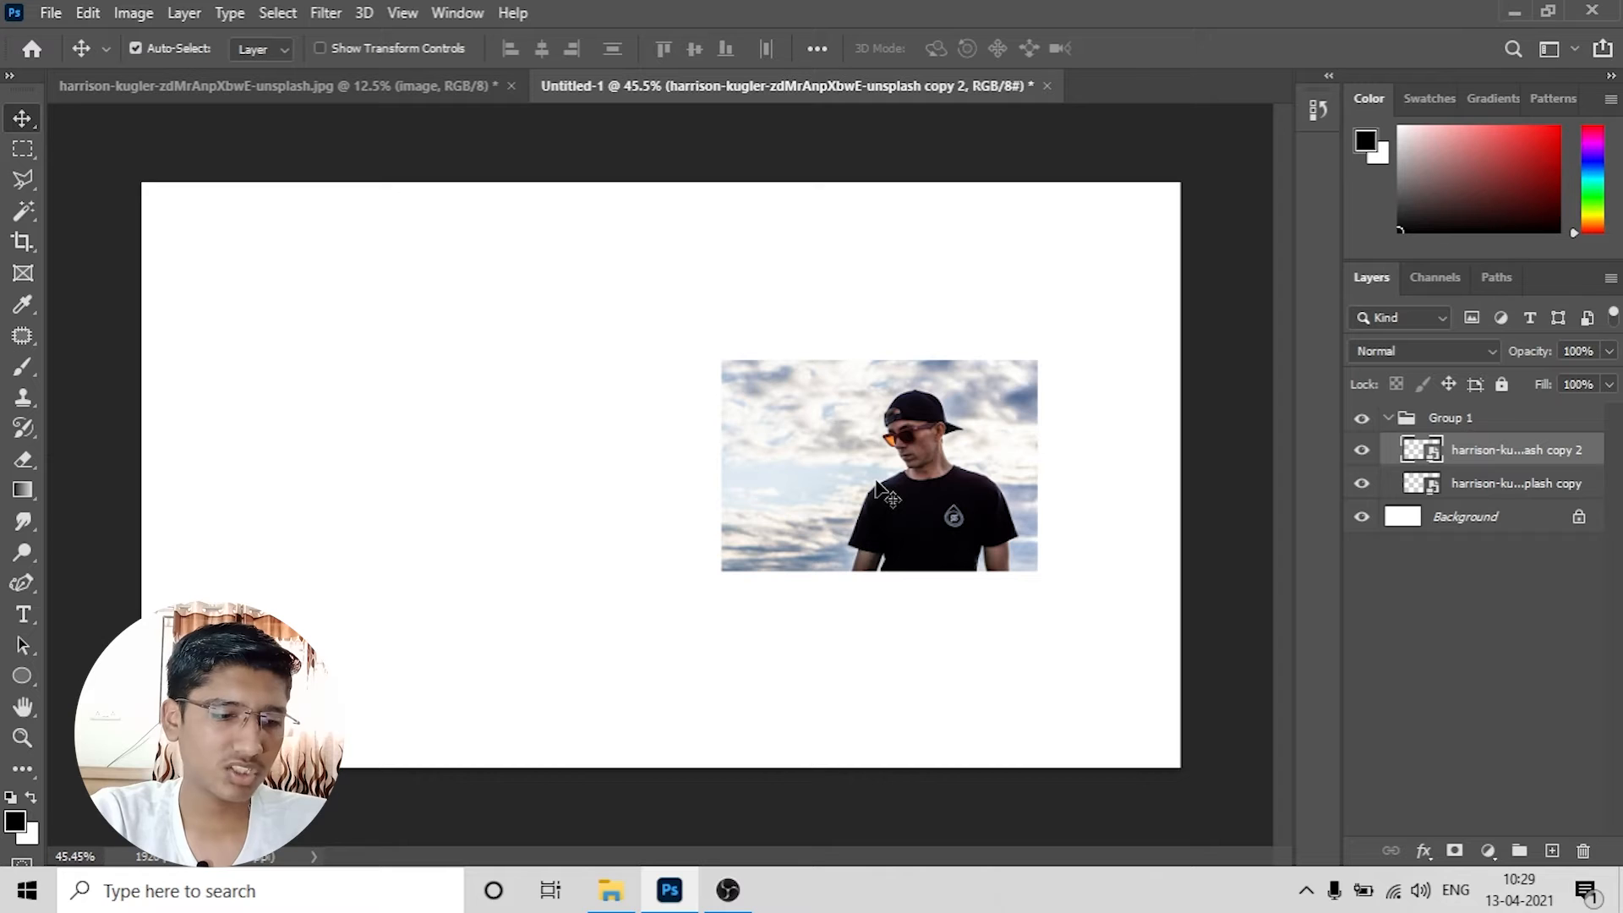
pyautogui.moveTo(880, 489); pyautogui.dragTo(510, 481)
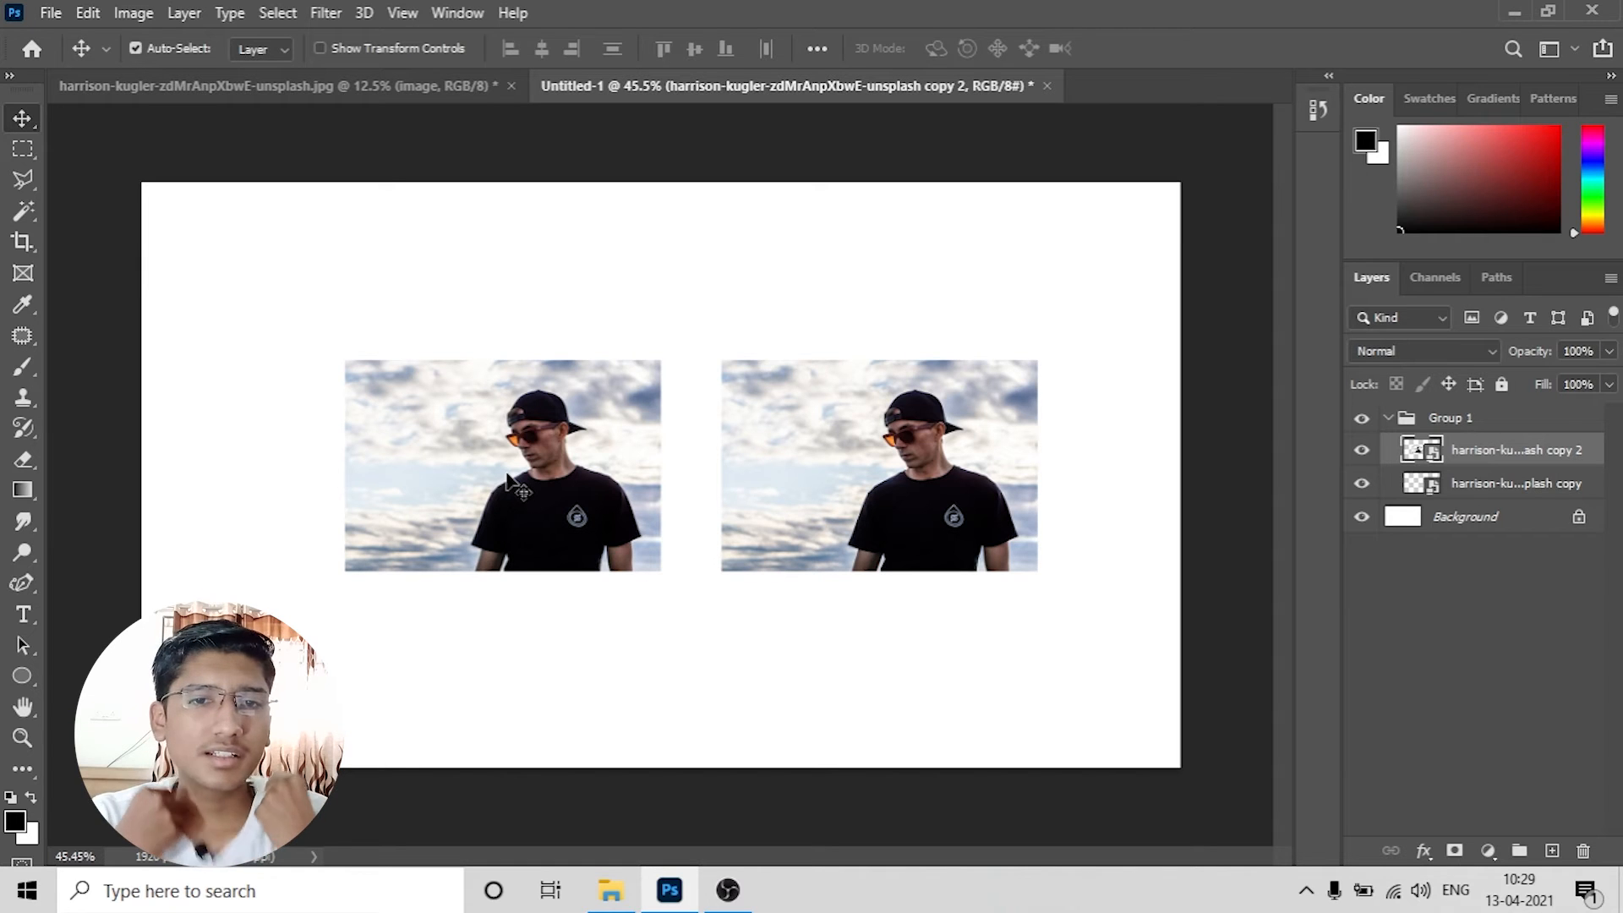
# Step: Add an empty layer above the two photos in Group 1 and delete it again
pyautogui.click(1440, 724)
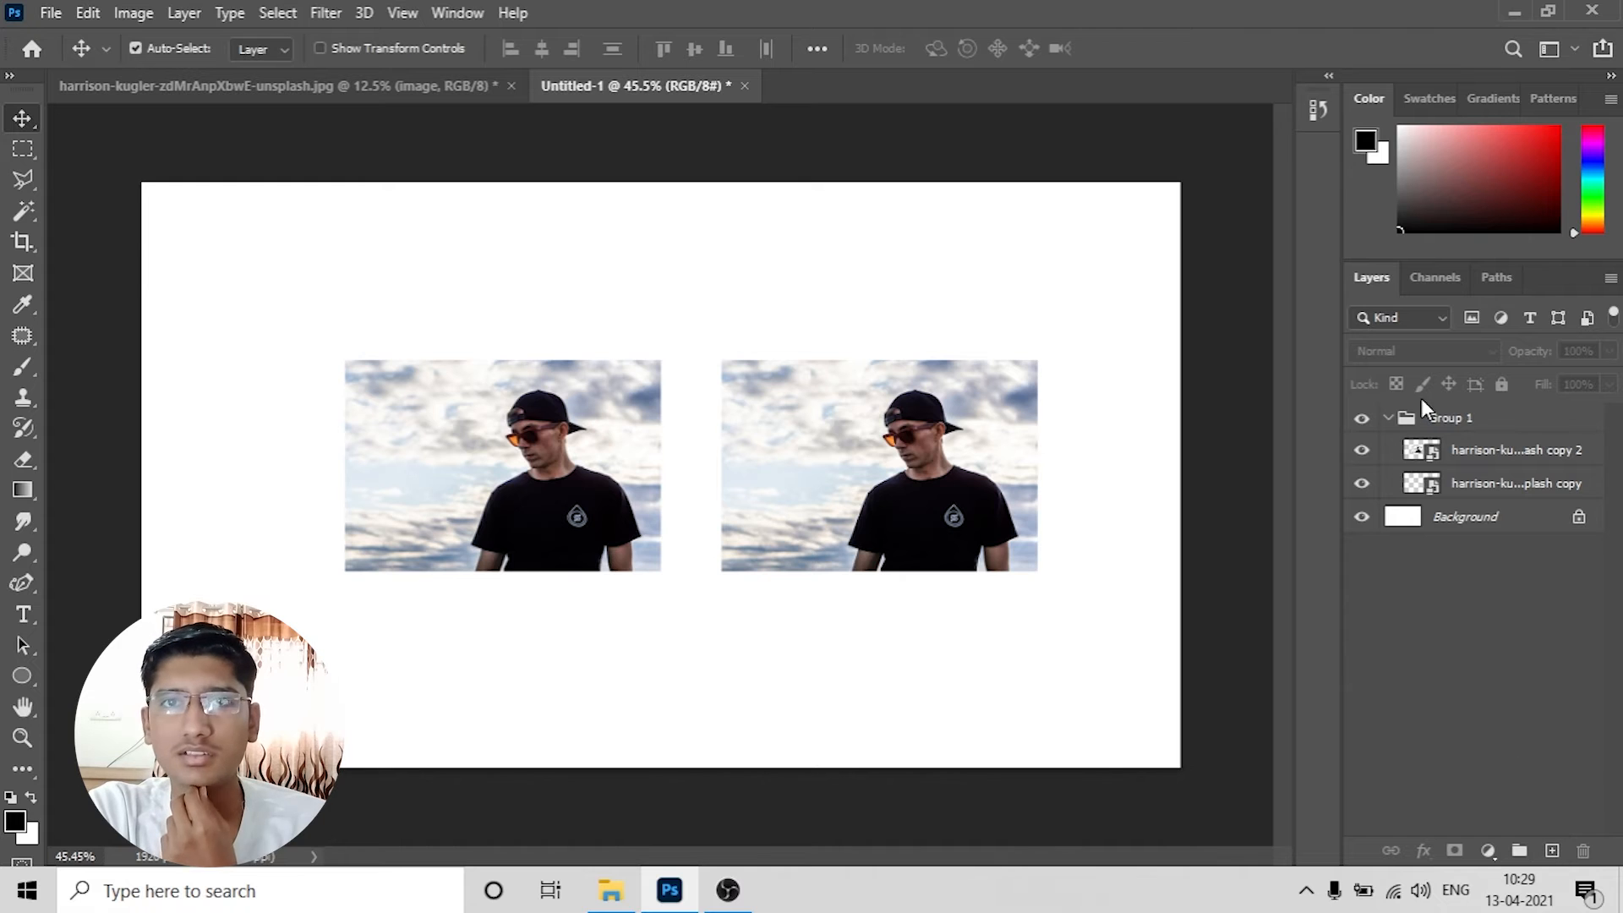
pyautogui.click(1554, 851)
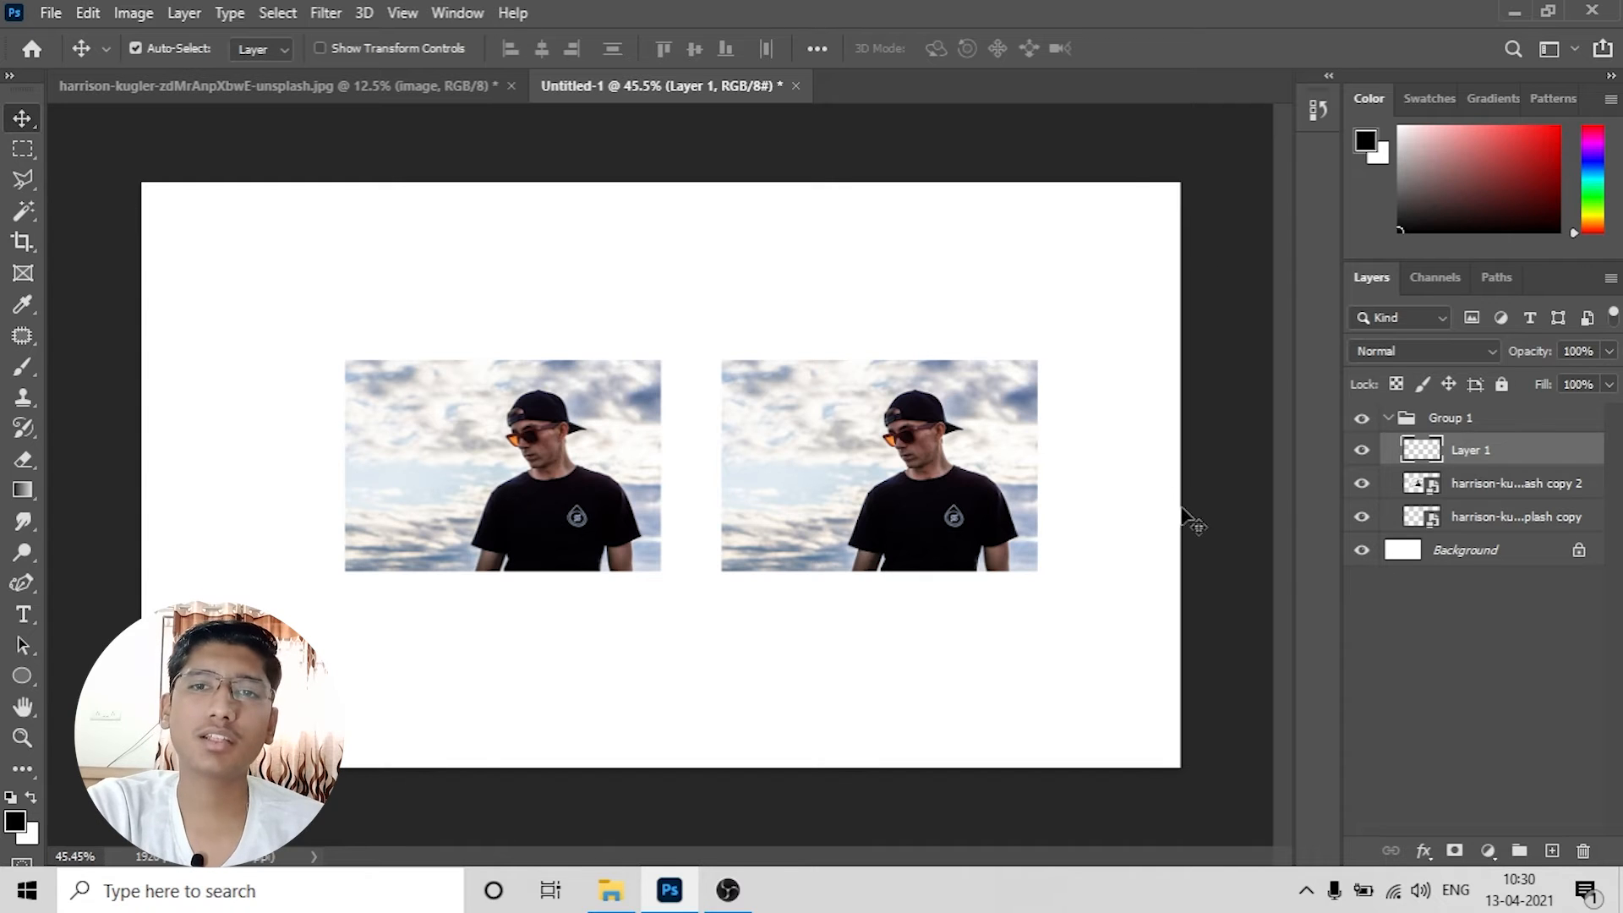
pyautogui.press('Delete')
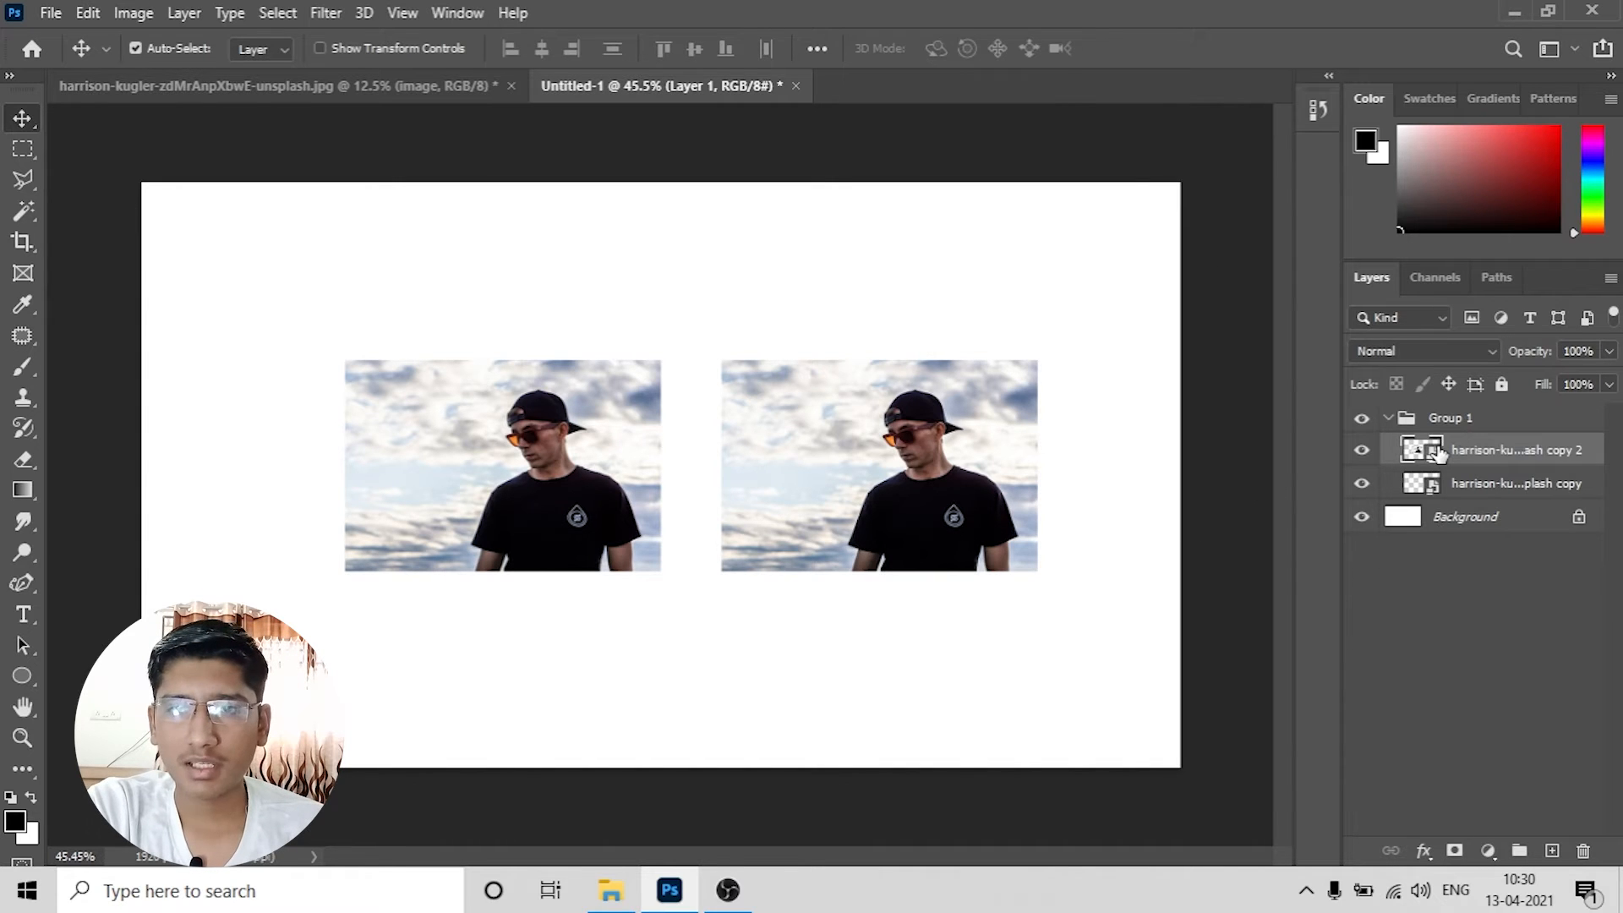
# Step: Delete the right-hand photo and enlarge the remaining copy with Free Transform until it nearly fills the canvas, centring it
pyautogui.click(982, 505)
pyautogui.press('Delete')
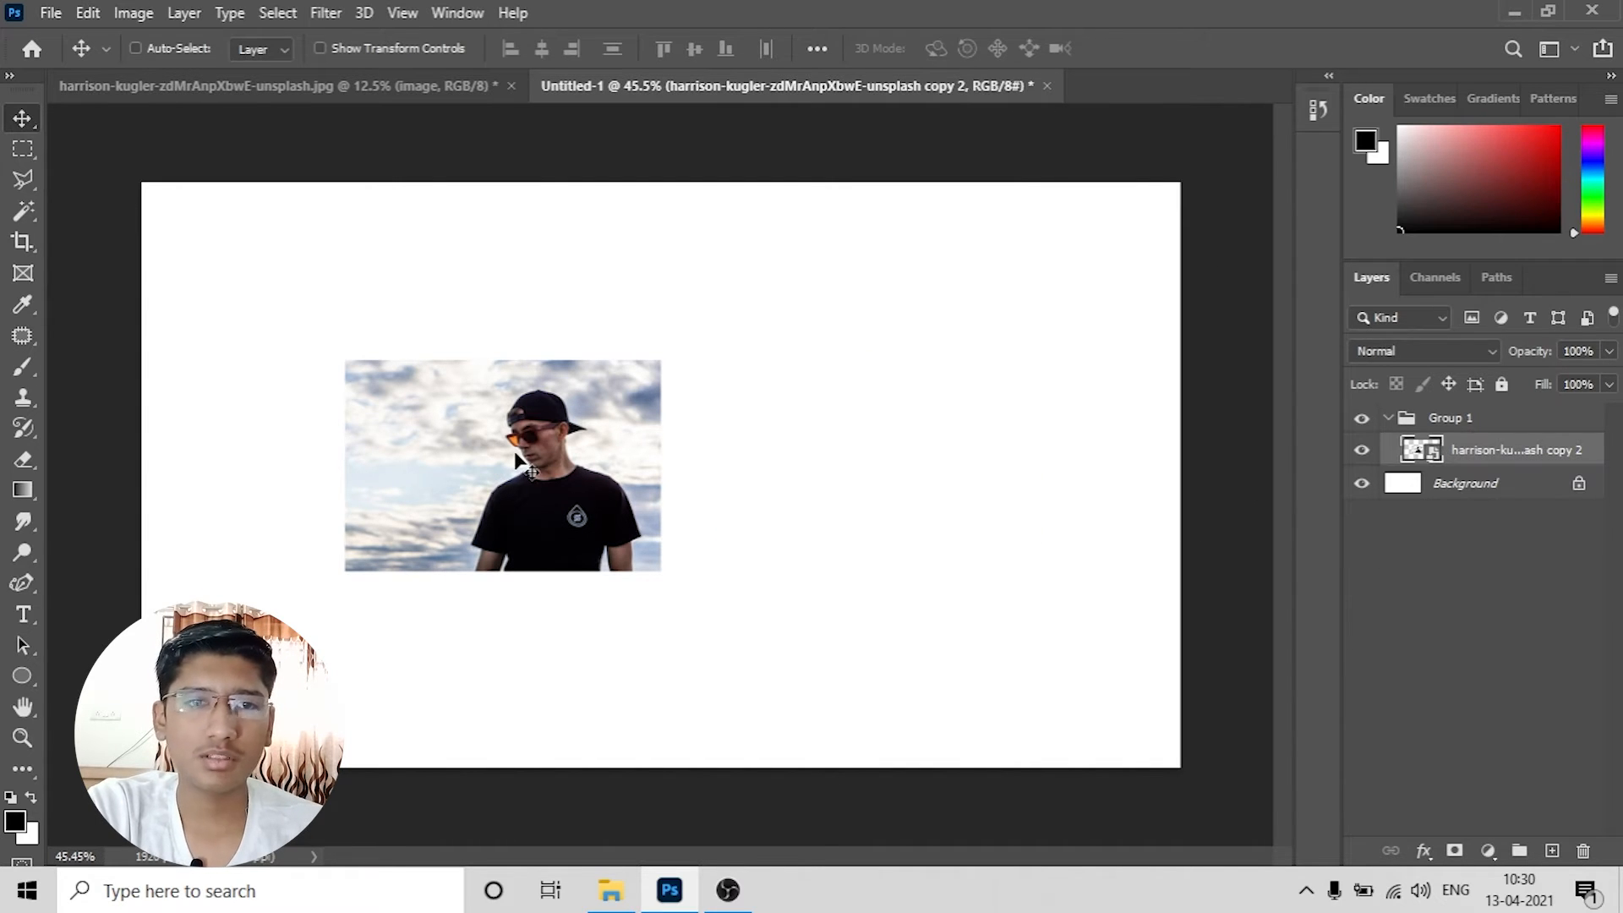
pyautogui.hotkey('ctrl', 't')
pyautogui.moveTo(661, 572); pyautogui.dragTo(905, 736)
pyautogui.moveTo(616, 515); pyautogui.dragTo(719, 522)
pyautogui.press('Return')
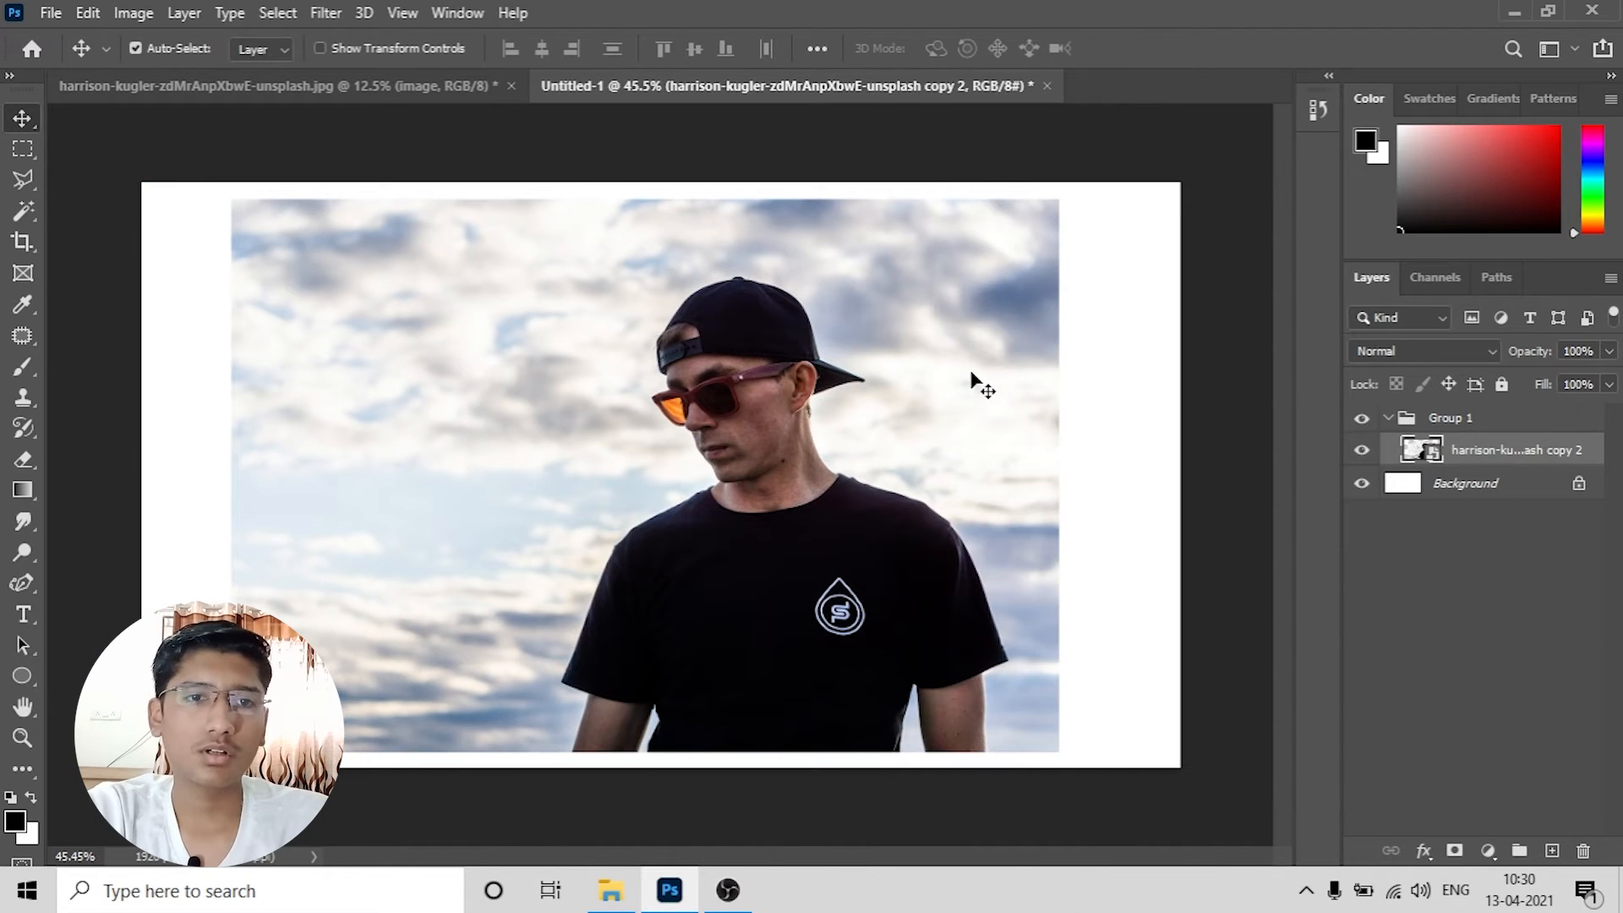
# Step: Switch the toolbox to two columns and rasterize the photo's smart object for painting with the Brush tool
pyautogui.click(29, 367)
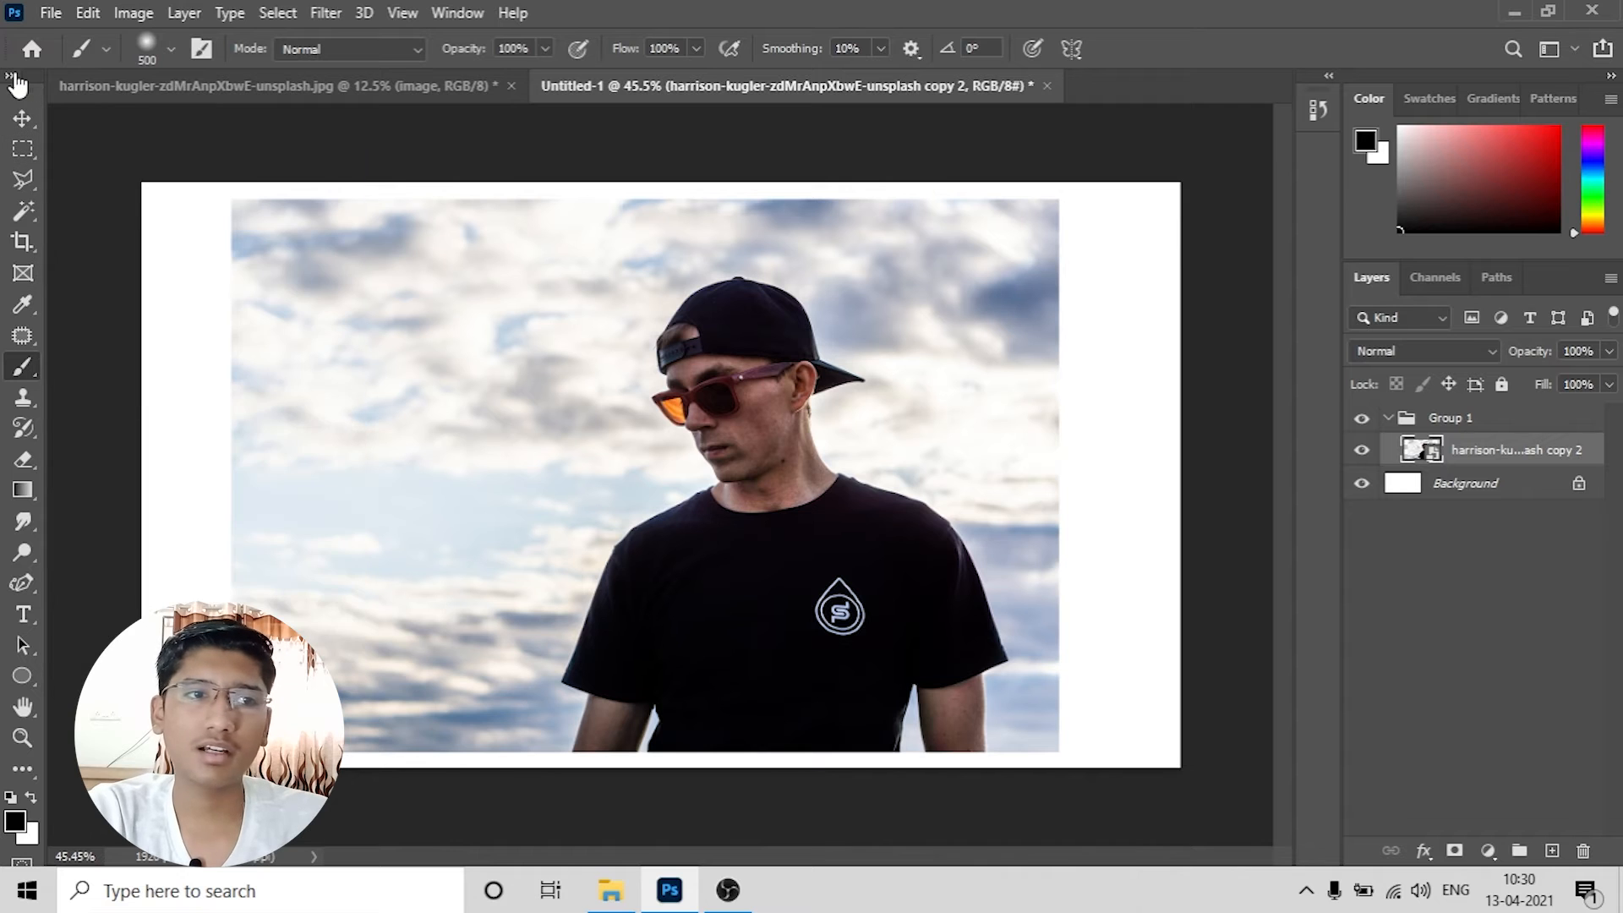
pyautogui.click(9, 75)
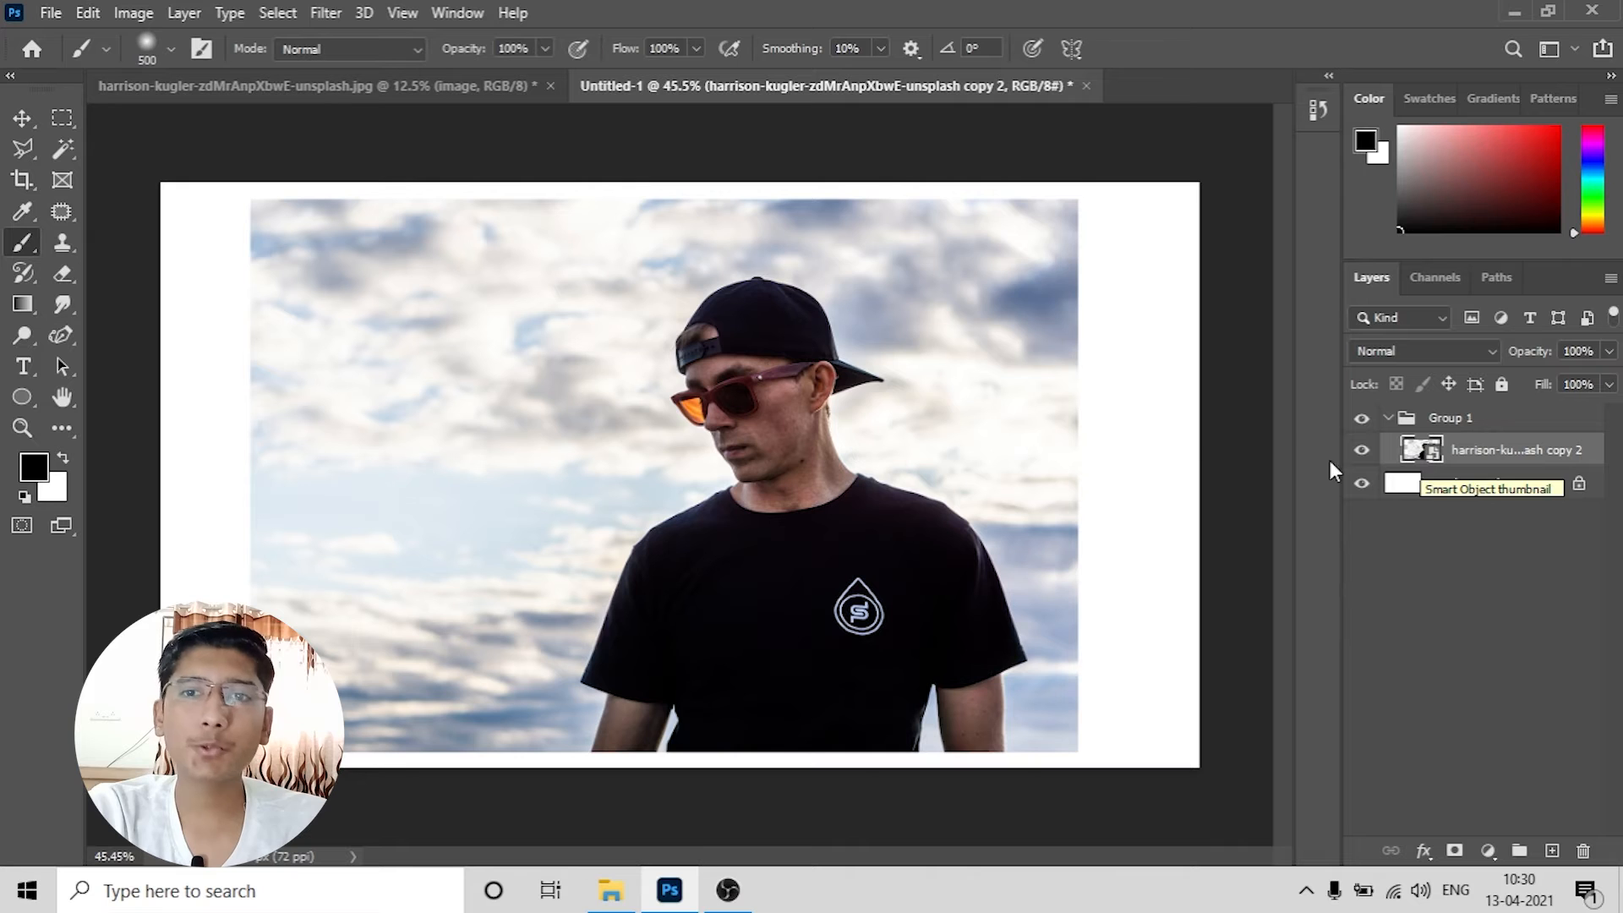
pyautogui.click(555, 422)
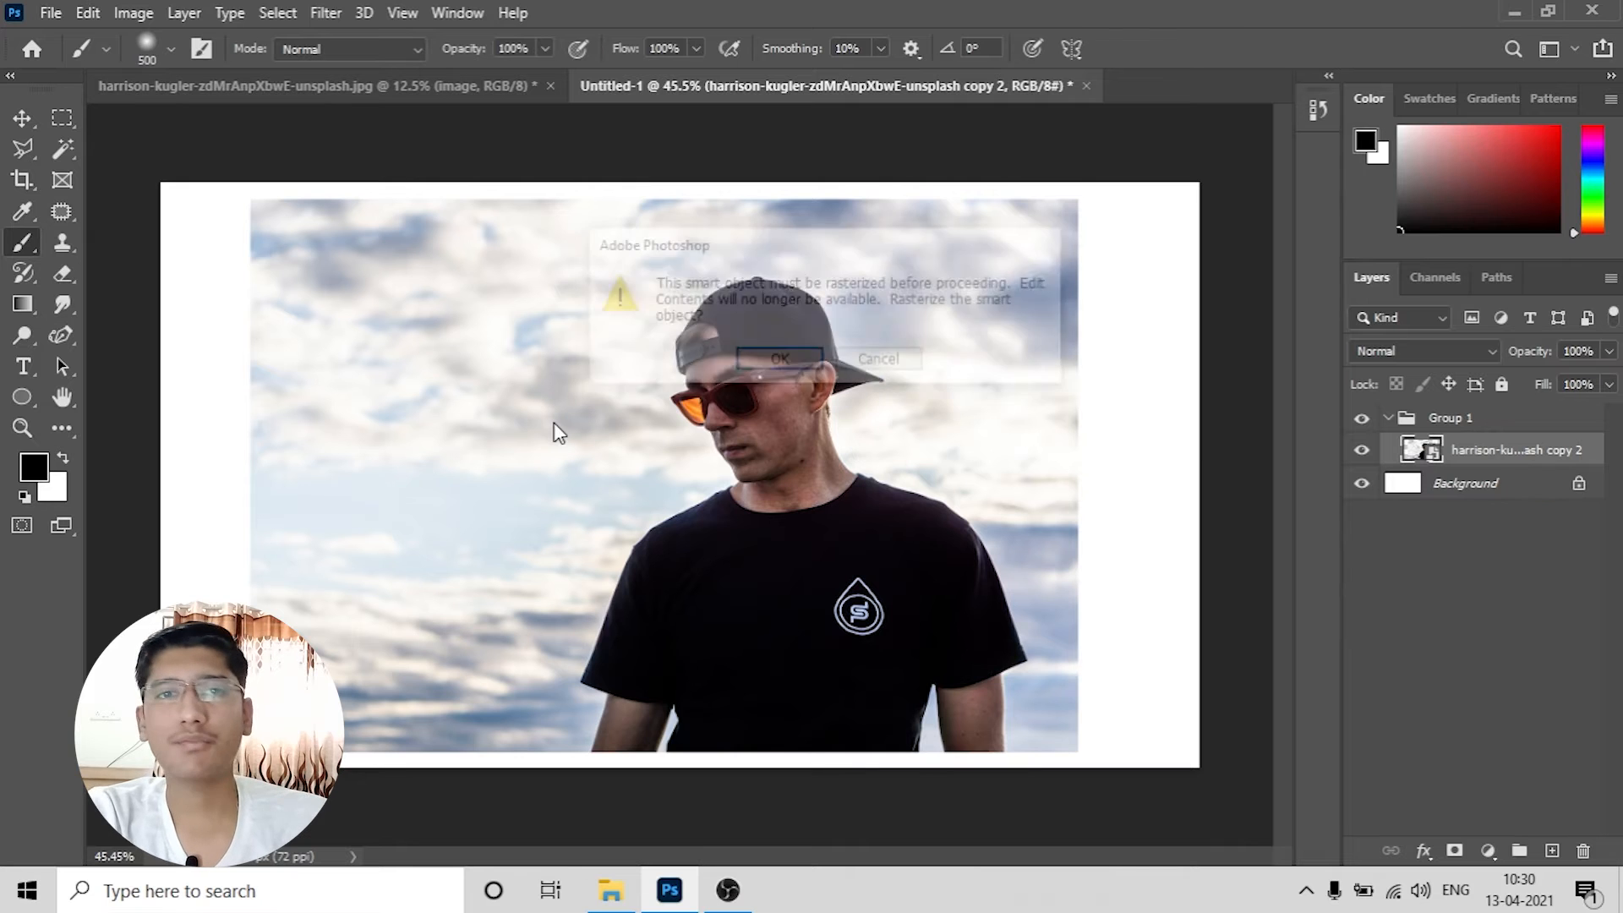
pyautogui.click(778, 362)
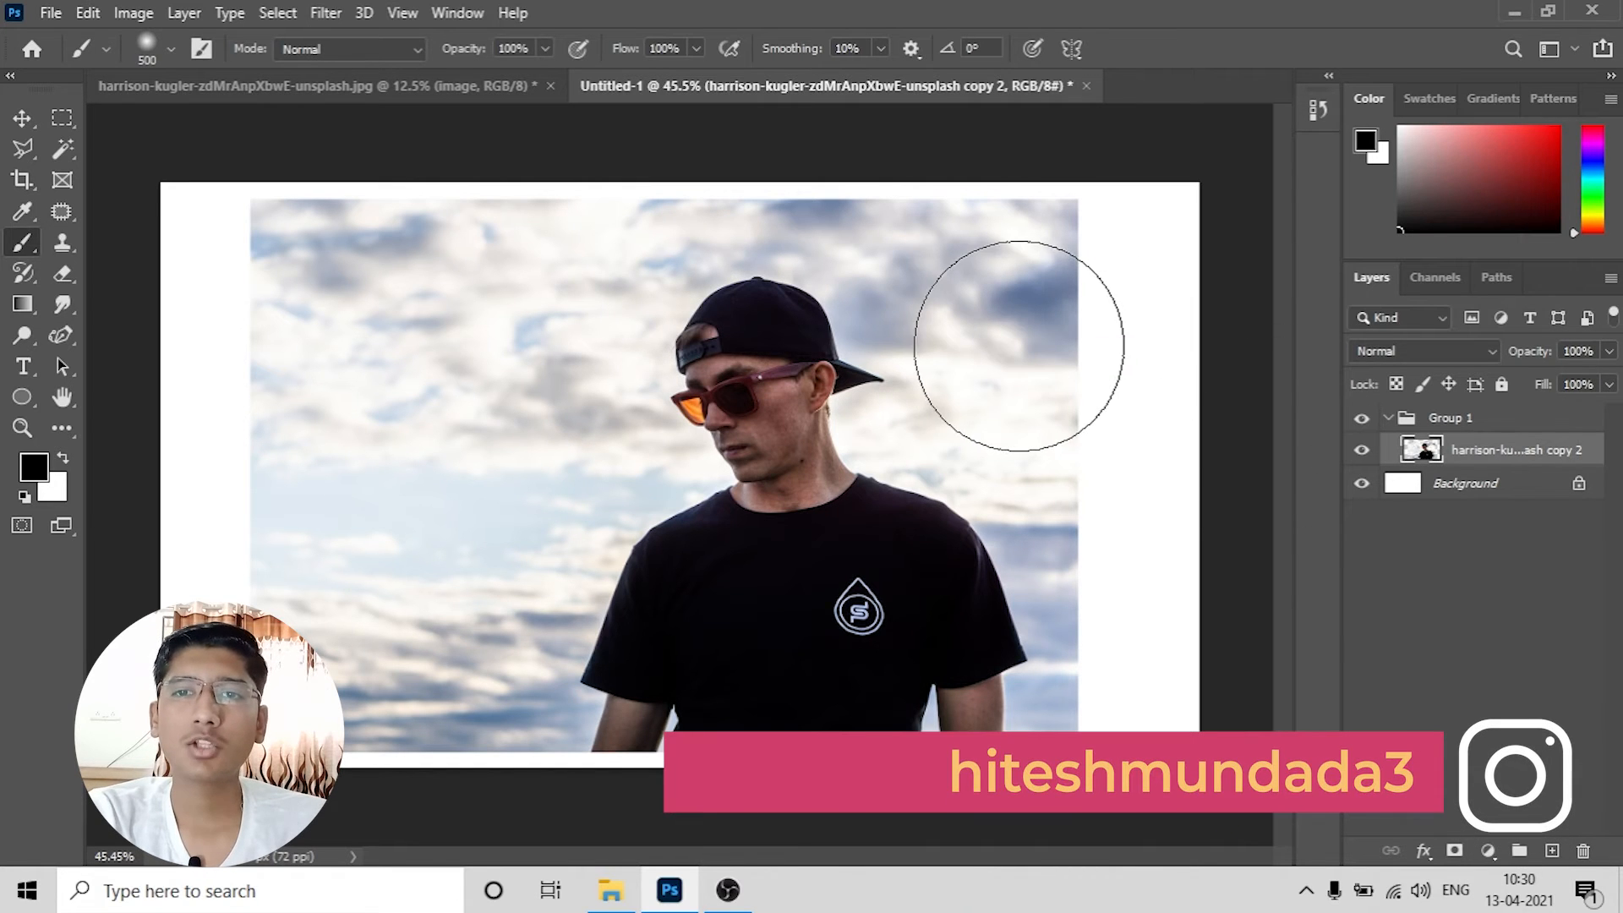
# Step: Paint black directly on the photo over the sky beside the man, try moving the layer, and undo both changes
pyautogui.moveTo(465, 391)
pyautogui.mouseDown()
pyautogui.moveTo(555, 308)
pyautogui.moveTo(362, 398)
pyautogui.moveTo(284, 558)
pyautogui.moveTo(528, 548)
pyautogui.moveTo(519, 352)
pyautogui.moveTo(616, 271)
pyautogui.moveTo(381, 580)
pyautogui.moveTo(339, 145)
pyautogui.moveTo(344, 532)
pyautogui.moveTo(414, 331)
pyautogui.mouseUp()
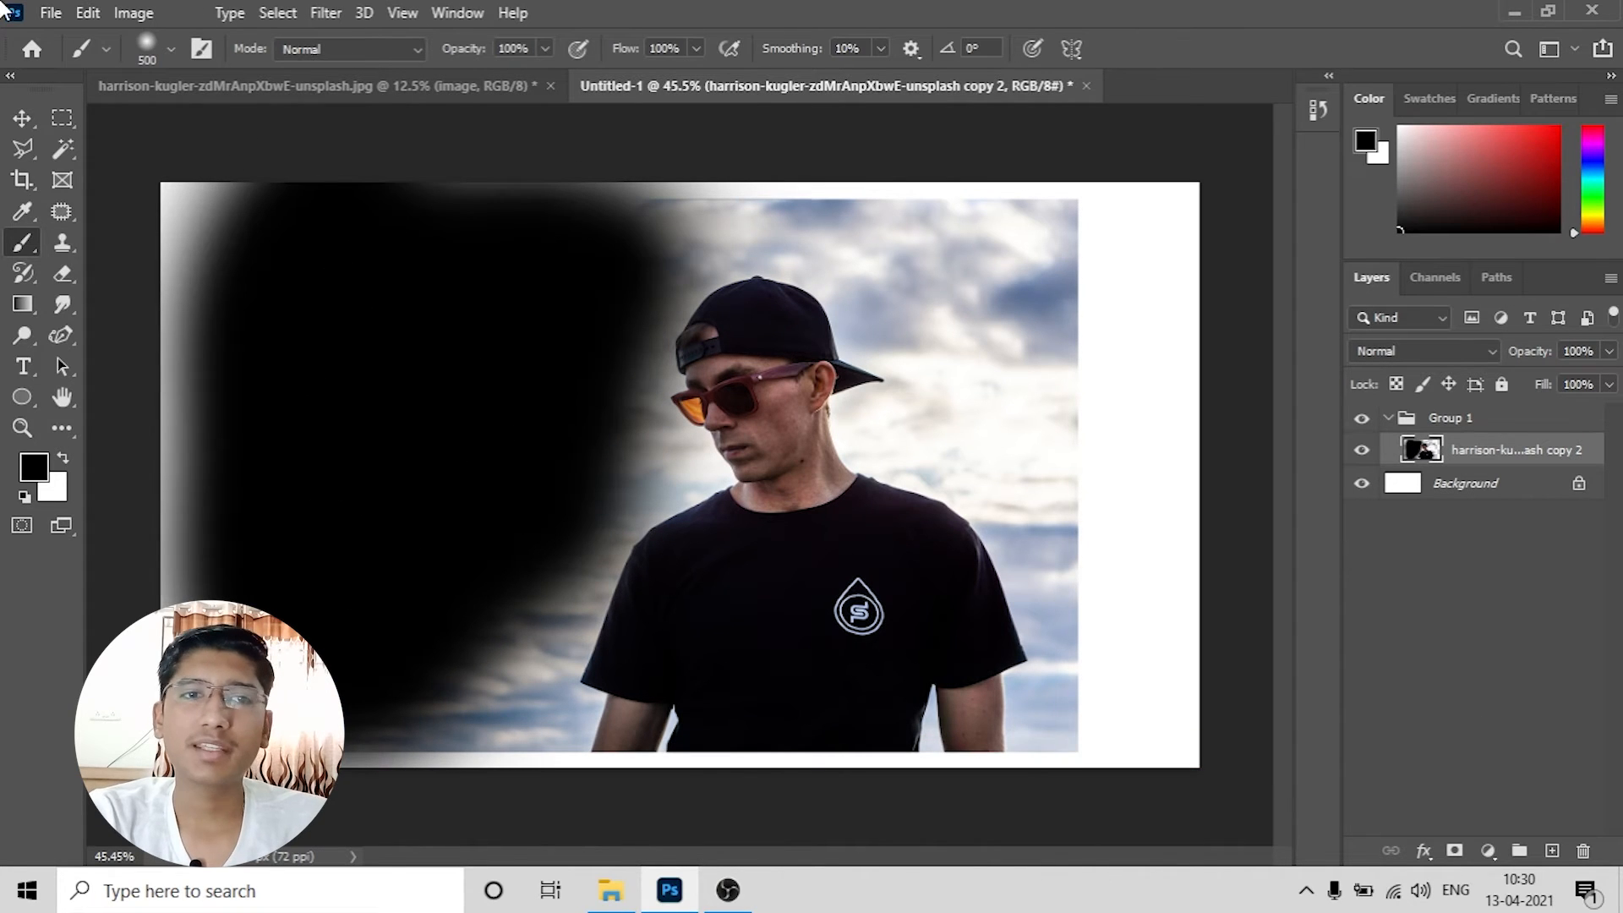
pyautogui.click(22, 118)
pyautogui.moveTo(518, 473)
pyautogui.mouseDown()
pyautogui.moveTo(594, 381)
pyautogui.moveTo(1214, 352)
pyautogui.mouseUp()
pyautogui.hotkey('ctrl', 'z')
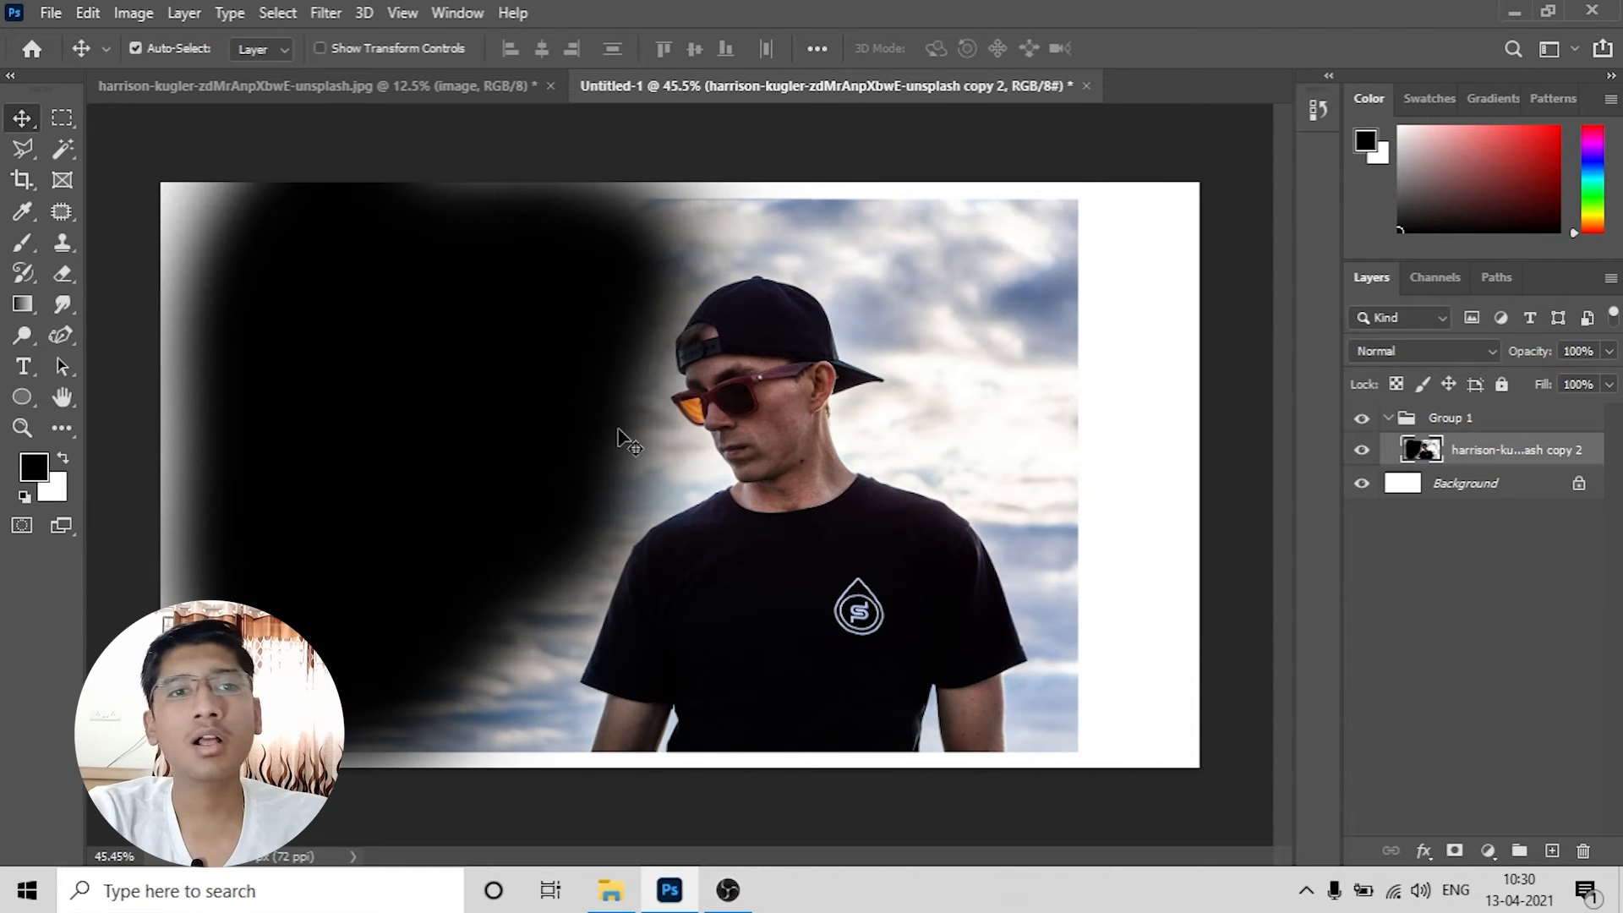
pyautogui.hotkey('ctrl', 'z')
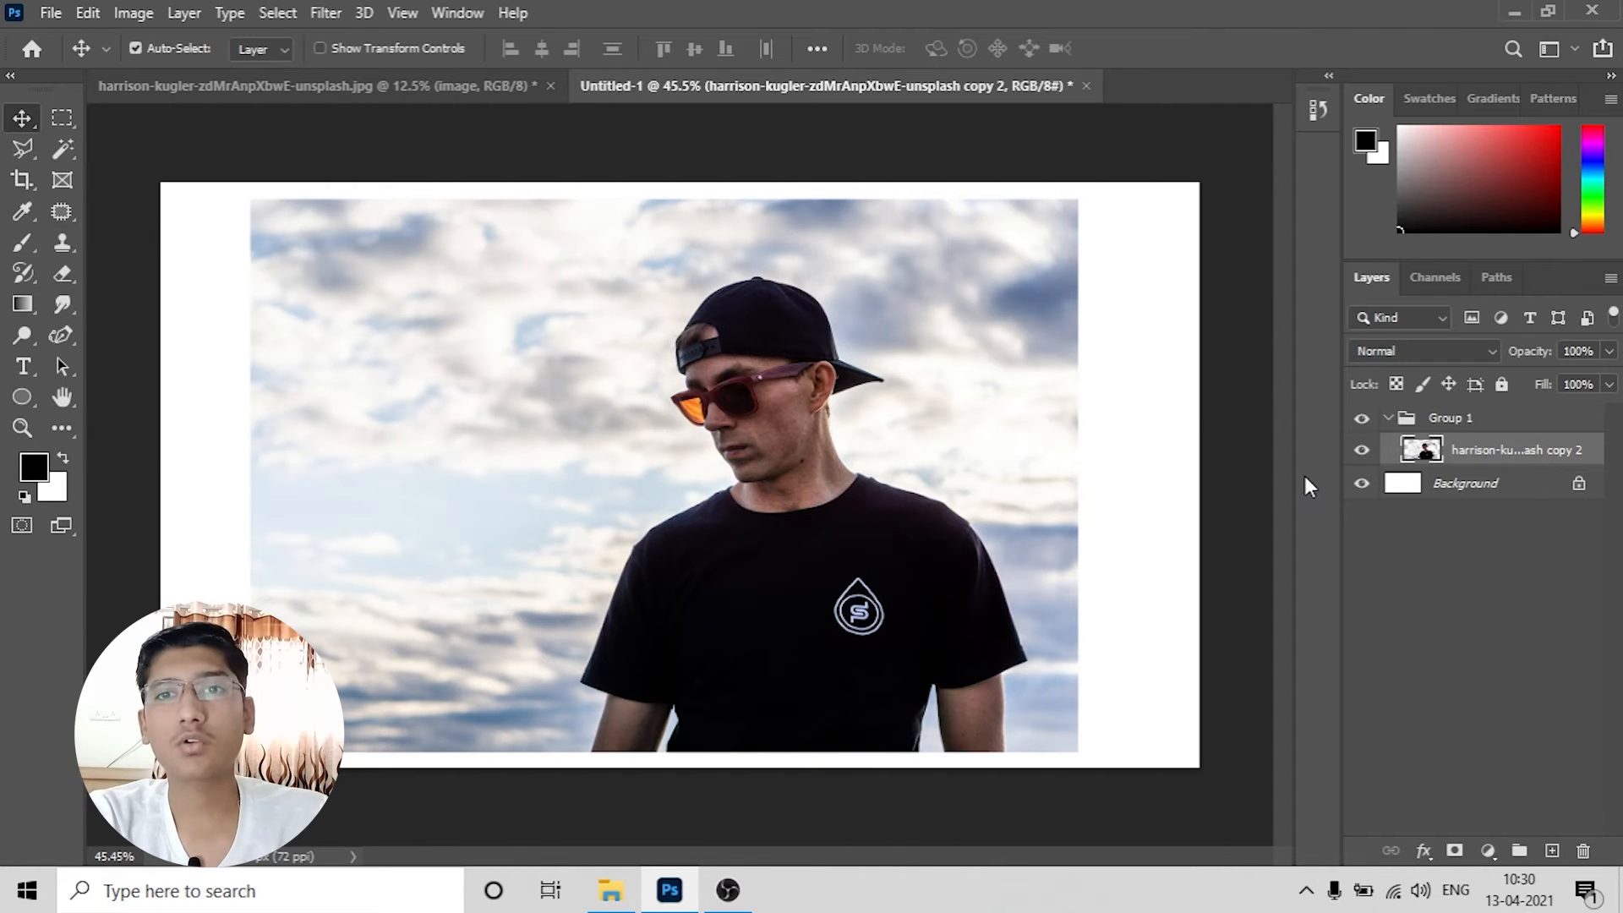
# Step: Add an empty layer above the photo and brush a large soft black area over the sky beside the man
pyautogui.click(1552, 851)
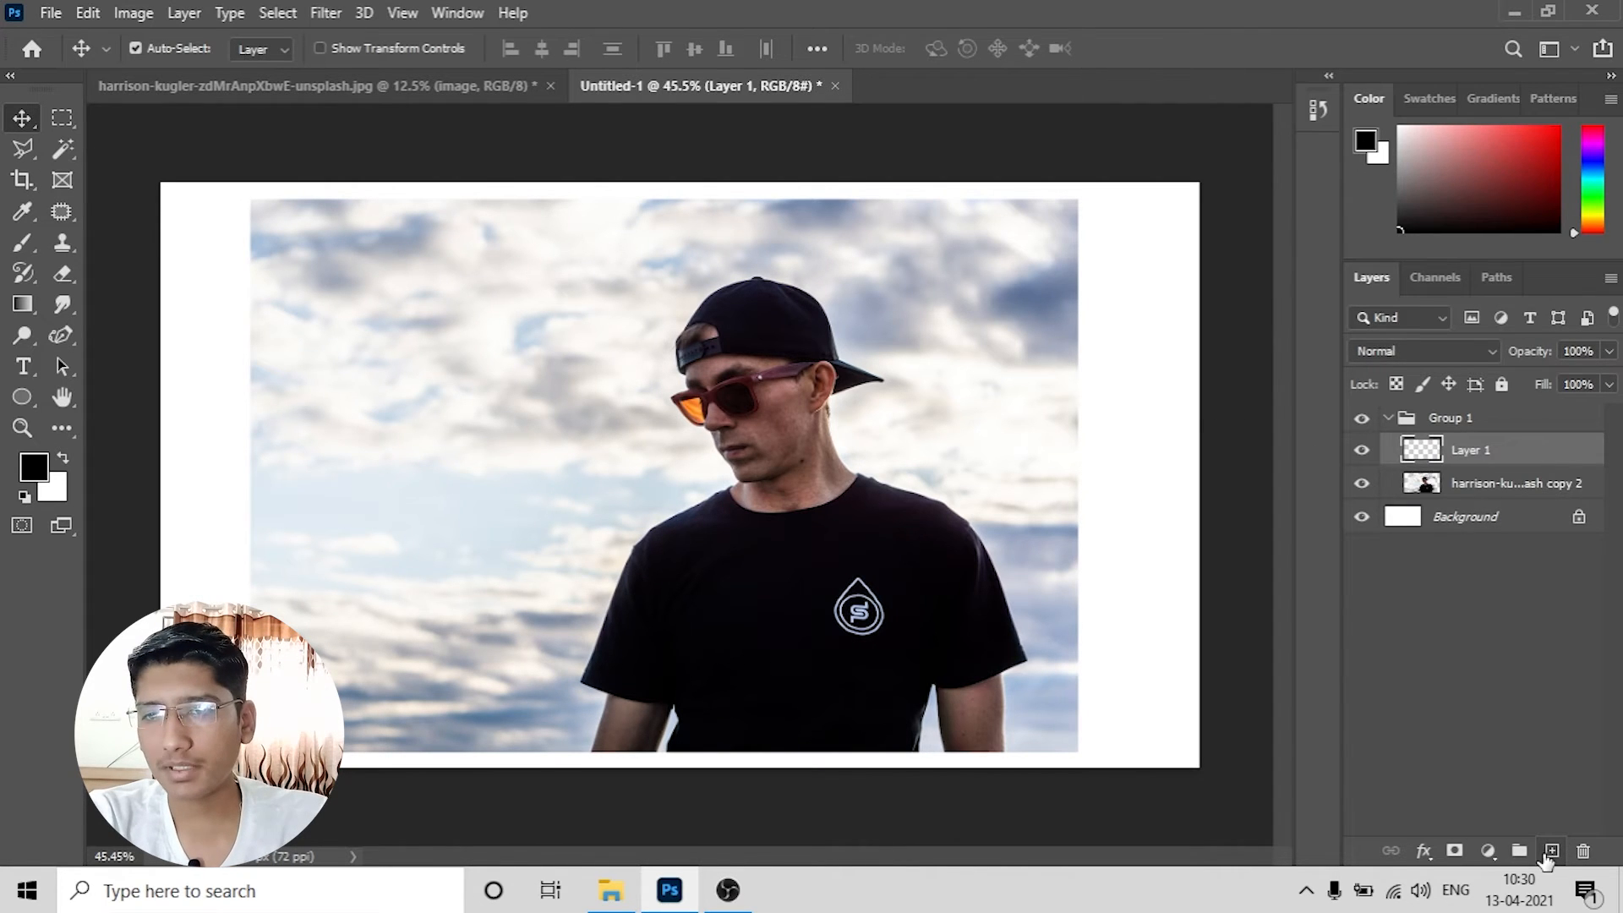
pyautogui.click(22, 243)
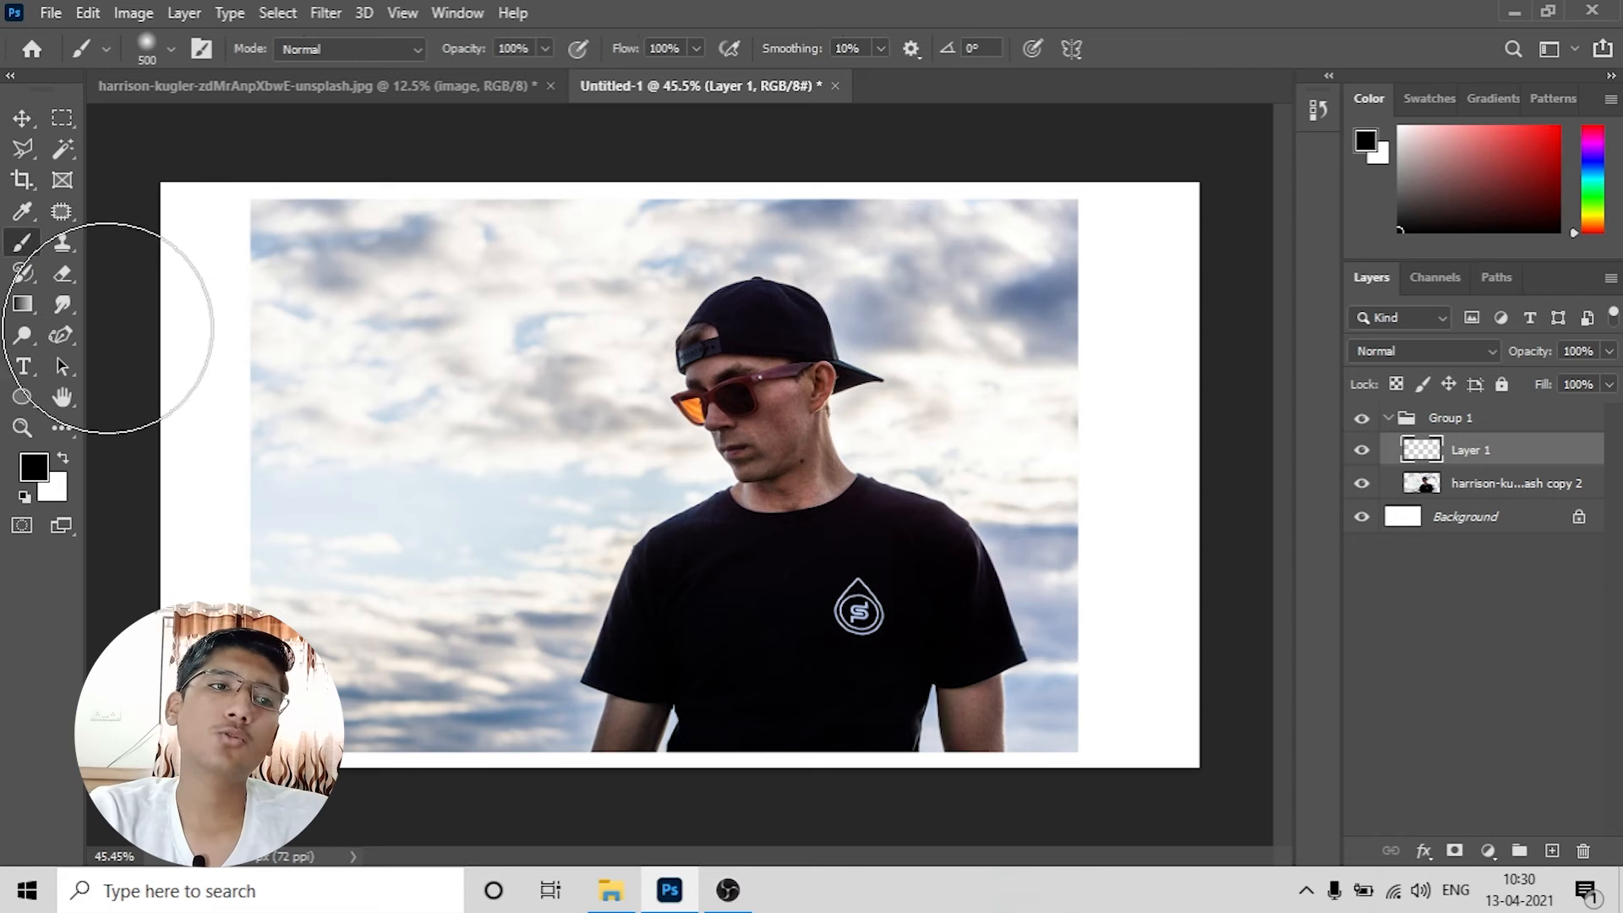
pyautogui.moveTo(304, 225)
pyautogui.mouseDown()
pyautogui.moveTo(285, 338)
pyautogui.moveTo(347, 654)
pyautogui.moveTo(314, 724)
pyautogui.moveTo(282, 701)
pyautogui.moveTo(276, 401)
pyautogui.moveTo(371, 259)
pyautogui.moveTo(439, 424)
pyautogui.moveTo(439, 652)
pyautogui.moveTo(403, 652)
pyautogui.mouseUp()
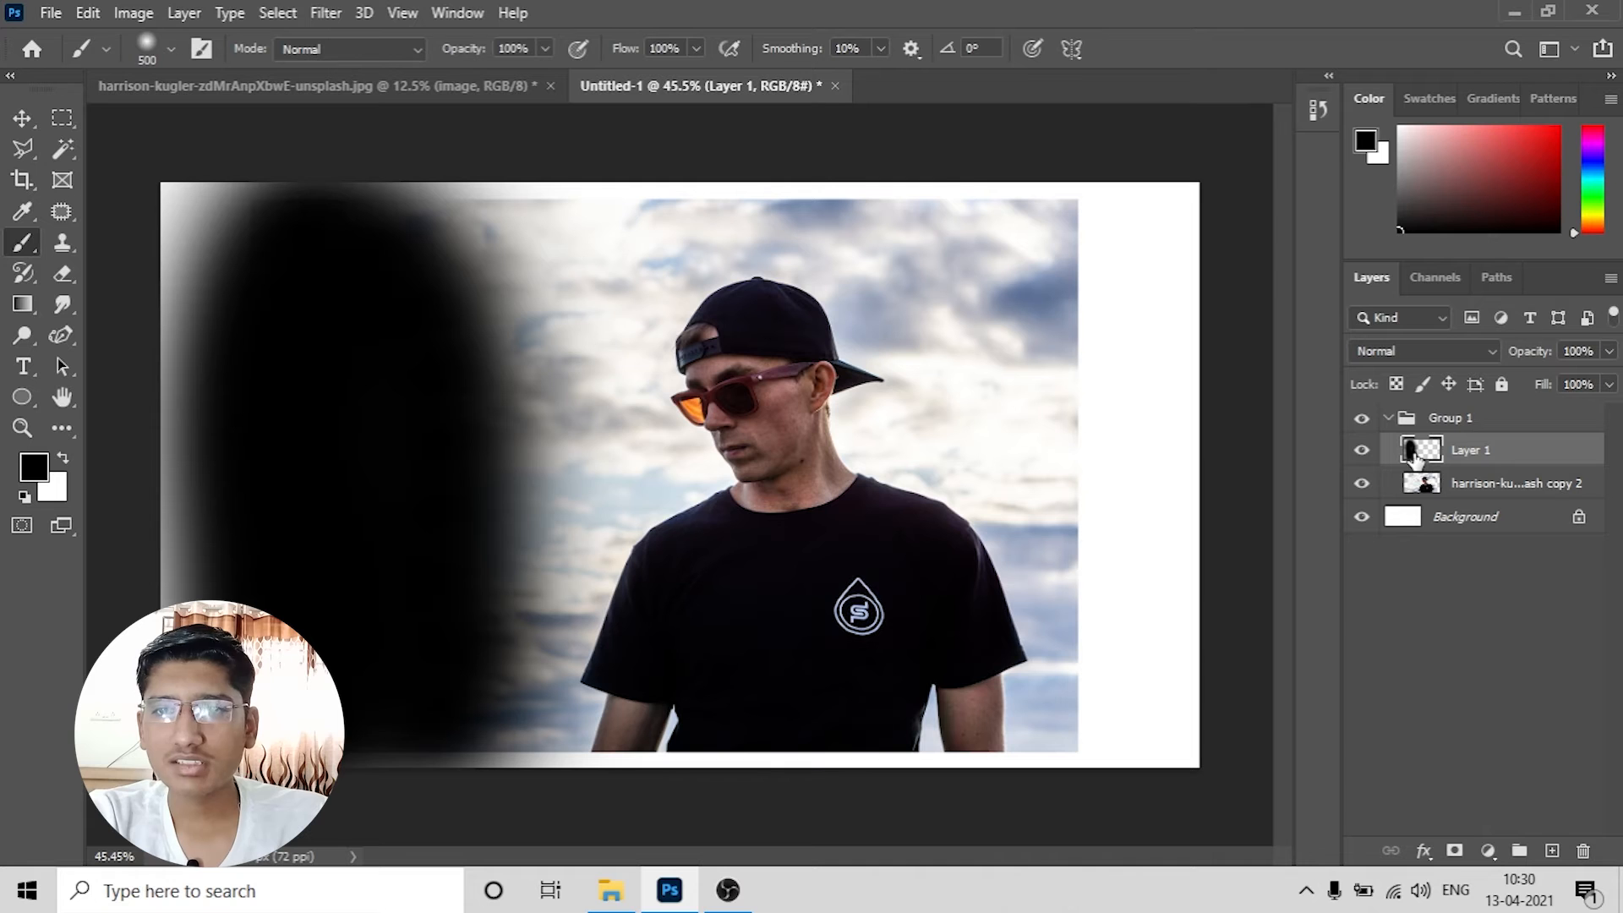
# Step: Show the rulers, try transforming the black painted layer separately from the photo, and shift it slightly to the right
pyautogui.press('v')
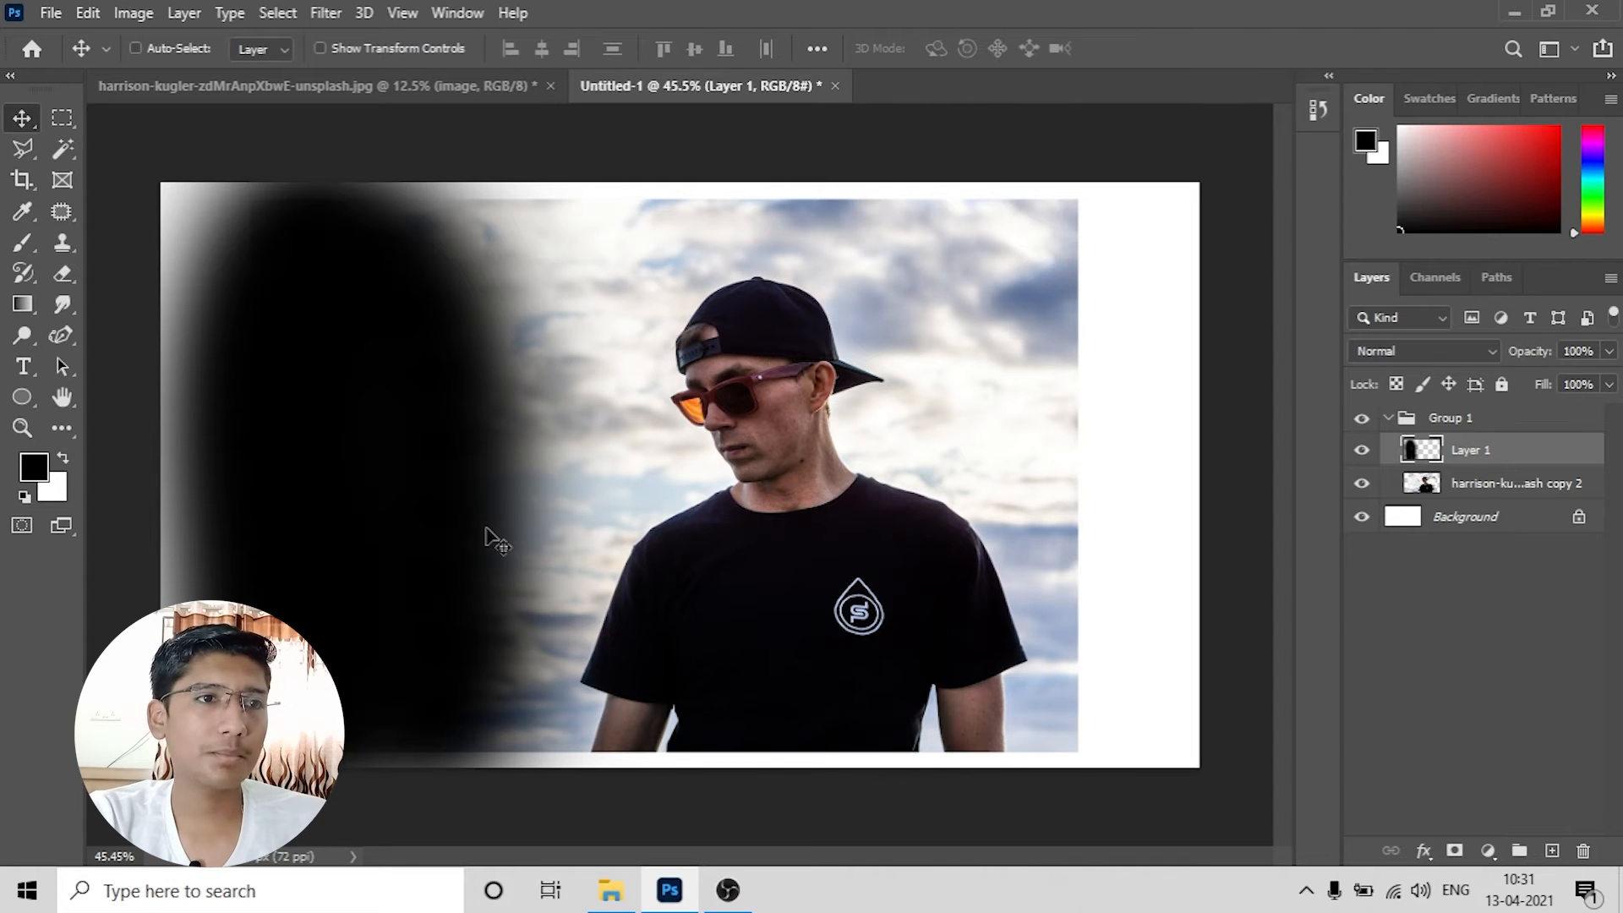
pyautogui.hotkey('ctrl', 'r')
pyautogui.hotkey('ctrl', 't')
pyautogui.moveTo(457, 567); pyautogui.dragTo(615, 444)
pyautogui.moveTo(824, 658); pyautogui.dragTo(665, 465)
pyautogui.hotkey('ctrl', 'z')
pyautogui.moveTo(575, 410); pyautogui.dragTo(538, 647)
pyautogui.press('Return')
pyautogui.moveTo(541, 545); pyautogui.dragTo(504, 427)
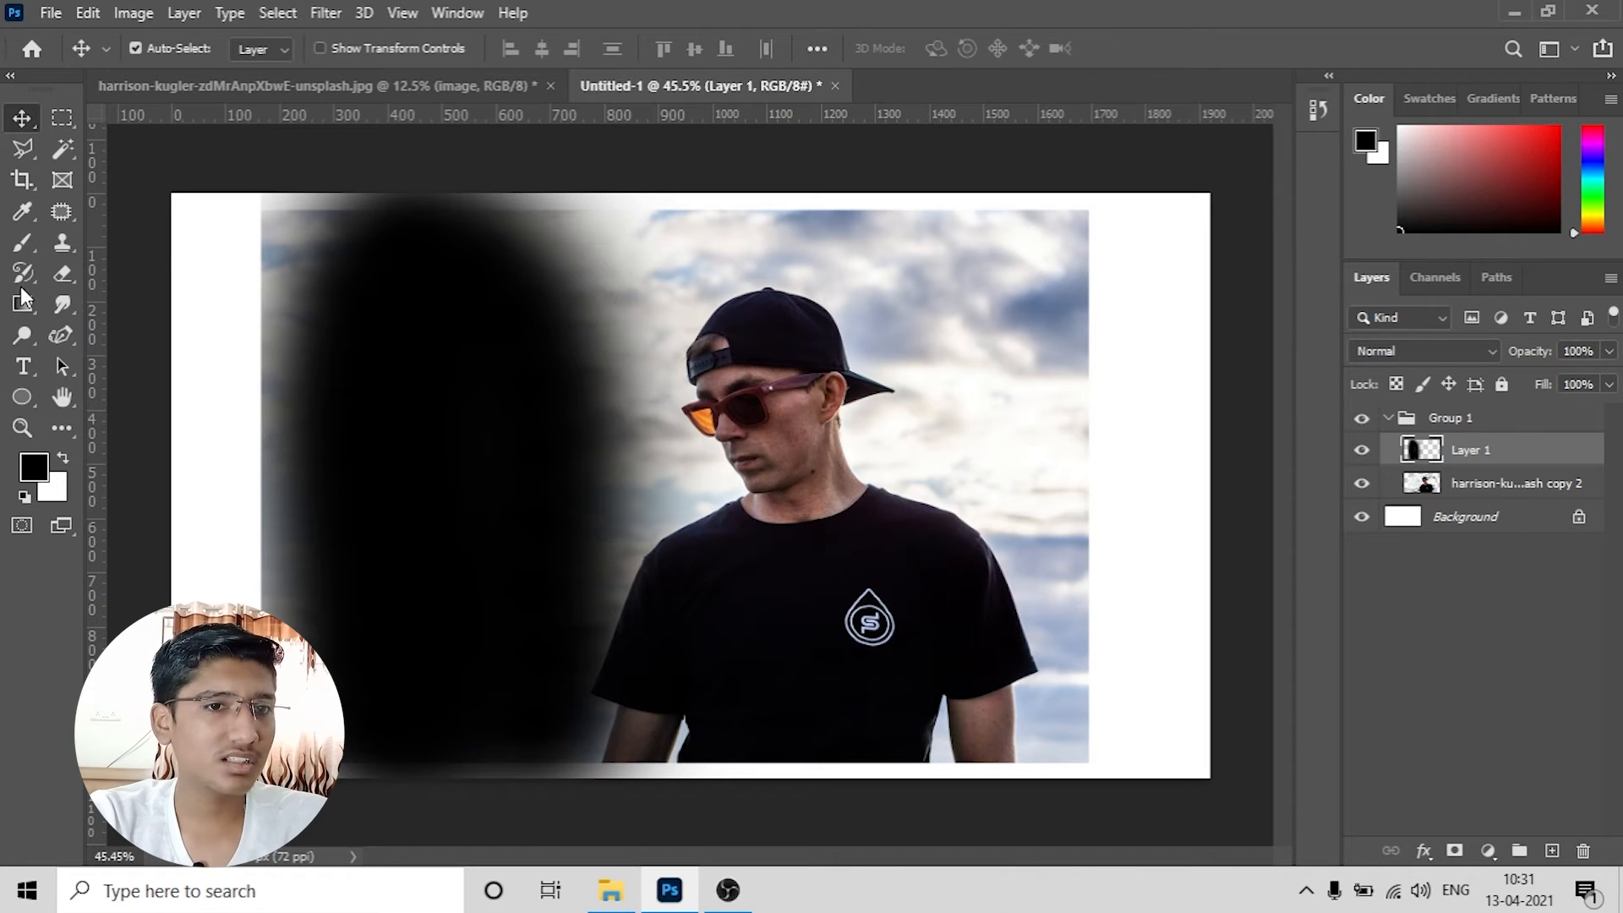
# Step: Try erasing streaks across the black paint, undo the erasing, and delete the painted layer
pyautogui.click(61, 273)
pyautogui.moveTo(617, 254); pyautogui.dragTo(685, 379)
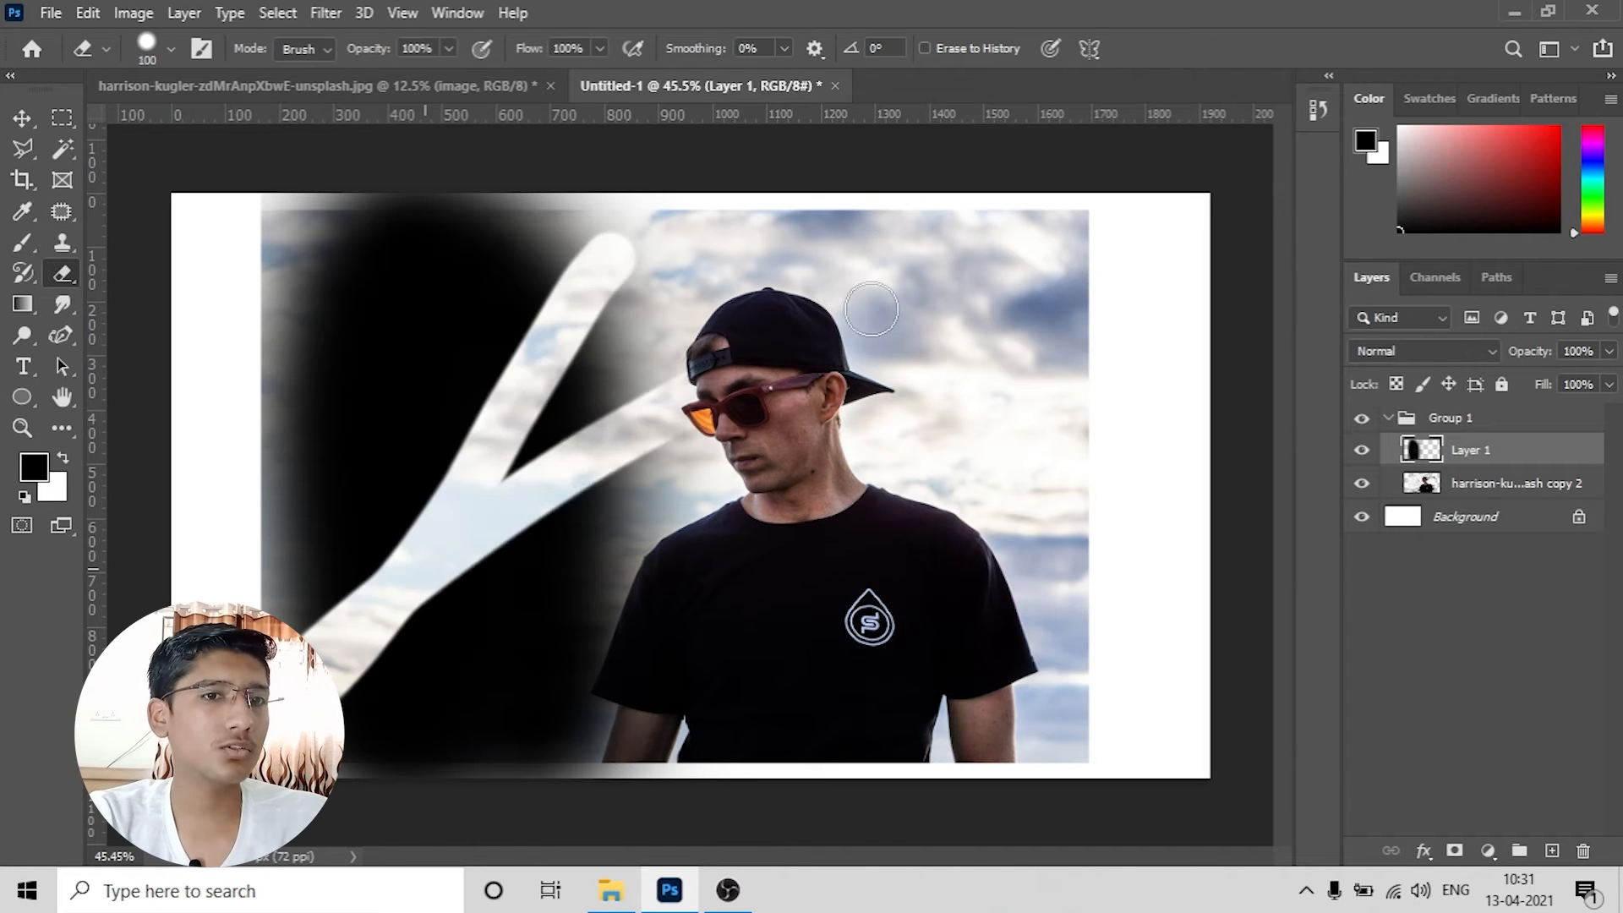
pyautogui.hotkey('ctrl', 'z')
pyautogui.click(22, 118)
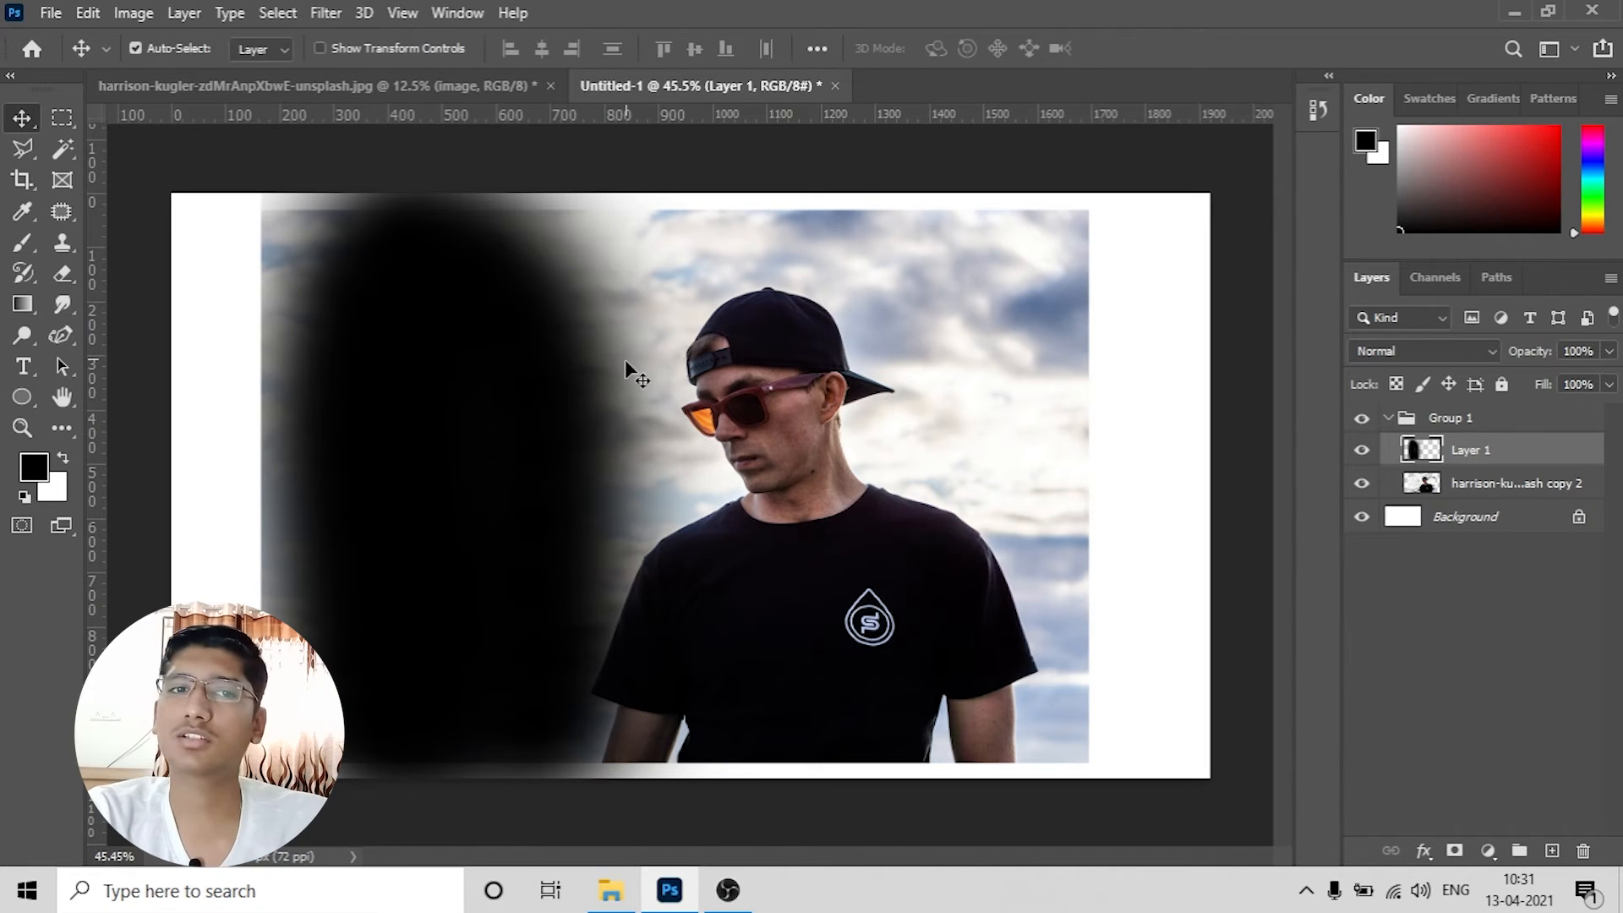
pyautogui.press('Delete')
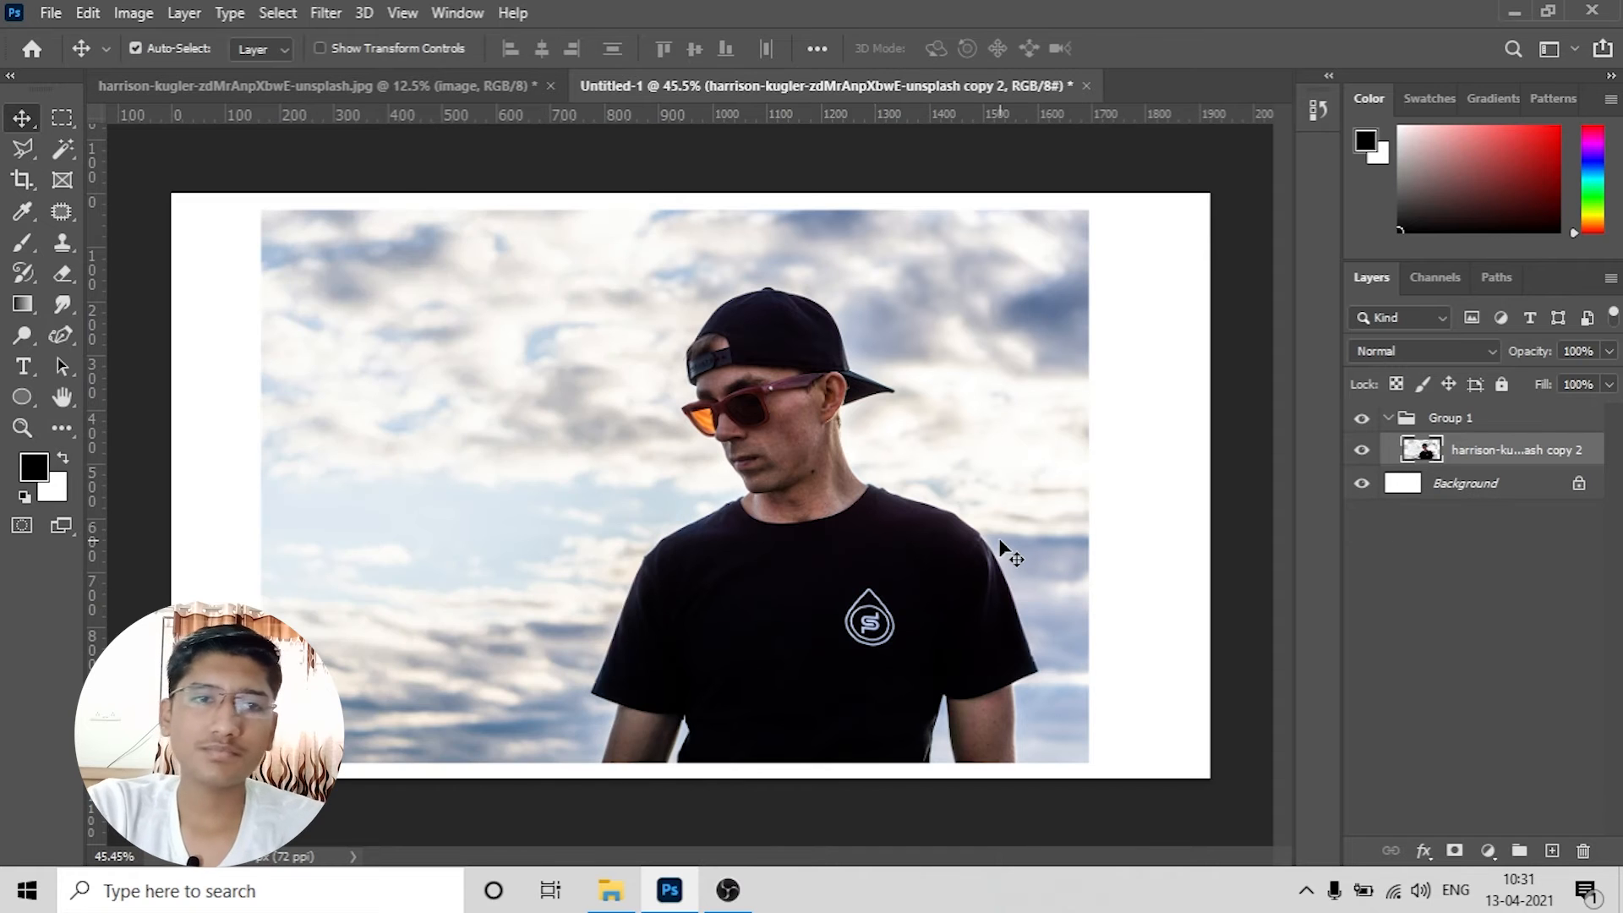
# Step: Delete the remaining photo layer from Group 1, leaving the white canvas empty
pyautogui.scroll(-1, 990, 564)
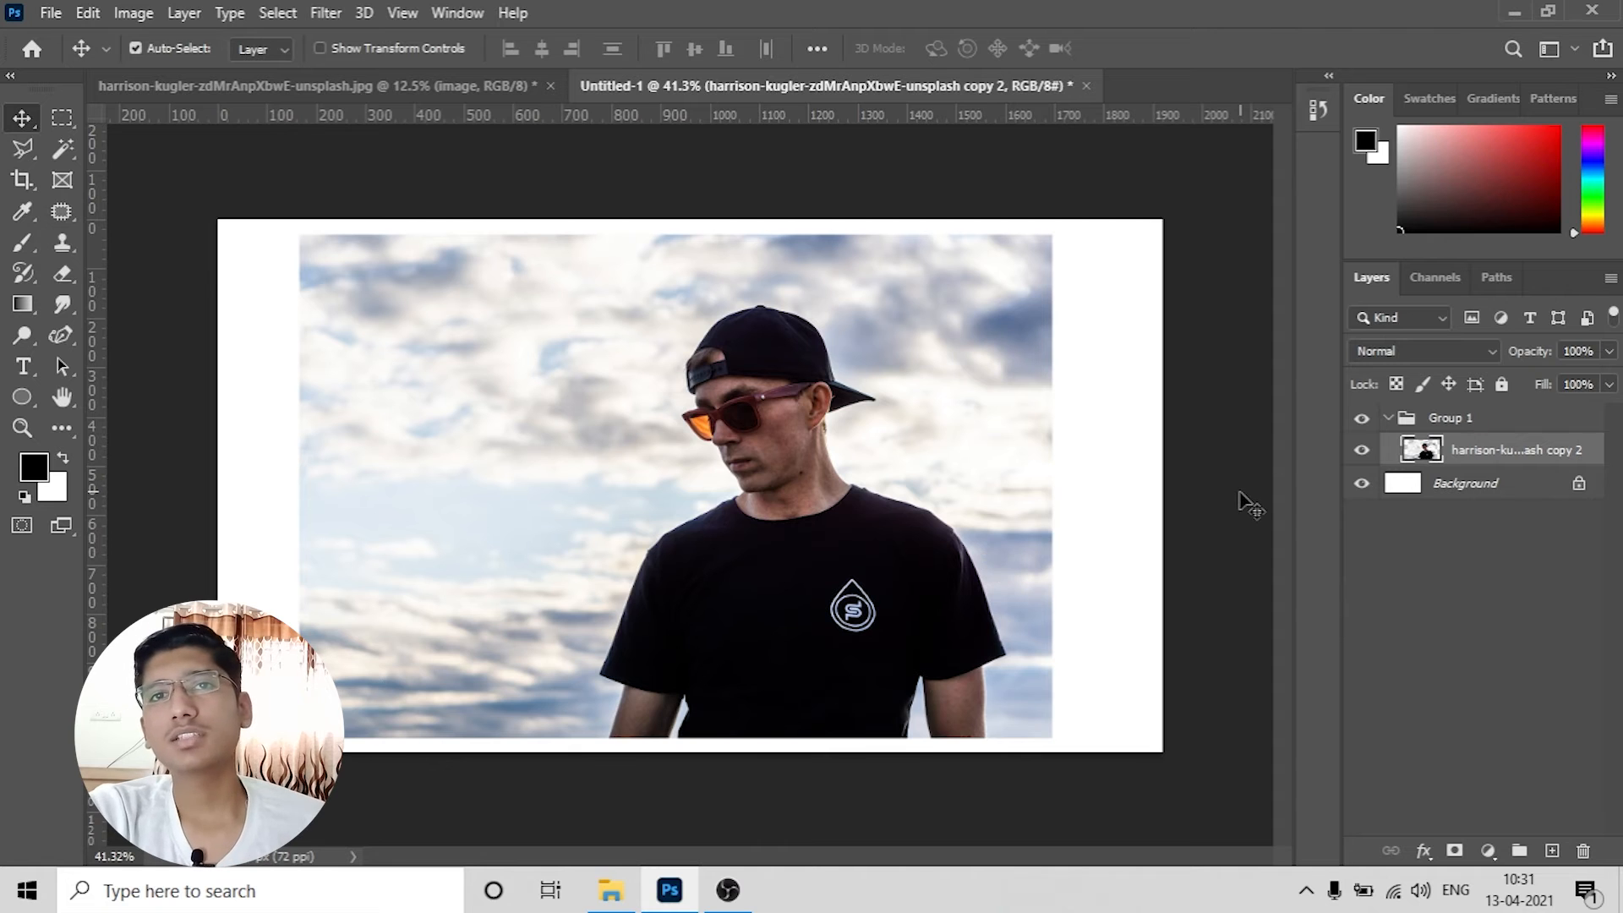
pyautogui.click(1154, 491)
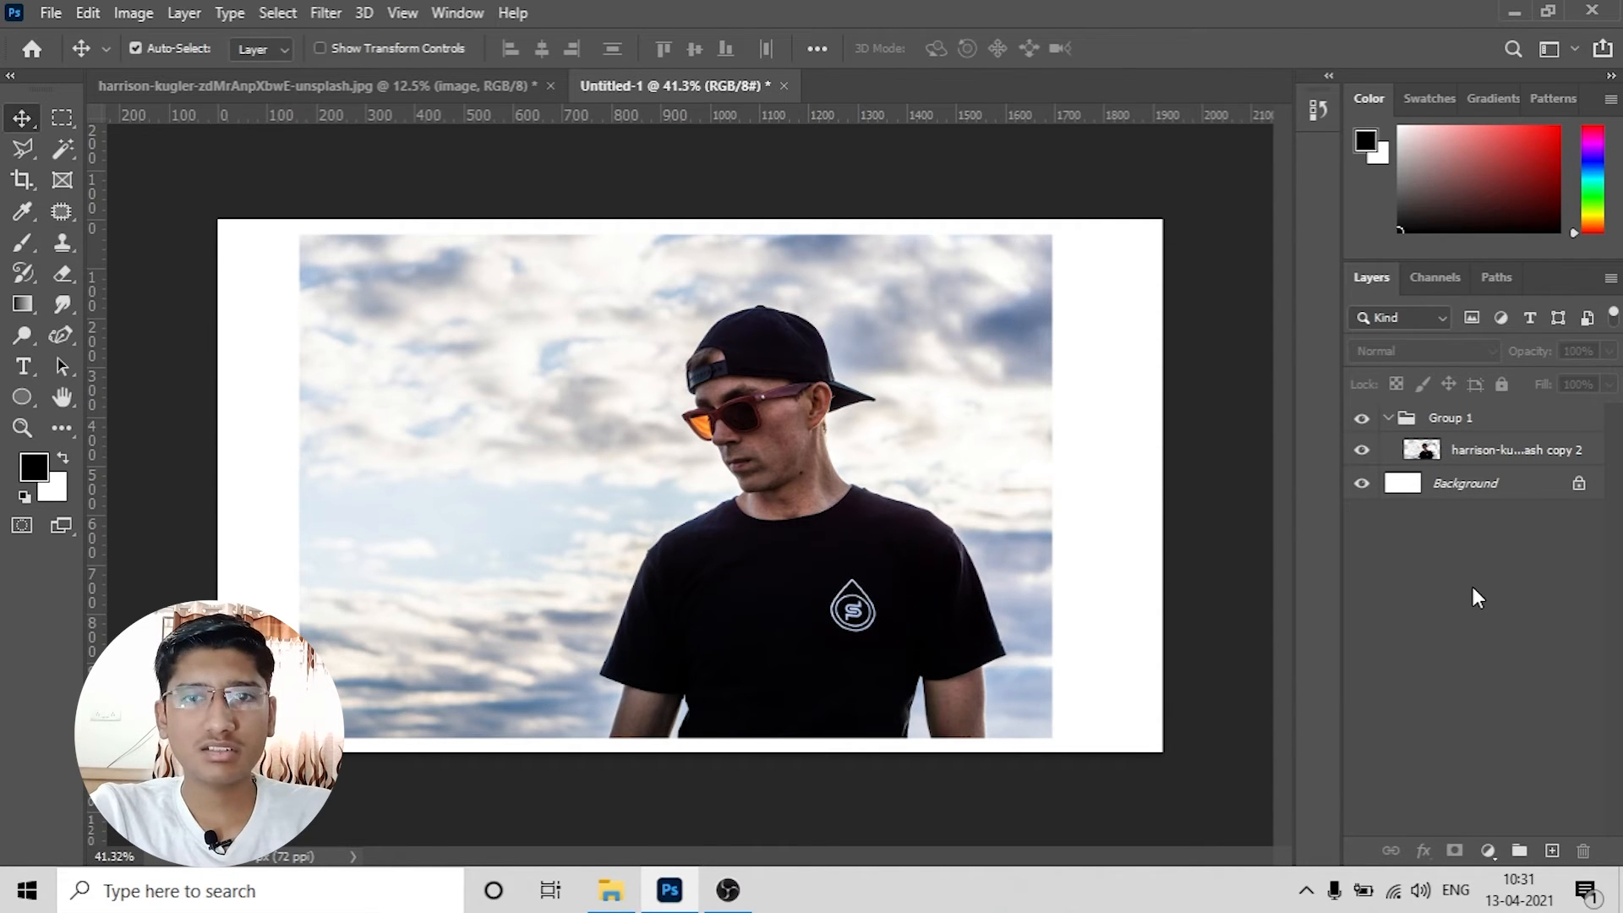
pyautogui.click(1030, 562)
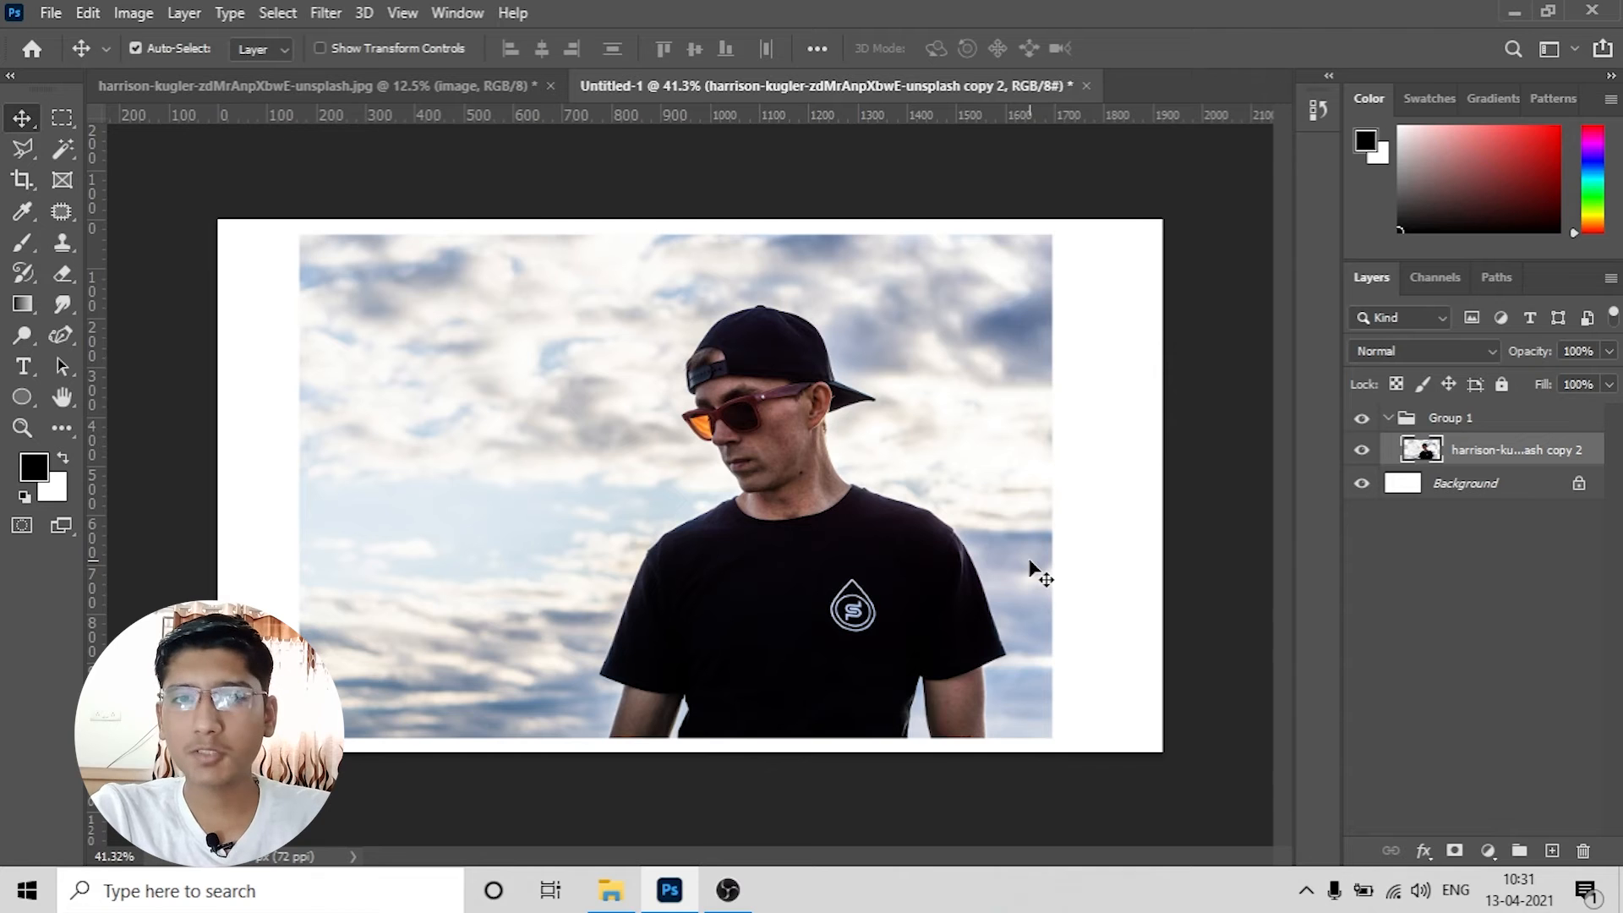
pyautogui.press('Delete')
# Step: Close the original photo document without saving its changes
pyautogui.click(354, 76)
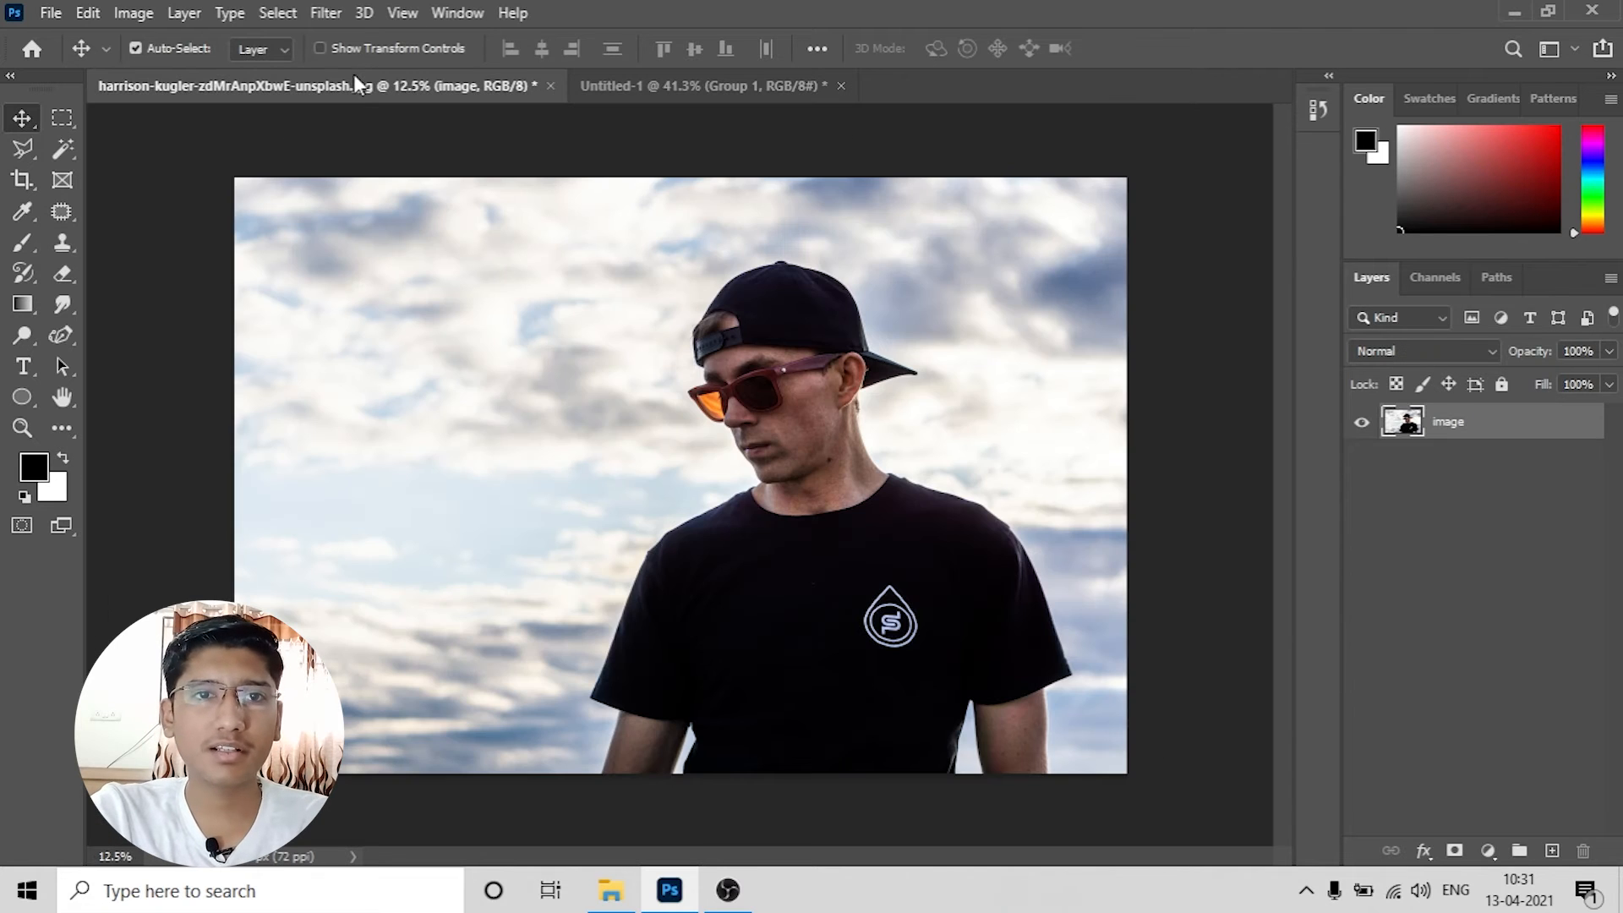
pyautogui.click(550, 85)
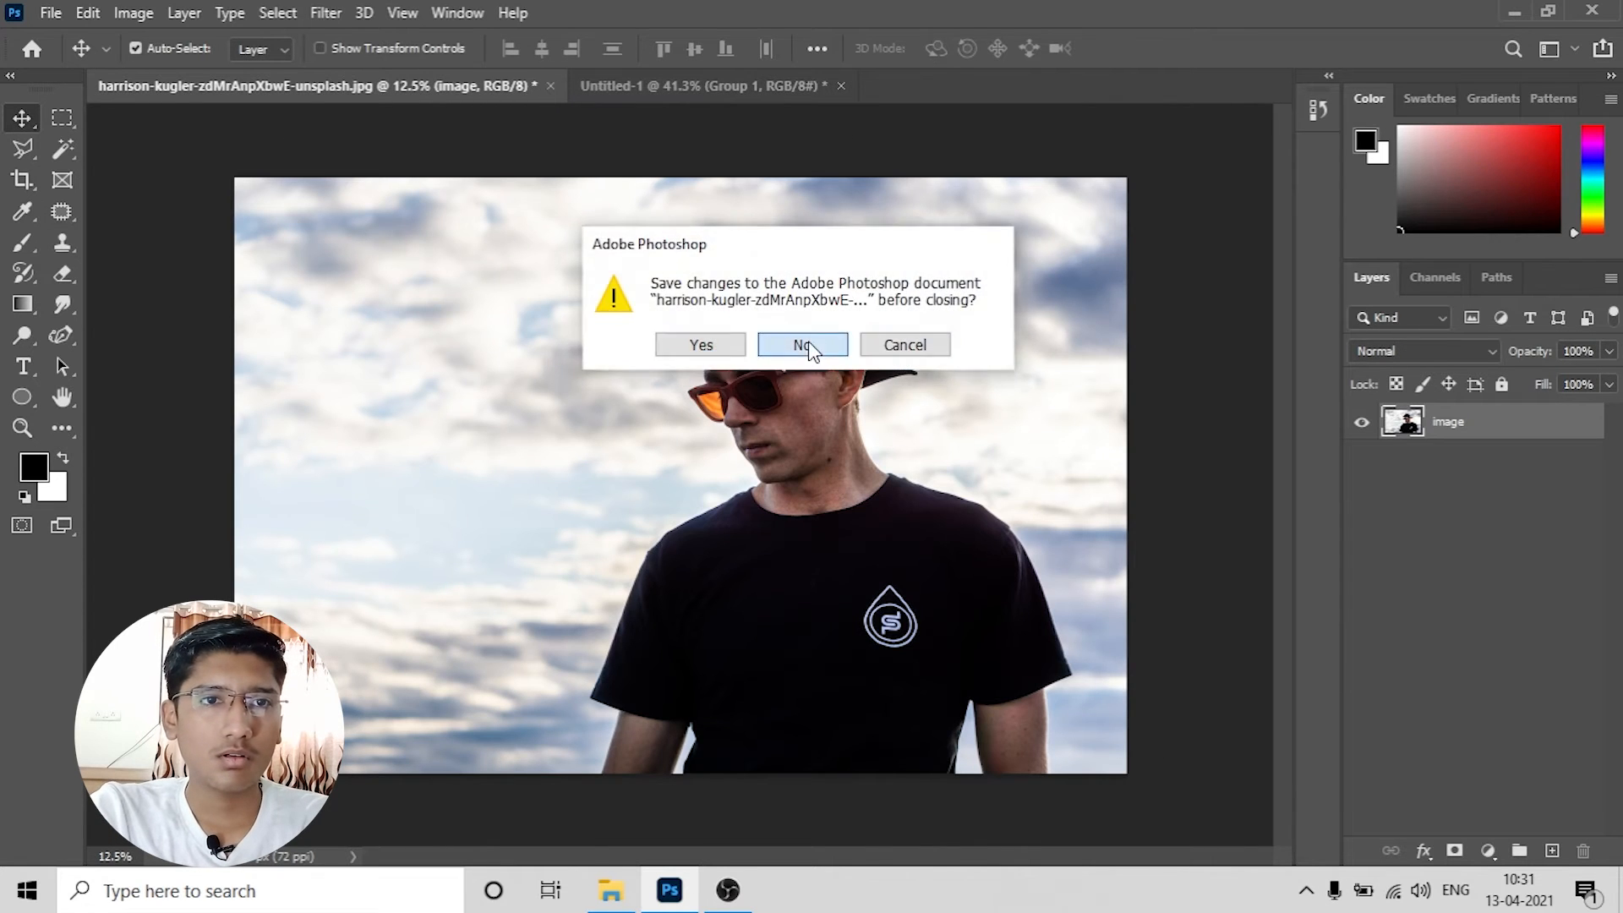
pyautogui.click(804, 344)
# Step: Place the photo file of the man in the black cap onto the Untitled-1 canvas and commit its placement
pyautogui.click(1513, 12)
pyautogui.moveTo(649, 459); pyautogui.dragTo(439, 372)
pyautogui.moveTo(538, 321); pyautogui.dragTo(806, 365)
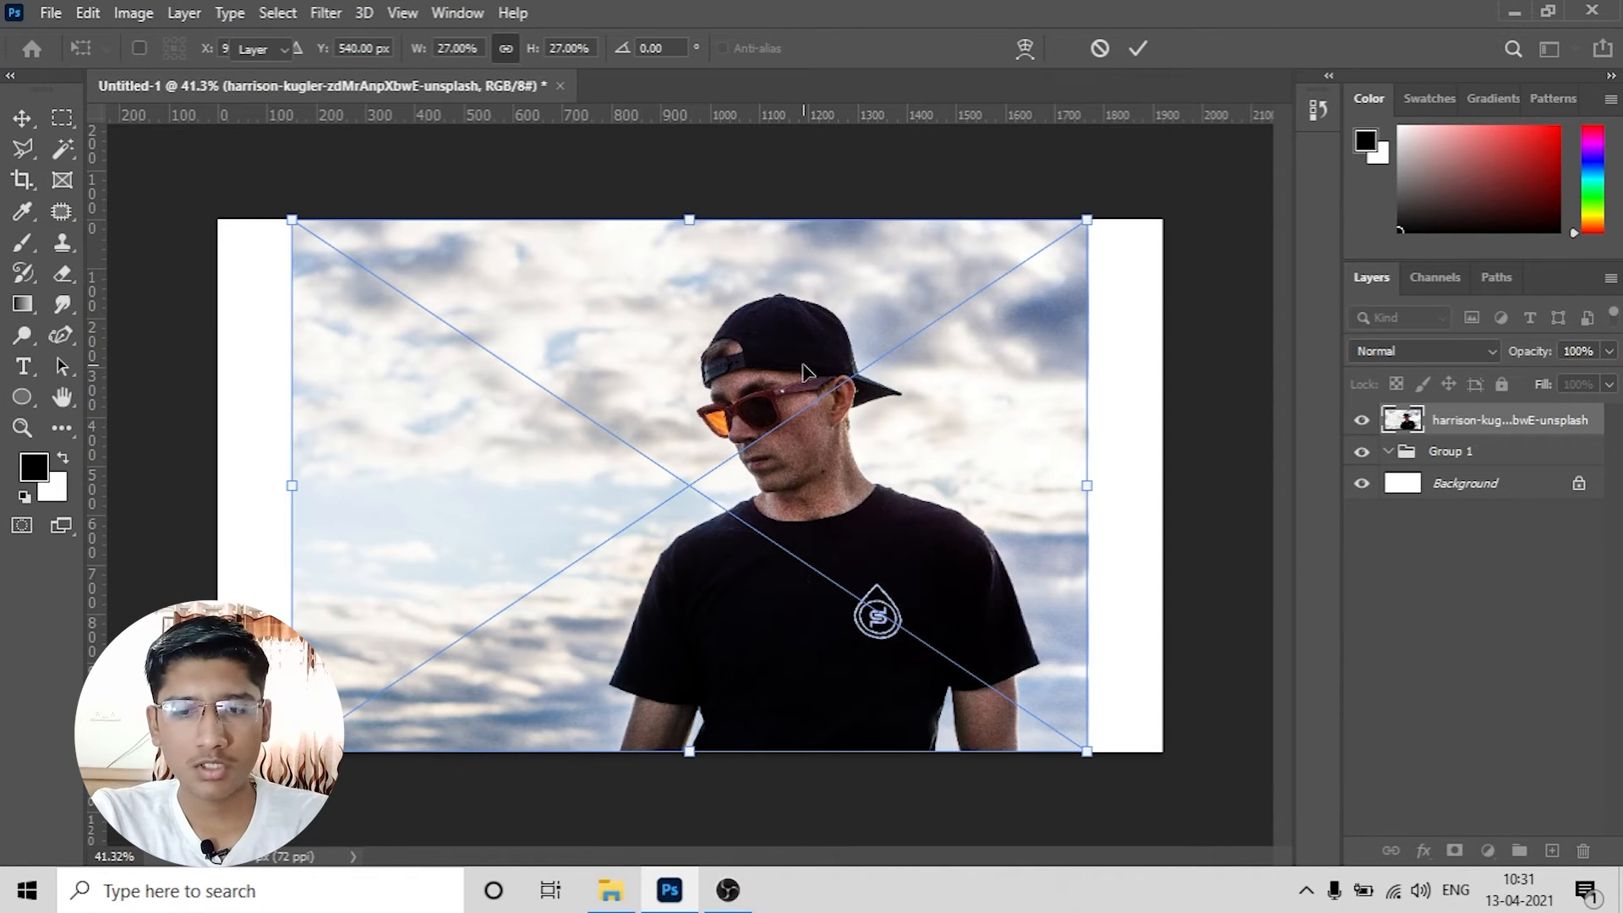
pyautogui.press('Return')
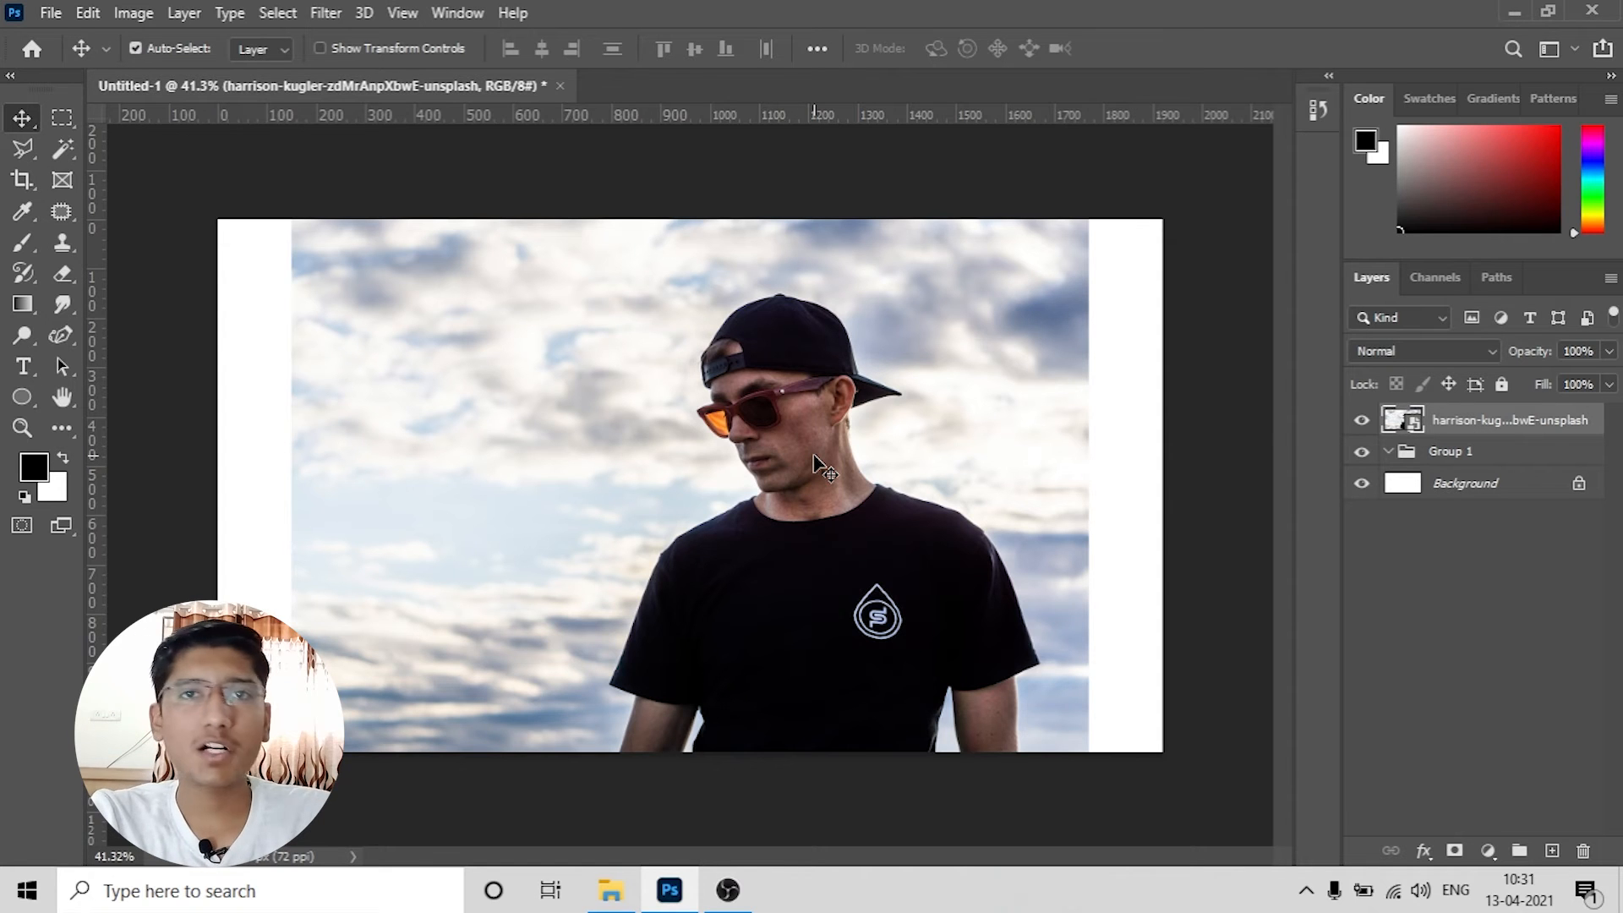
# Step: Shrink the placed smart object photo to a tiny thumbnail with Free Transform and move it to the canvas's upper right
pyautogui.hotkey('ctrl', 't')
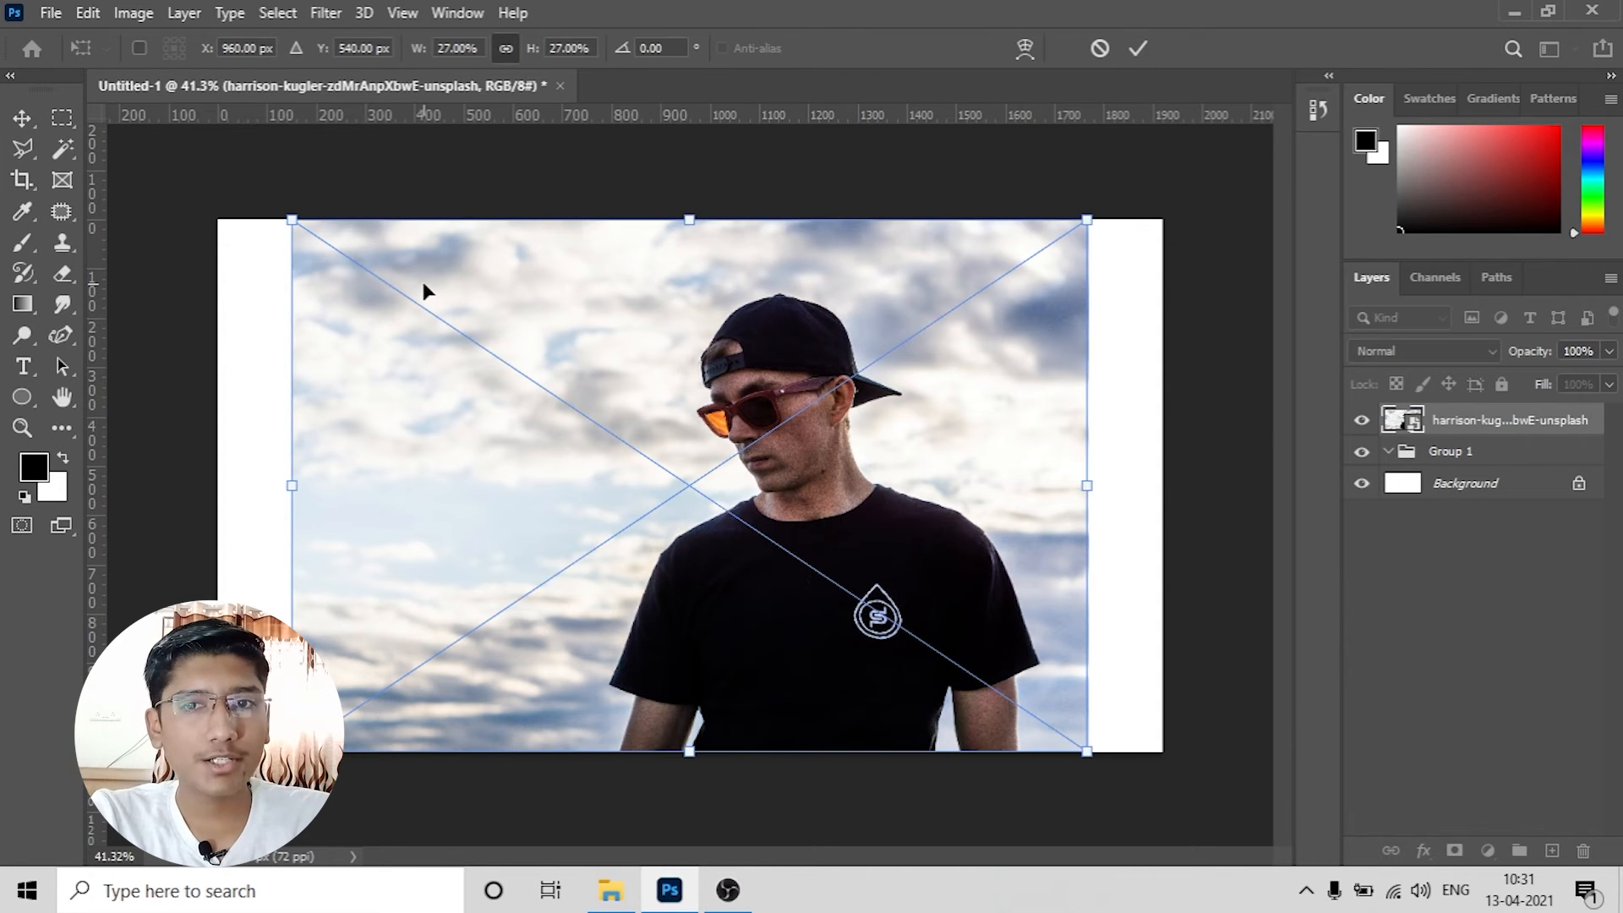
pyautogui.moveTo(287, 215); pyautogui.dragTo(1047, 681)
pyautogui.press('Return')
pyautogui.moveTo(1068, 743); pyautogui.dragTo(1004, 428)
# Step: Examine the tiny photo's pixelation up close and return to the full canvas view
pyautogui.scroll(2, 996, 429)
pyautogui.scroll(1, 991, 419)
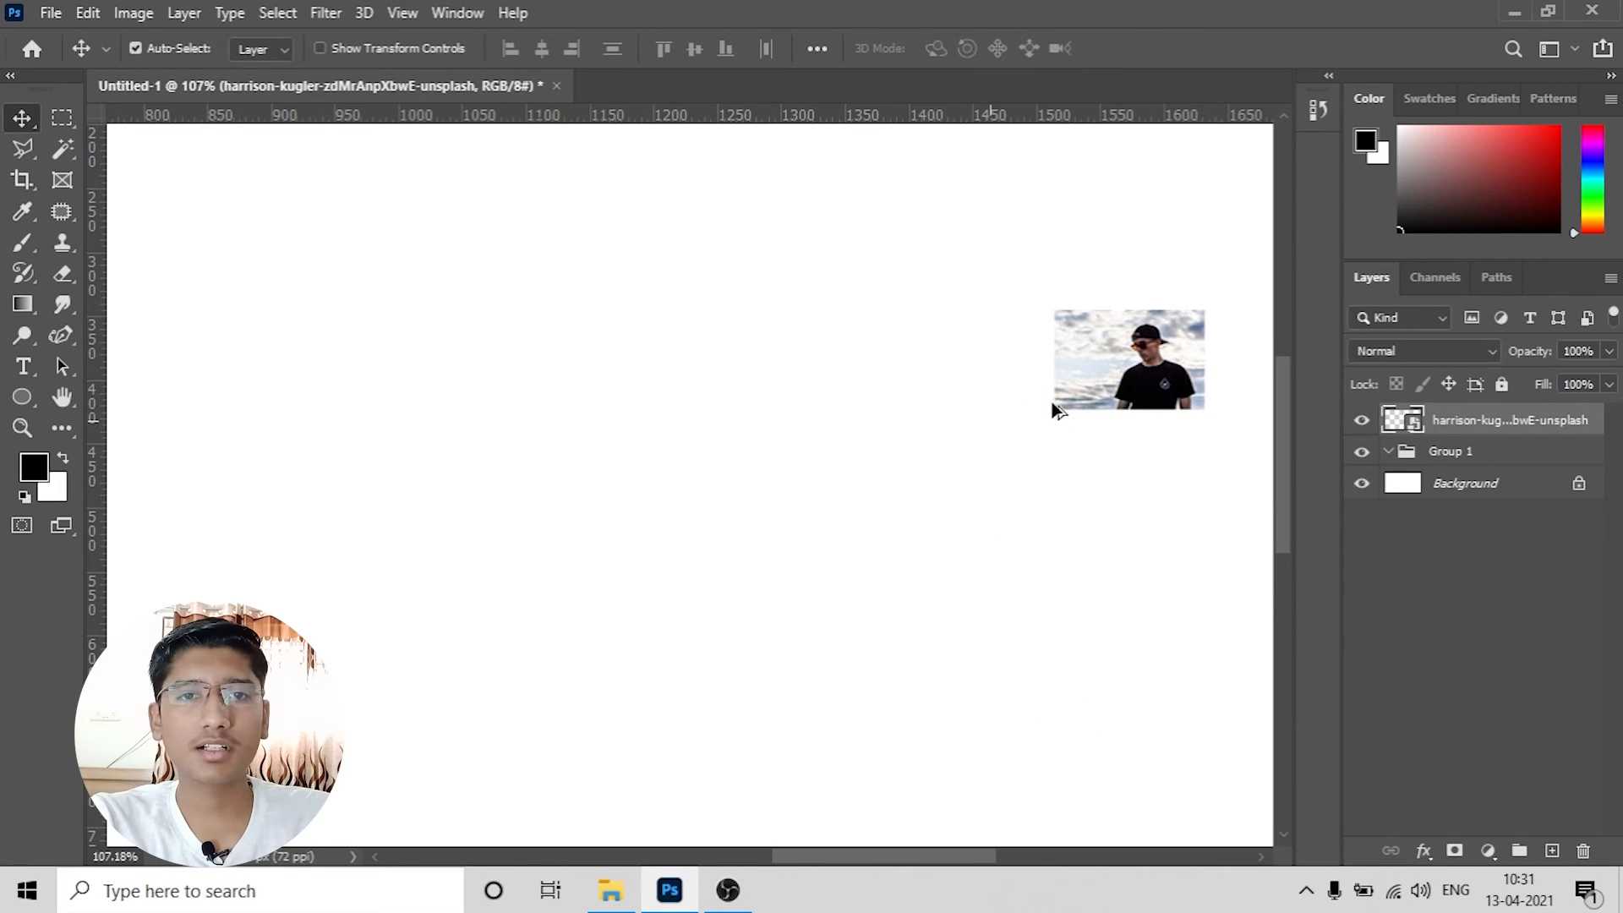
pyautogui.hscroll(3, 1051, 403)
pyautogui.scroll(3, 937, 404)
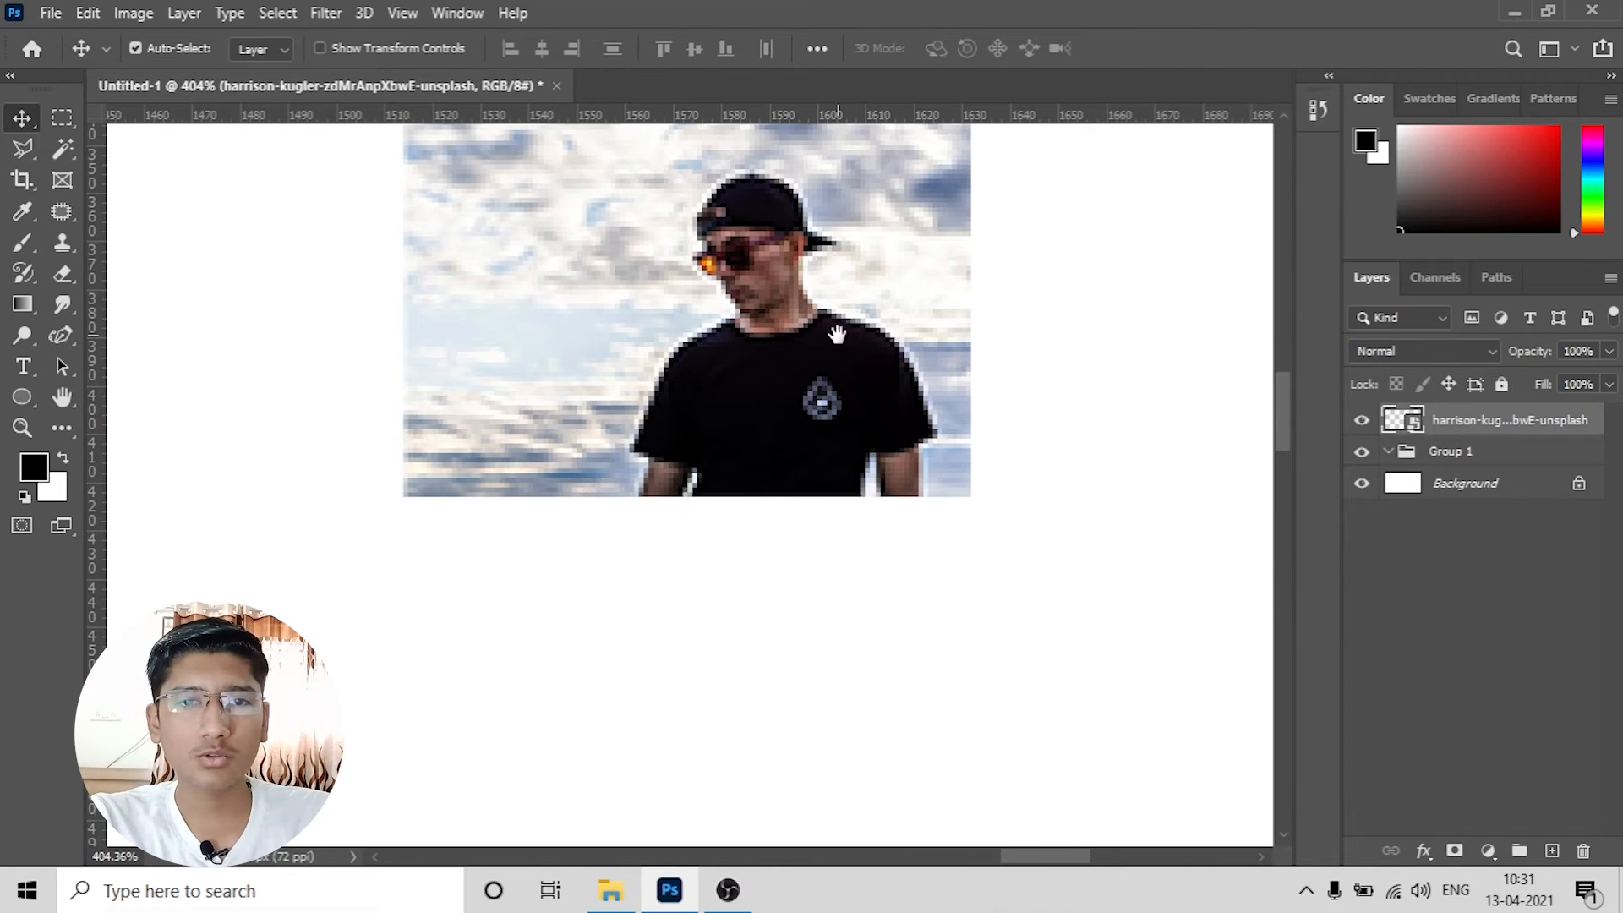
pyautogui.moveTo(743, 229); pyautogui.dragTo(755, 300)
pyautogui.scroll(2, 755, 299)
pyautogui.moveTo(760, 361); pyautogui.dragTo(795, 383)
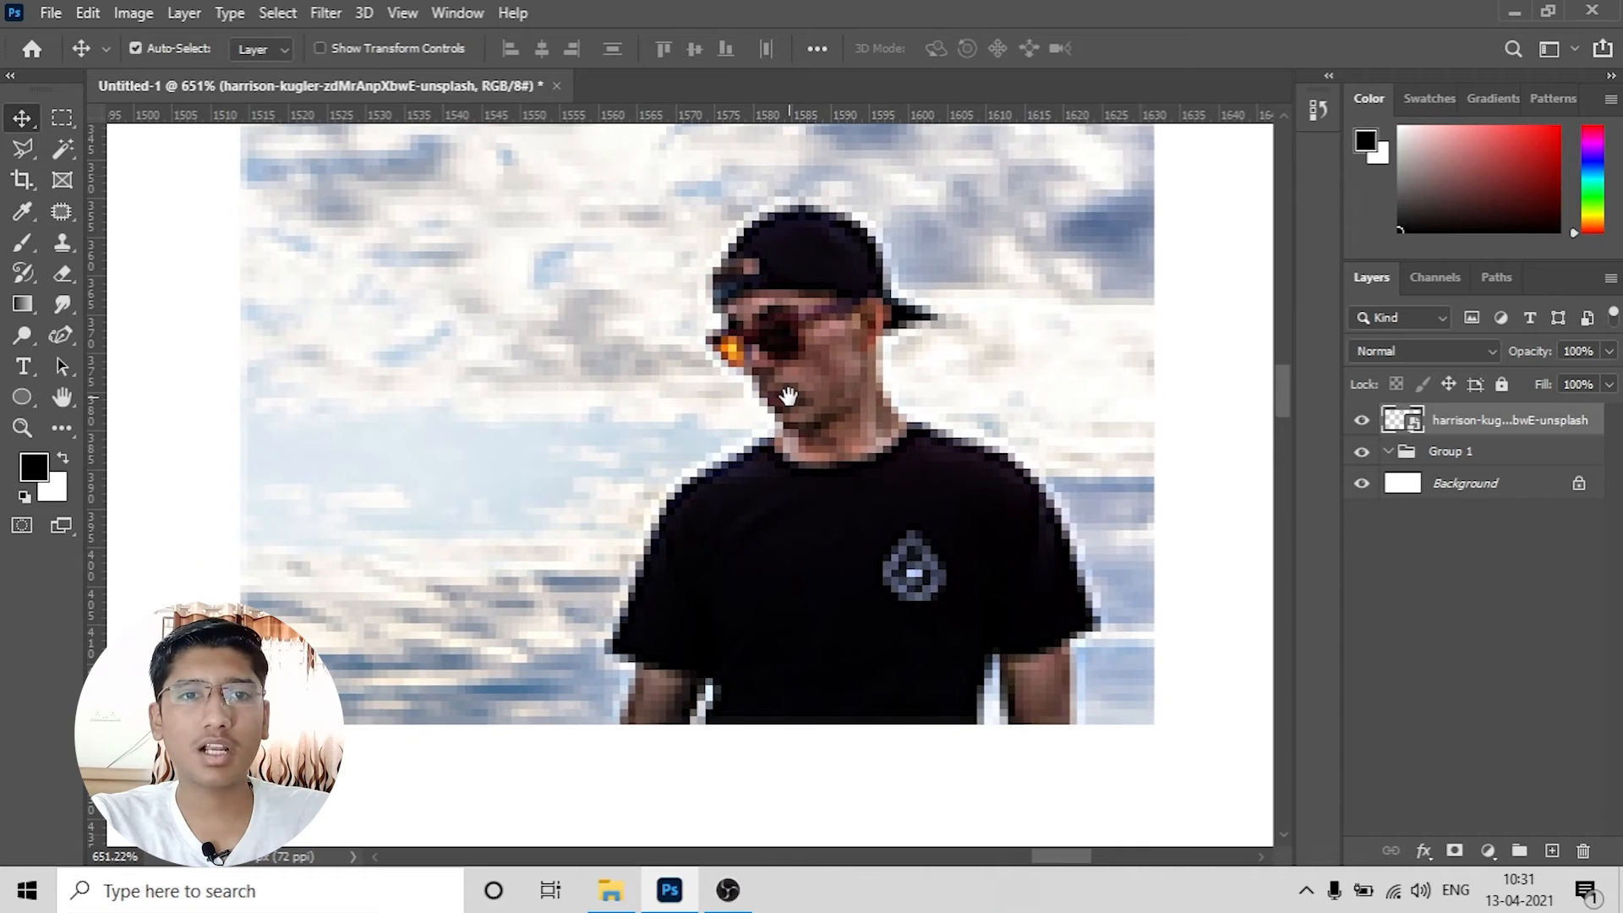
pyautogui.scroll(-5, 808, 426)
pyautogui.scroll(-3, 808, 427)
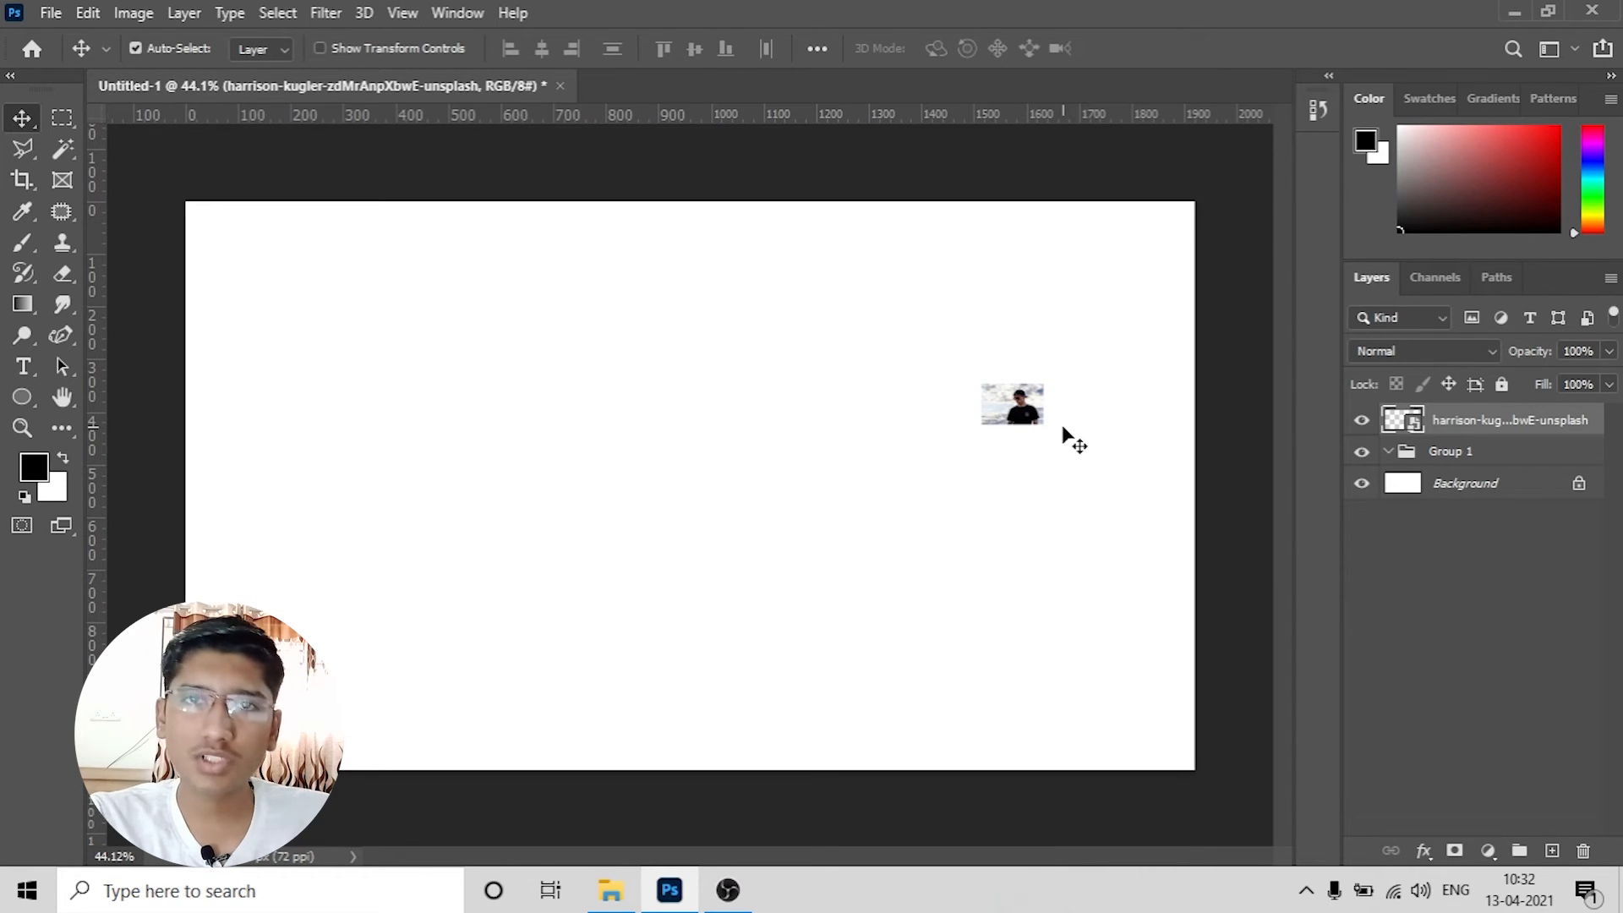
# Step: Undo the photo's move and shrinking, keeping the smart object photo at its original placed size
pyautogui.press('ctrl')
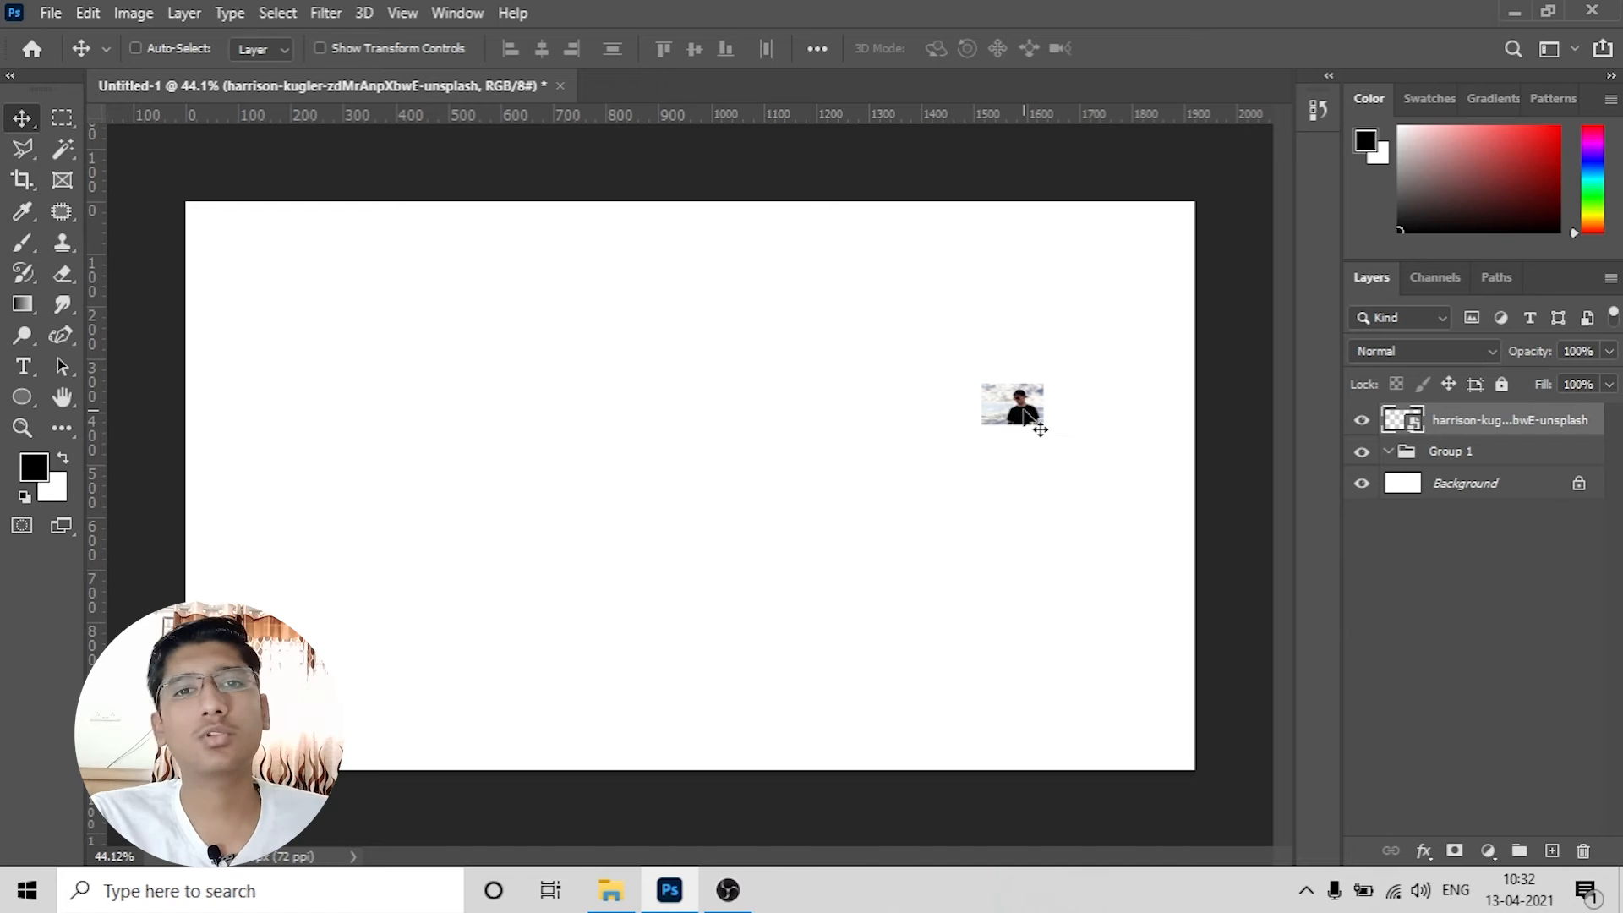
pyautogui.hotkey('ctrl', 'z')
pyautogui.hotkey('ctrl', 'z')
pyautogui.hotkey('ctrl', 'z')
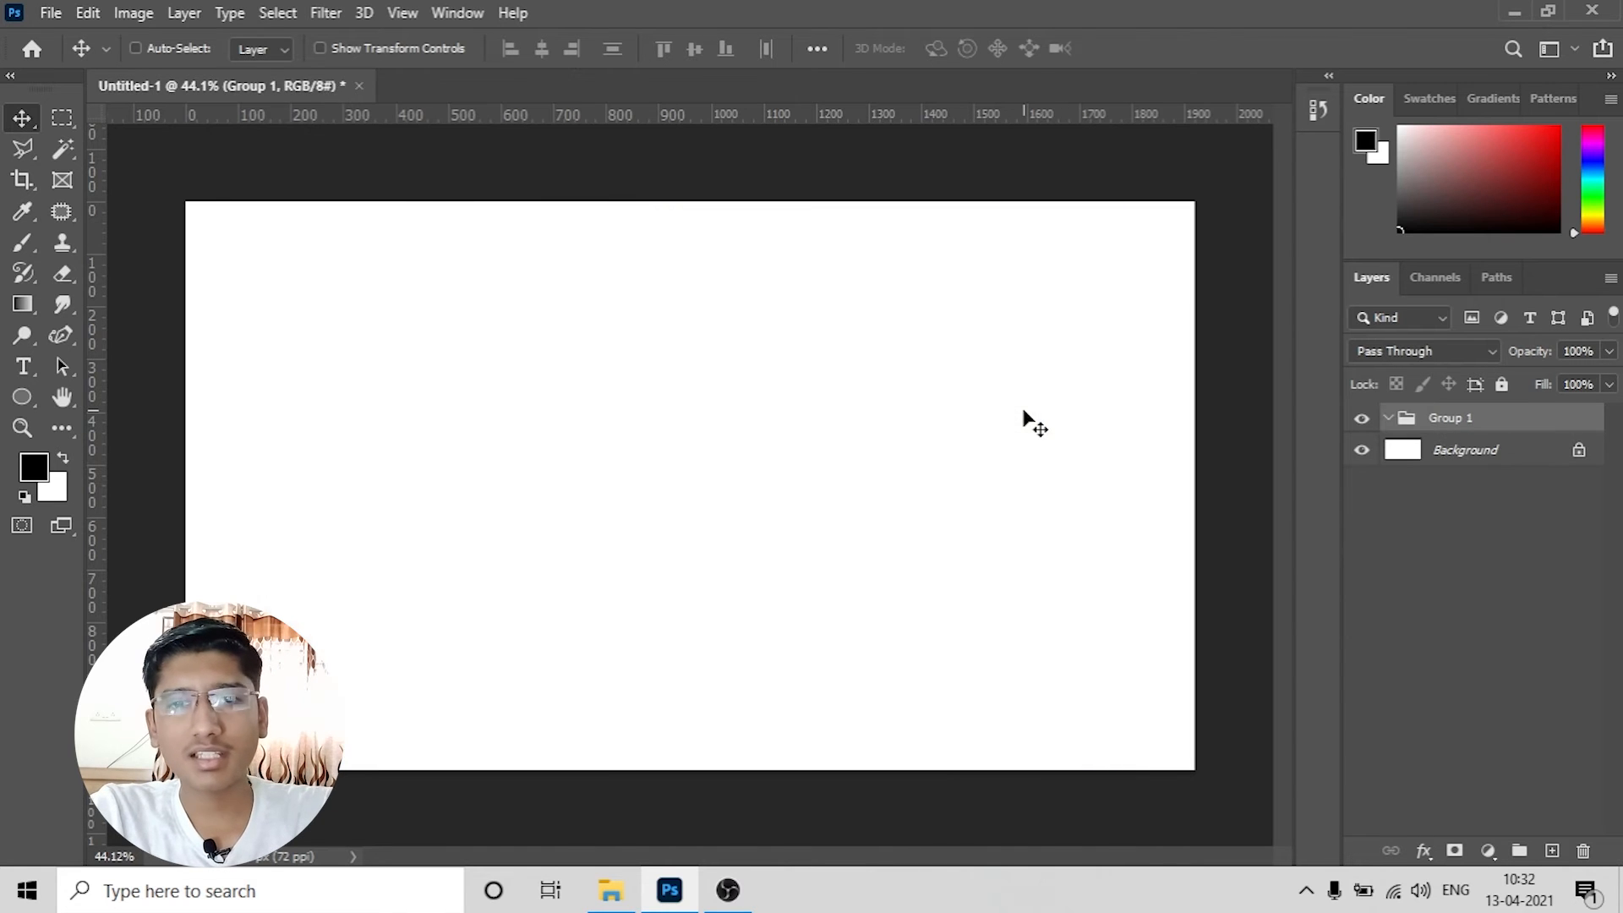
pyautogui.hotkey('ctrl', 'shift', 'z')
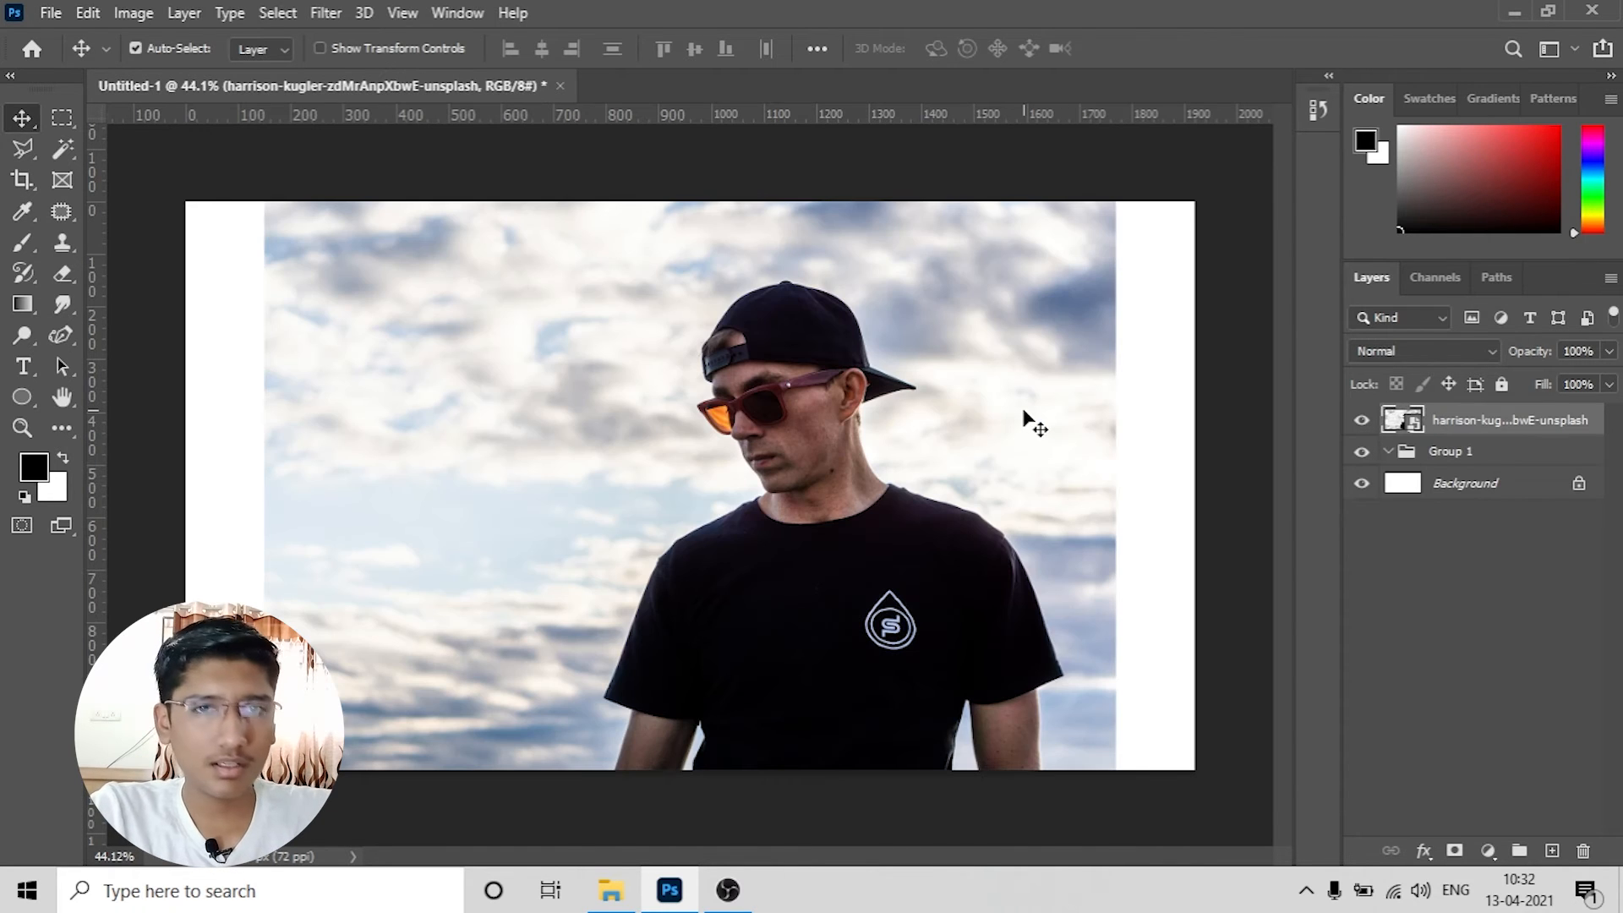
# Step: Shrink the smart object photo about its centre to 8% with Free Transform and commit the change
pyautogui.click(1179, 343)
pyautogui.click(974, 441)
pyautogui.press('ctrl')
pyautogui.hotkey('ctrl', 't')
pyautogui.moveTo(266, 203); pyautogui.dragTo(580, 388)
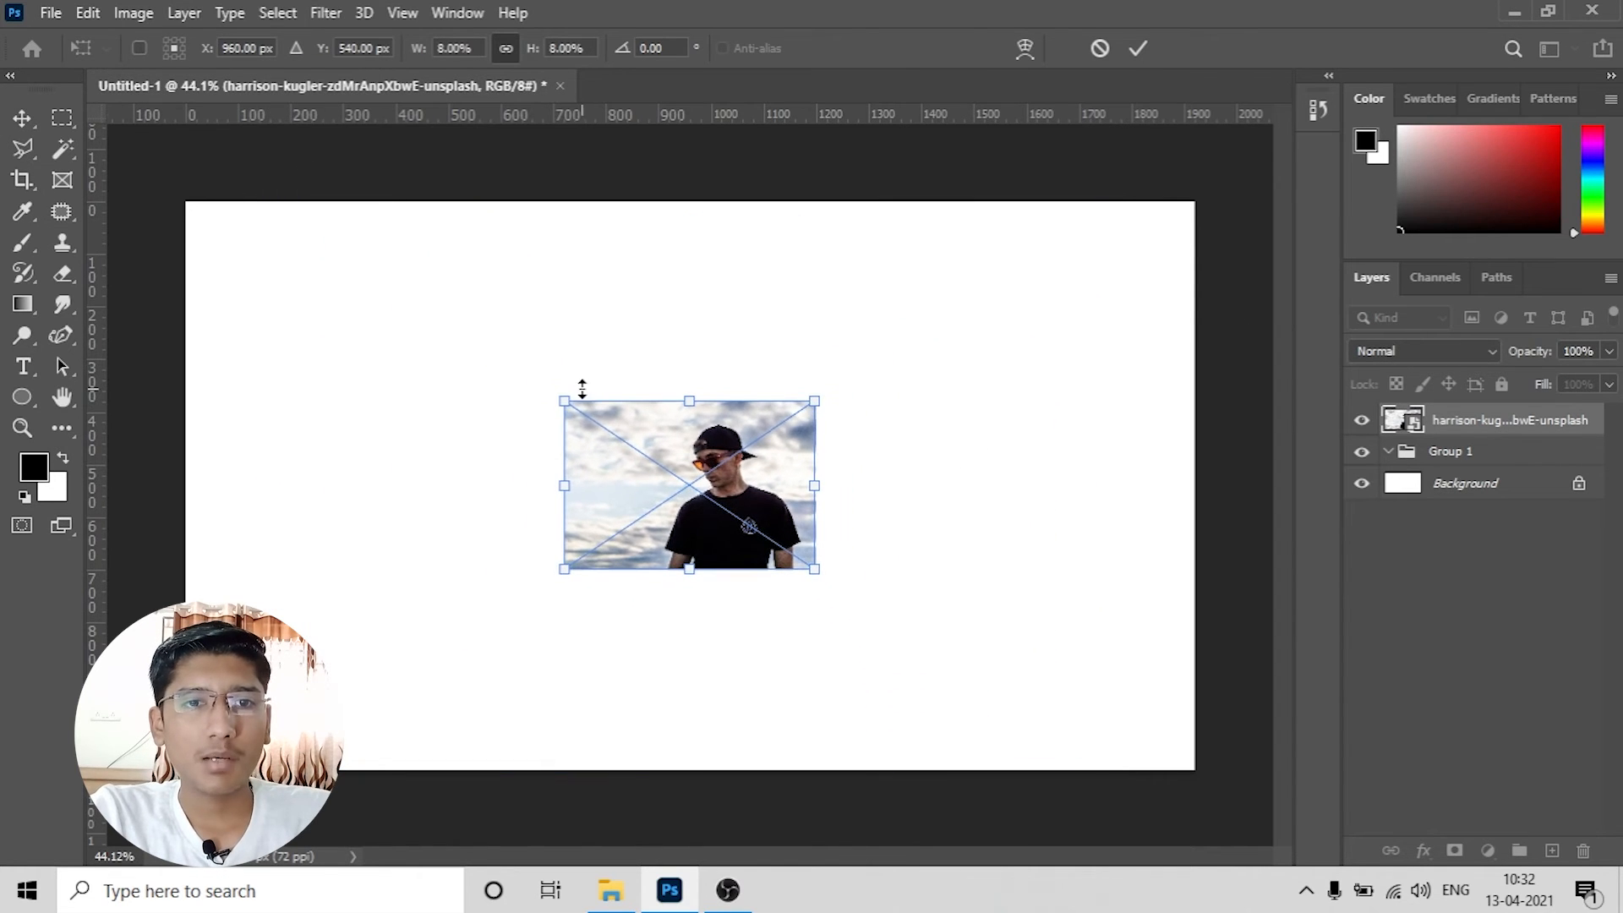
pyautogui.press('Return')
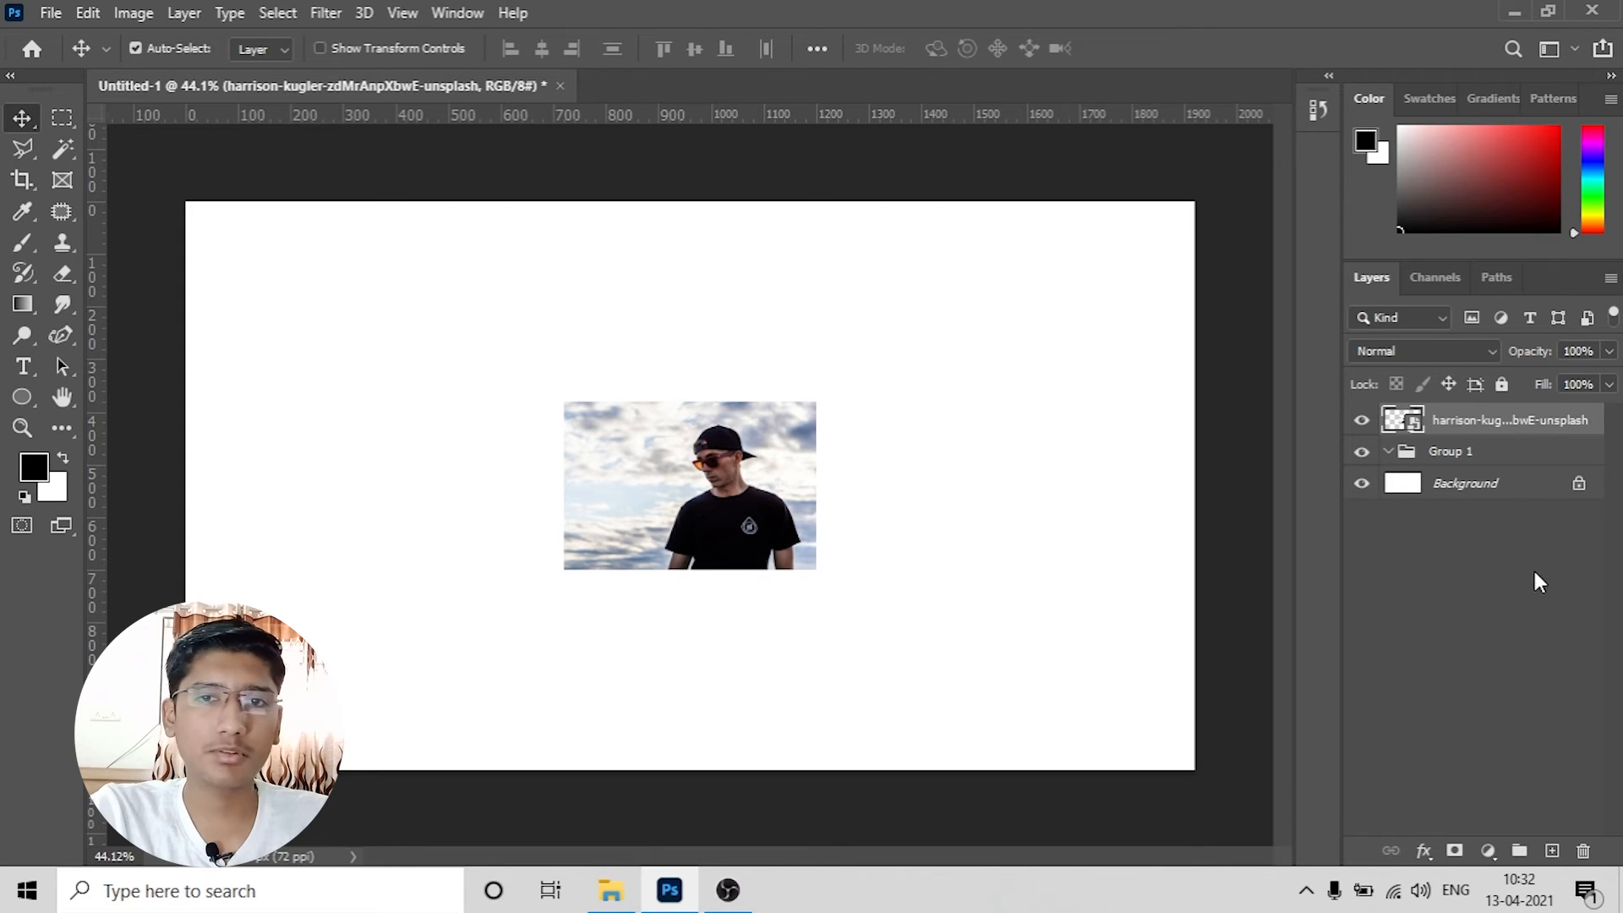
# Step: Rasterize the shrunken photo layer
pyautogui.rightClick(1406, 421)
pyautogui.click(1559, 421)
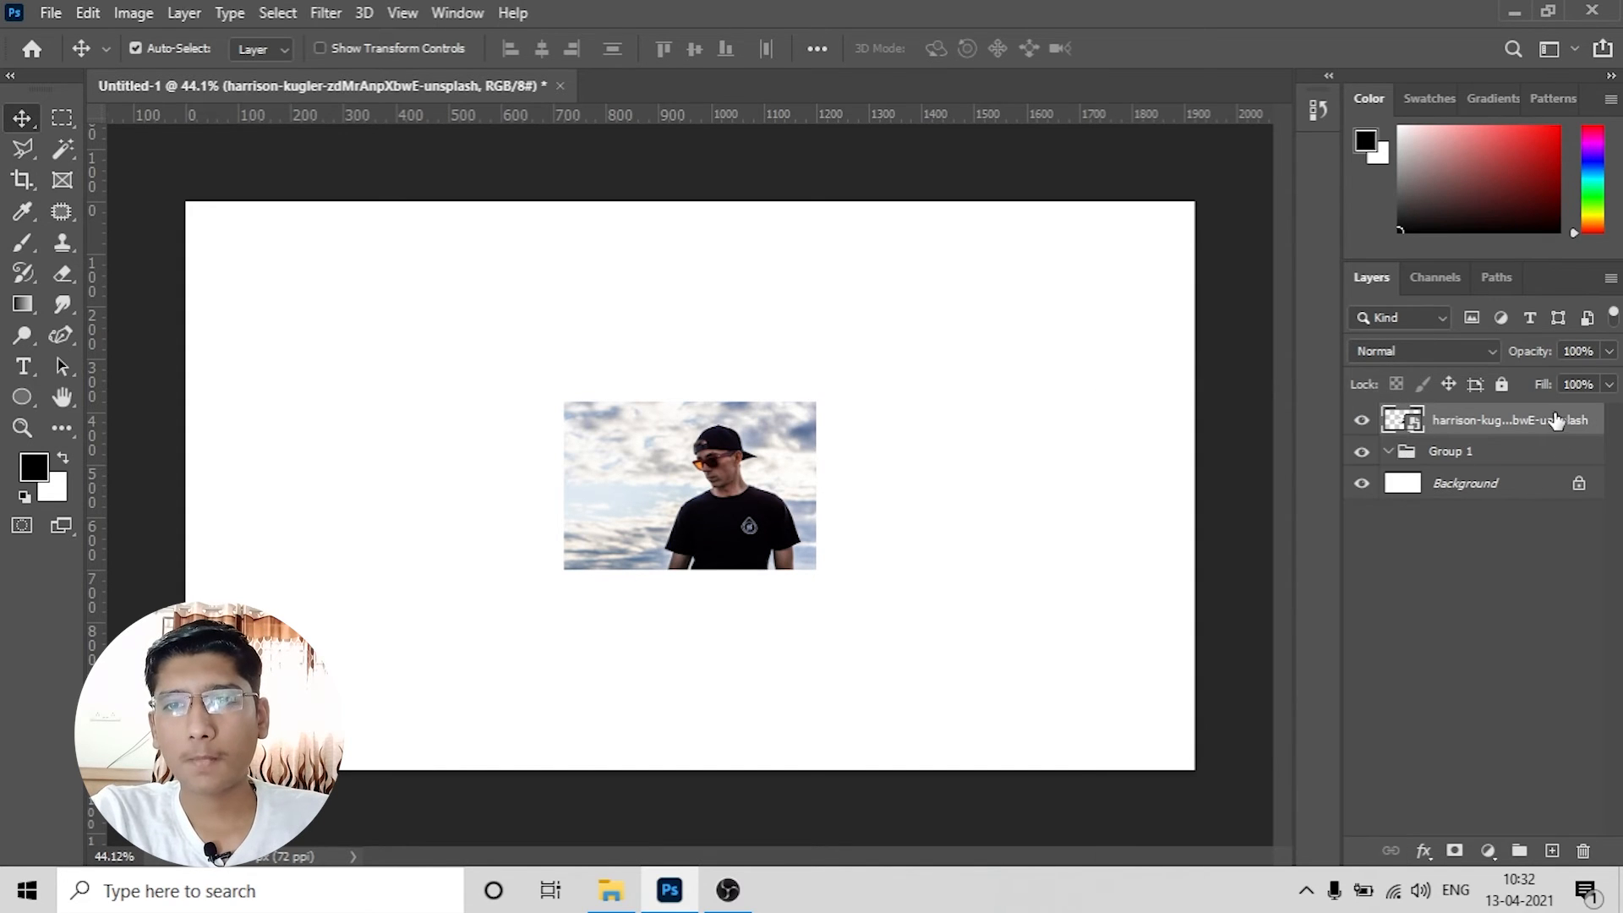
pyautogui.rightClick(1558, 420)
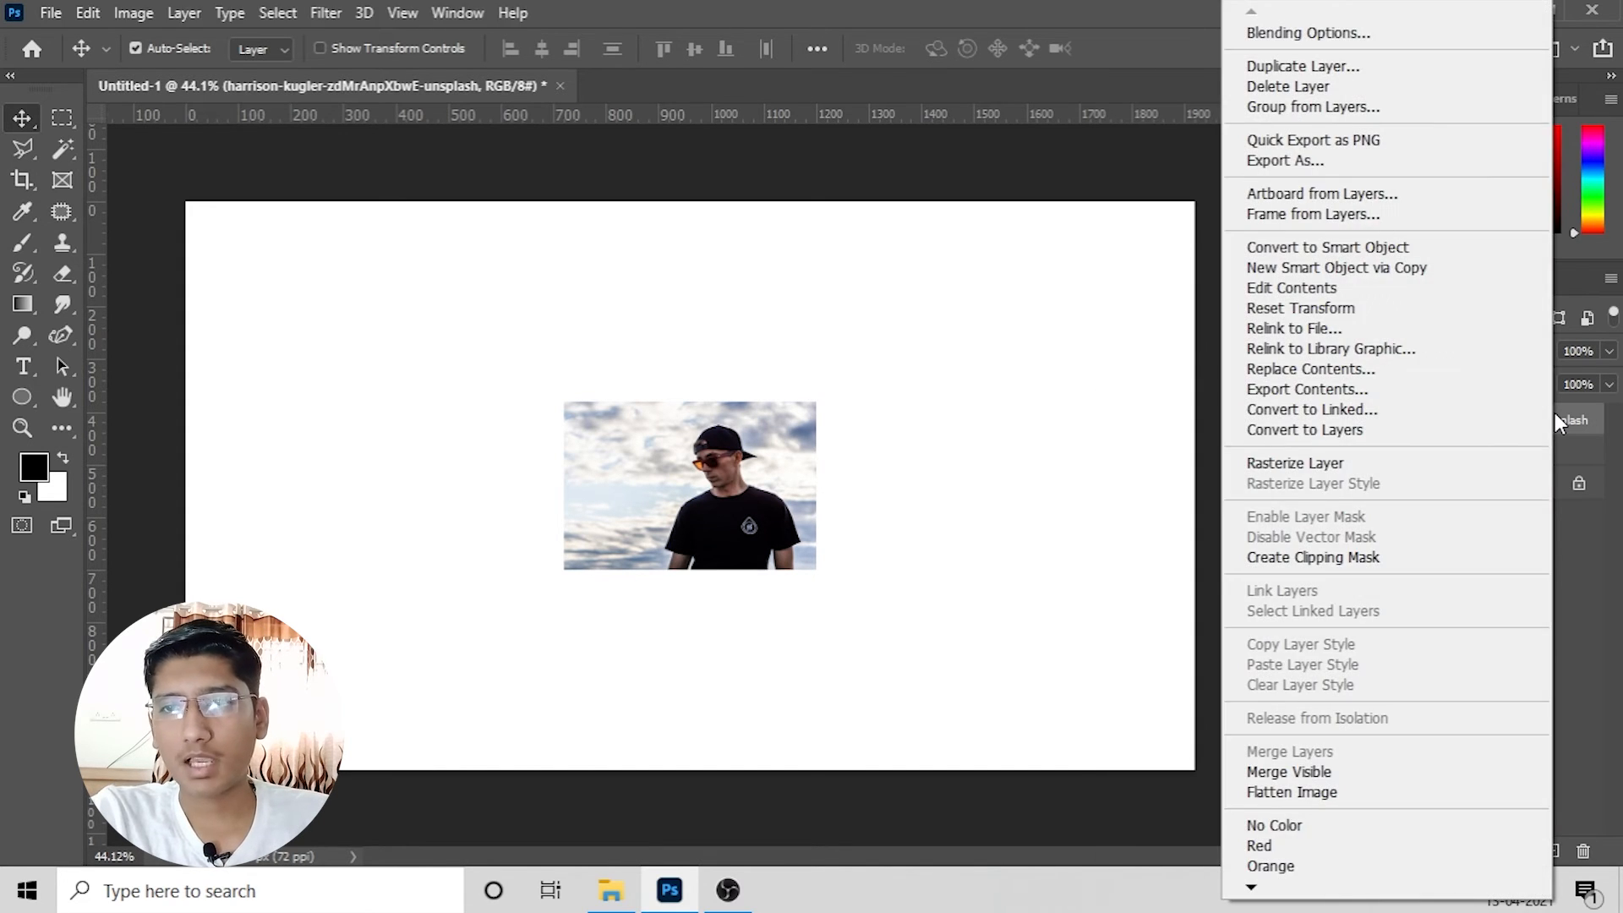
pyautogui.click(1354, 465)
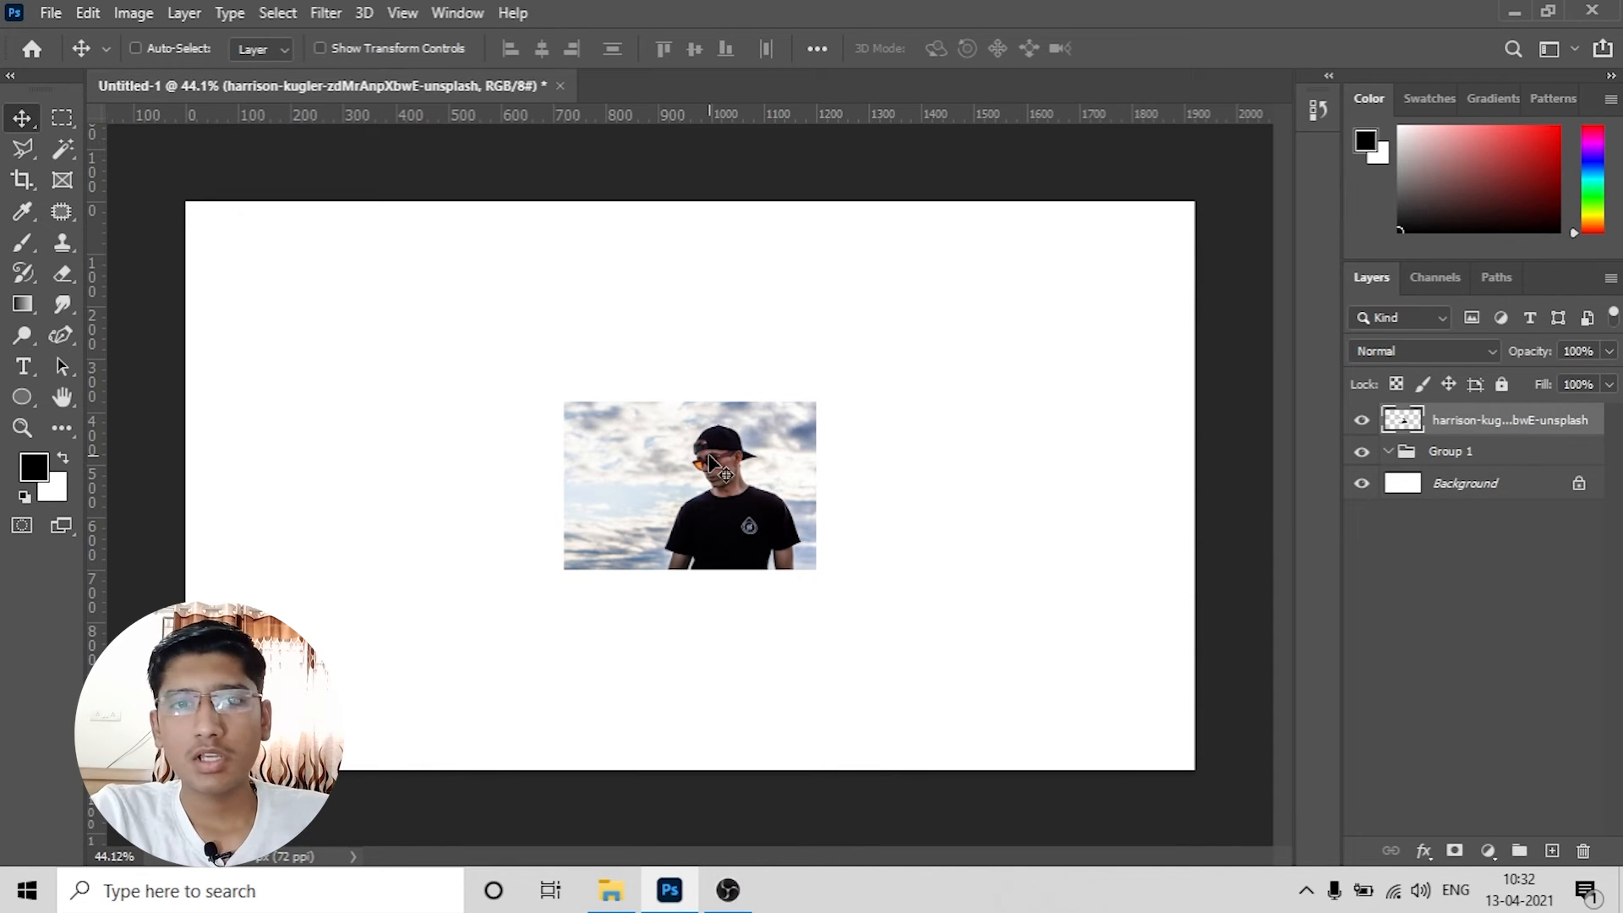
# Step: Enlarge the rasterized photo about its centre until it overfills the canvas, and inspect the face's sharpness up close
pyautogui.hotkey('ctrl', 't')
pyautogui.moveTo(820, 394); pyautogui.dragTo(1344, 51)
pyautogui.press('Return')
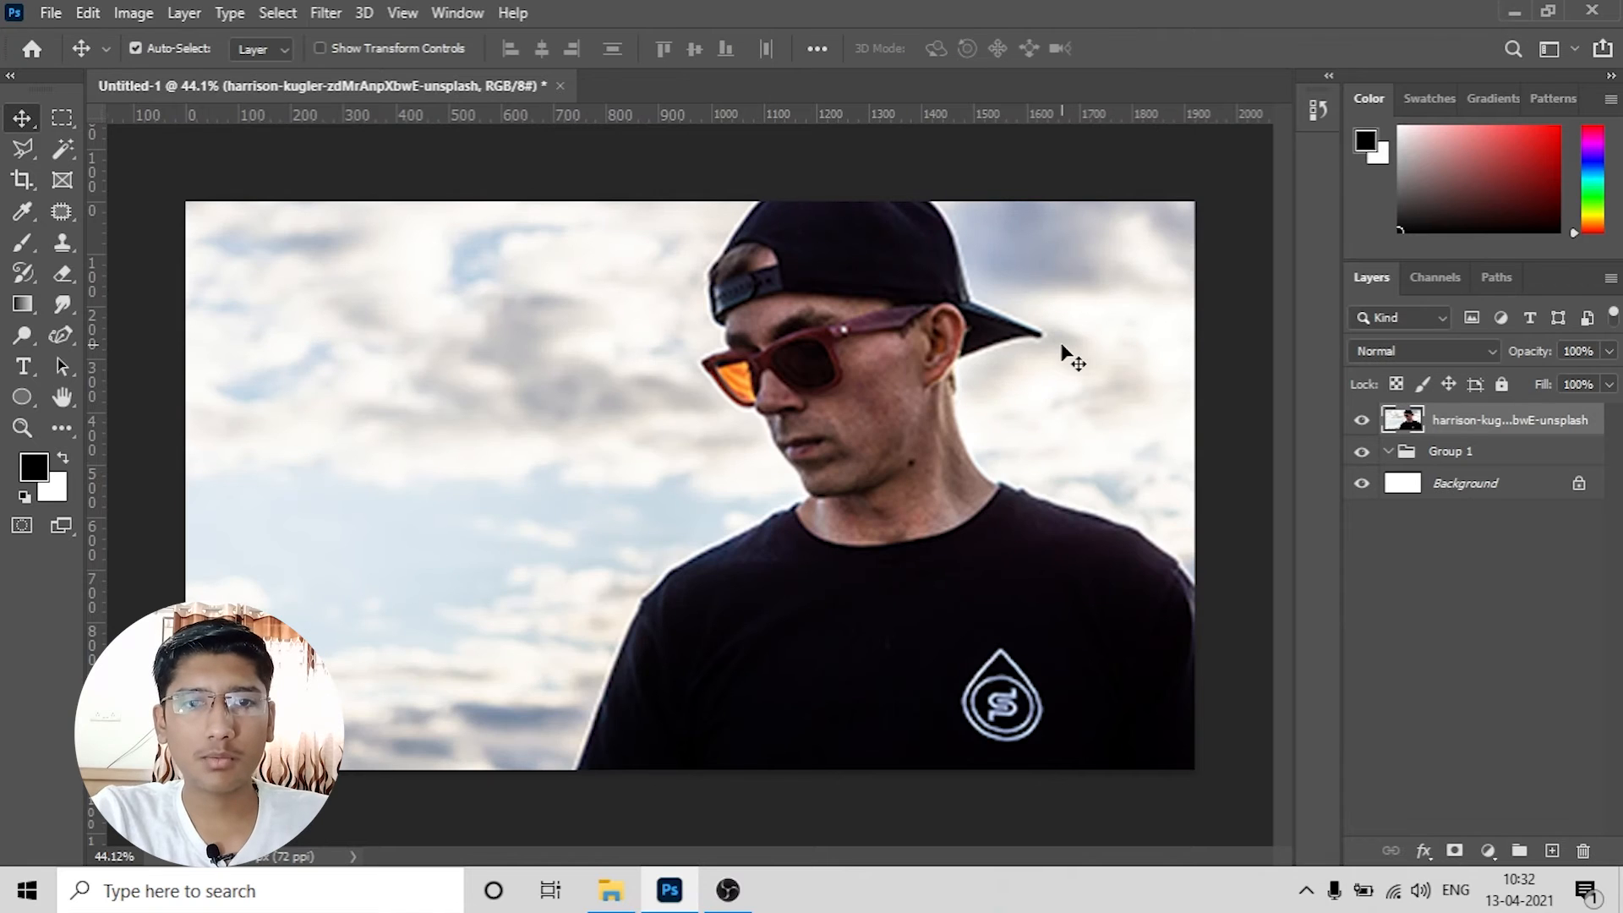
pyautogui.scroll(2, 795, 406)
pyautogui.scroll(1, 795, 406)
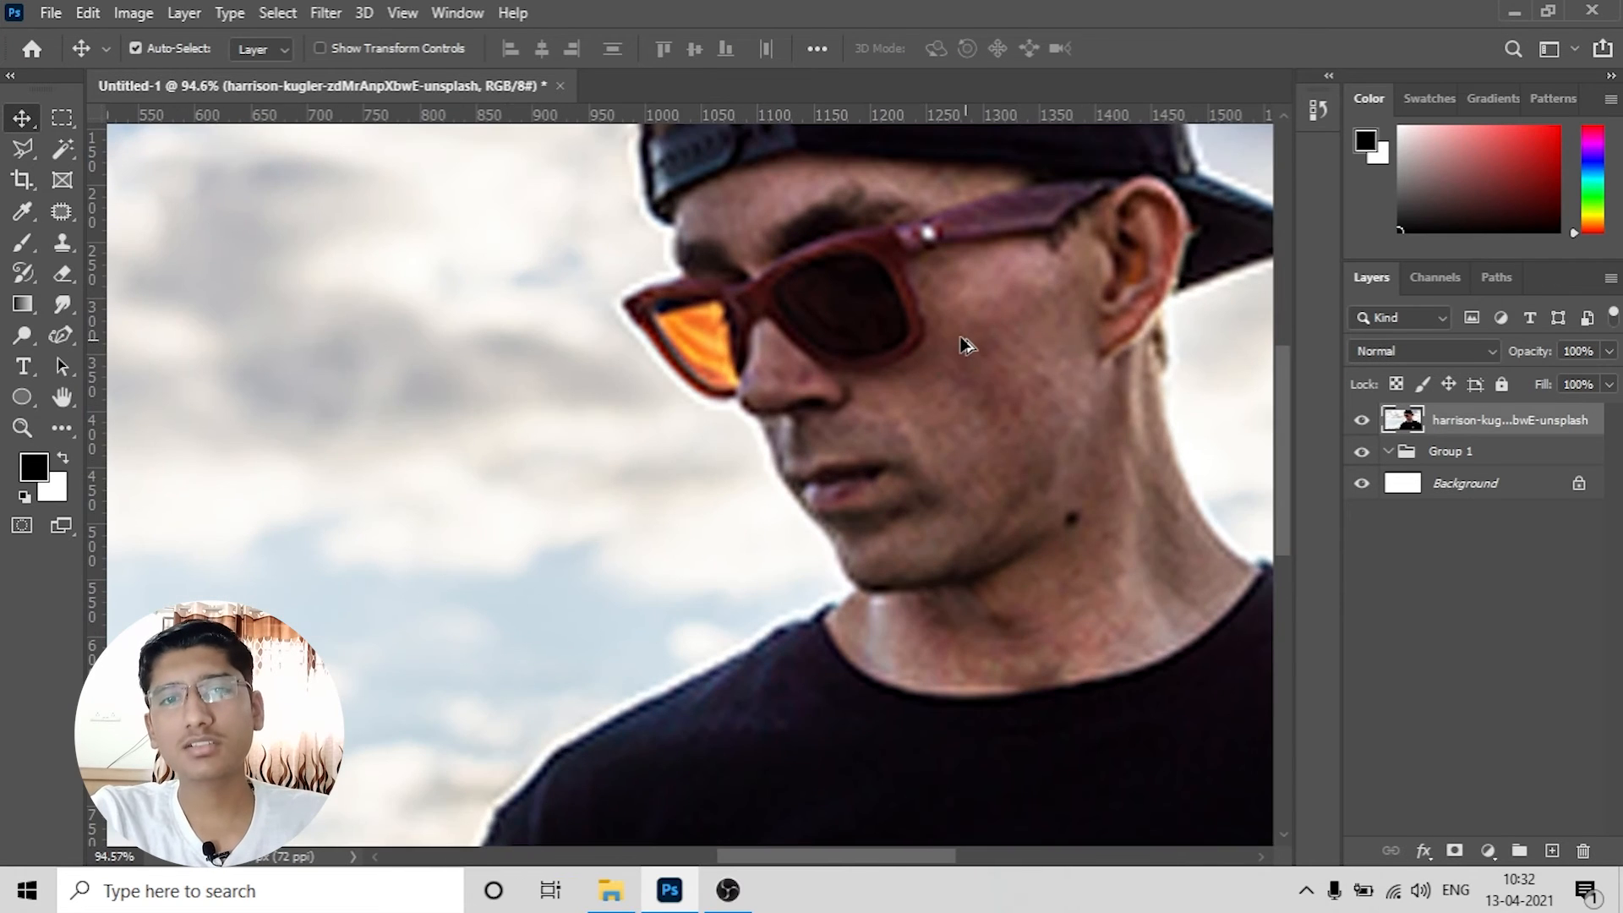
pyautogui.scroll(-4, 961, 330)
pyautogui.scroll(1, 961, 330)
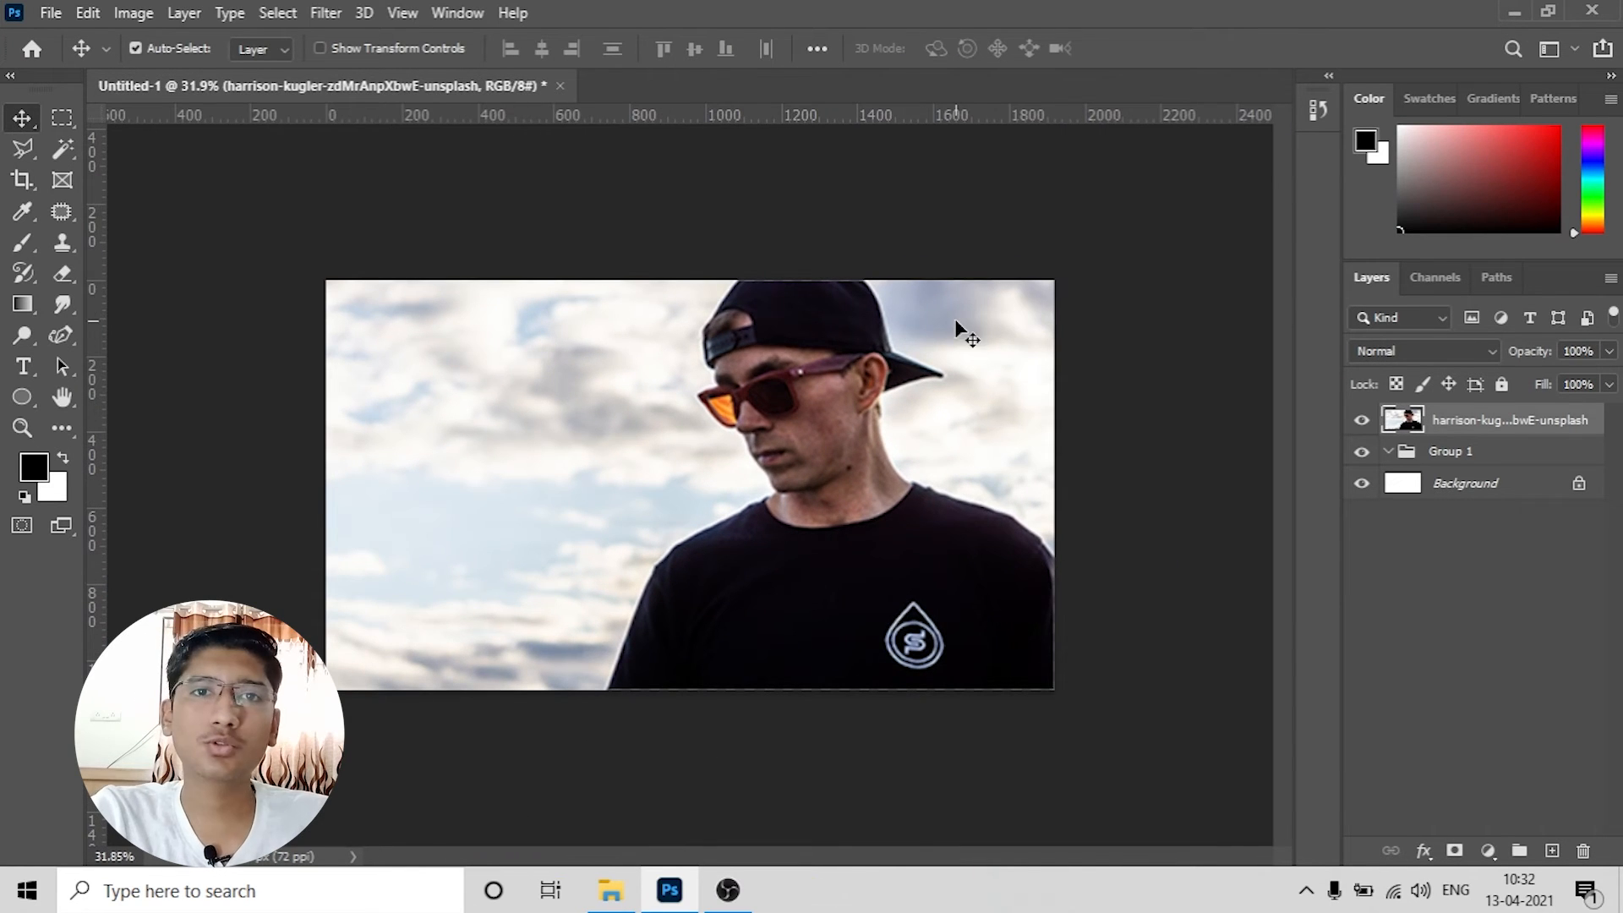
# Step: Undo the photo's enlargement and rasterization, going back to the small smart object
pyautogui.hotkey('ctrl', 'z')
pyautogui.hotkey('ctrl', 'z')
pyautogui.scroll(4, 912, 454)
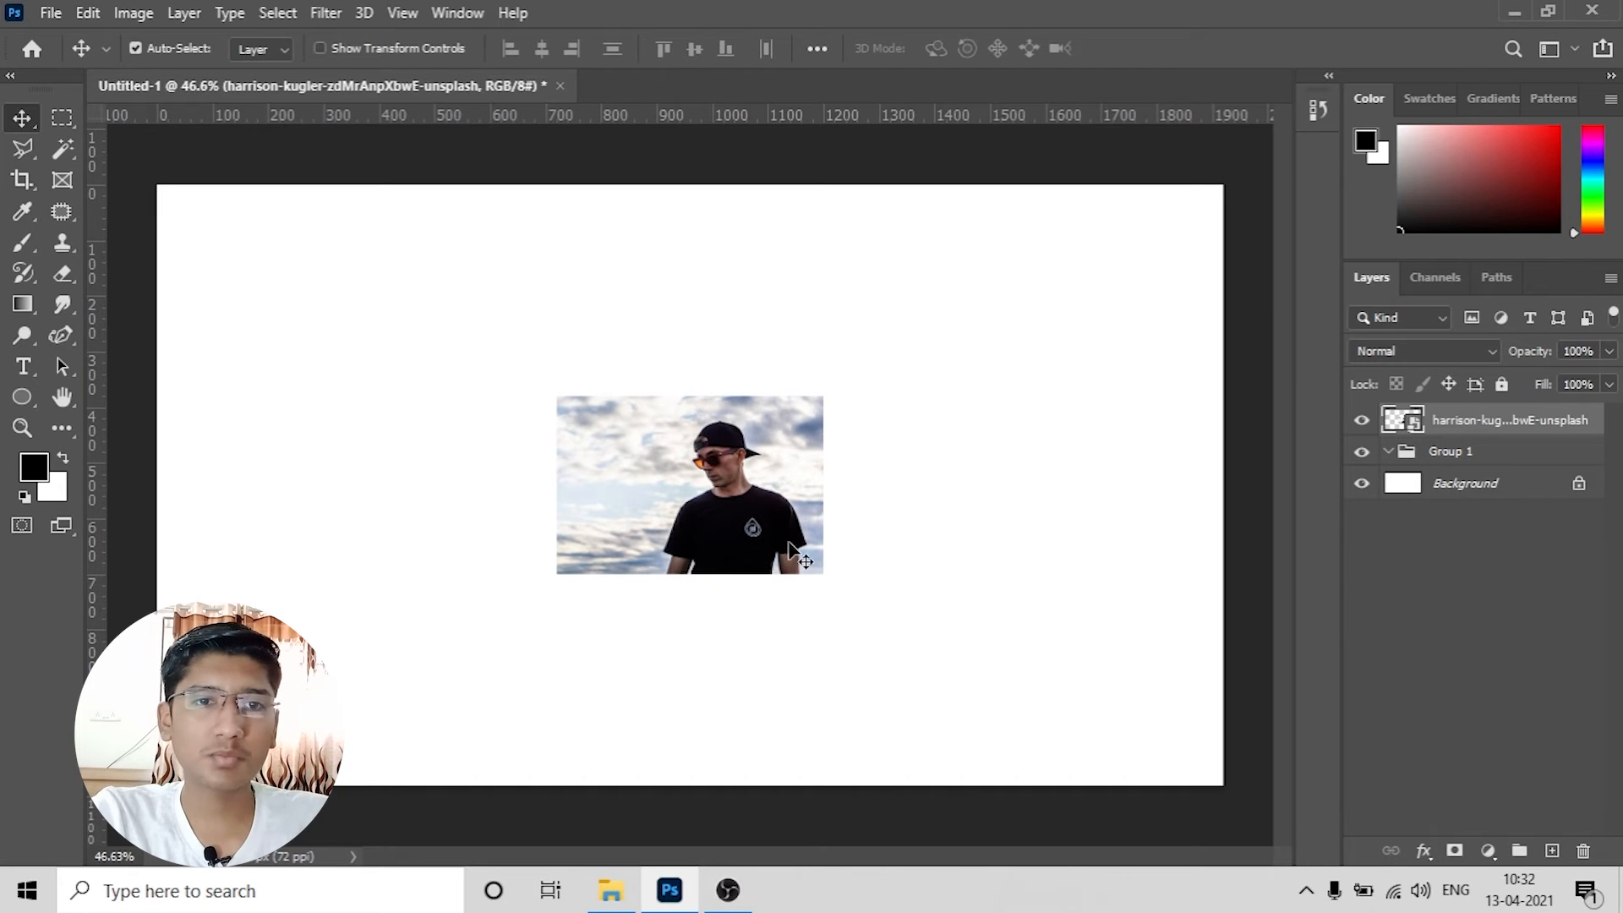
# Step: Enlarge the smart object photo to 28.90% about its centre and inspect the face's sharpness up close
pyautogui.hotkey('ctrl', 't')
pyautogui.moveTo(826, 574); pyautogui.dragTo(1174, 805)
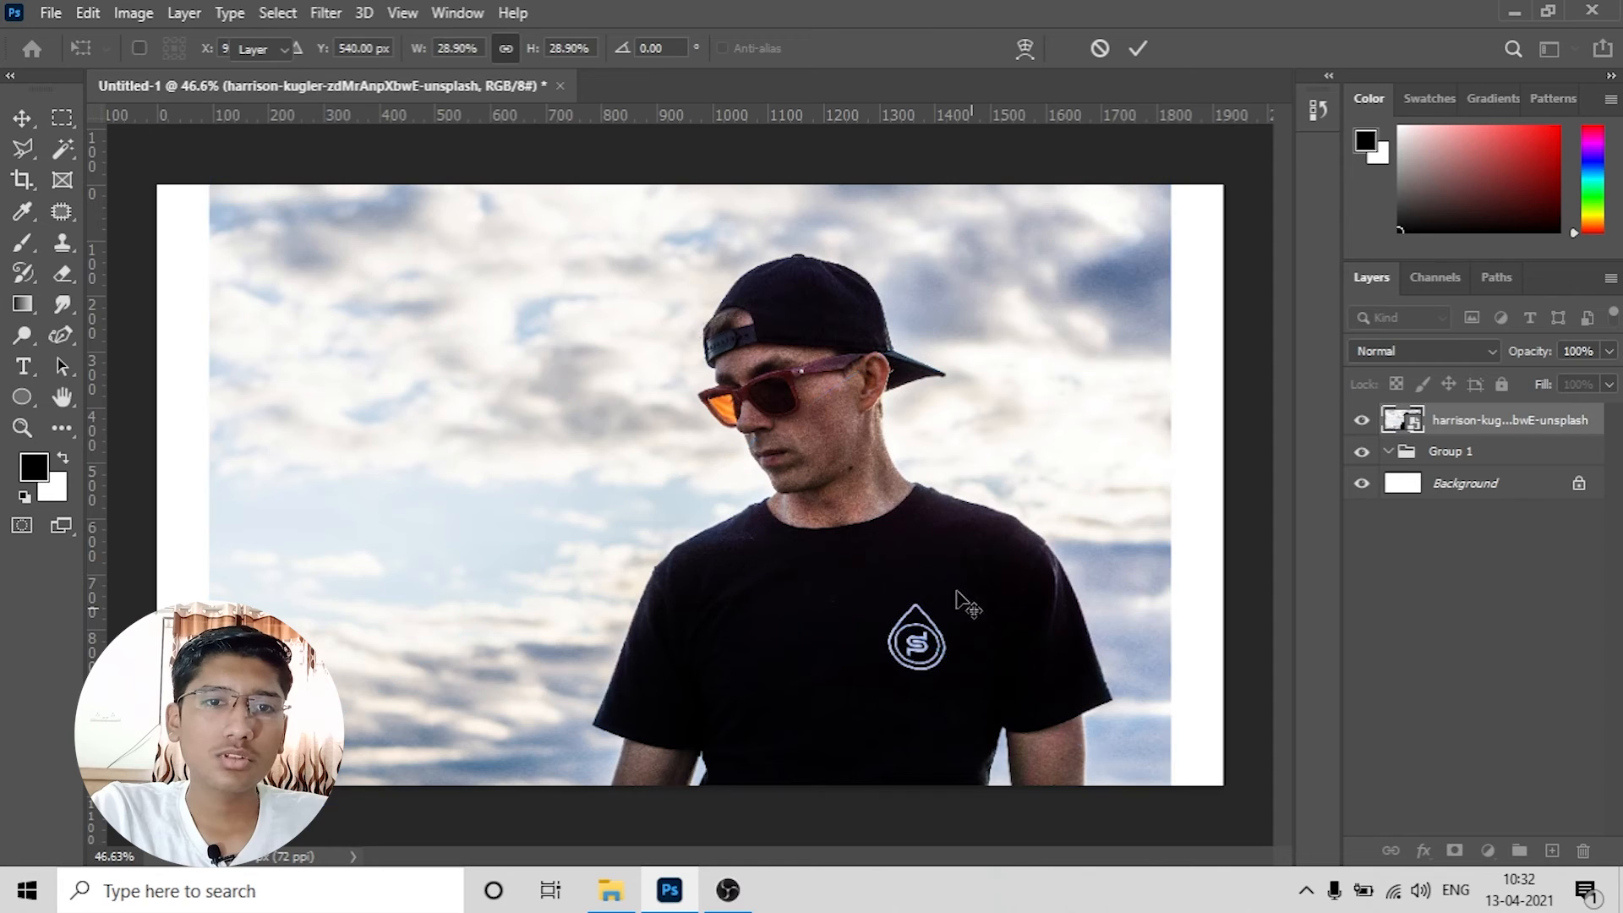
pyautogui.press('Return')
pyautogui.scroll(3, 844, 397)
pyautogui.scroll(1, 839, 389)
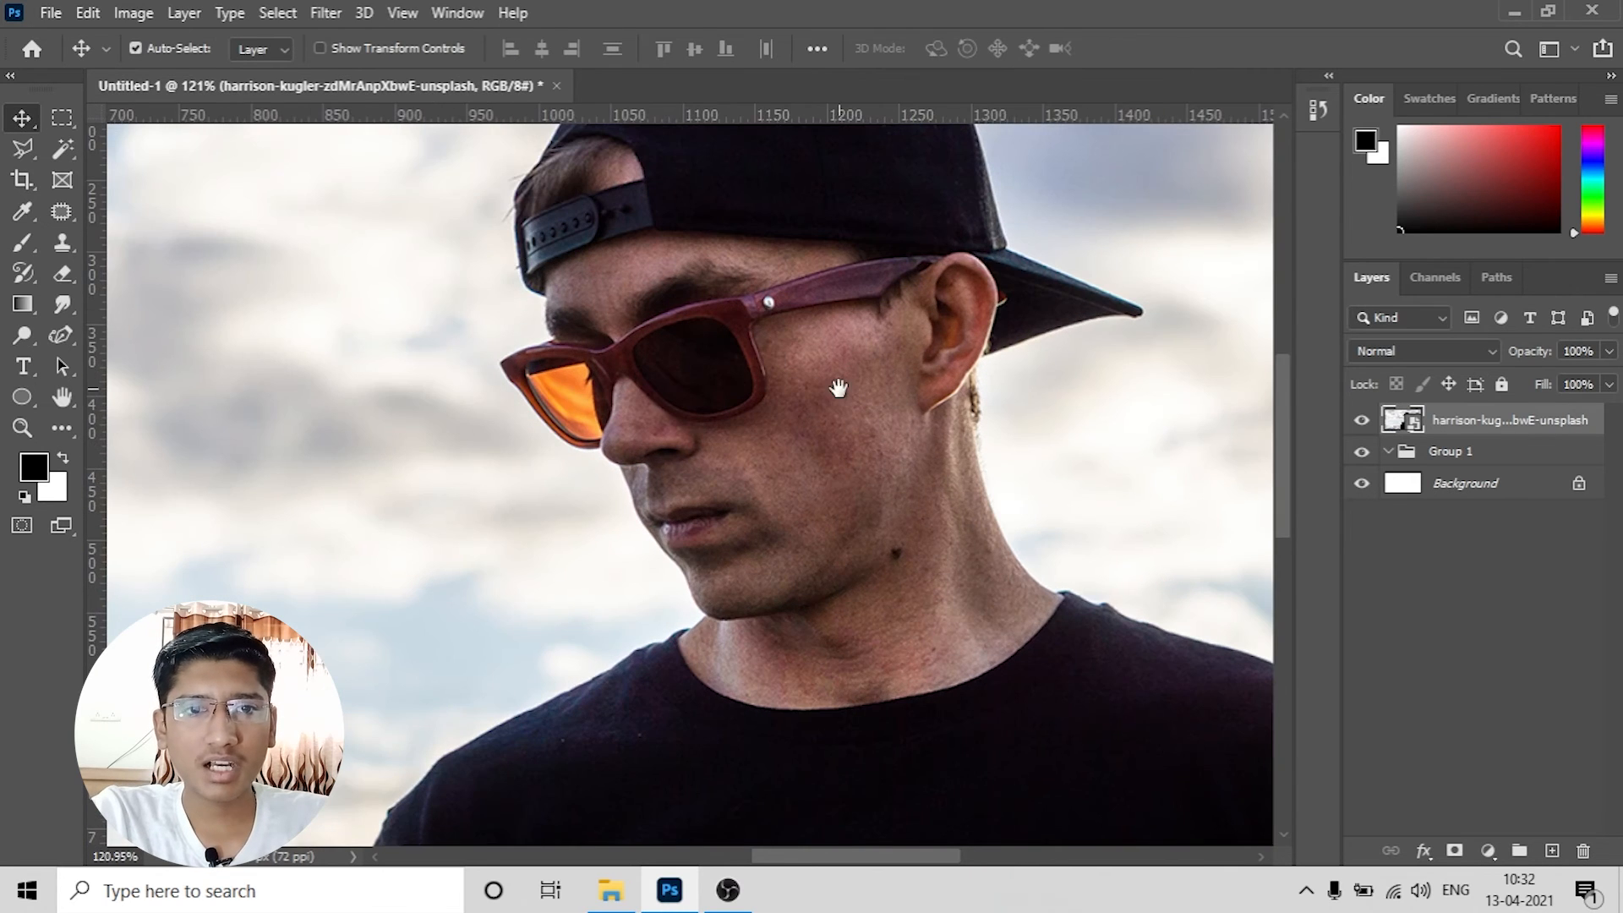
pyautogui.scroll(-4, 839, 389)
pyautogui.scroll(1, 875, 456)
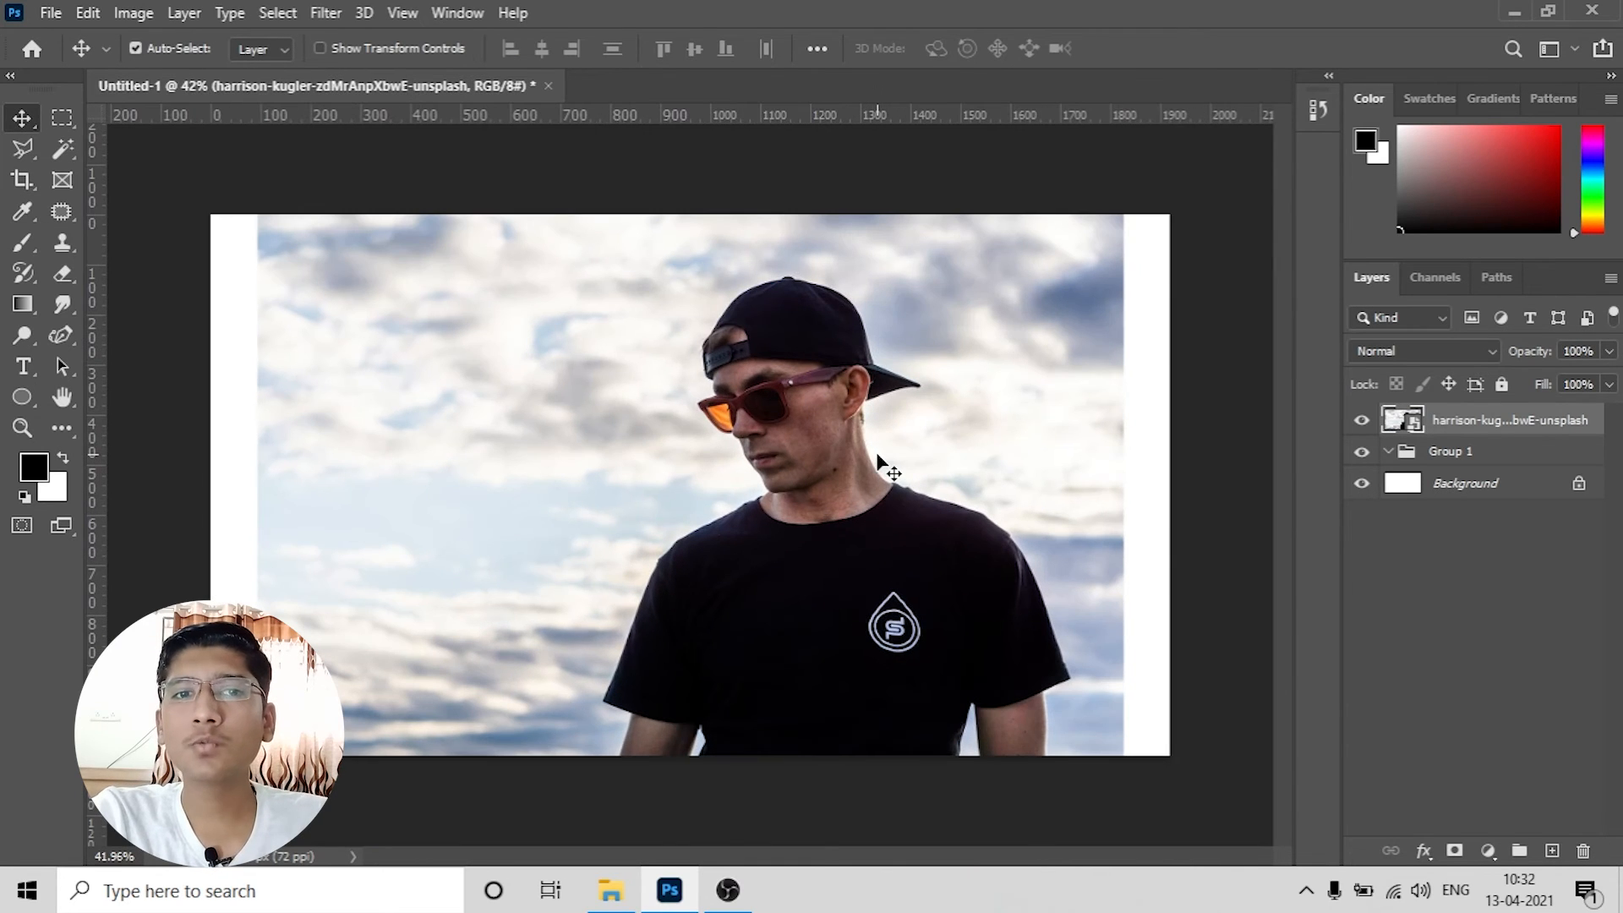
# Step: Shrink the smart object photo to 18.94% and shift it slightly left and down on the canvas
pyautogui.hotkey('ctrl', 't')
pyautogui.moveTo(261, 202); pyautogui.dragTo(406, 295)
pyautogui.moveTo(766, 488); pyautogui.dragTo(739, 498)
pyautogui.press('Return')
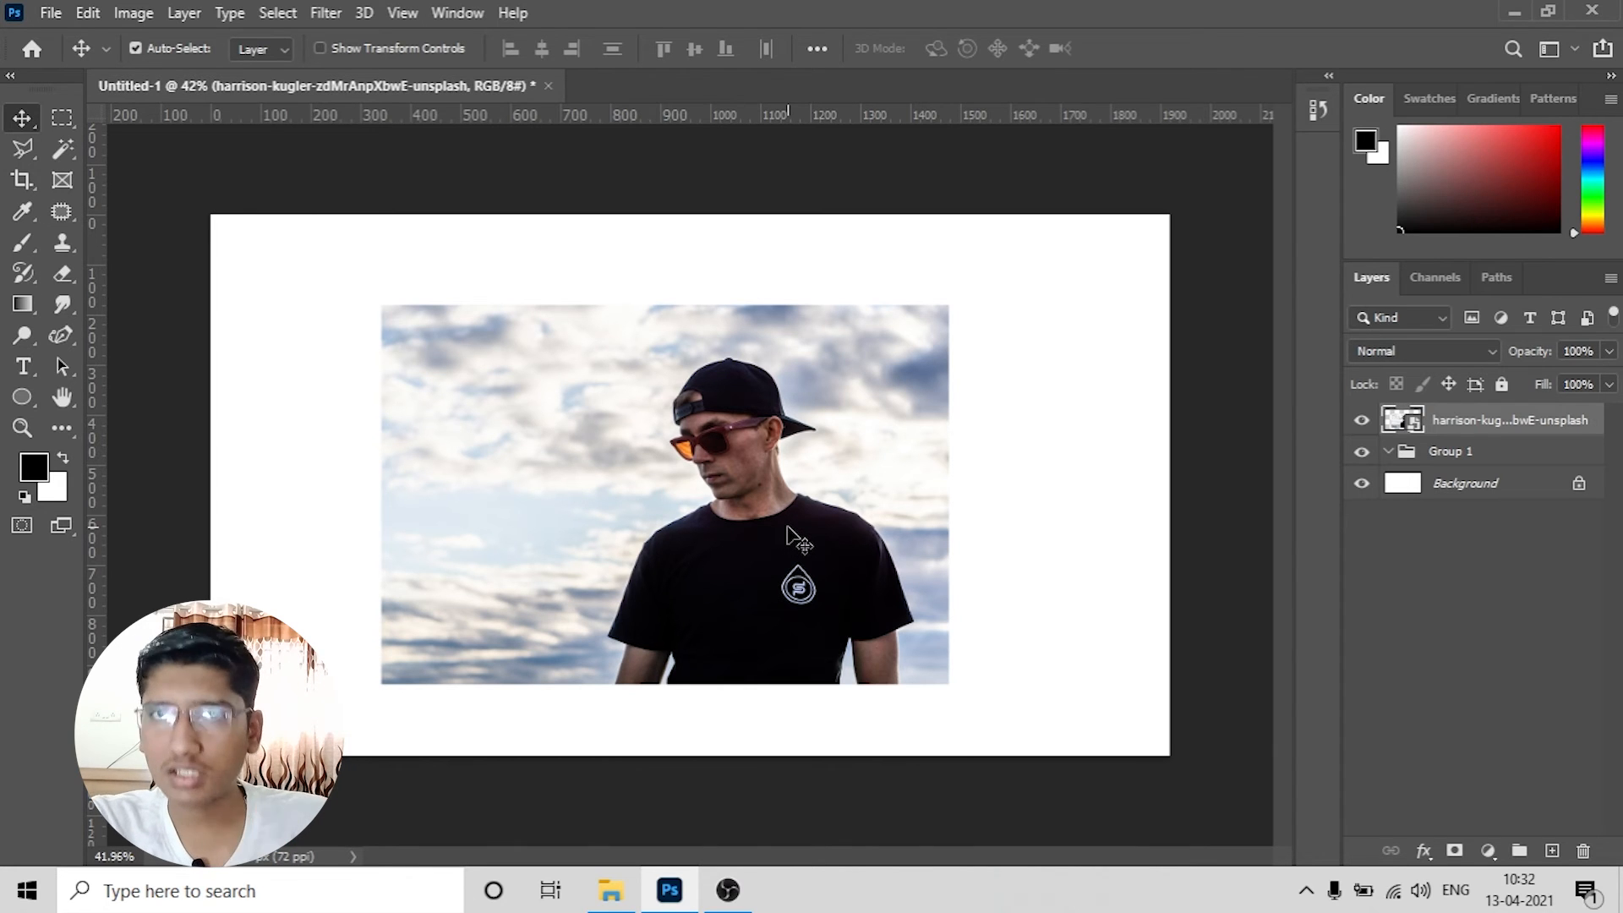
# Step: Shrink the smart object photo to 1.97% about its centre and inspect its pixelation up close
pyautogui.hotkey('ctrl', 't')
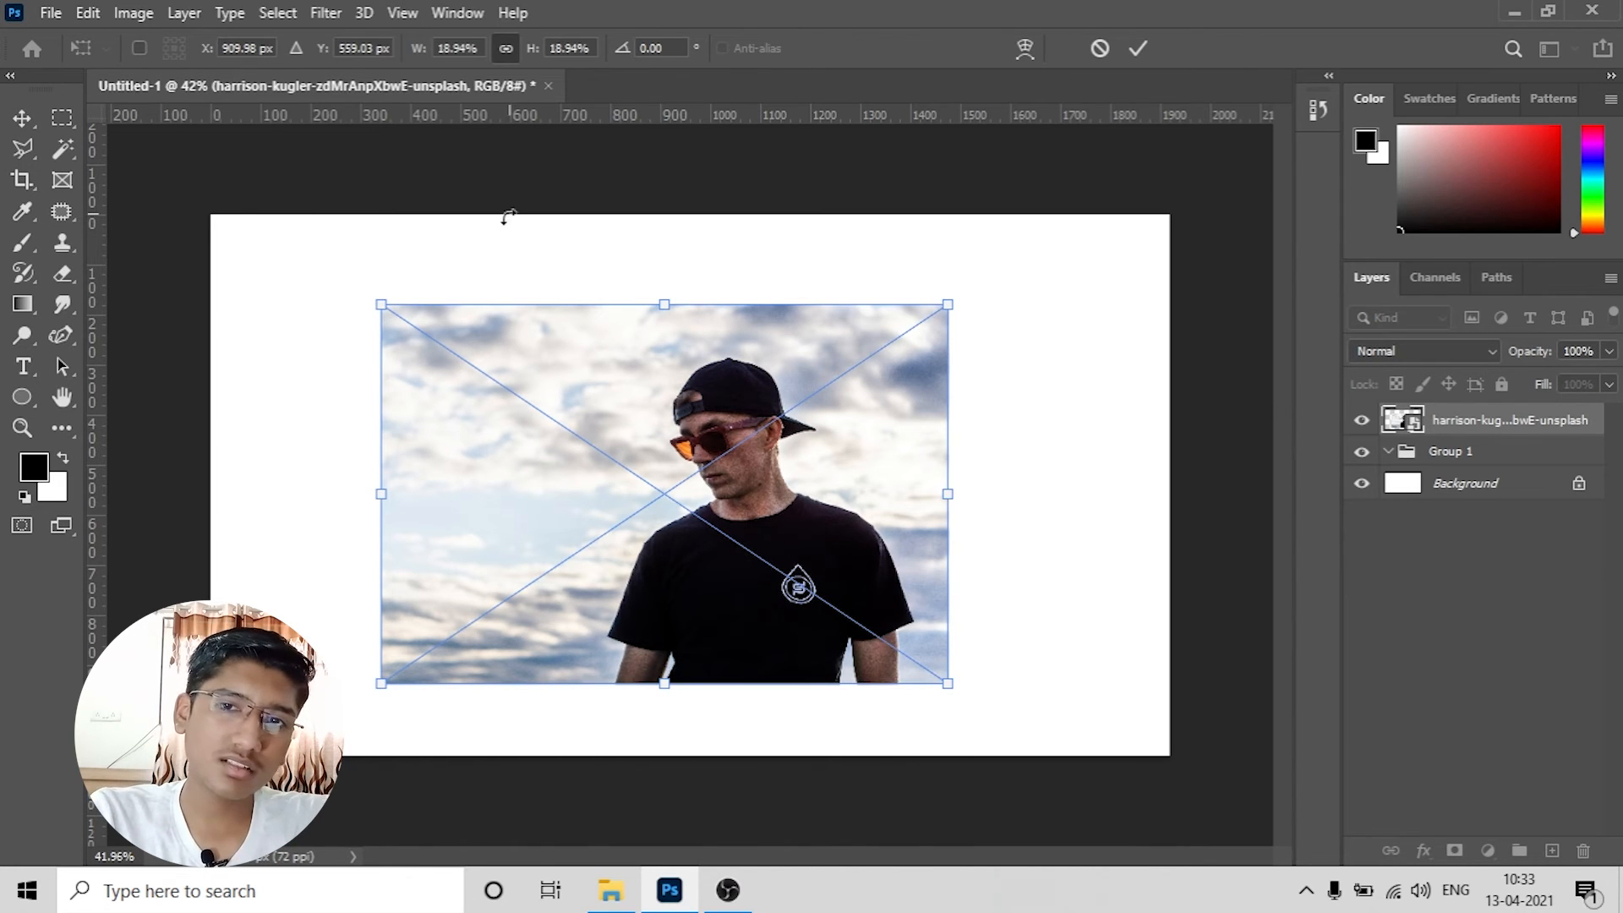
pyautogui.moveTo(381, 306); pyautogui.dragTo(650, 464)
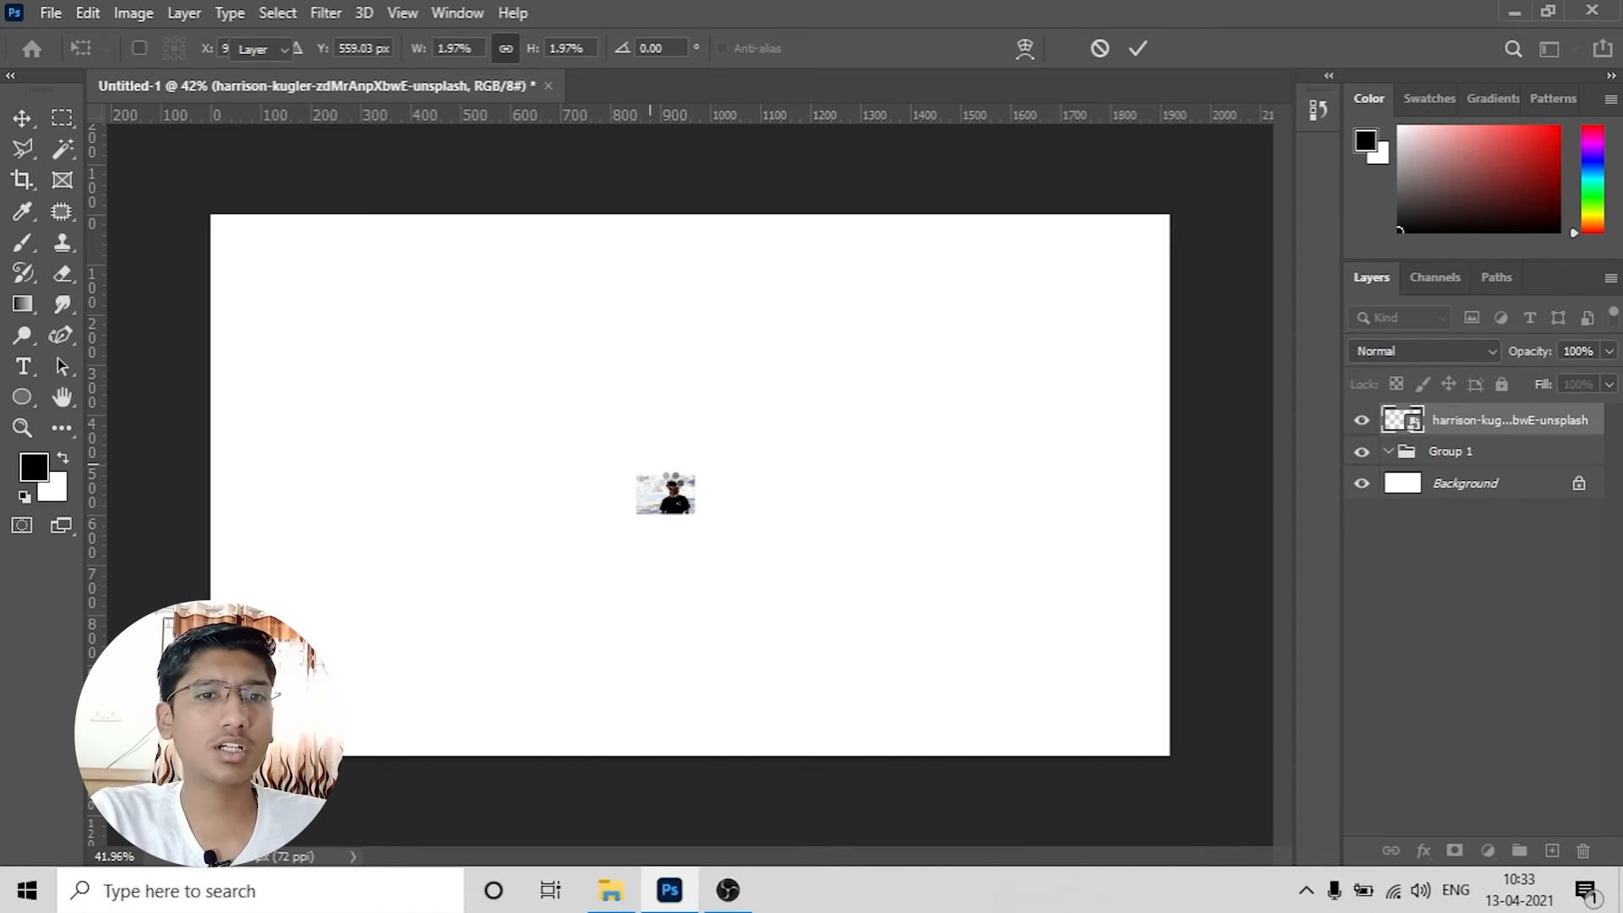
pyautogui.press('Return')
pyautogui.scroll(8, 674, 490)
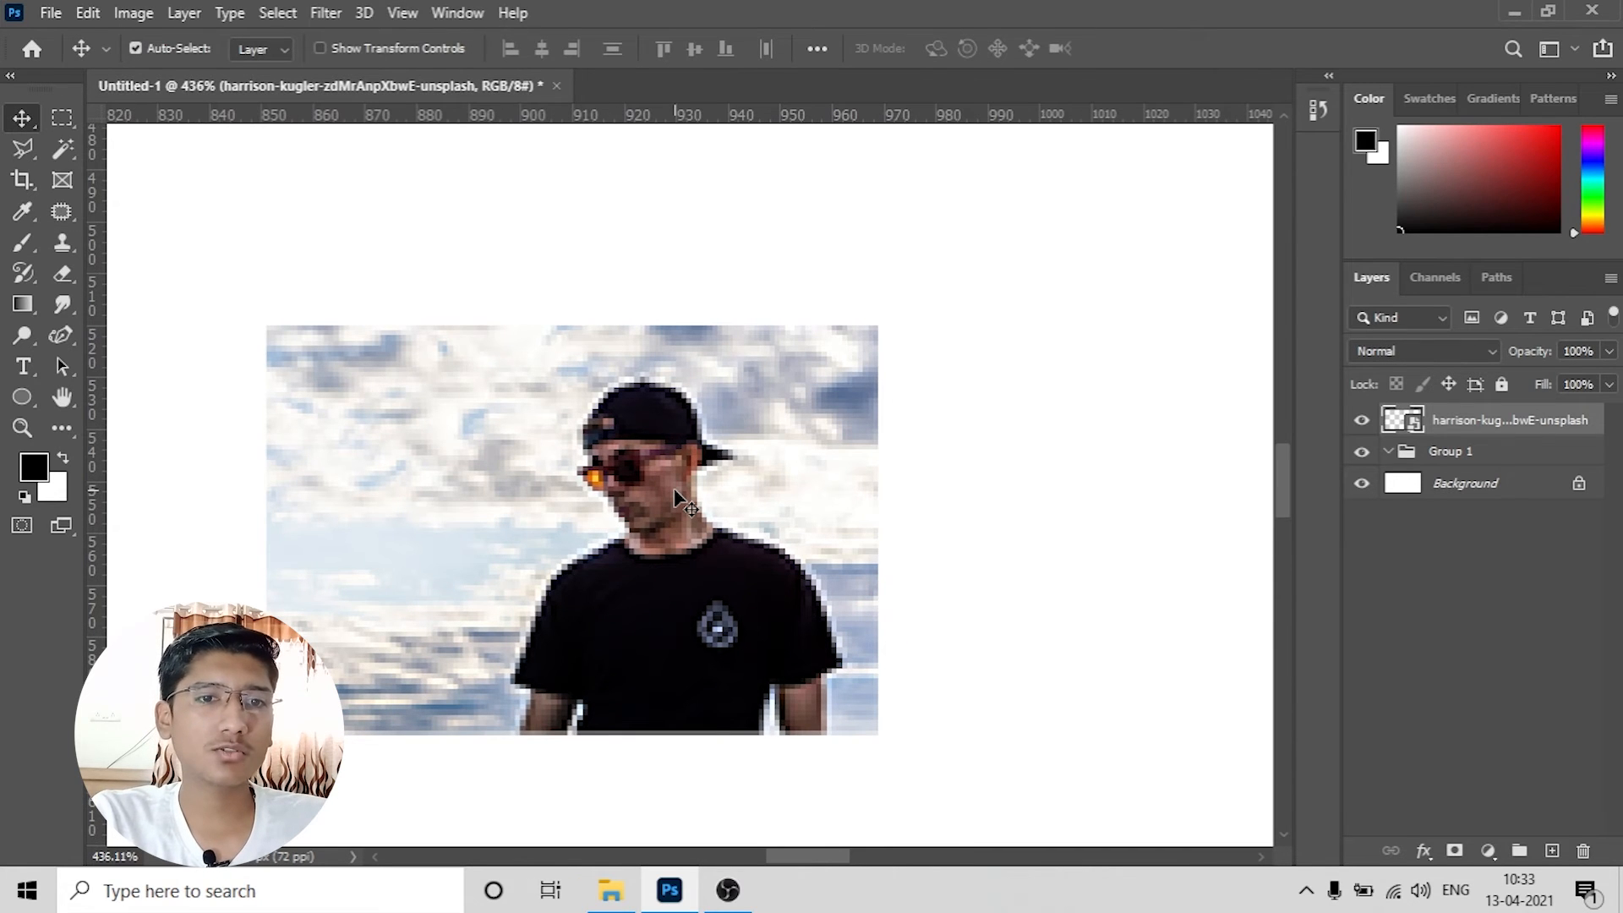
pyautogui.scroll(-8, 674, 490)
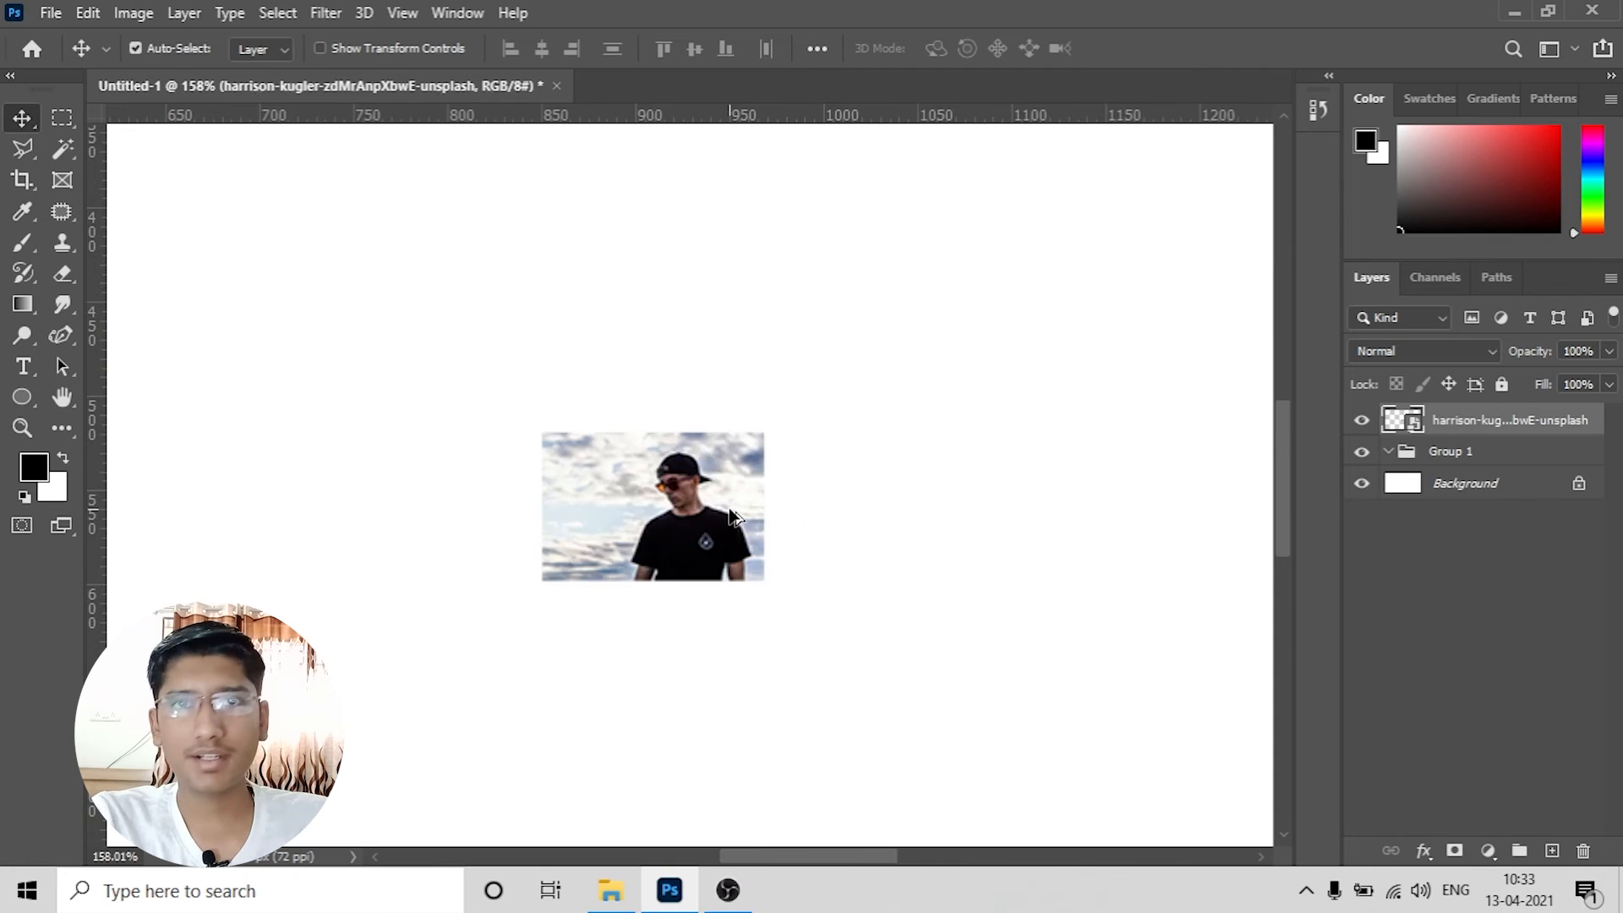
# Step: Enlarge the tiny smart object photo to 308.79%, positioning the nose and mouth over the canvas, and inspect the detail
pyautogui.hotkey('ctrl', 't')
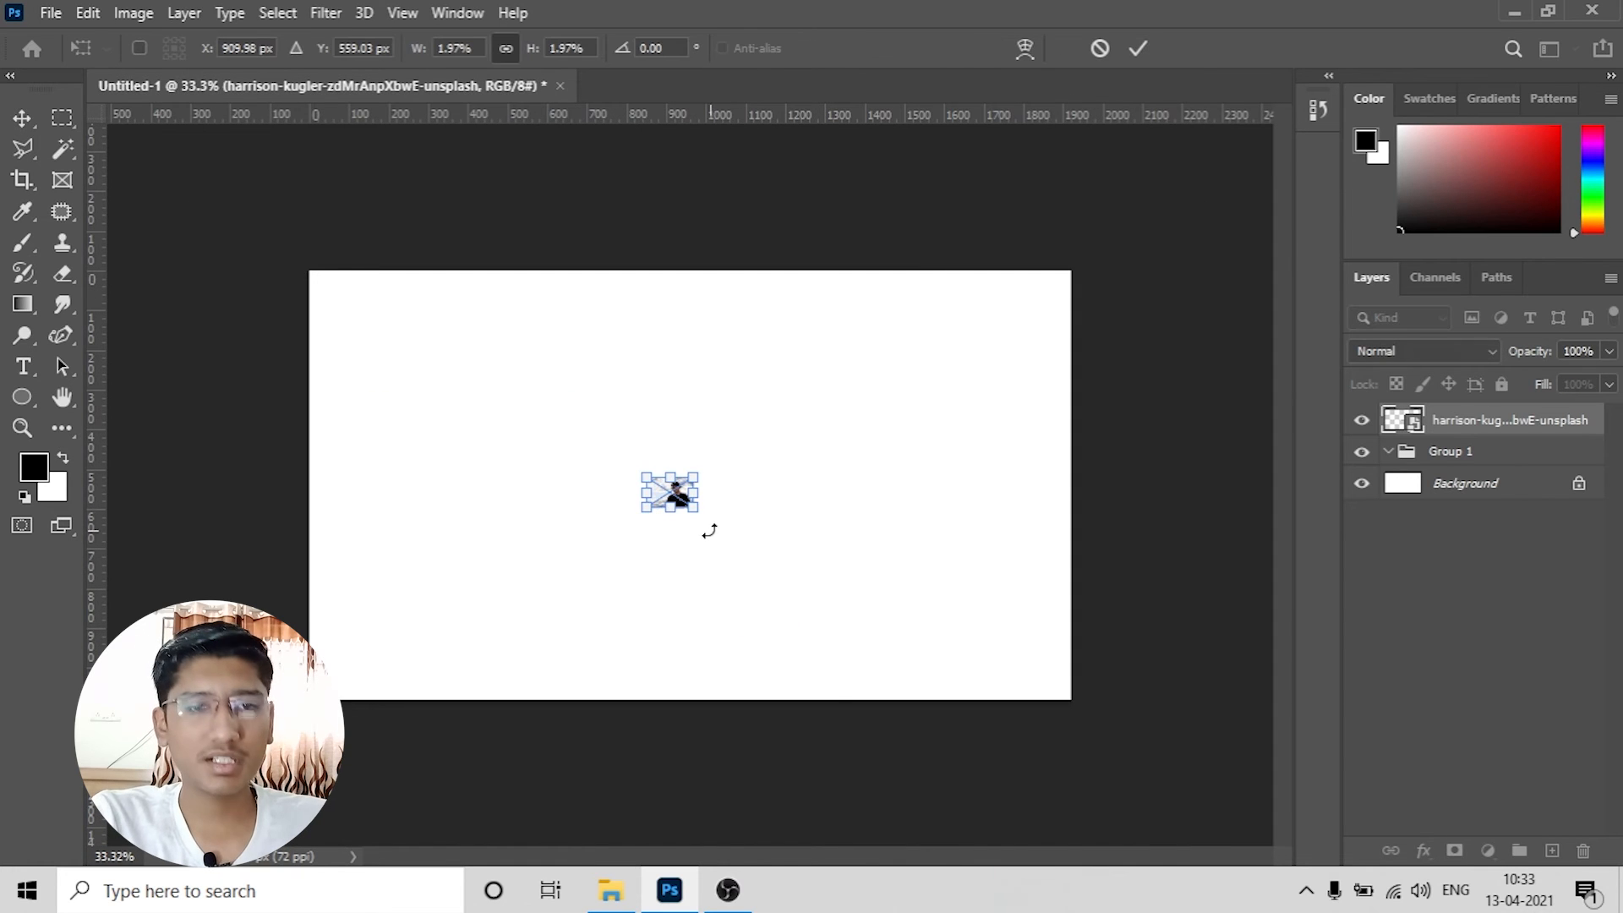
pyautogui.moveTo(697, 511); pyautogui.dragTo(1192, 841)
pyautogui.moveTo(1194, 141); pyautogui.dragTo(1616, 2)
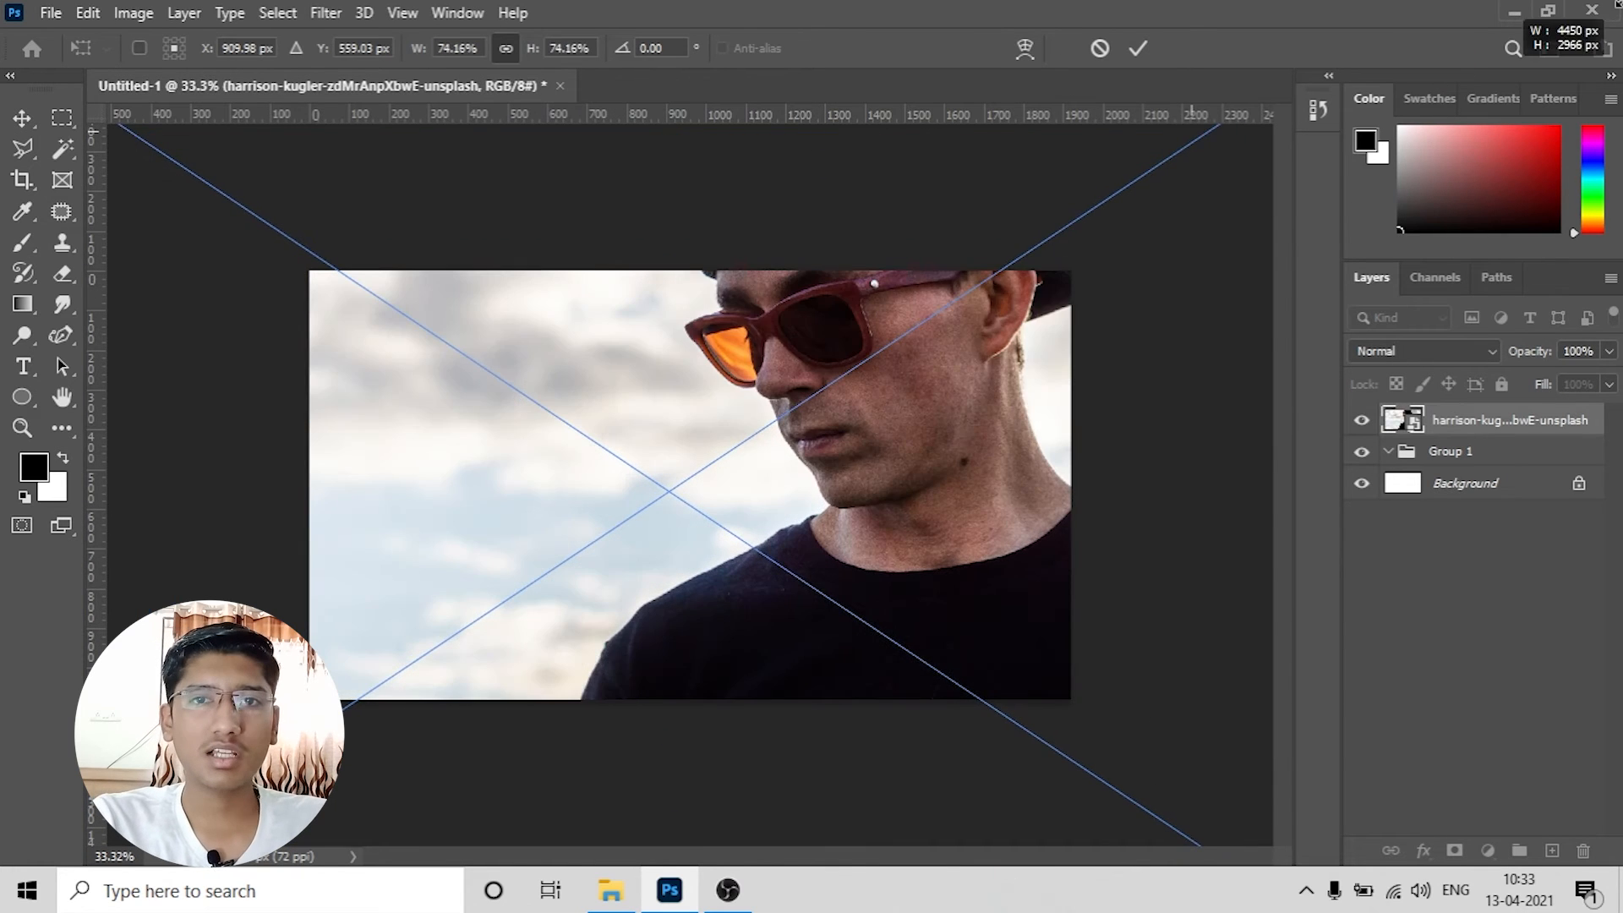
pyautogui.moveTo(703, 660); pyautogui.dragTo(769, 541)
pyautogui.scroll(-2, 769, 541)
pyautogui.scroll(-3, 769, 550)
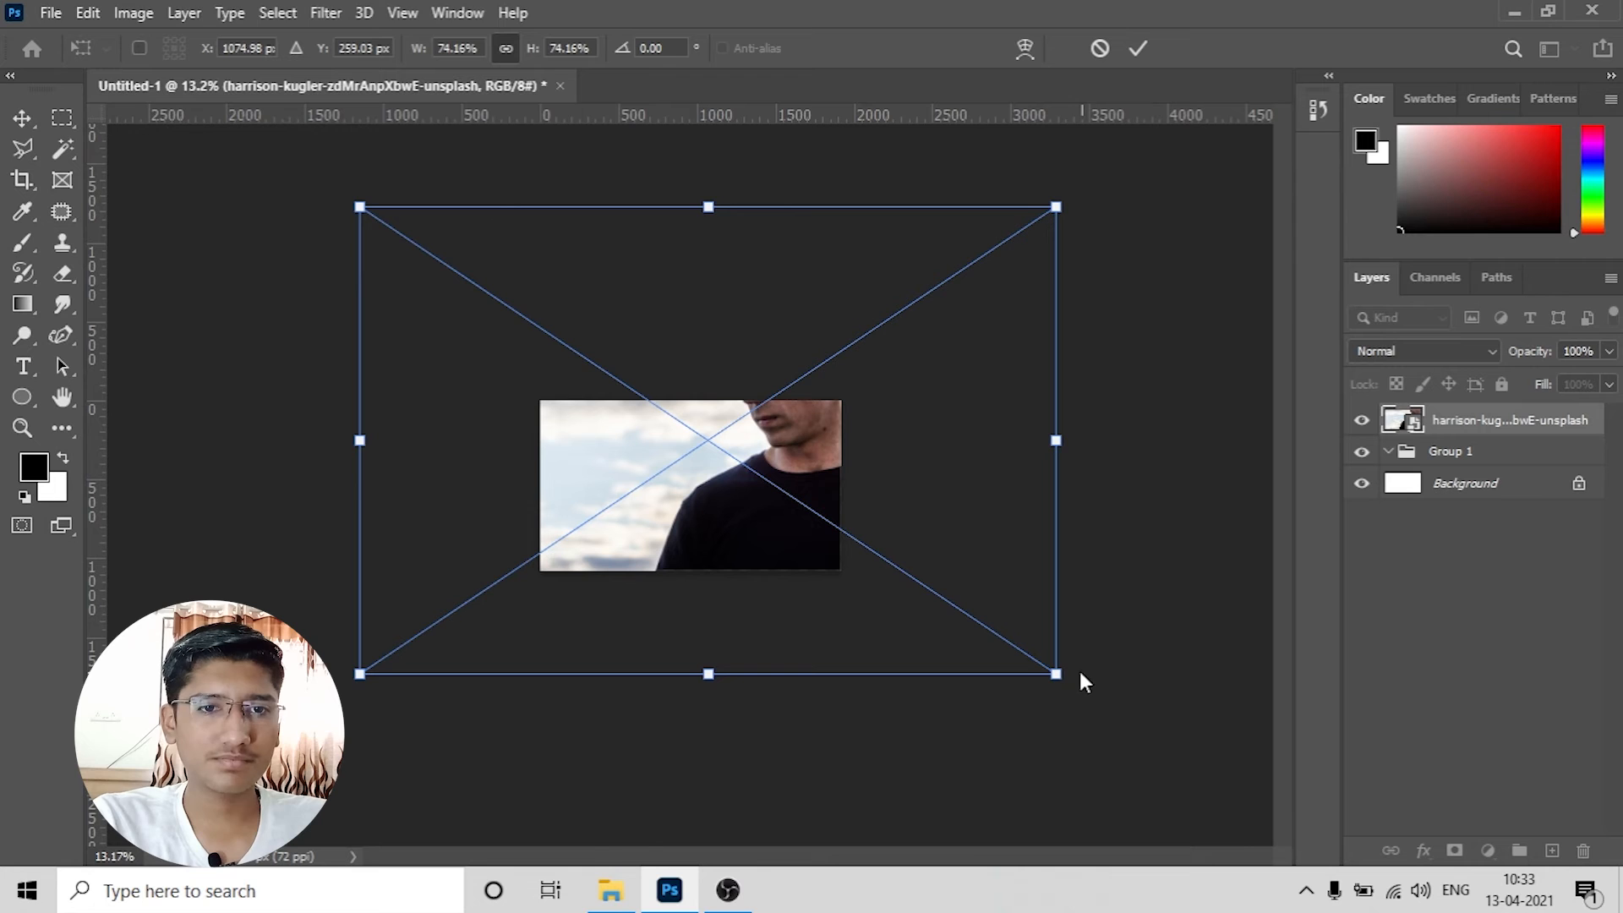
pyautogui.moveTo(1056, 674); pyautogui.dragTo(1194, 885)
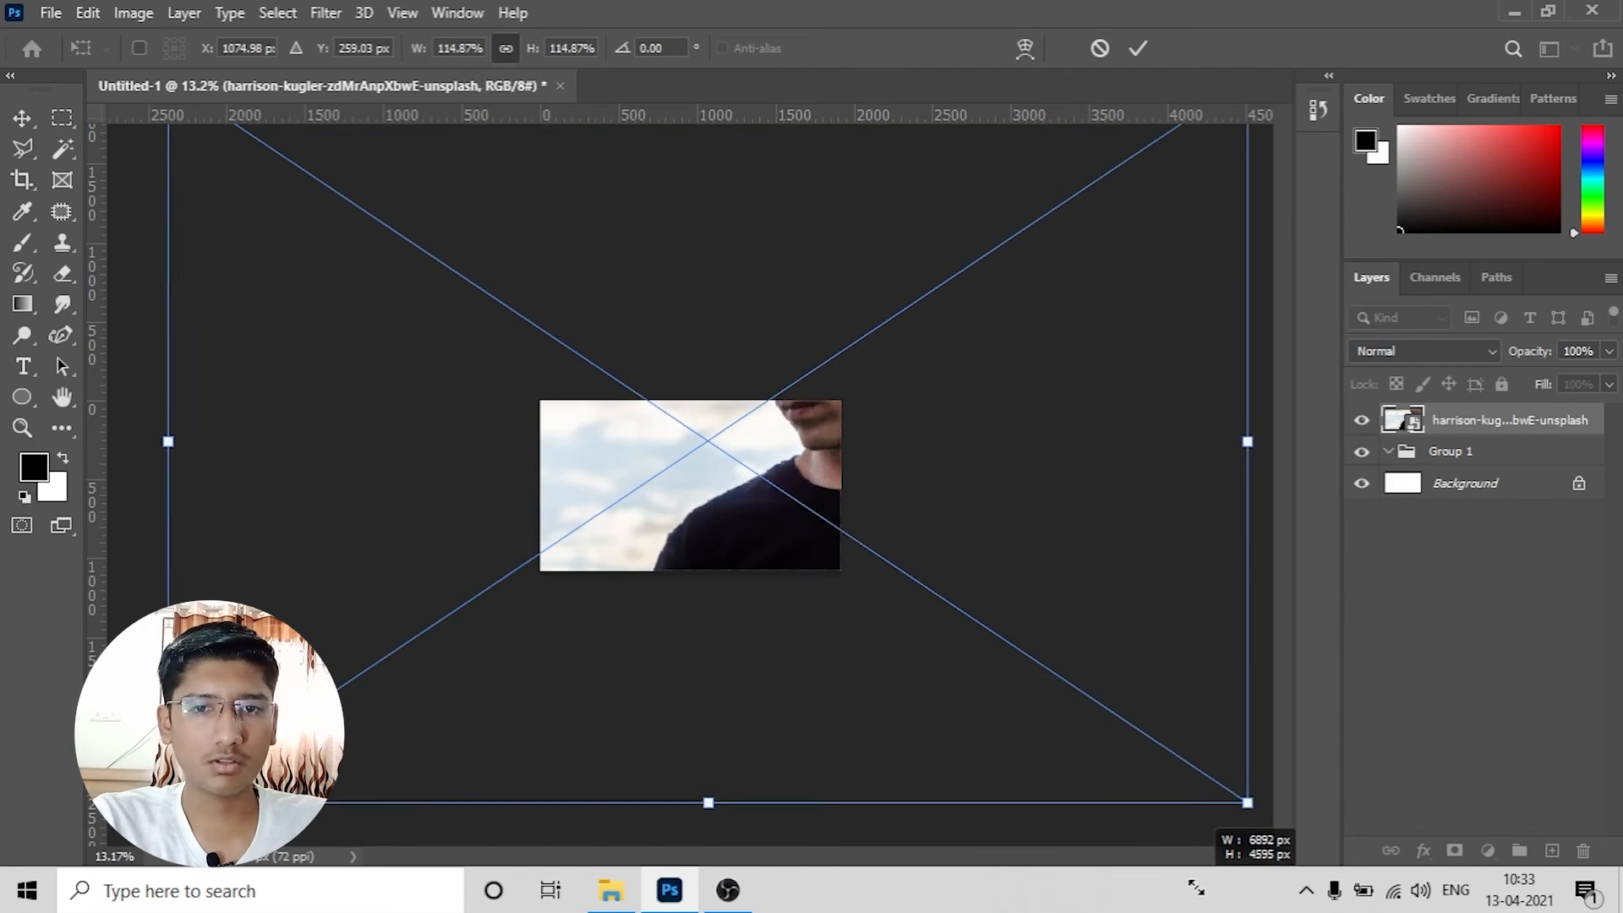
pyautogui.moveTo(1248, 803); pyautogui.dragTo(1250, 805)
pyautogui.scroll(-3, 1029, 677)
pyautogui.moveTo(947, 621); pyautogui.dragTo(1355, 885)
pyautogui.moveTo(794, 345); pyautogui.dragTo(681, 436)
pyautogui.press('Return')
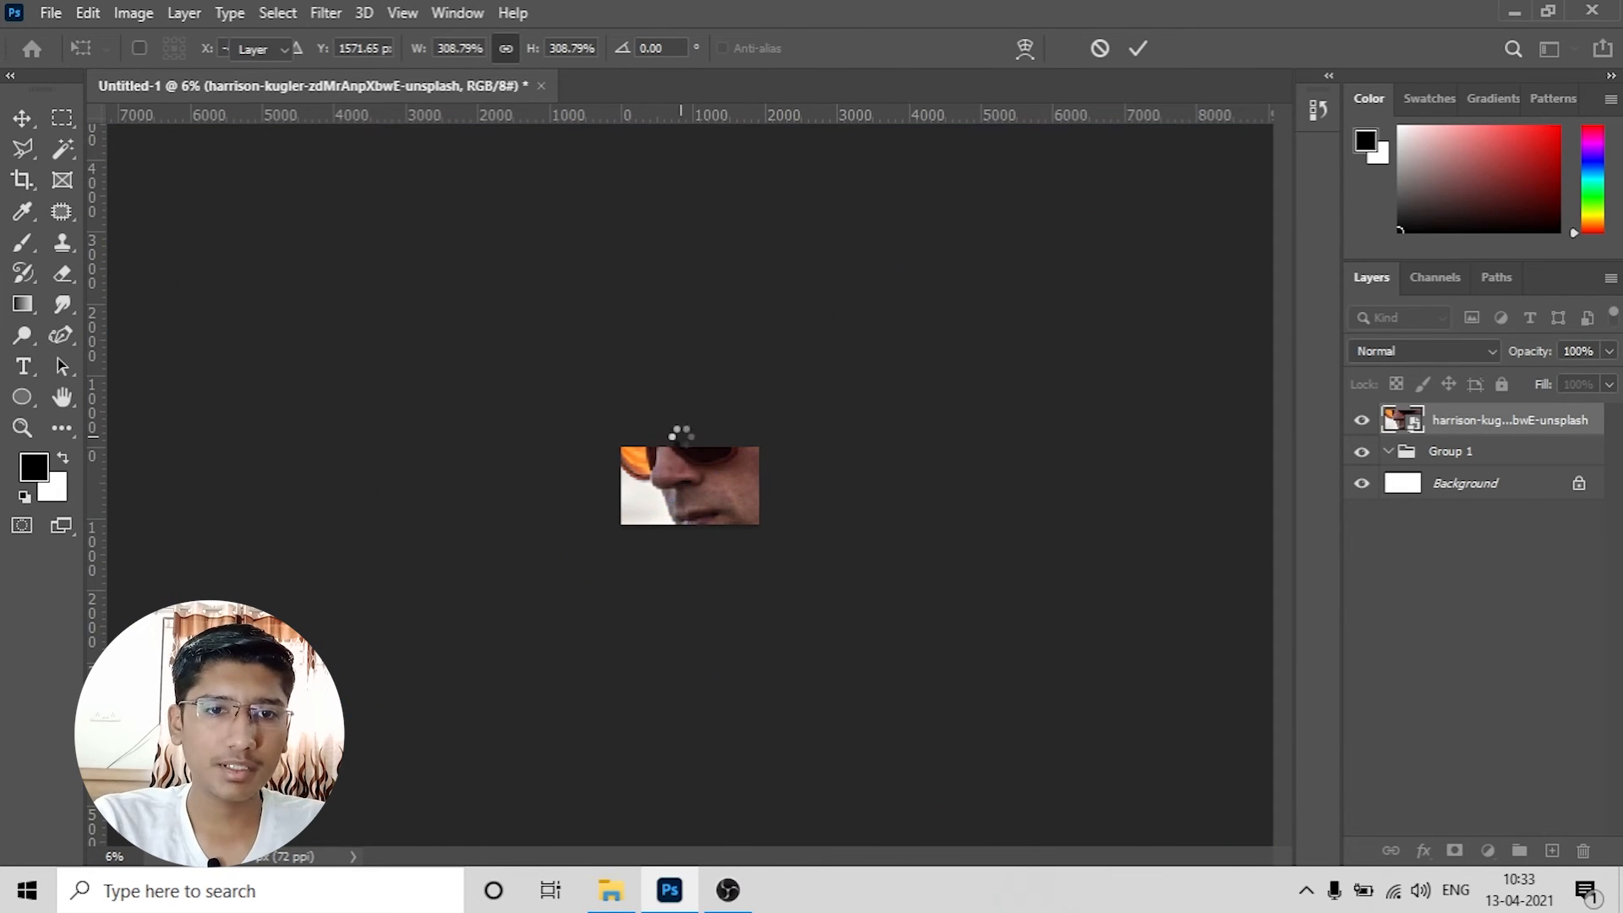
pyautogui.scroll(6, 711, 536)
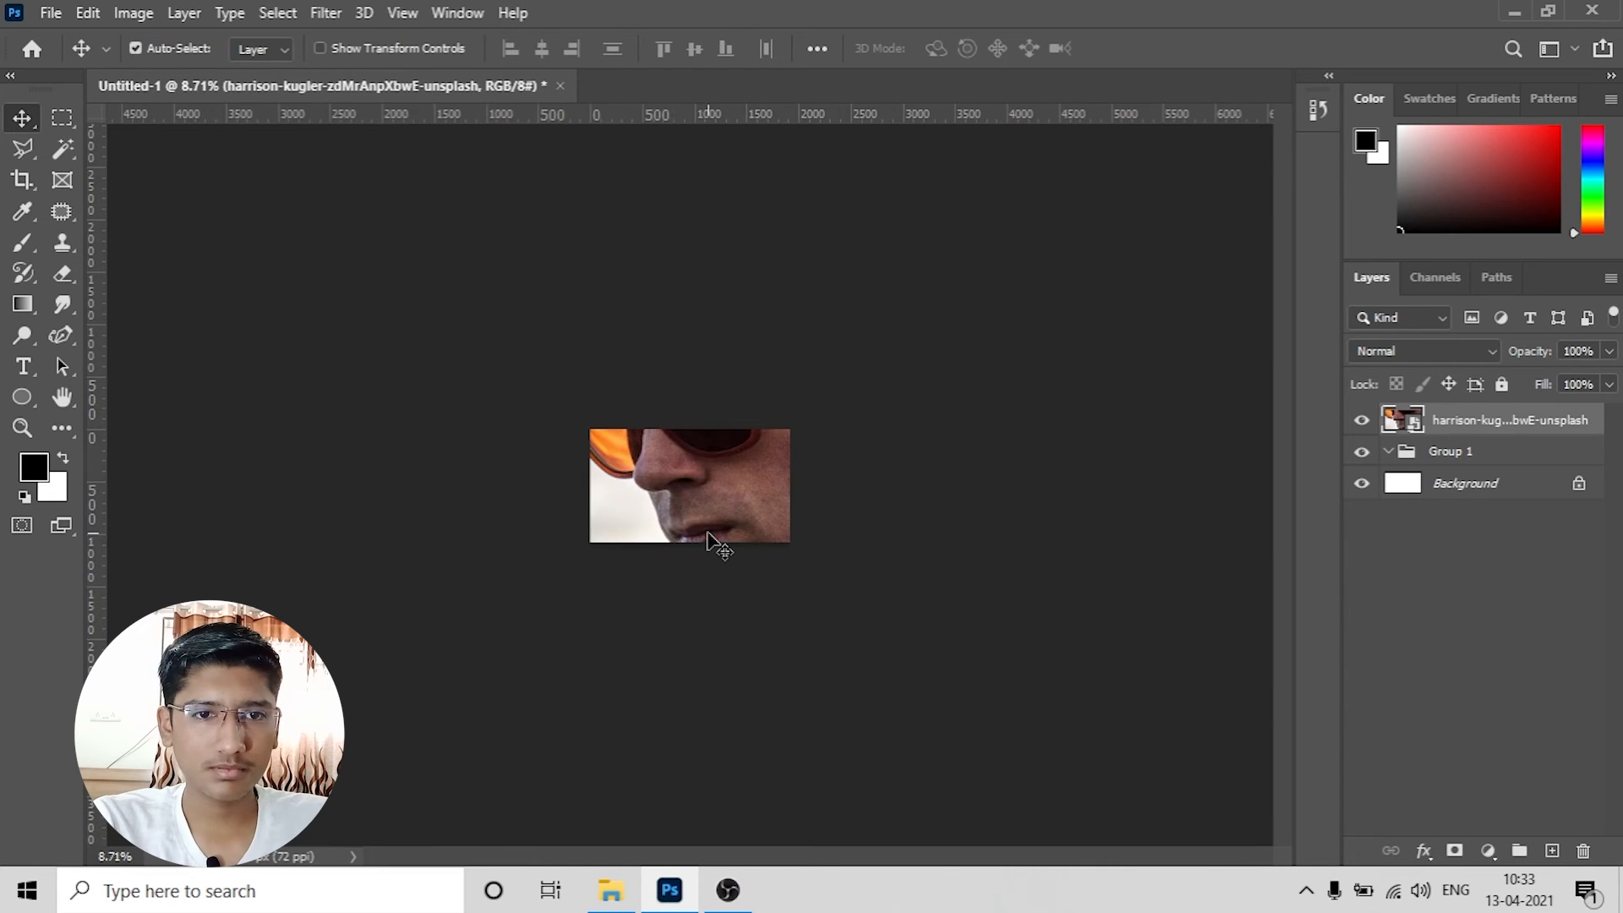
pyautogui.scroll(1, 711, 541)
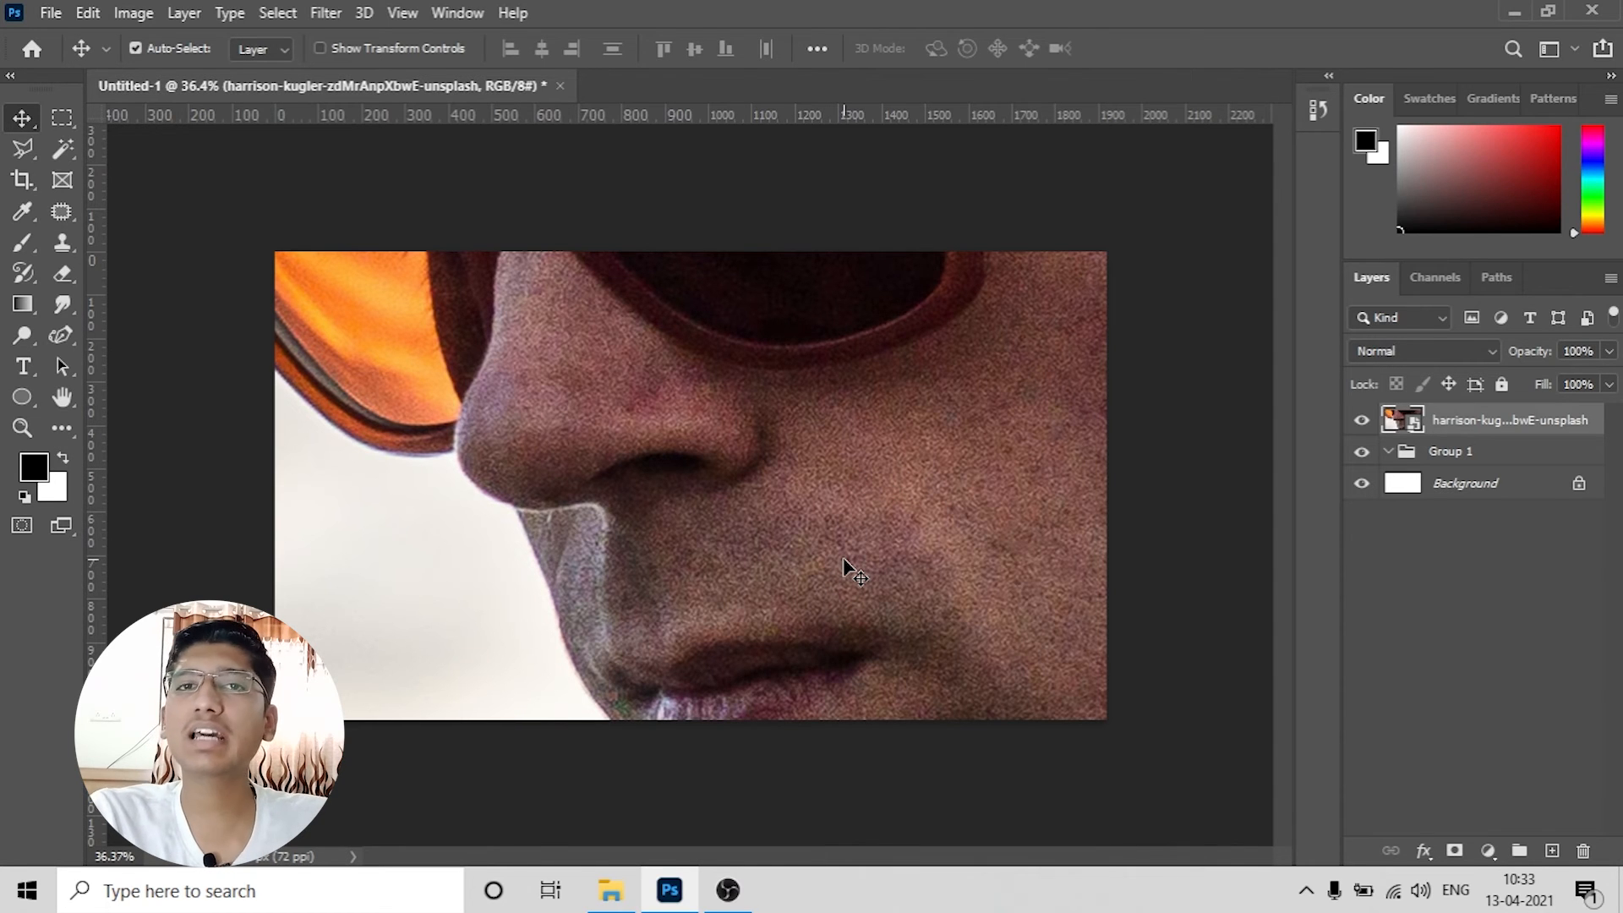
# Step: Undo the photo's huge enlargement and the two shrinkings before it, and nudge the photo slightly right
pyautogui.hotkey('ctrl', 'z')
pyautogui.hotkey('ctrl', 'z')
pyautogui.hotkey('ctrl', 'z')
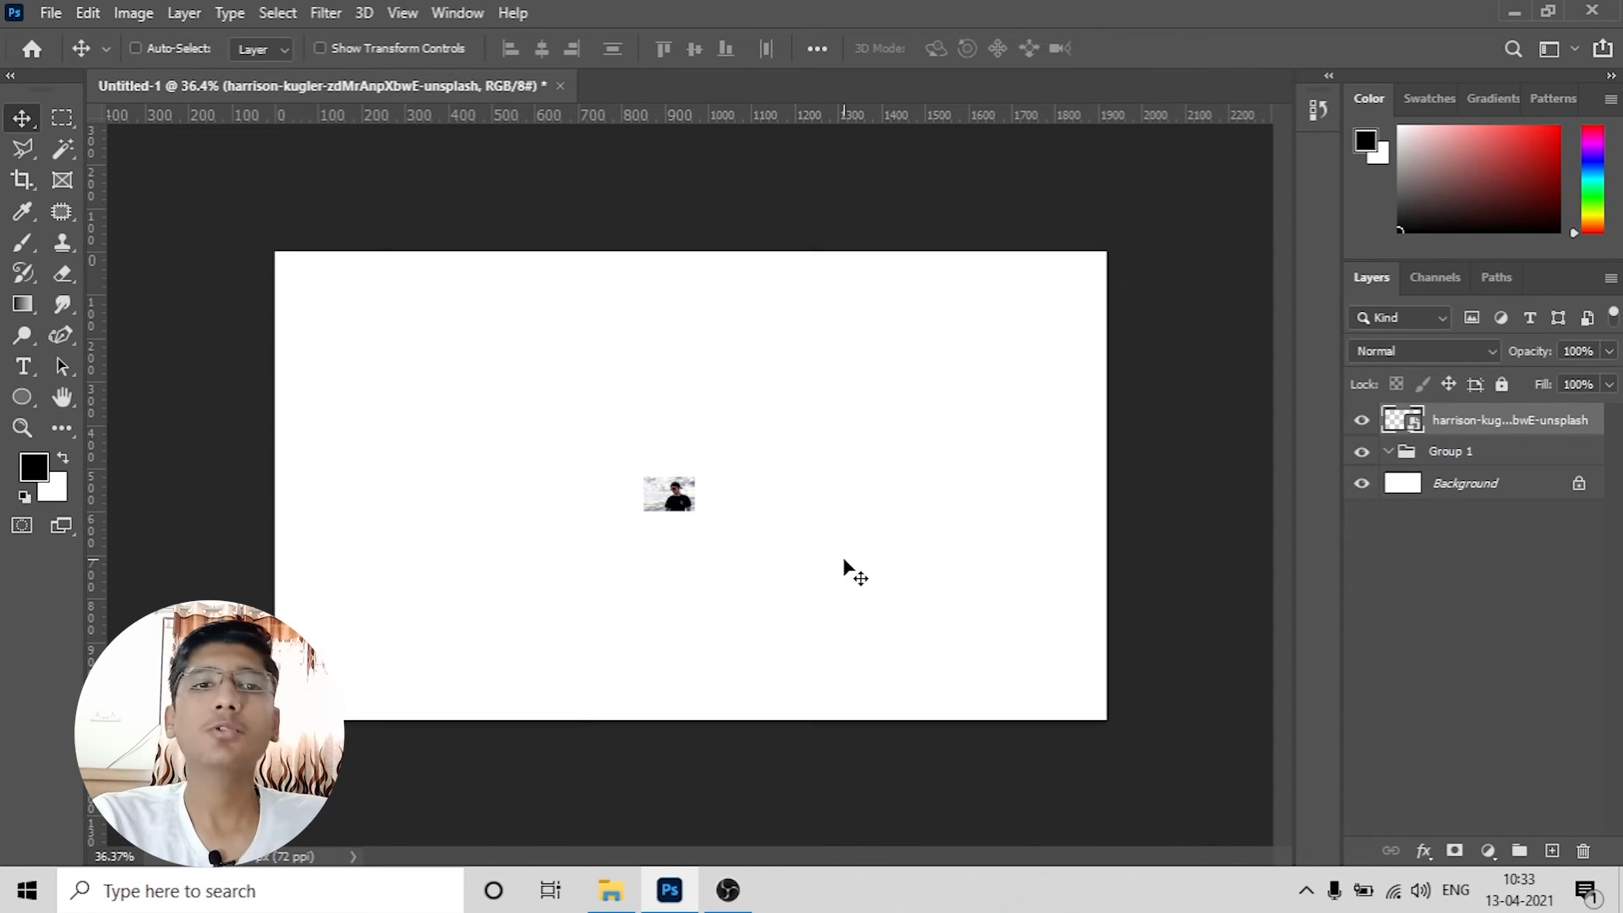
pyautogui.moveTo(790, 542); pyautogui.dragTo(800, 542)
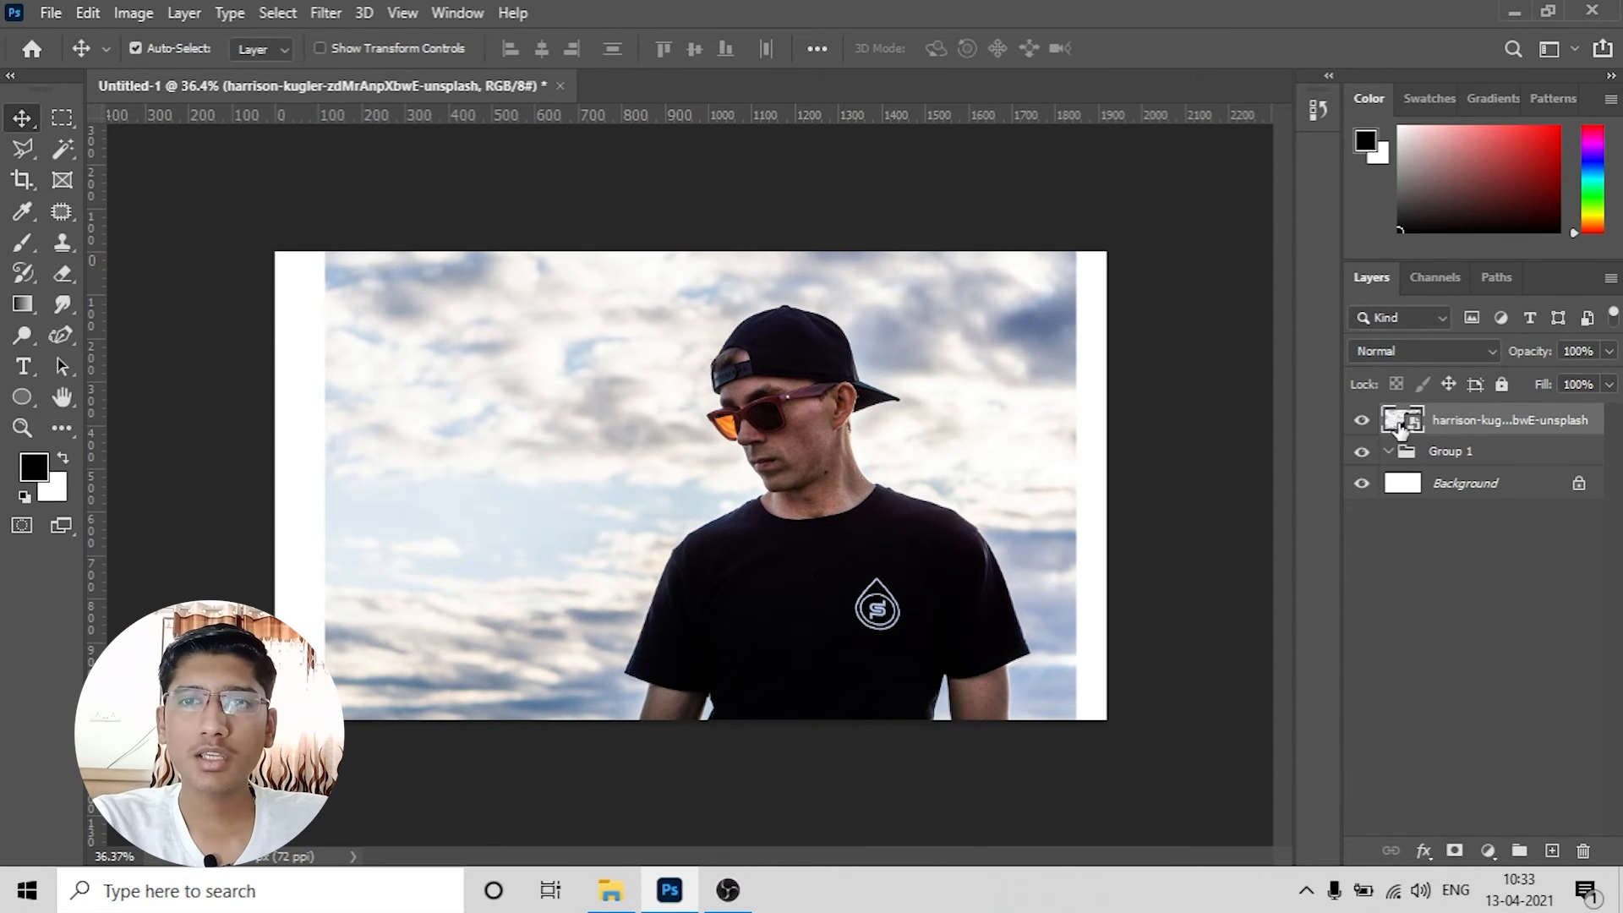
# Step: Shrink the smart object photo to 16.03% at the canvas centre and open its contents as a separate document
pyautogui.hotkey('ctrl', 't')
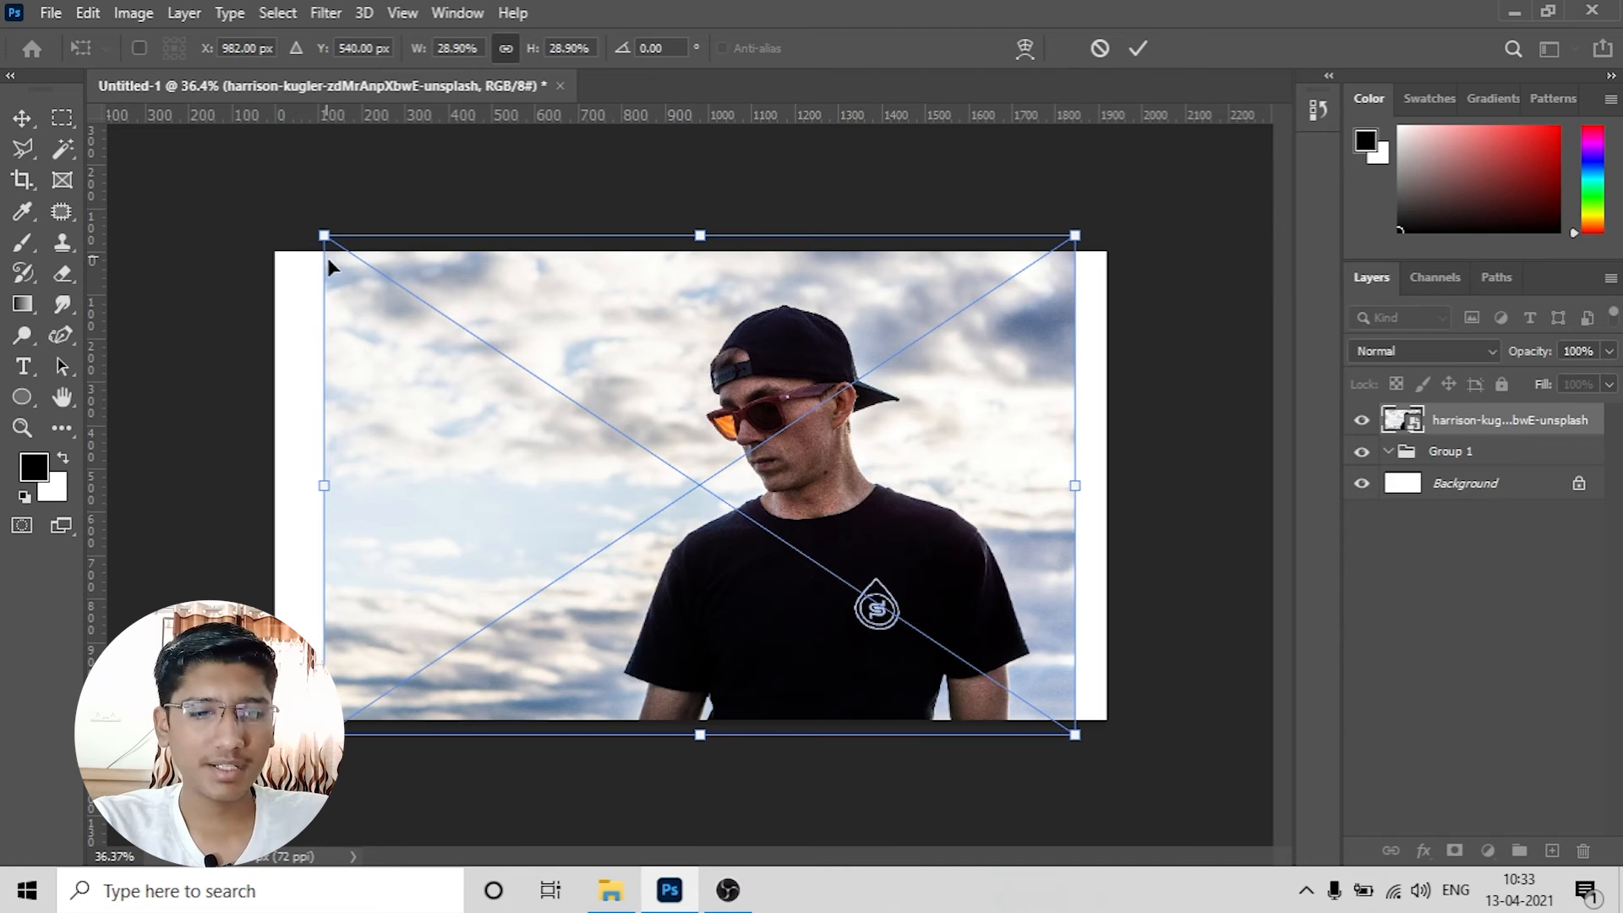
pyautogui.moveTo(325, 239); pyautogui.dragTo(485, 349)
pyautogui.press('Return')
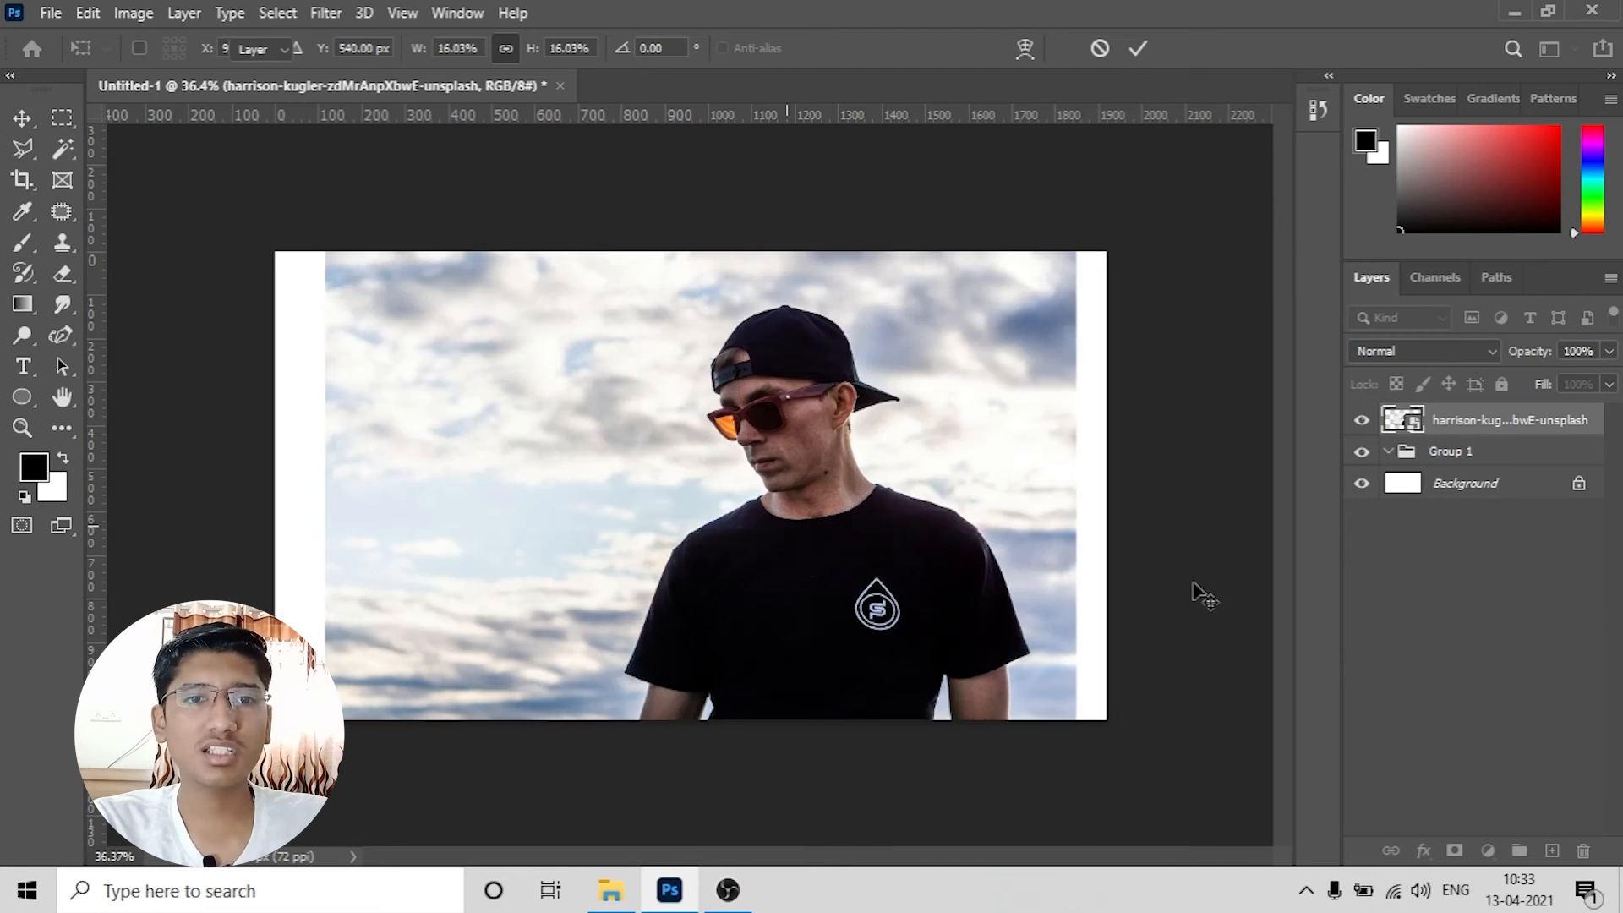
pyautogui.doubleClick(1410, 420)
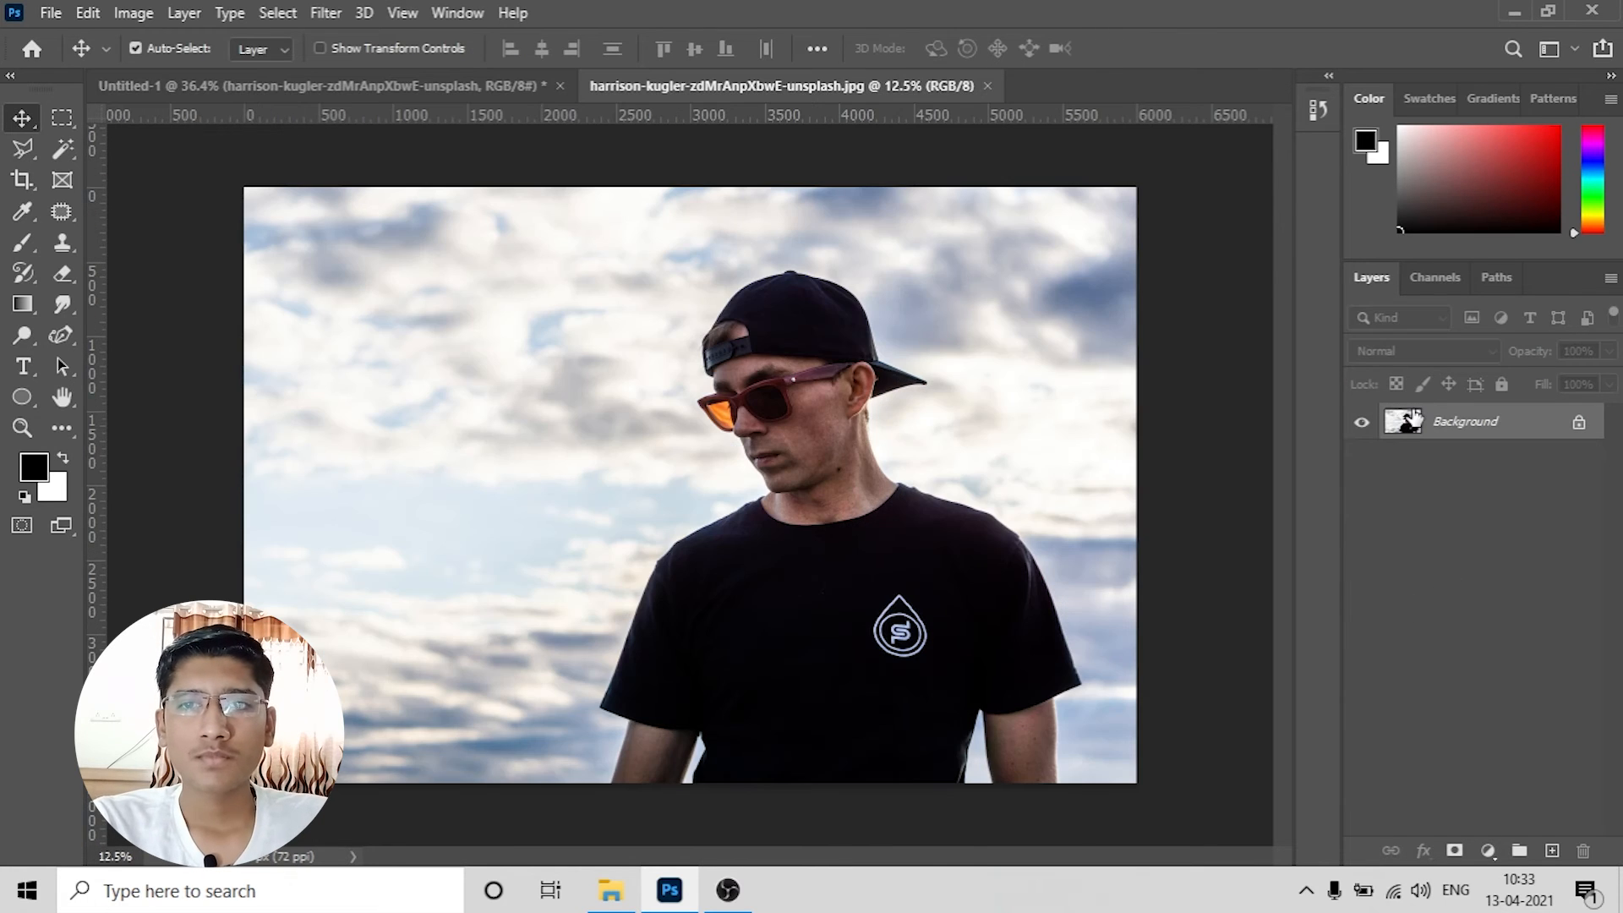
# Step: Return to the Untitled-1 document and rasterize the photo layer
pyautogui.click(484, 93)
pyautogui.rightClick(1521, 424)
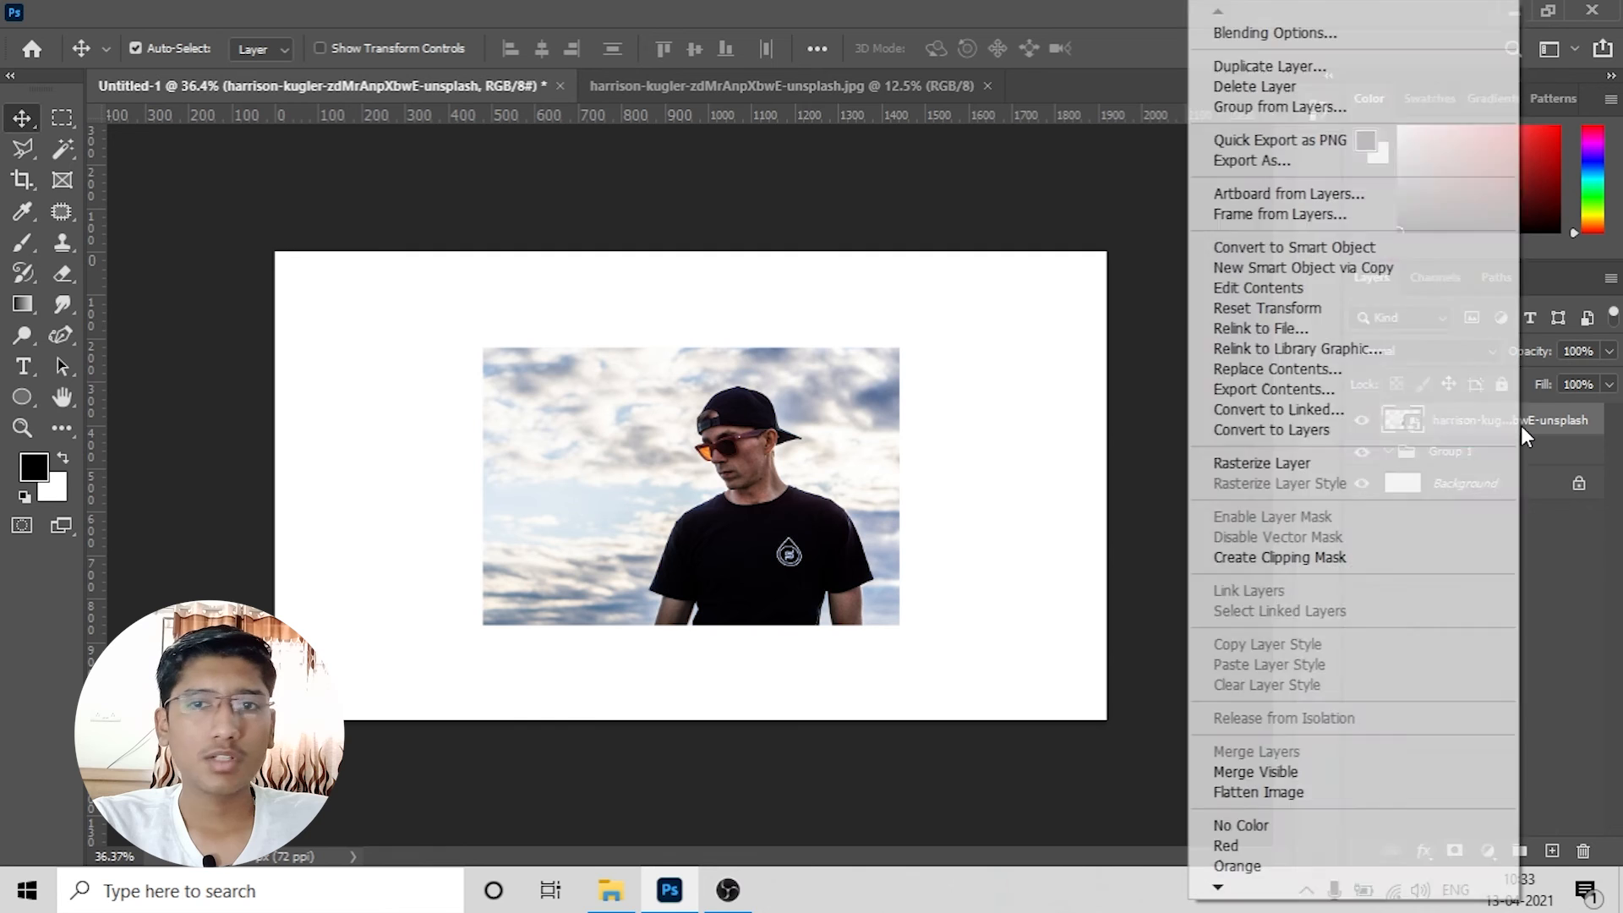
pyautogui.click(1281, 468)
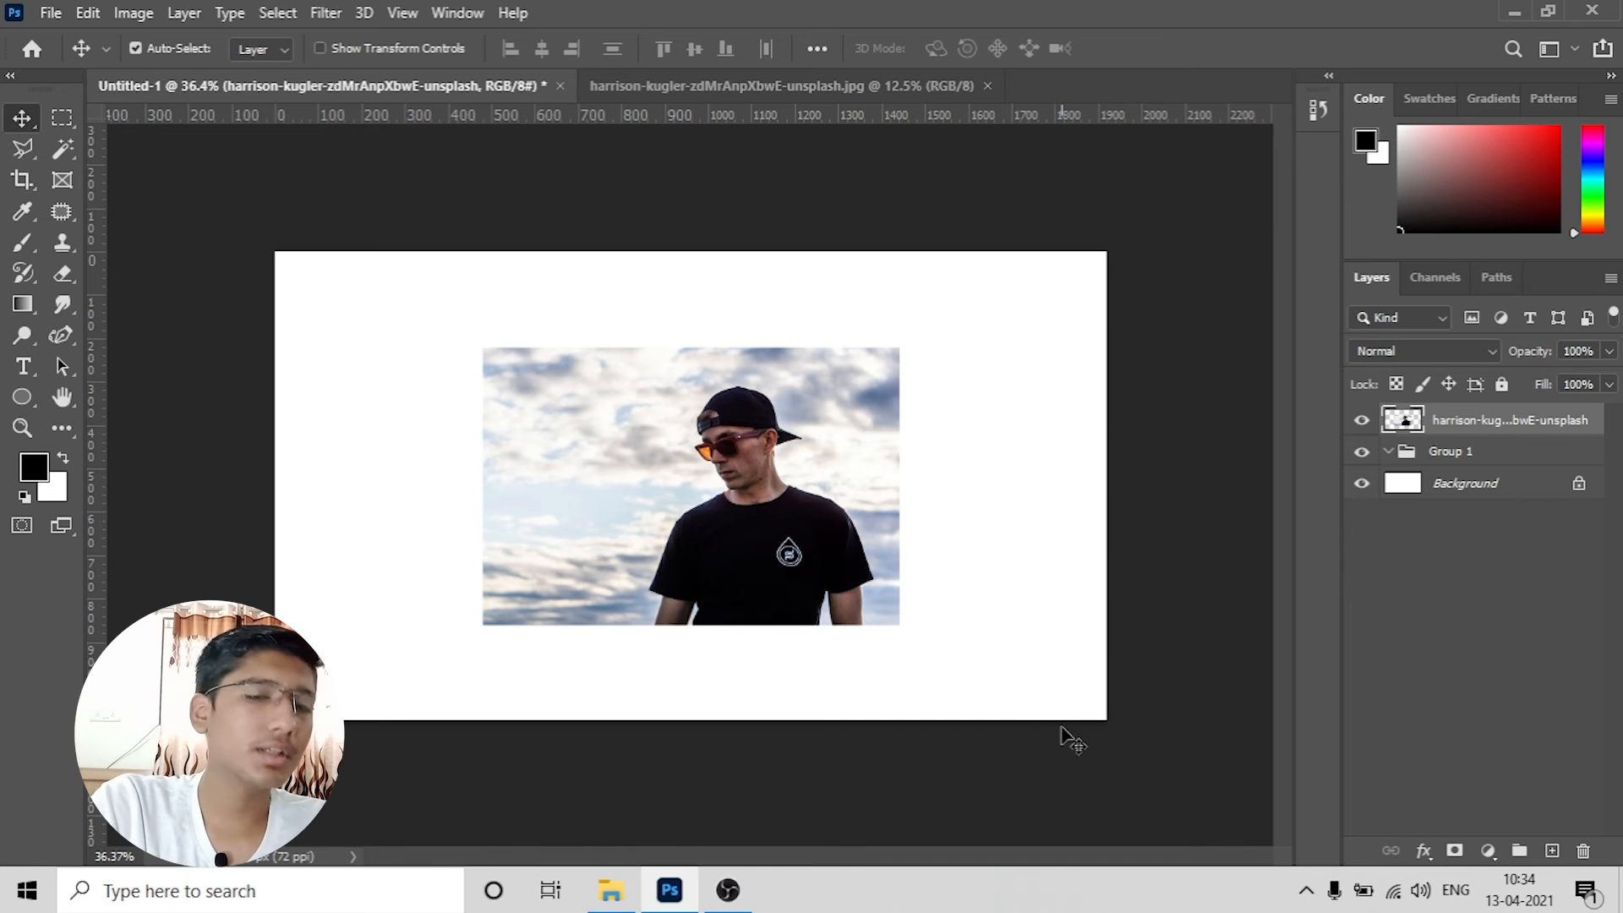
# Step: Enlarge the rasterized photo to nearly twice its size from its lower-right corner and move it up and left
pyautogui.hotkey('ctrl', 't')
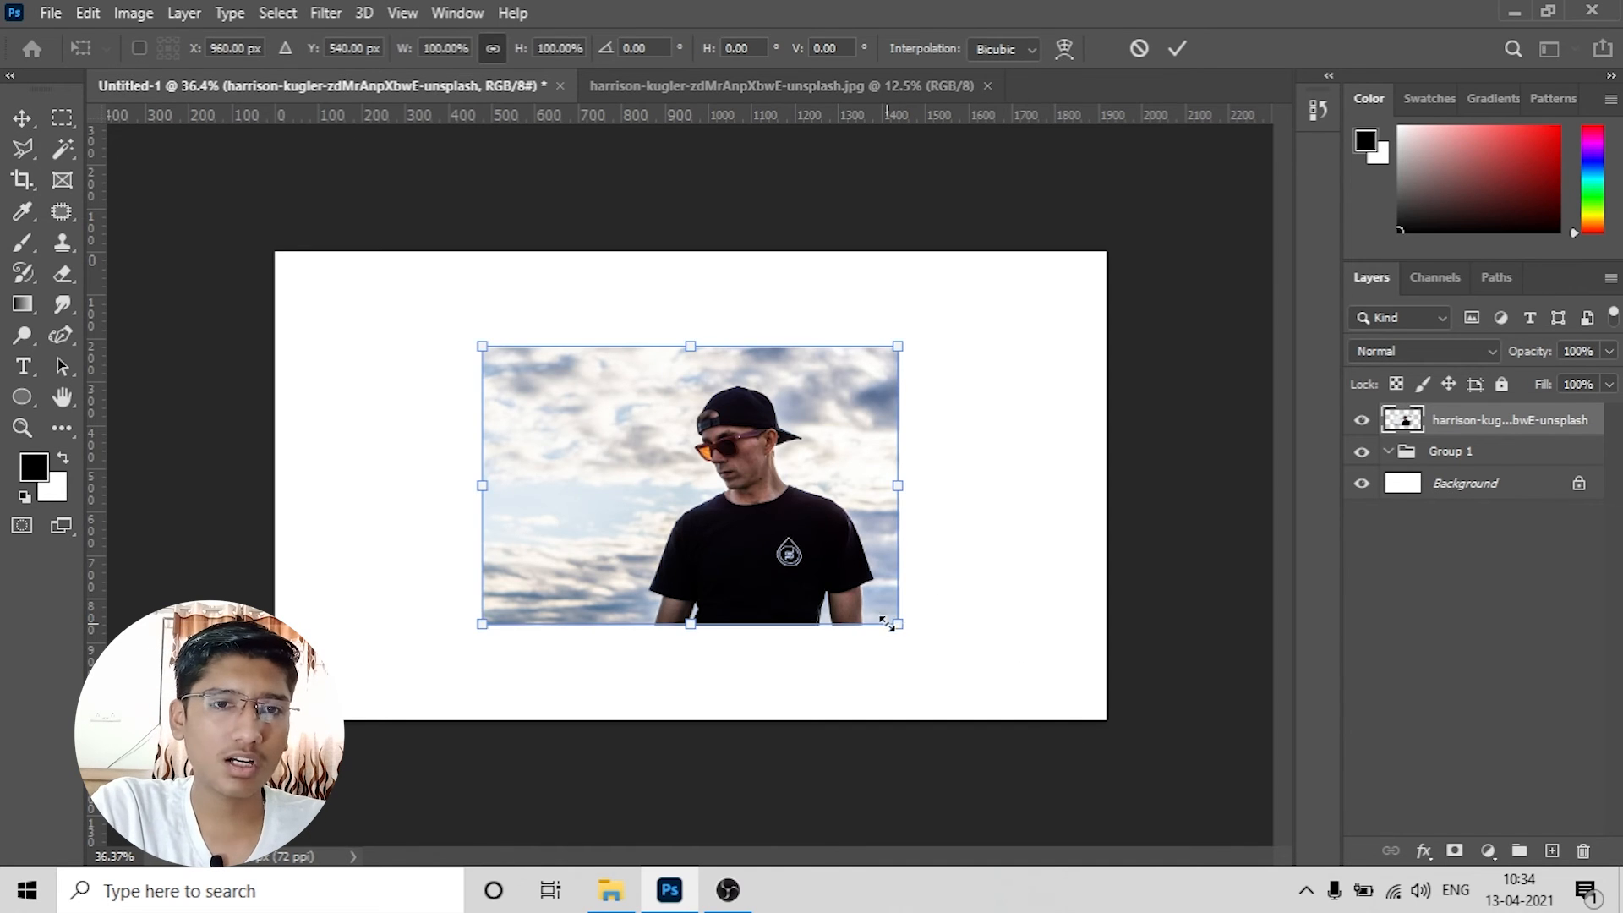
pyautogui.moveTo(888, 624); pyautogui.dragTo(1281, 855)
pyautogui.press('Return')
pyautogui.moveTo(948, 564); pyautogui.dragTo(848, 490)
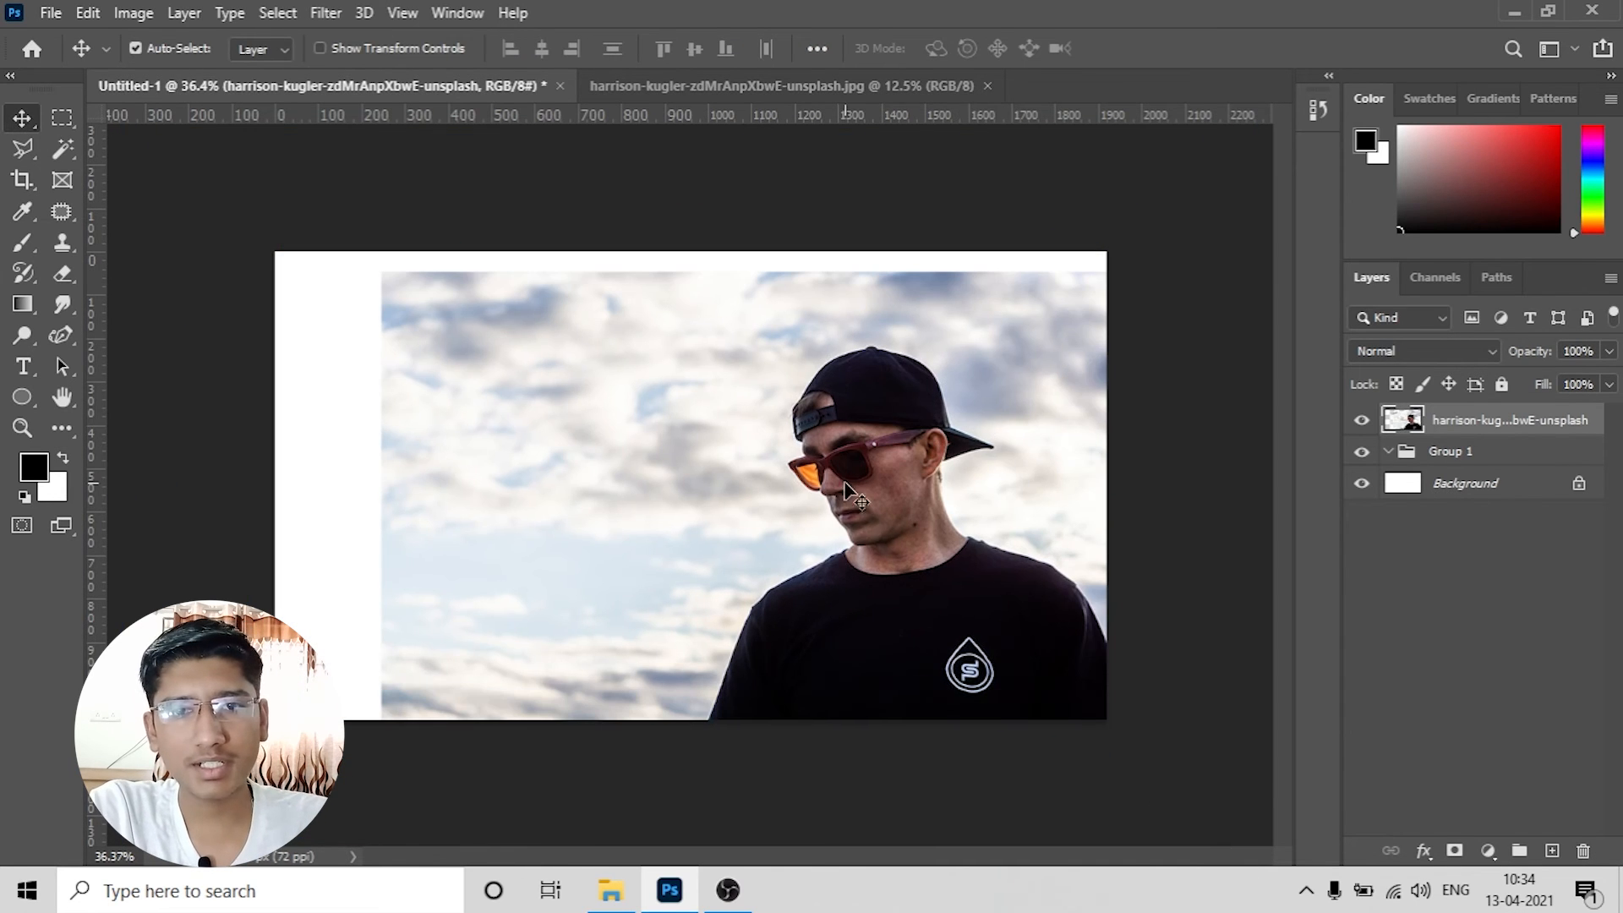
# Step: Enlarge the rasterized photo about its centre to 199.48% and commit the transform
pyautogui.hotkey('ctrl', 't')
pyautogui.moveTo(384, 271); pyautogui.dragTo(17, 29)
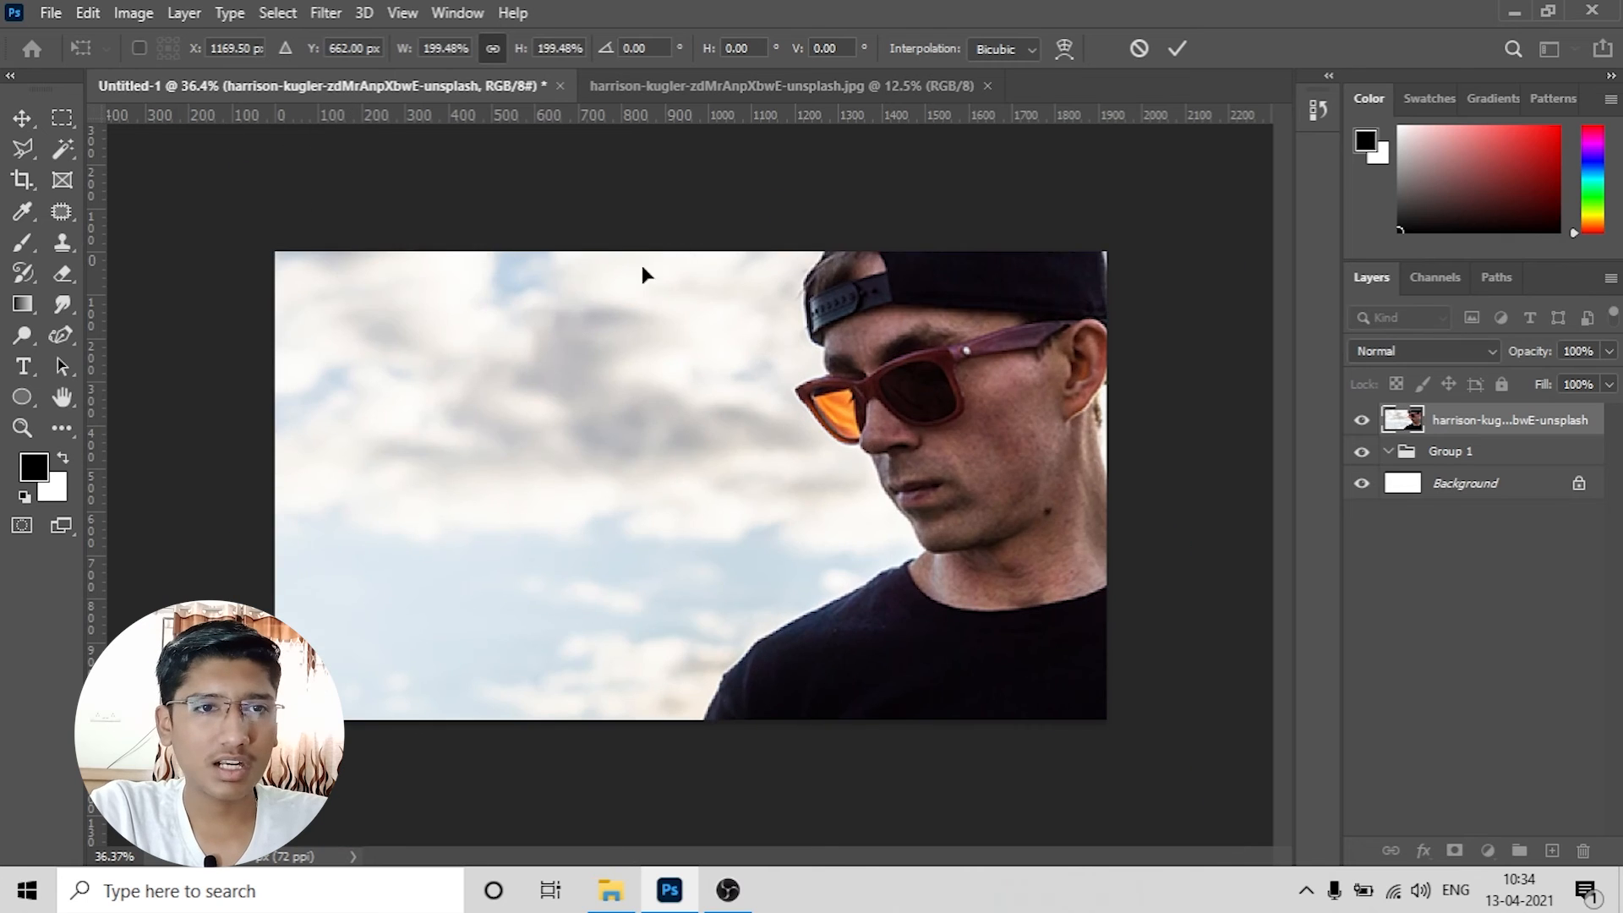
pyautogui.press('Return')
# Step: Undo both enlargements and the move of the rasterized photo
pyautogui.hotkey('ctrl', 'z')
pyautogui.hotkey('ctrl', 'z')
pyautogui.hotkey('ctrl', 'z')
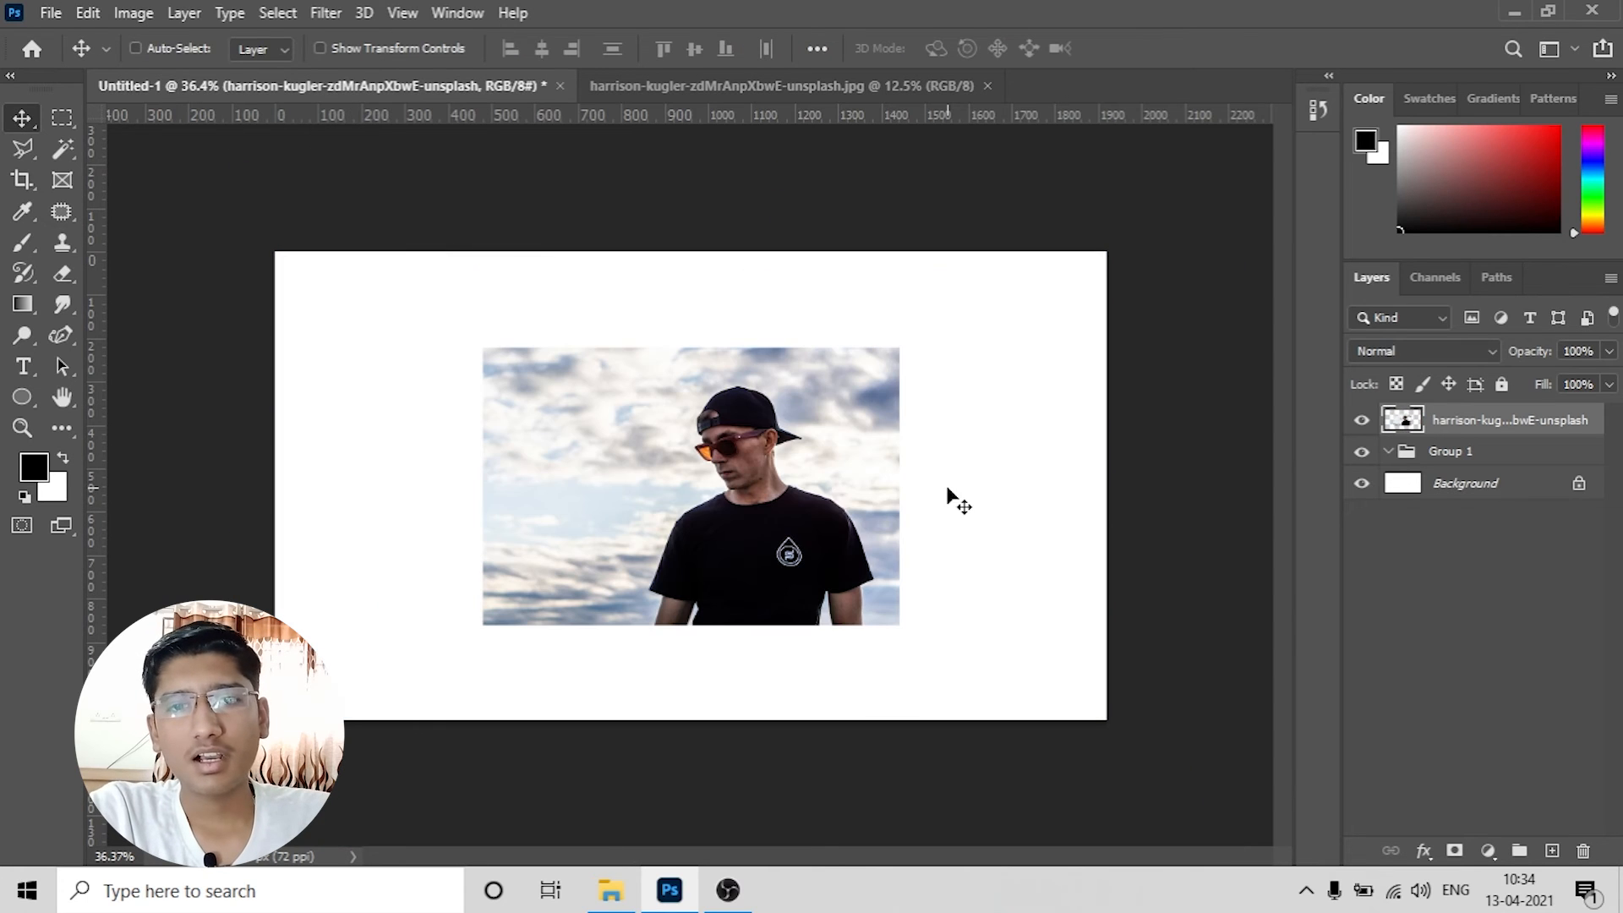
# Step: Convert the photo layer to a smart object, enlarge it until it covers the whole canvas and commit the transform
pyautogui.rightClick(1490, 414)
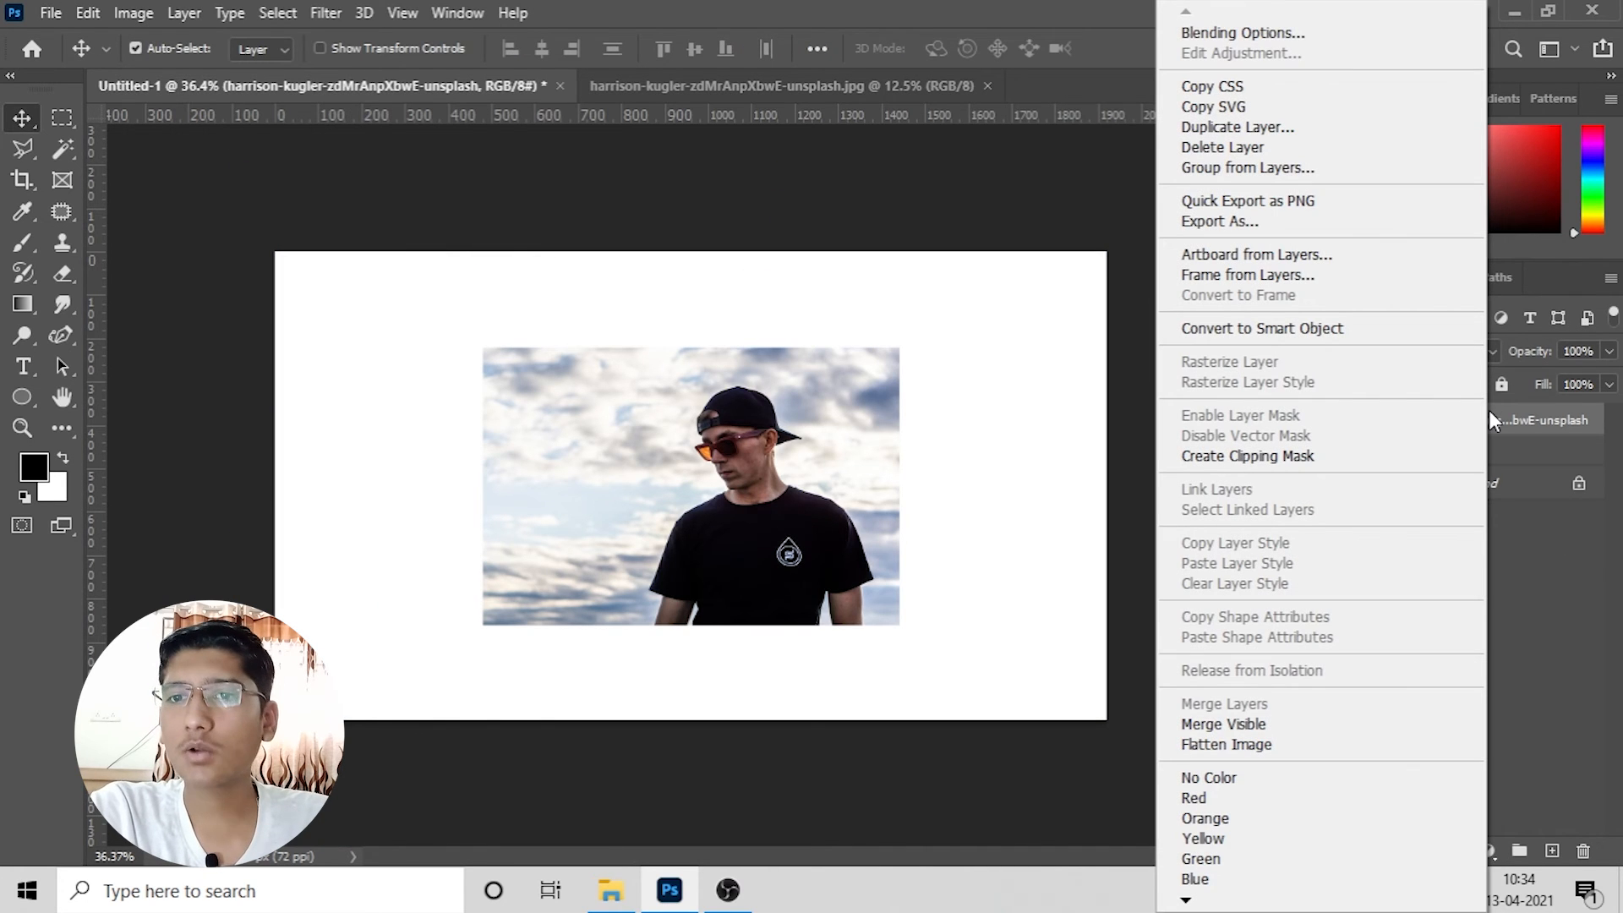
pyautogui.click(1286, 331)
pyautogui.hotkey('ctrl', 't')
pyautogui.moveTo(899, 347); pyautogui.dragTo(1368, 35)
pyautogui.moveTo(1040, 613); pyautogui.dragTo(930, 656)
pyautogui.press('Return')
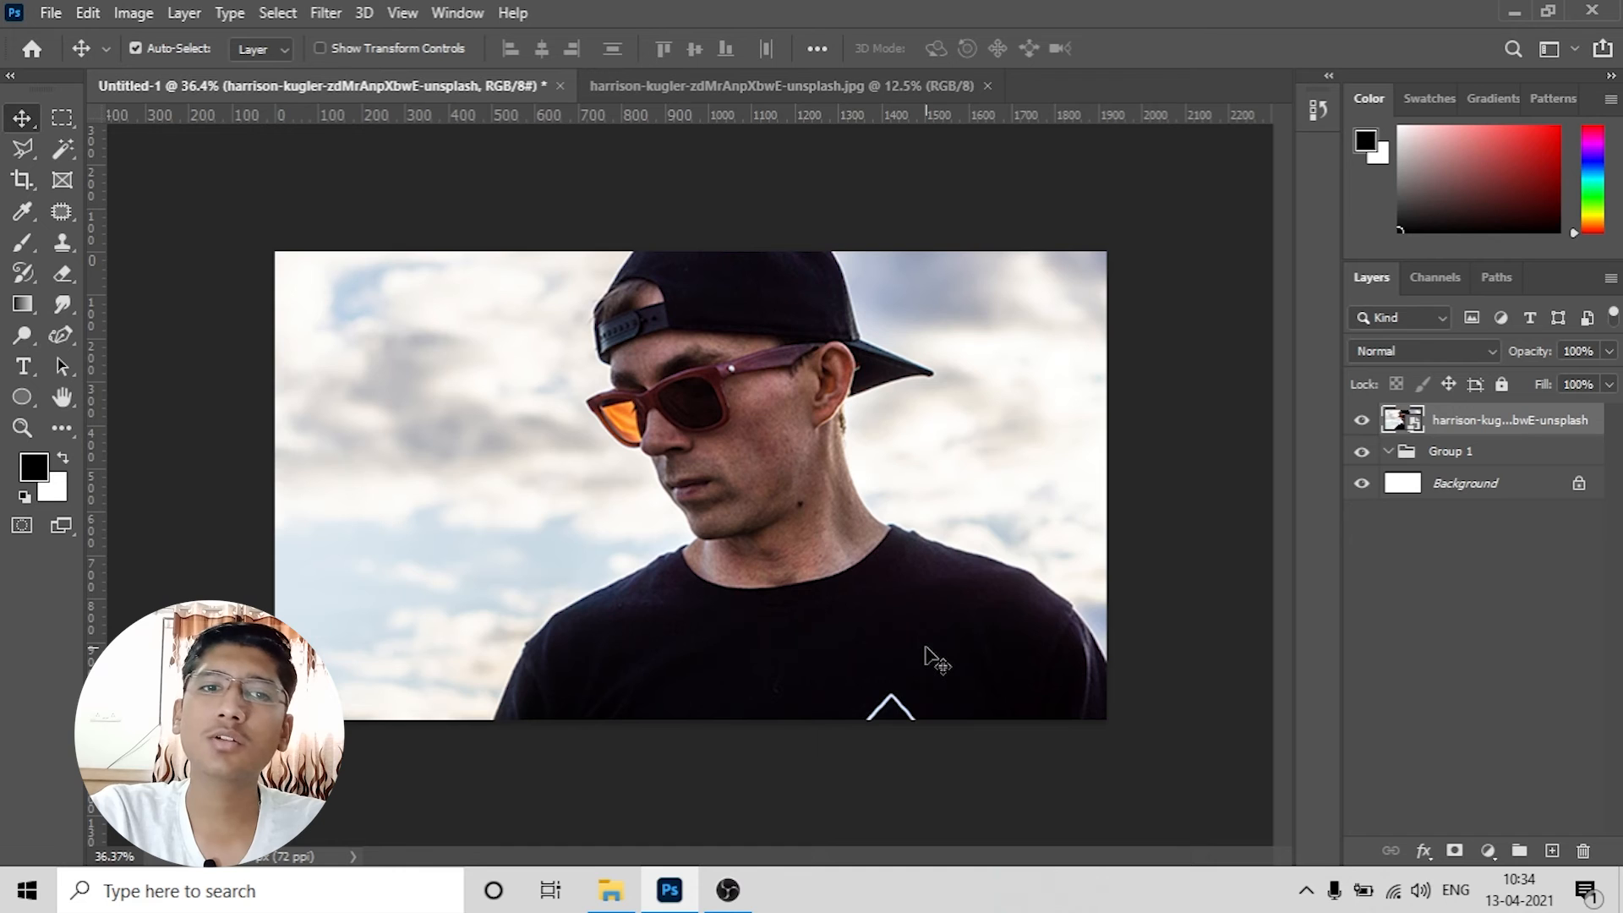
# Step: Undo the enlargement and delete the photo layer from the document
pyautogui.hotkey('ctrl', 'z')
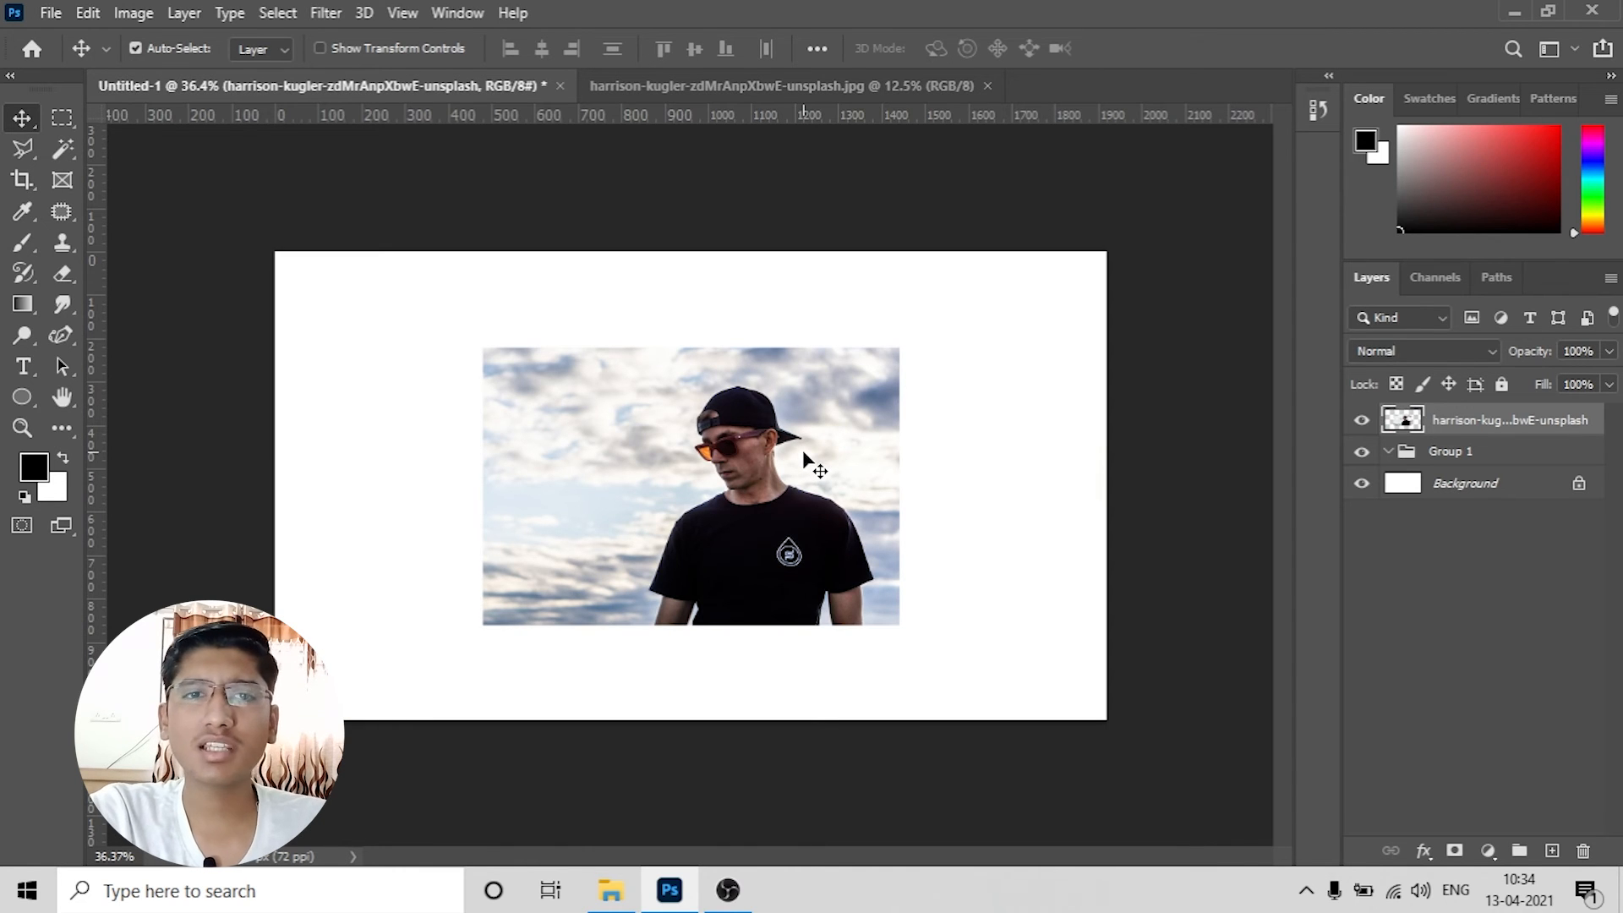
pyautogui.click(1433, 596)
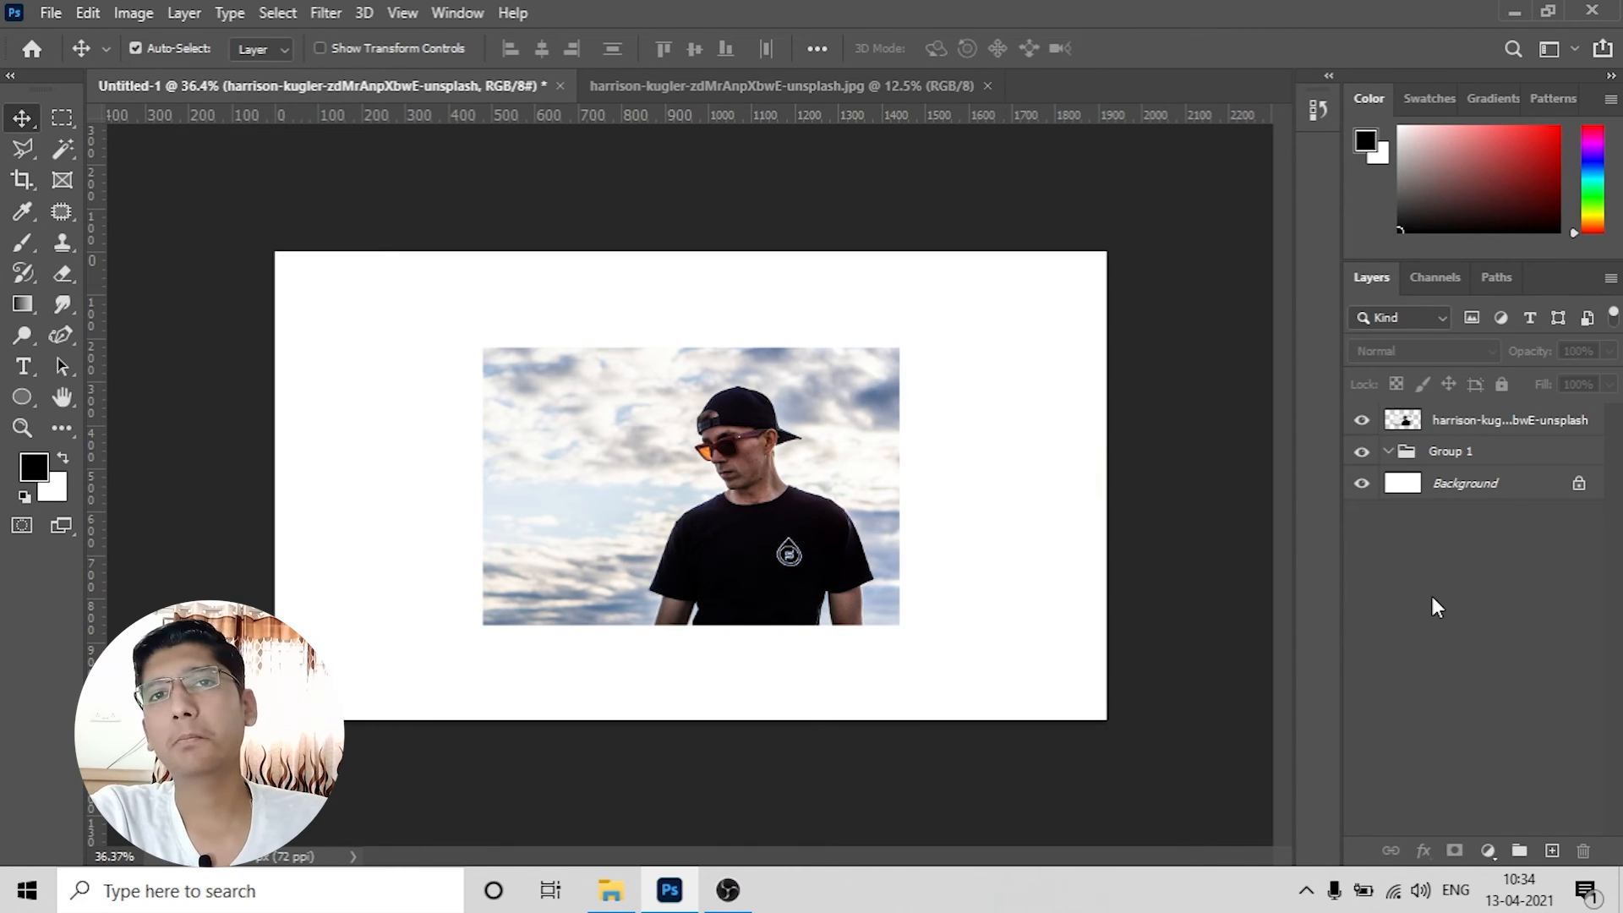
pyautogui.click(1537, 437)
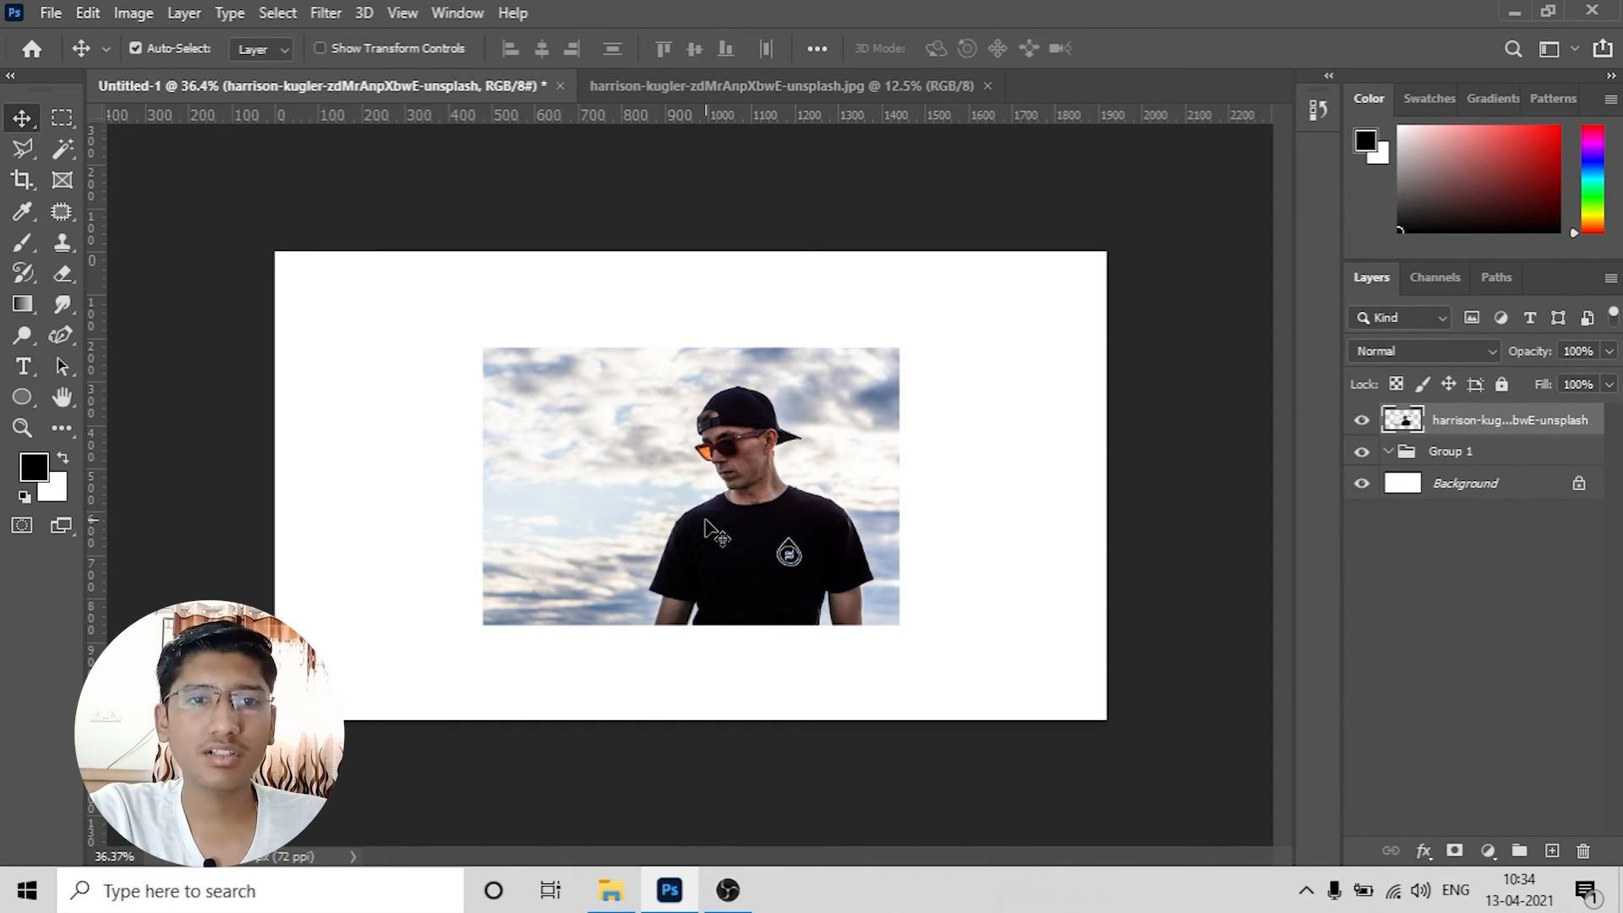
pyautogui.press('Delete')
pyautogui.click(1117, 476)
# Step: Draw a black circle about 786 px in diameter with the Ellipse Tool and move it toward the canvas centre
pyautogui.click(22, 398)
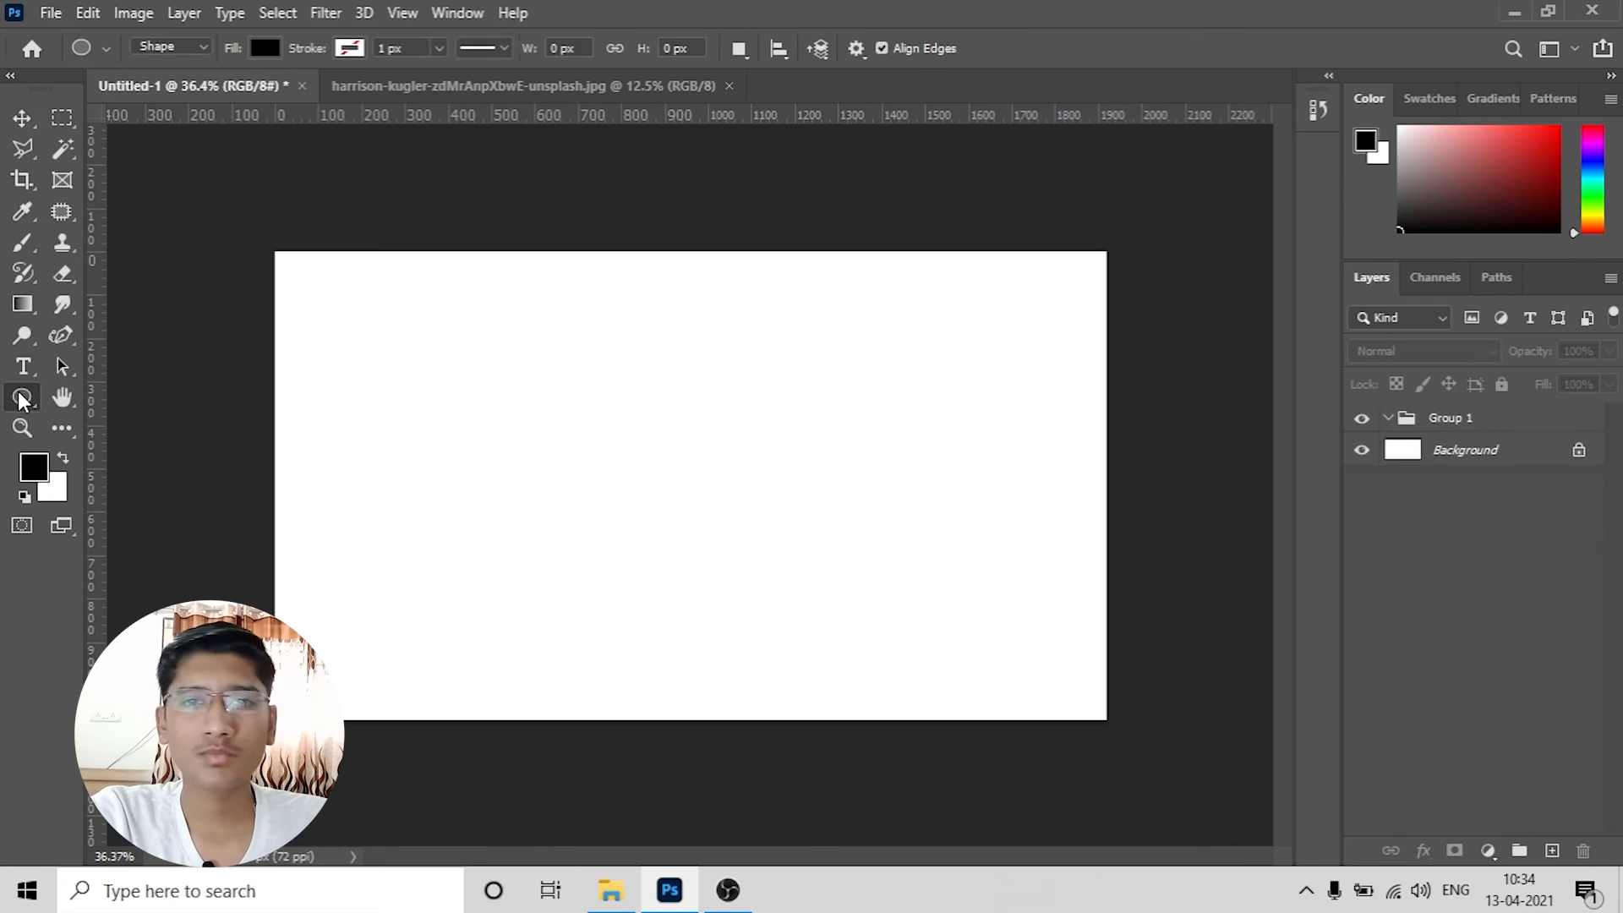
pyautogui.rightClick(22, 399)
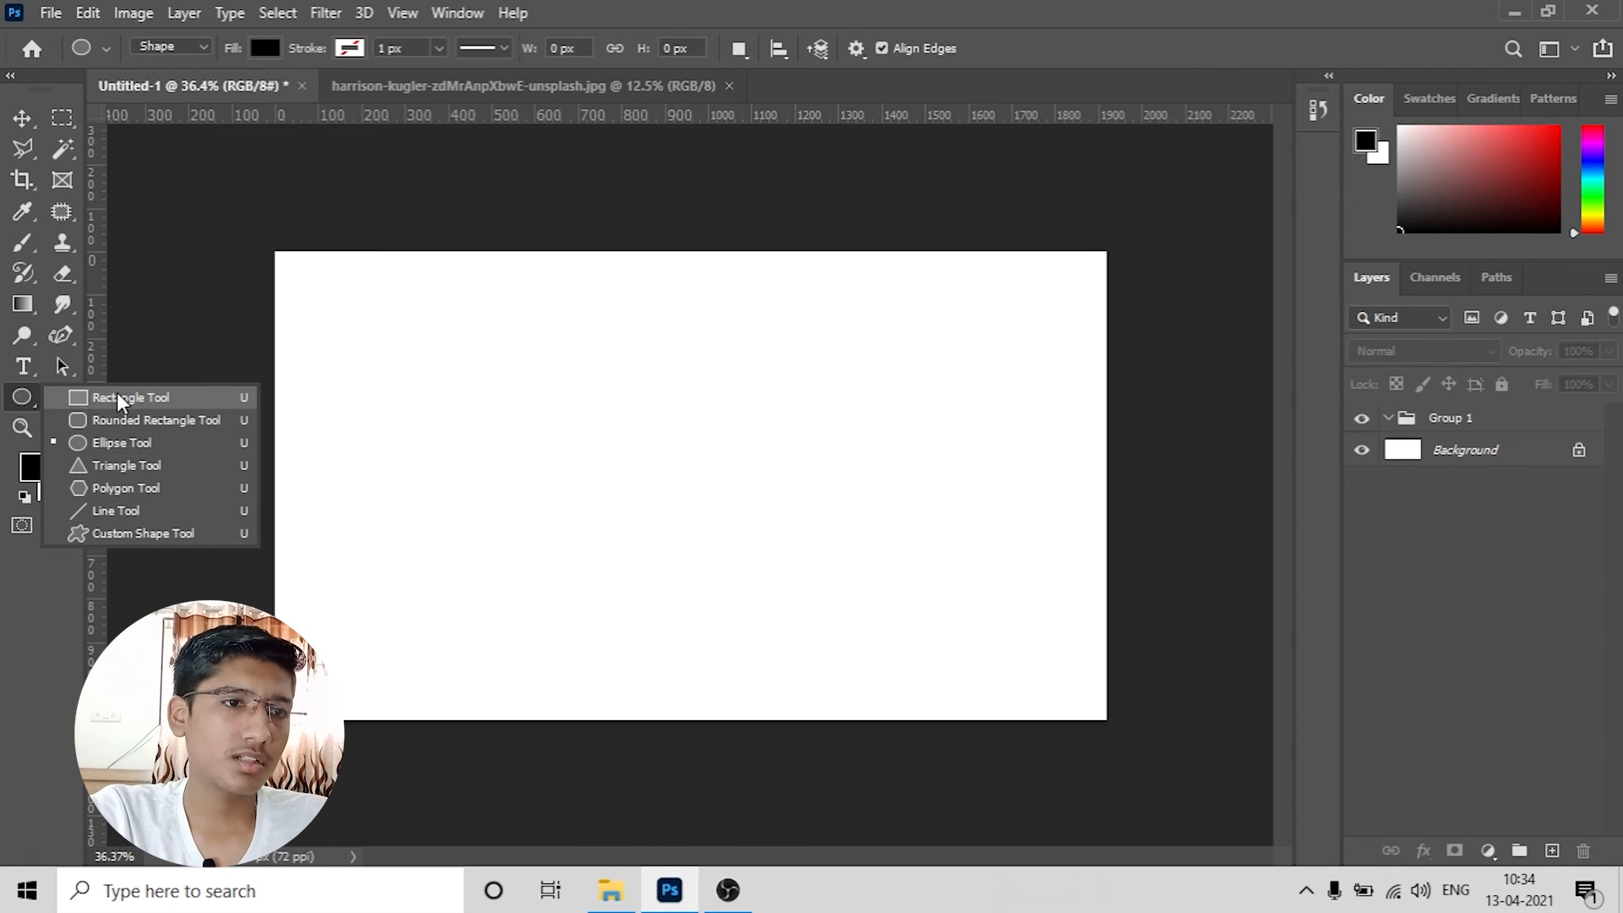
pyautogui.click(115, 444)
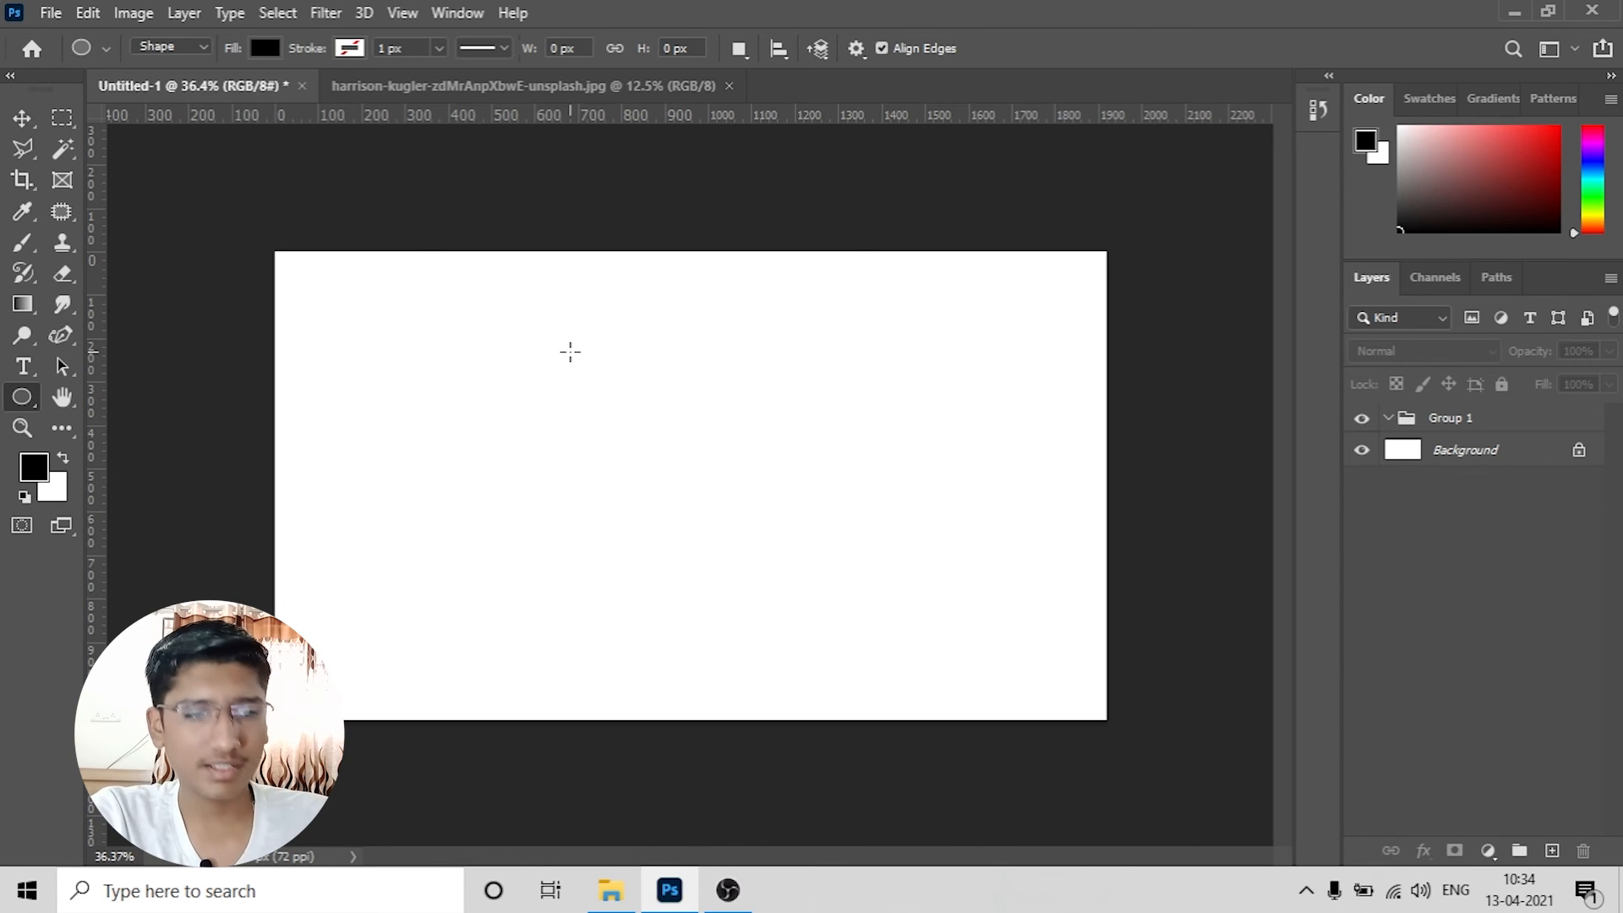
pyautogui.moveTo(571, 352); pyautogui.dragTo(1036, 693)
pyautogui.moveTo(1036, 693); pyautogui.dragTo(1035, 690)
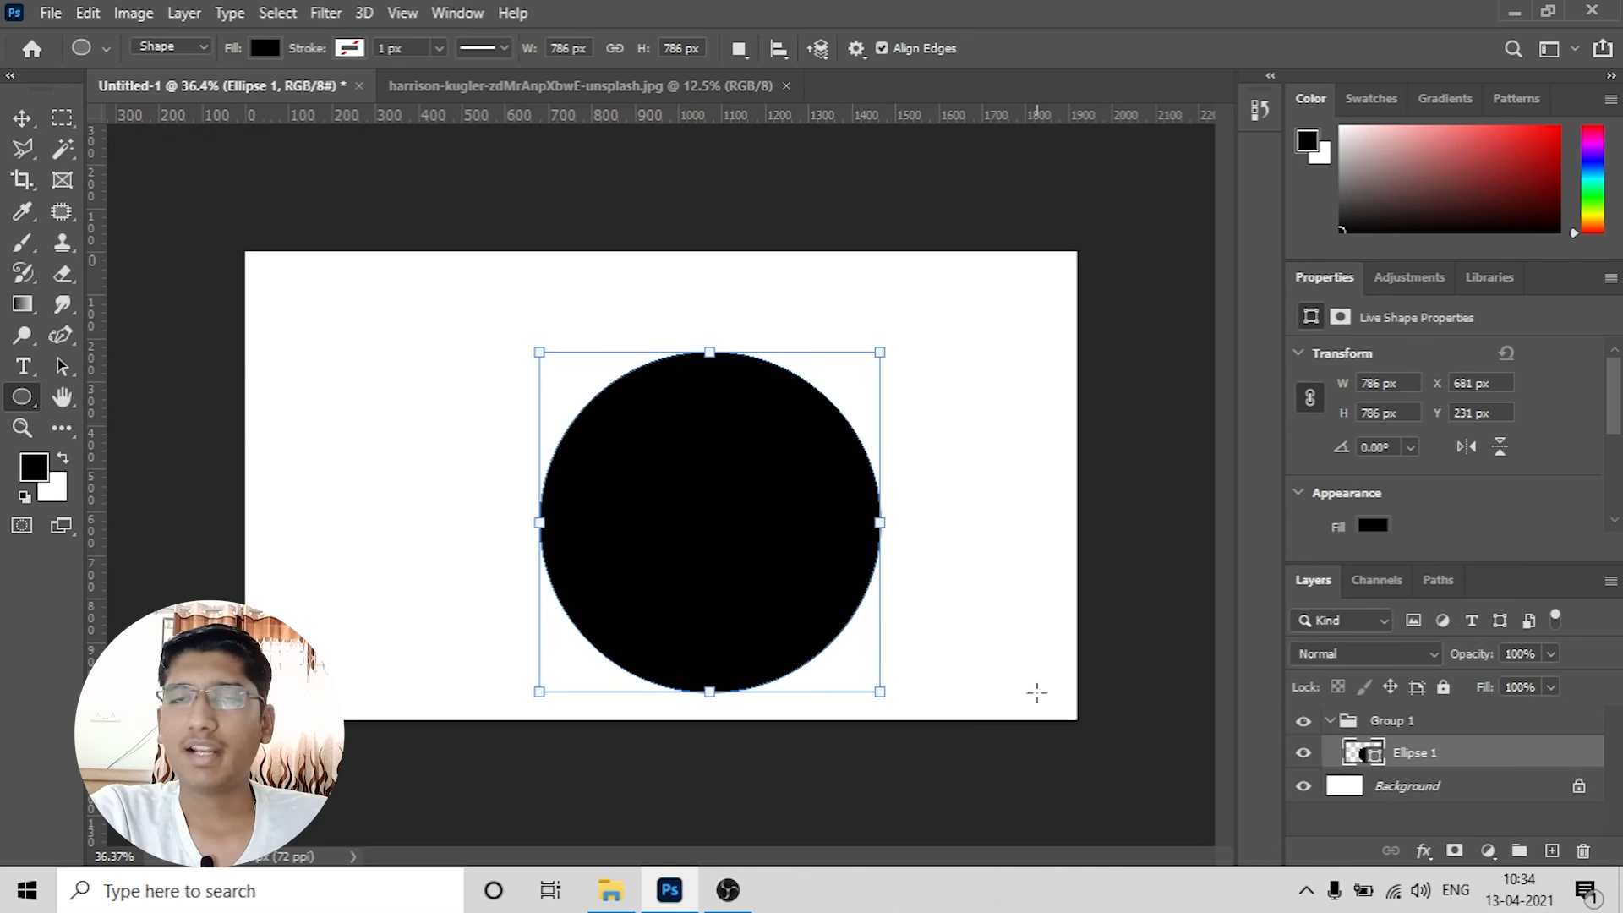
pyautogui.press('v')
pyautogui.moveTo(790, 551); pyautogui.dragTo(720, 541)
# Step: Clear the workspace by collapsing Properties into the icon dock and closing the Adjustments and Libraries group, and centre the circle on the canvas
pyautogui.moveTo(1327, 281); pyautogui.dragTo(1263, 135)
pyautogui.click(1611, 280)
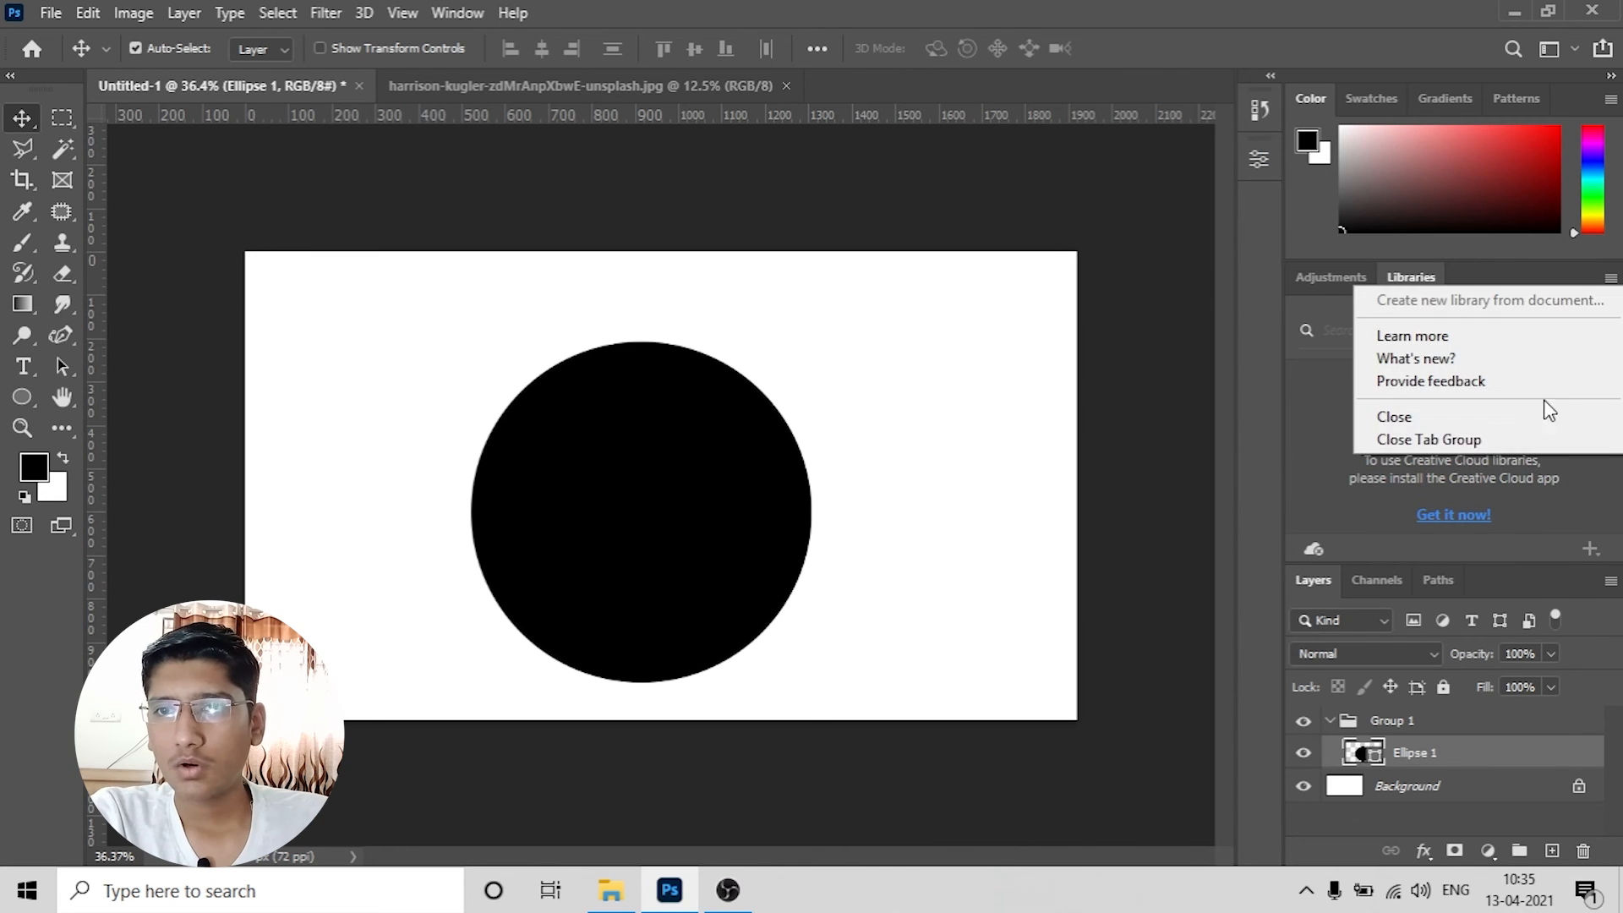
pyautogui.click(1474, 439)
pyautogui.moveTo(756, 520); pyautogui.dragTo(764, 507)
# Step: Lower the circle layer's opacity to about 40% and restore it to 100%
pyautogui.click(1610, 352)
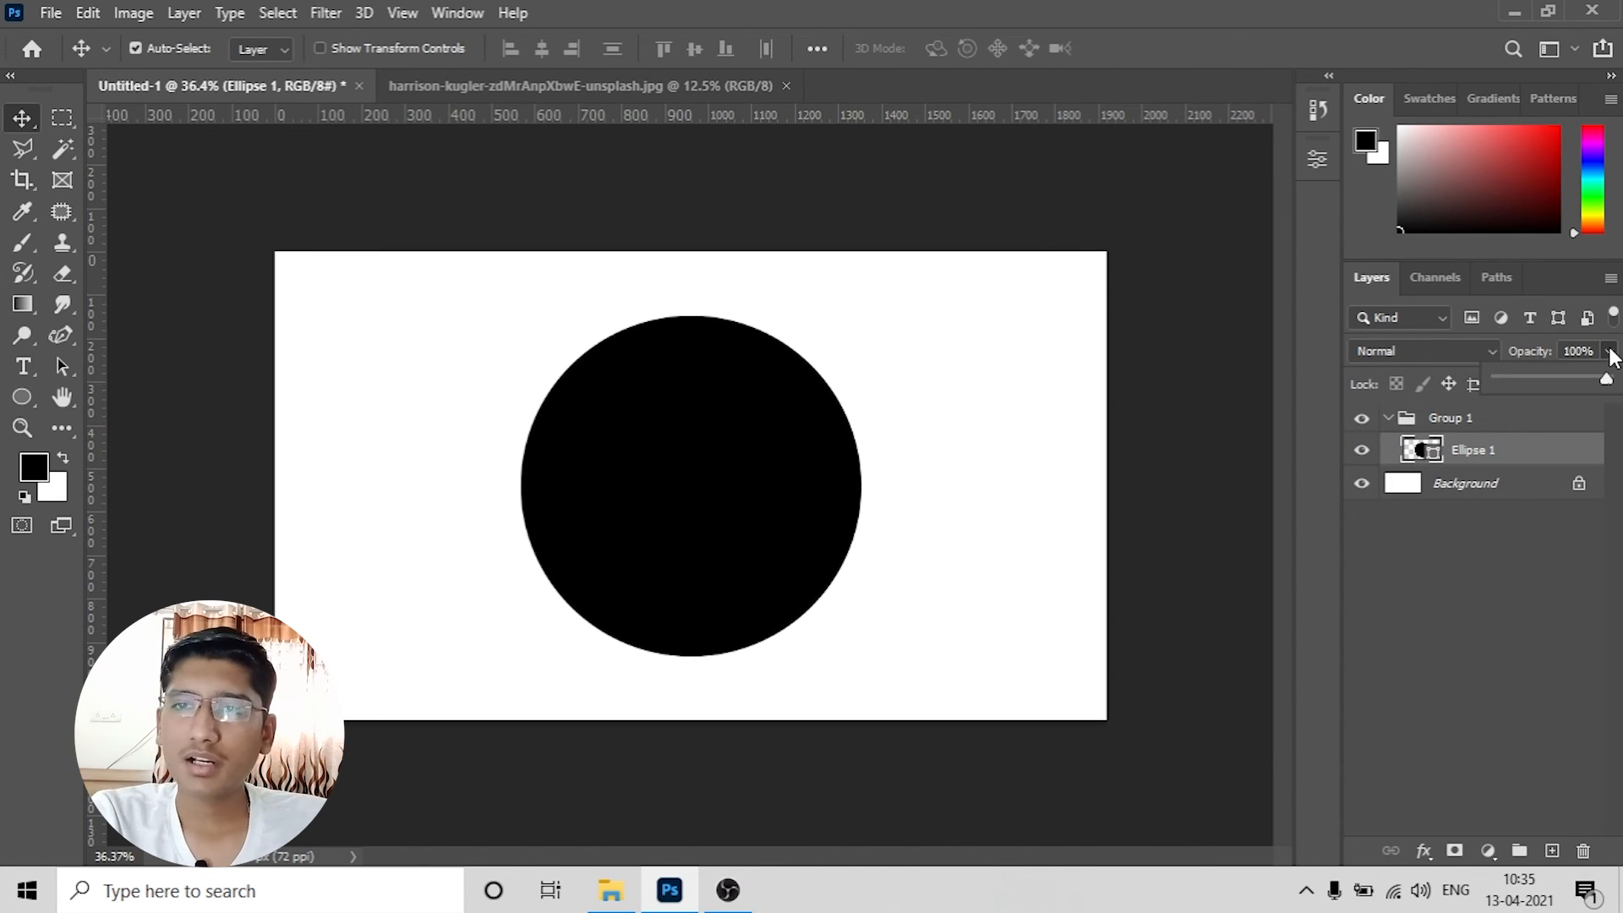
pyautogui.moveTo(1607, 380); pyautogui.dragTo(1598, 380)
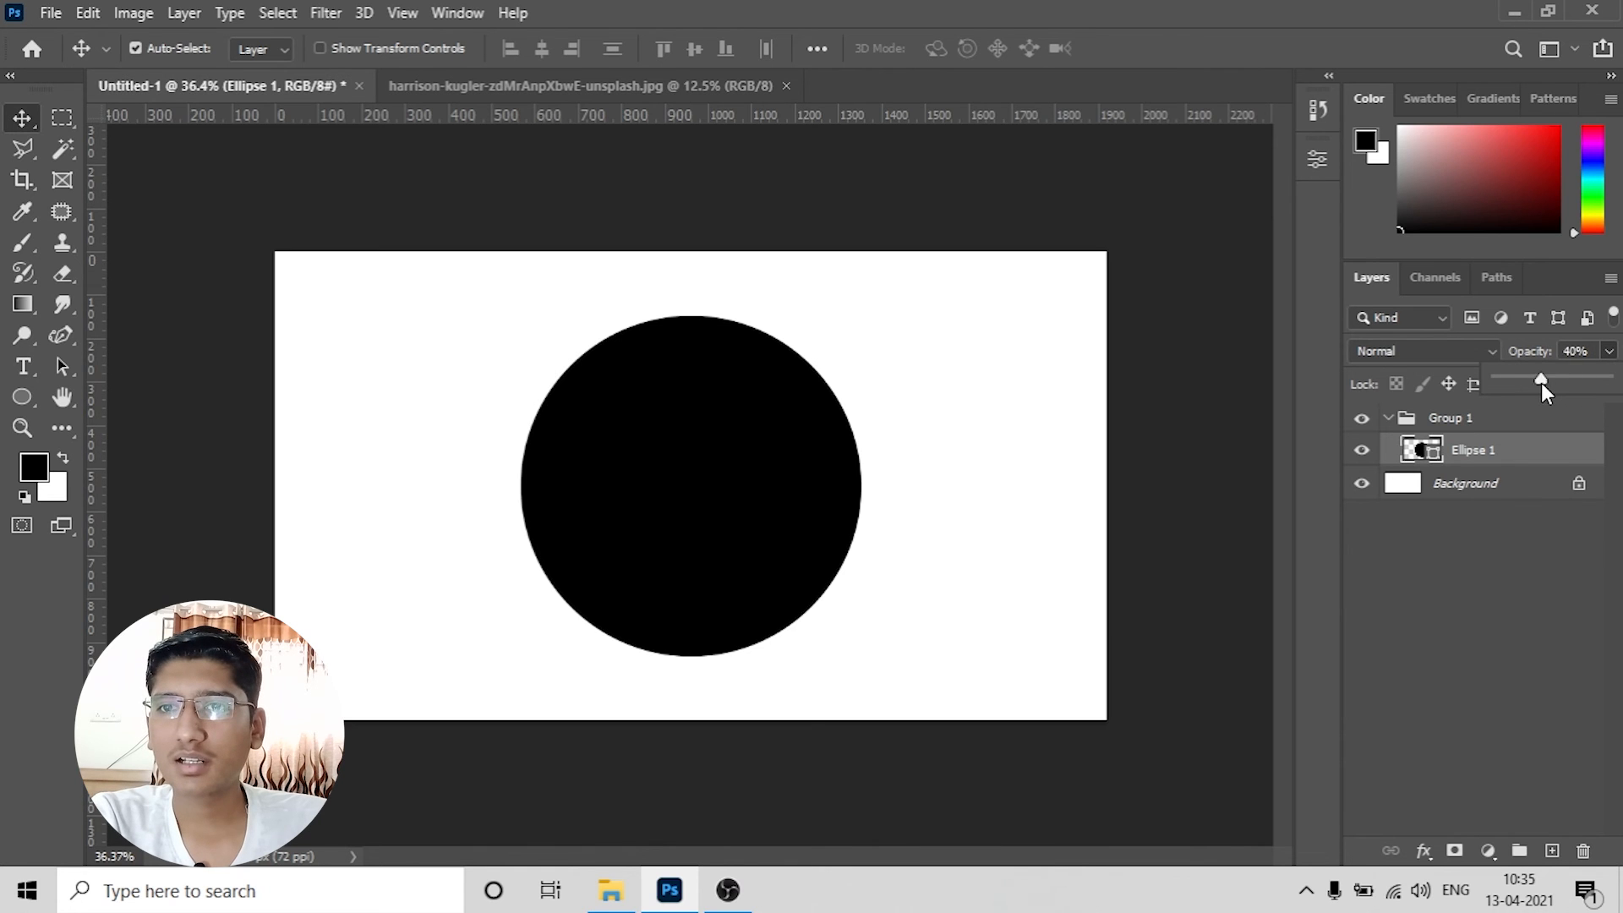
pyautogui.scroll(3, 744, 478)
pyautogui.scroll(-3, 744, 471)
pyautogui.scroll(1, 744, 471)
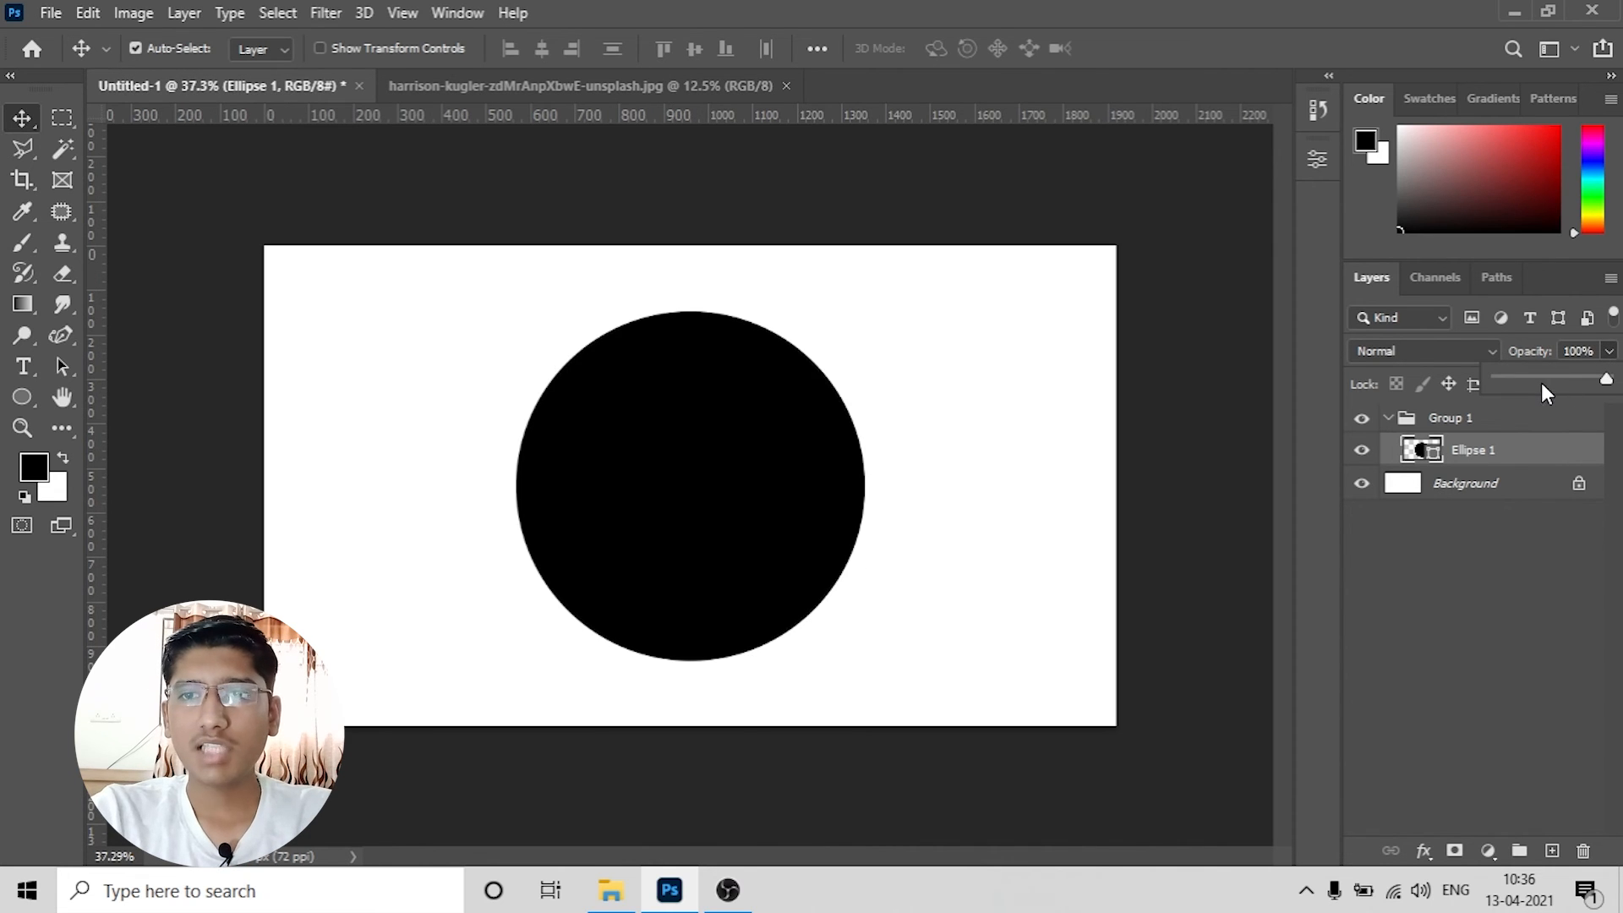
pyautogui.moveTo(1541, 382); pyautogui.dragTo(1615, 382)
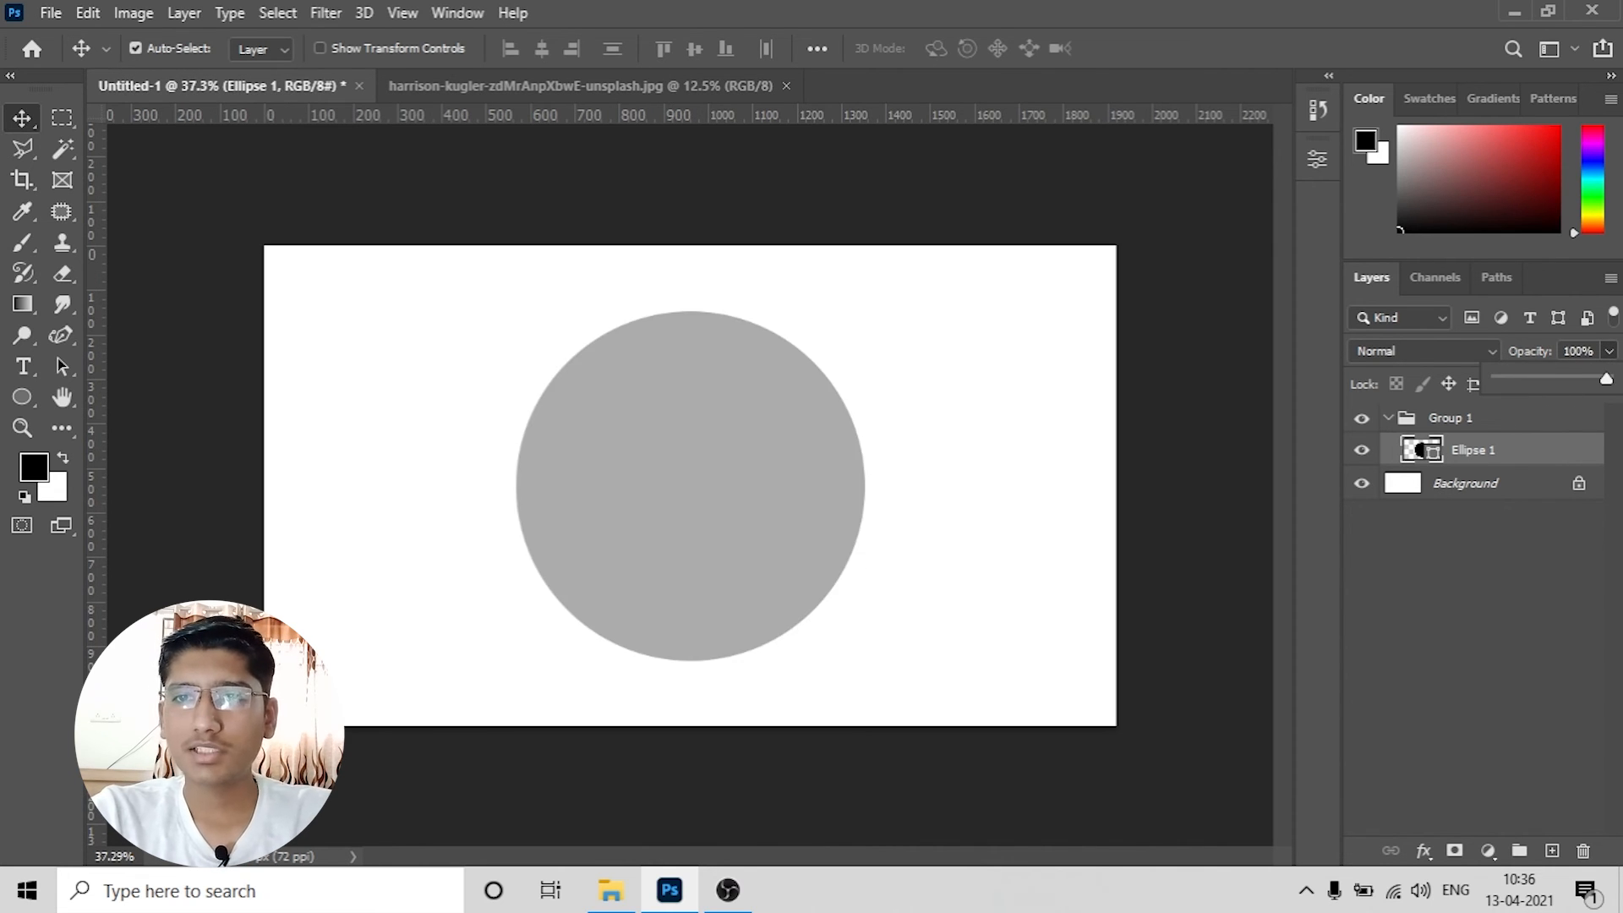
pyautogui.click(1184, 414)
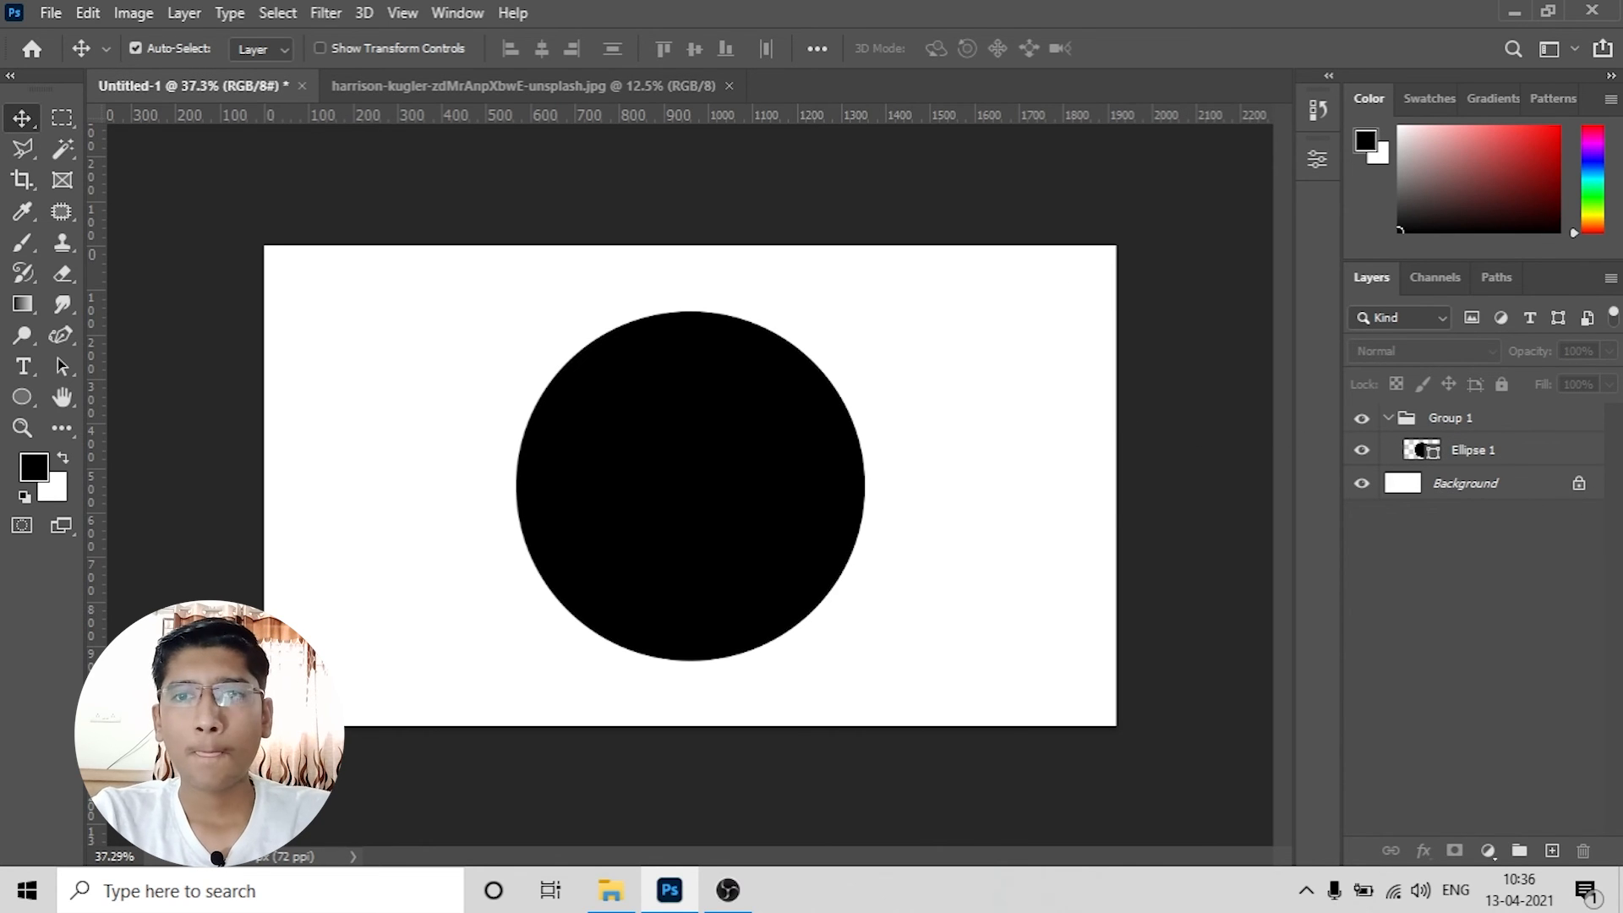
# Step: Shift the circle slightly down the canvas, keeping it centred horizontally
pyautogui.click(746, 470)
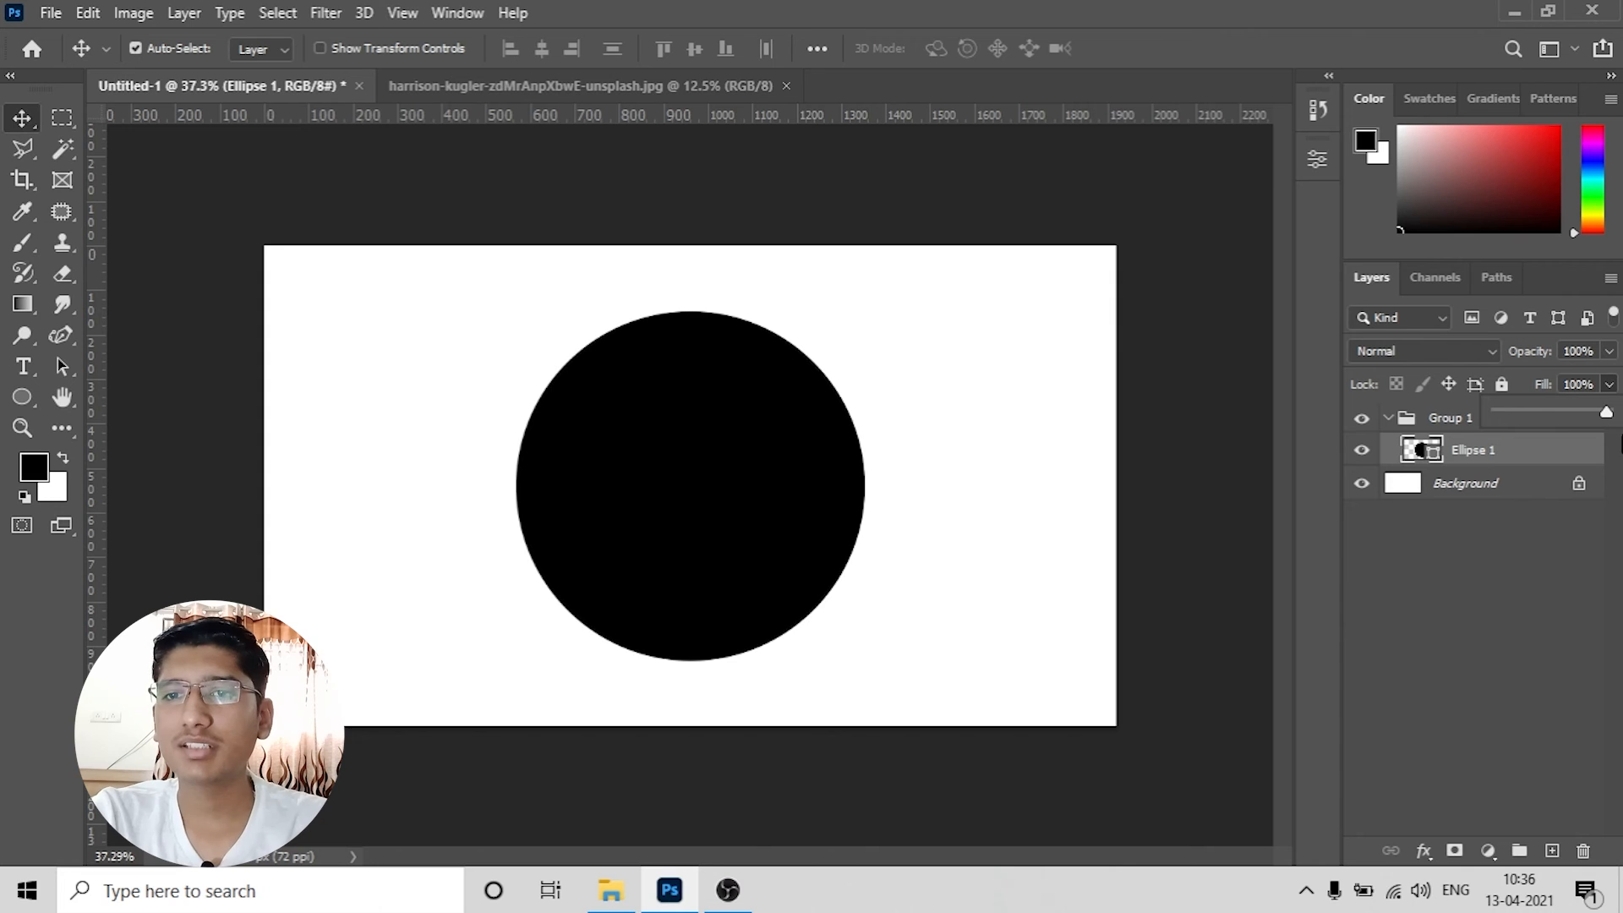
pyautogui.moveTo(797, 482); pyautogui.dragTo(795, 475)
pyautogui.hotkey('ctrl', 'z')
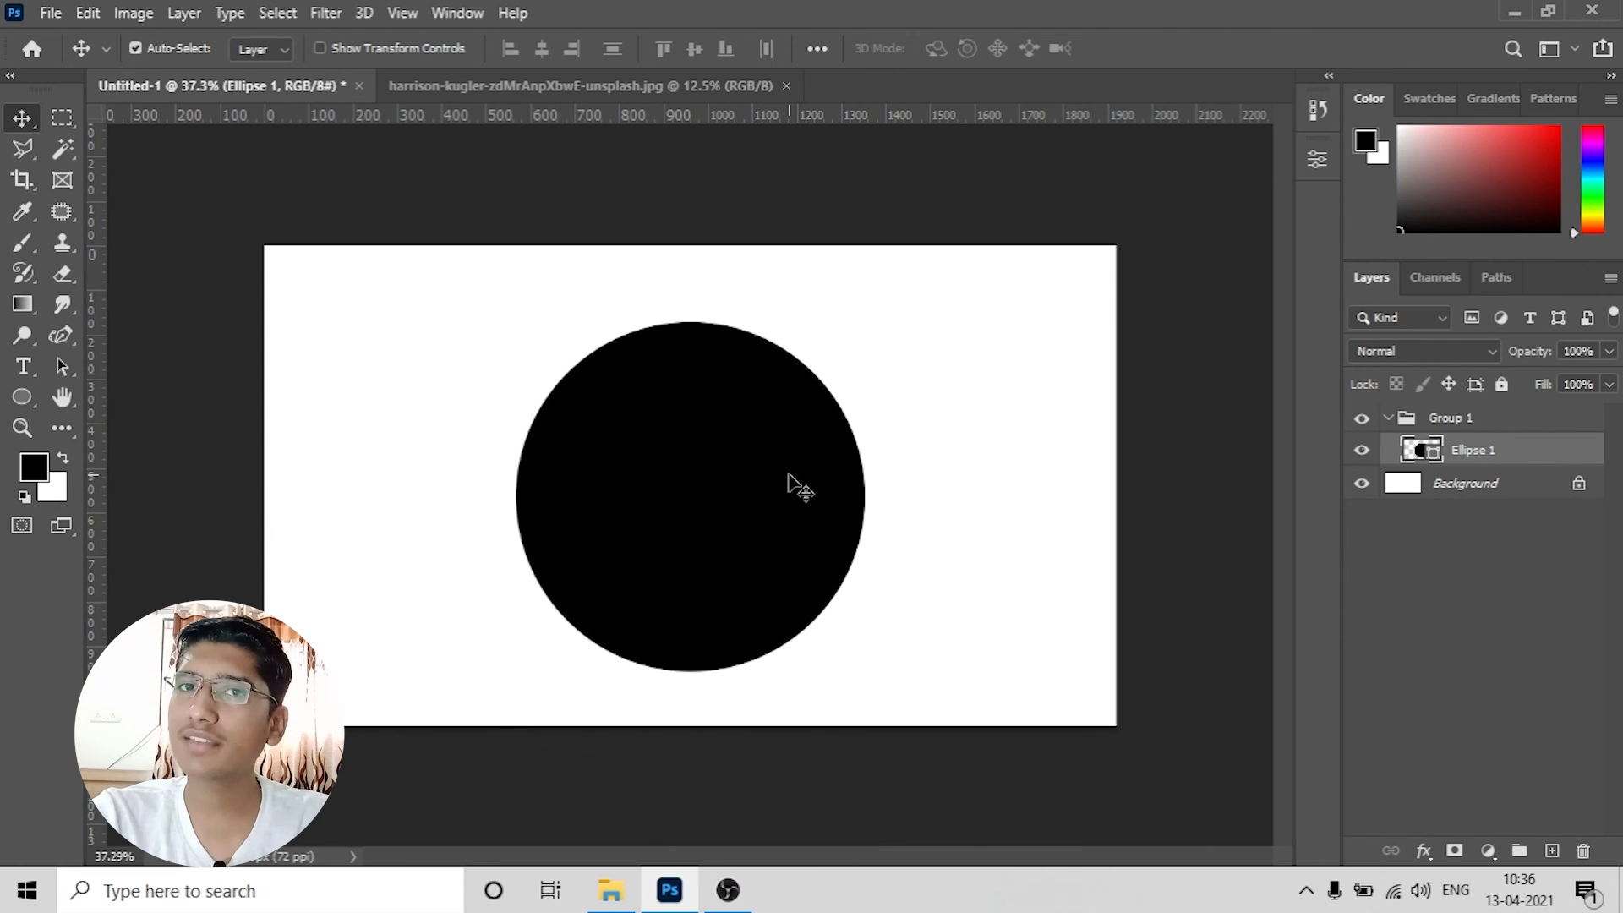
pyautogui.click(1021, 451)
# Step: Give the circle a bright blue stroke from the recently used colours and widen it into a thick ring
pyautogui.click(750, 469)
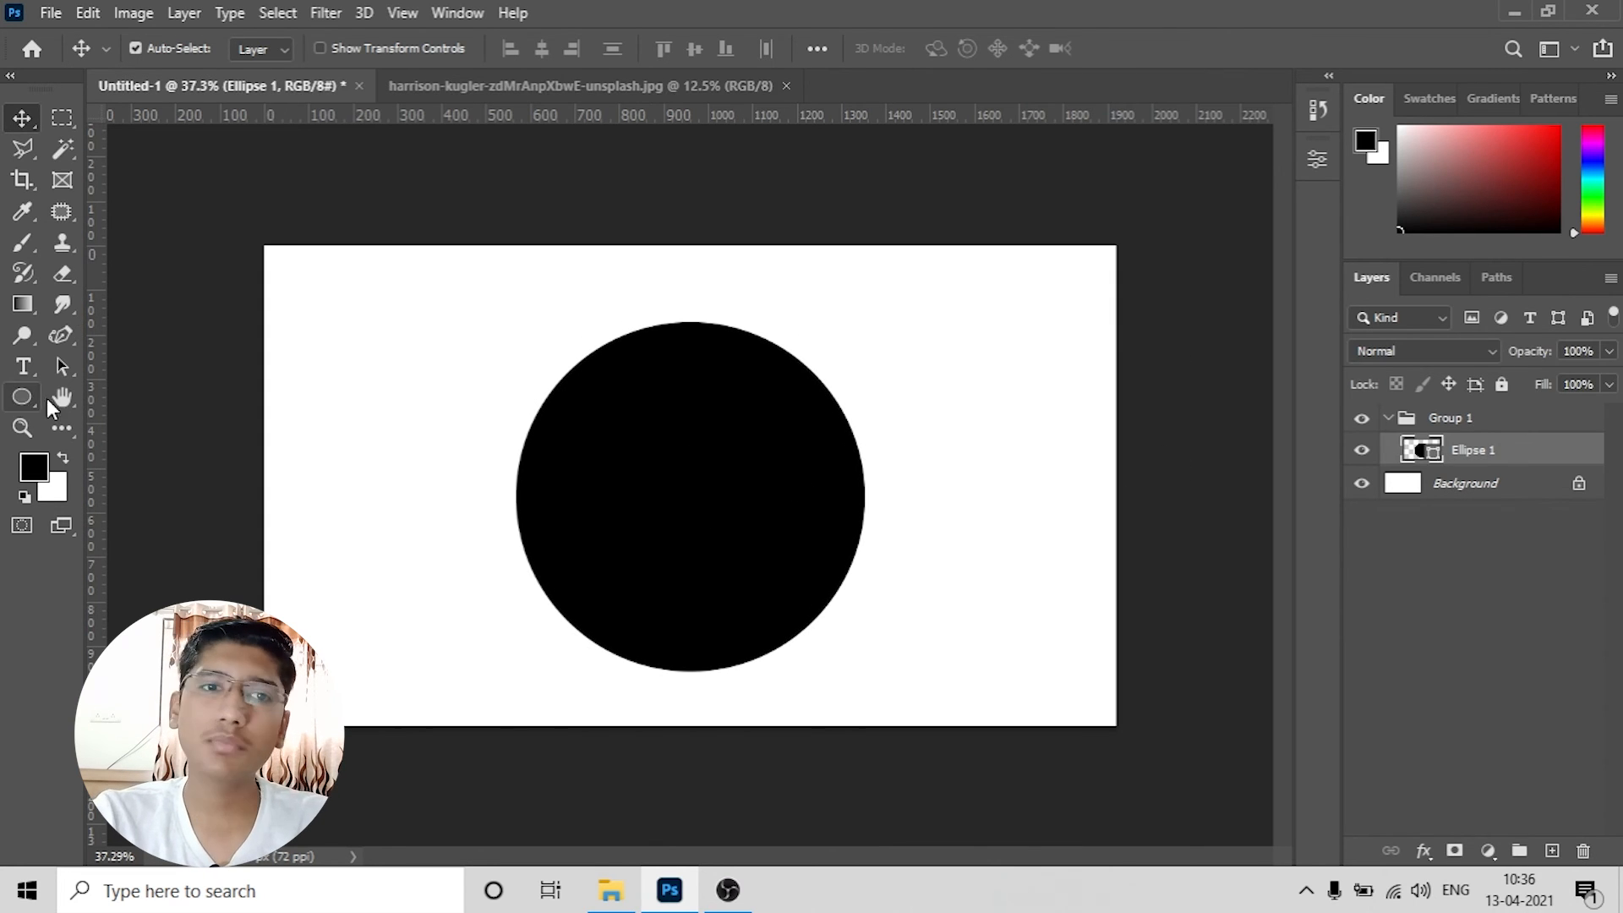
pyautogui.click(1315, 158)
pyautogui.scroll(-1, 1158, 304)
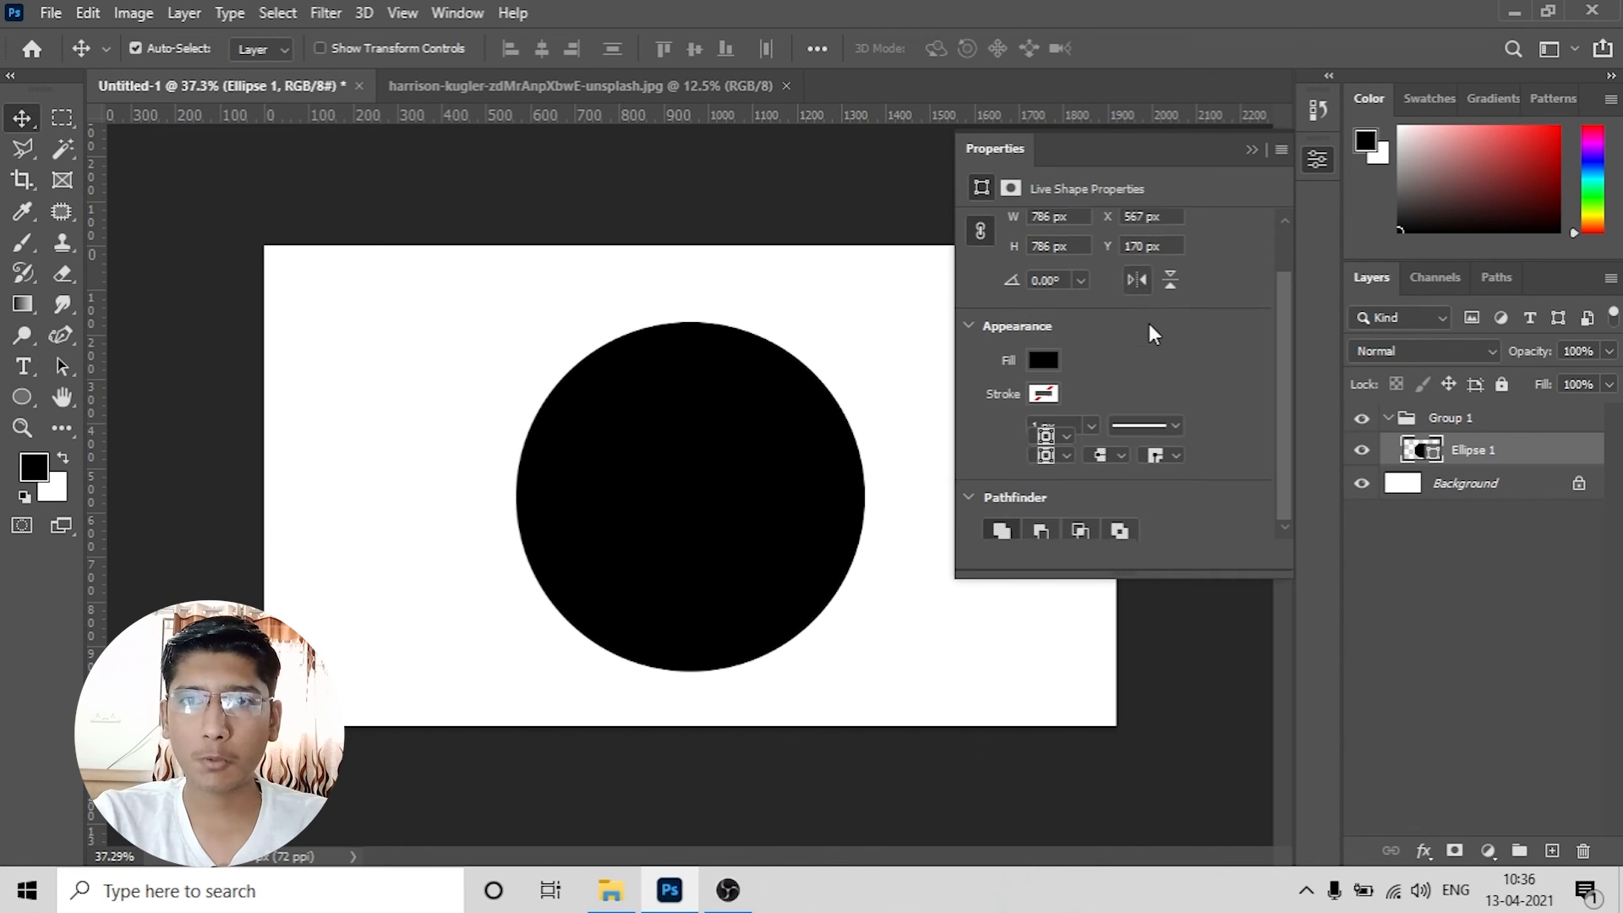
pyautogui.scroll(-1, 1149, 325)
pyautogui.click(1048, 375)
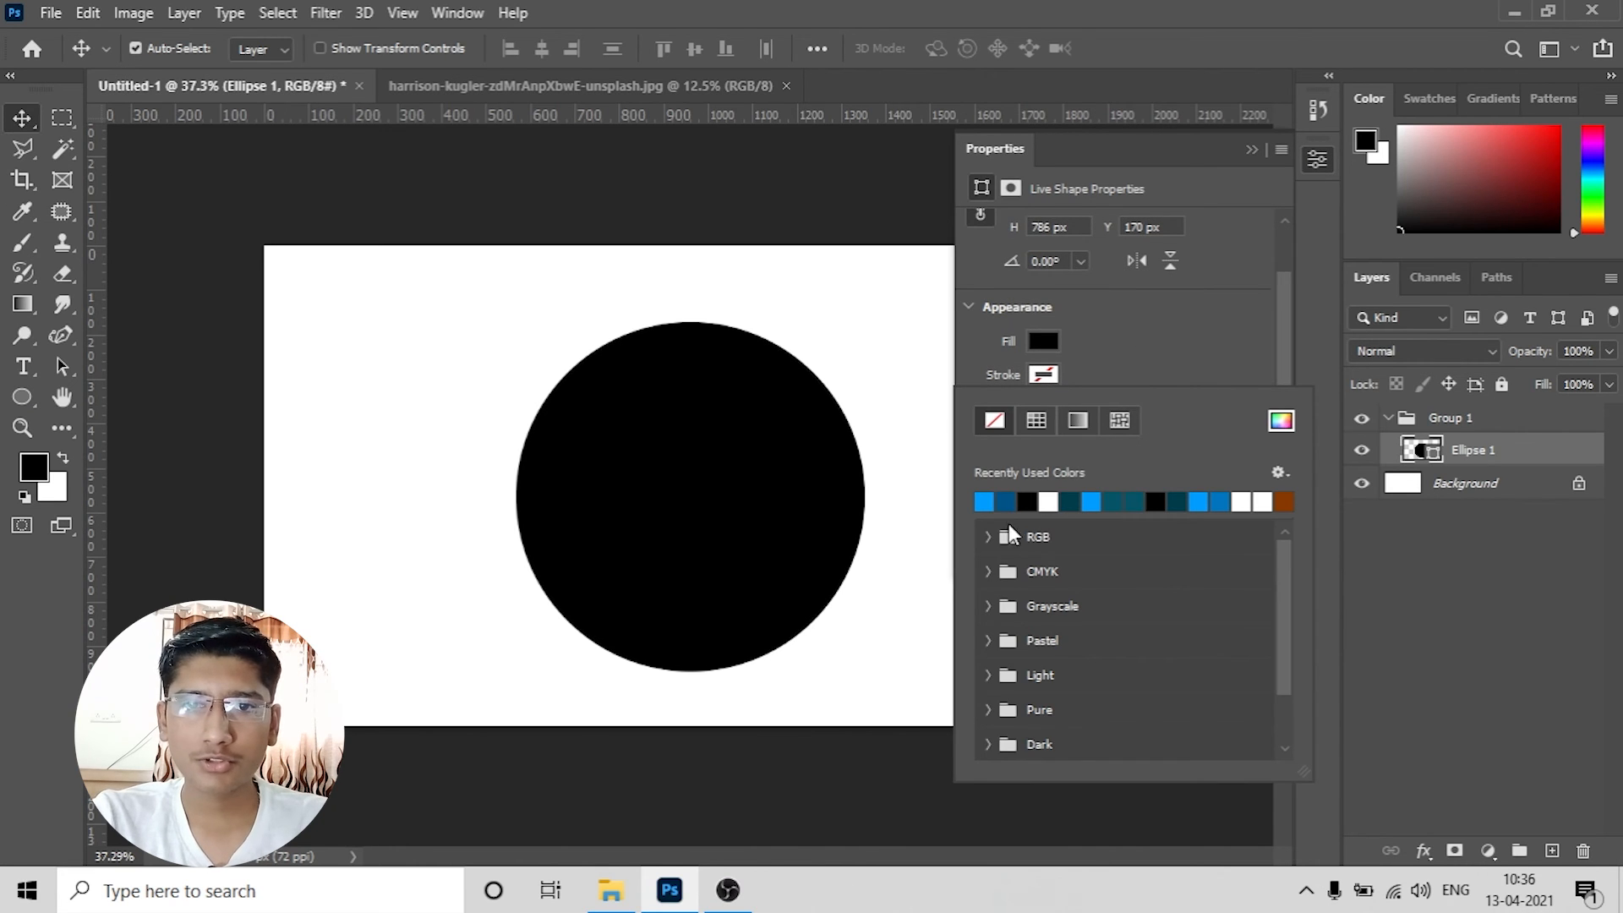
pyautogui.click(984, 501)
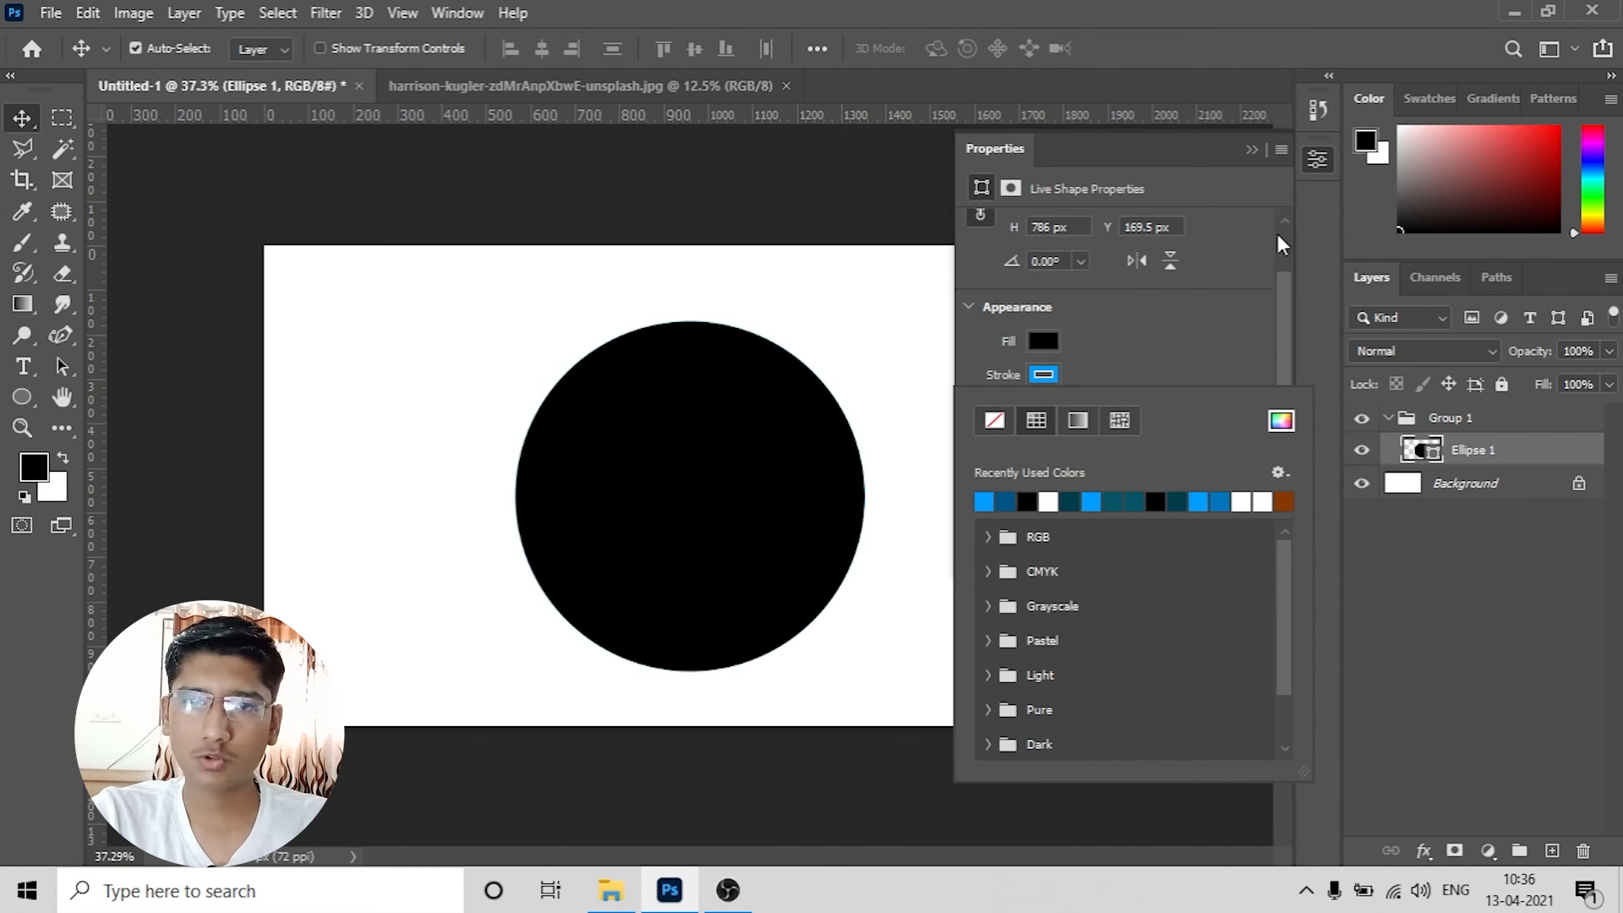
pyautogui.click(1218, 323)
pyautogui.click(1089, 408)
pyautogui.moveTo(1109, 437); pyautogui.dragTo(1173, 437)
pyautogui.click(1251, 150)
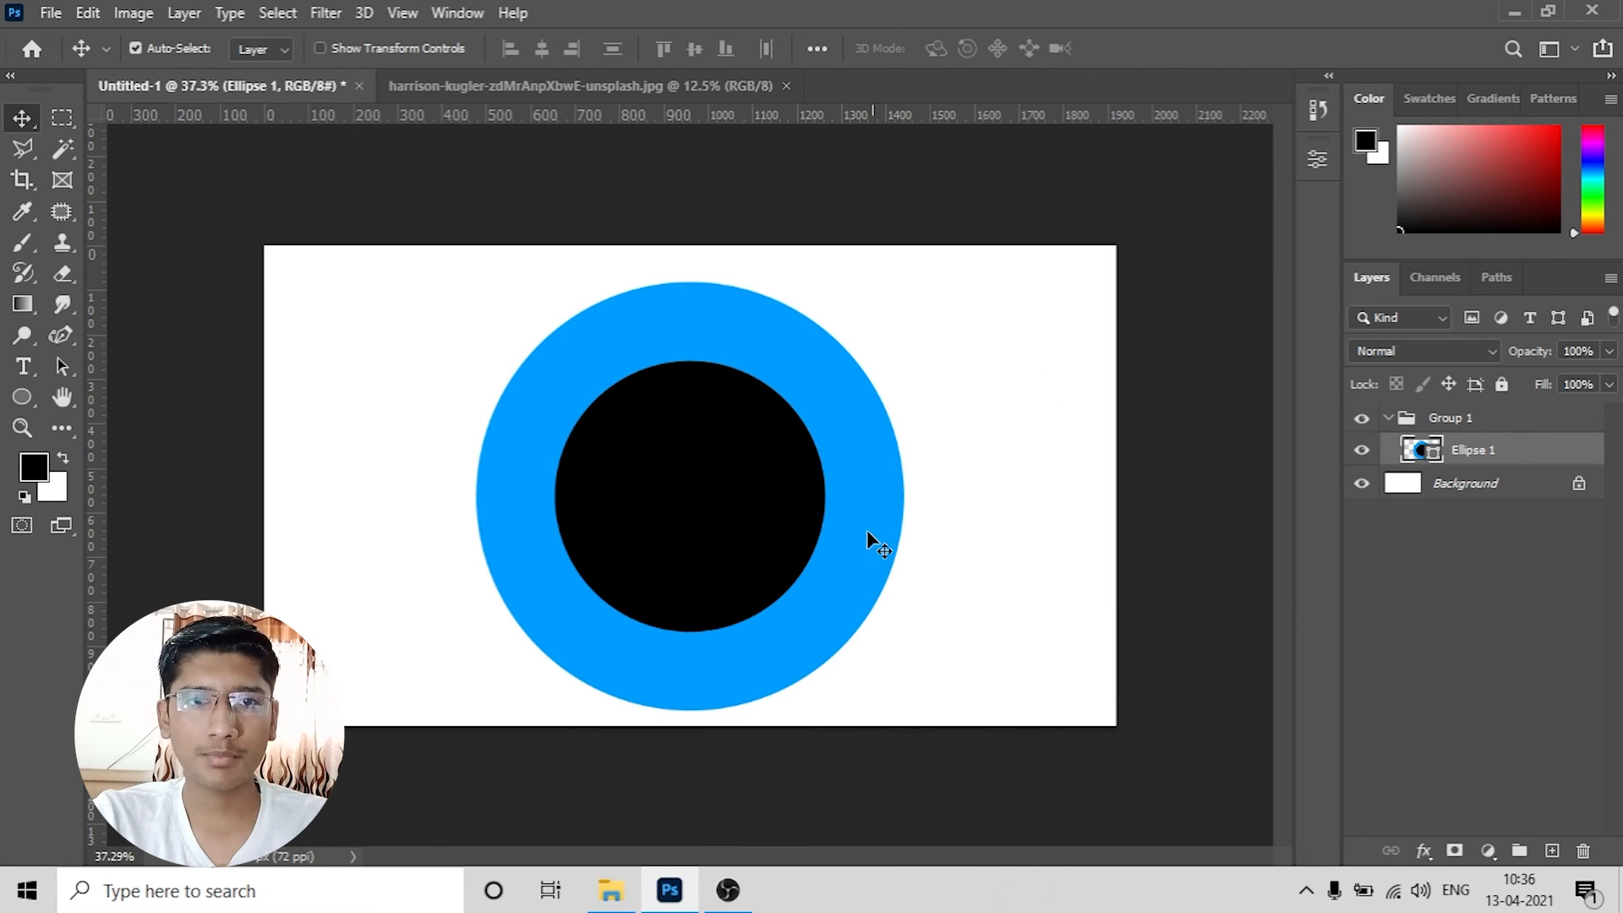
# Step: Scale the stroked circle down slightly, centre it on the canvas and commit the transform
pyautogui.hotkey('ctrl', 't')
pyautogui.moveTo(476, 281); pyautogui.dragTo(498, 291)
pyautogui.moveTo(712, 464); pyautogui.dragTo(712, 456)
pyautogui.press('Return')
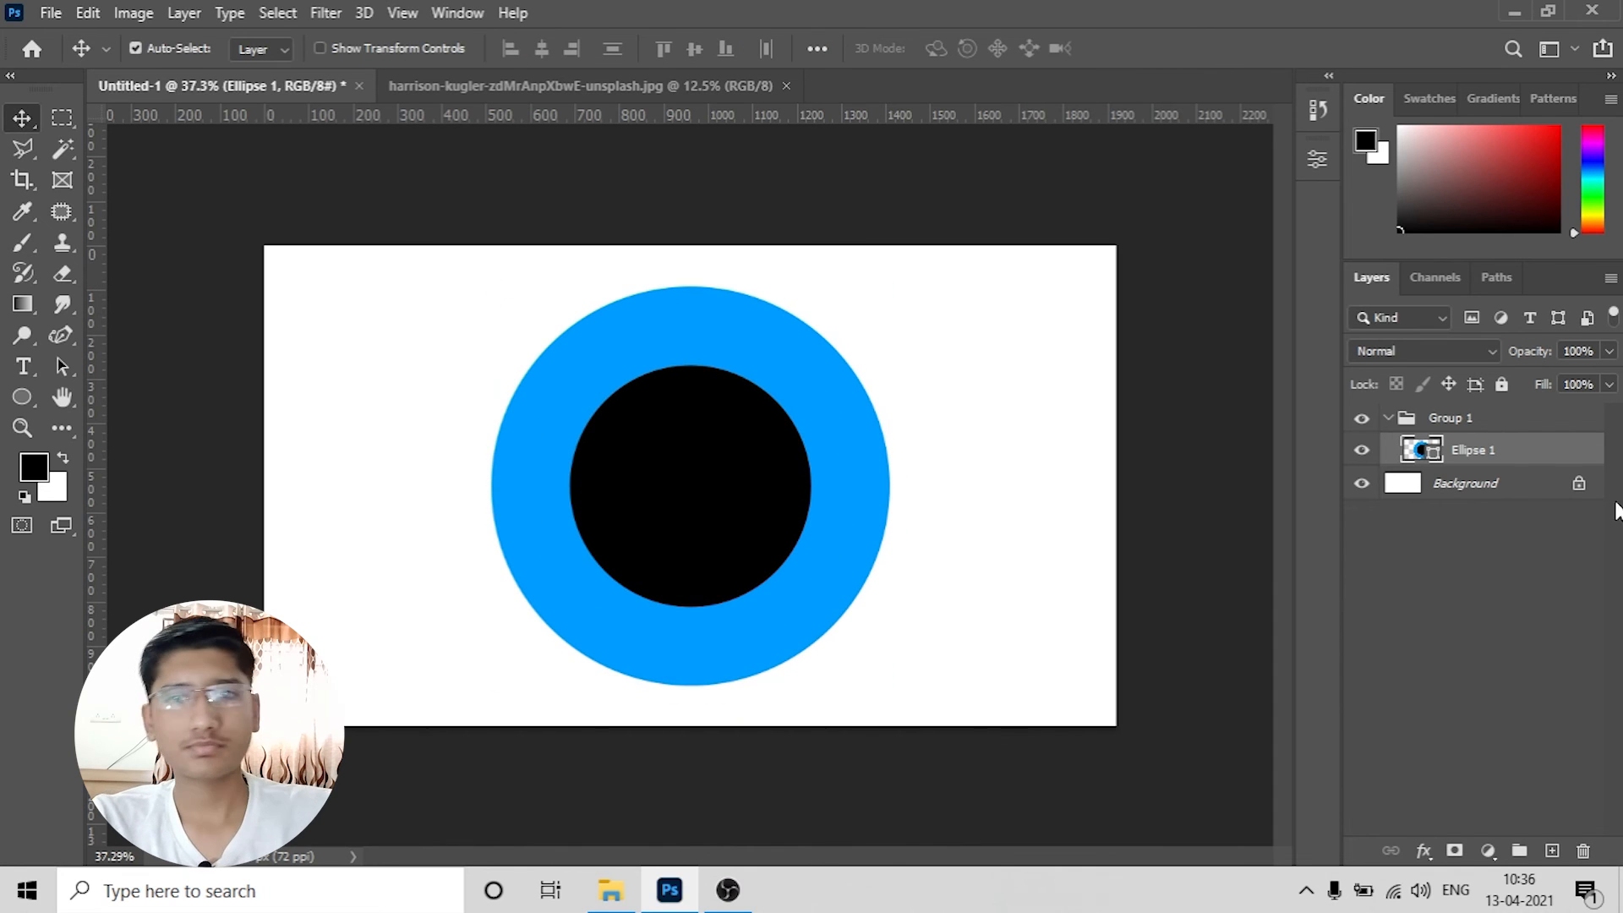
# Step: Set the circle layer's fill to 0% and shift the ring slightly to the right
pyautogui.moveTo(1609, 385); pyautogui.dragTo(1371, 413)
pyautogui.moveTo(636, 634); pyautogui.dragTo(669, 635)
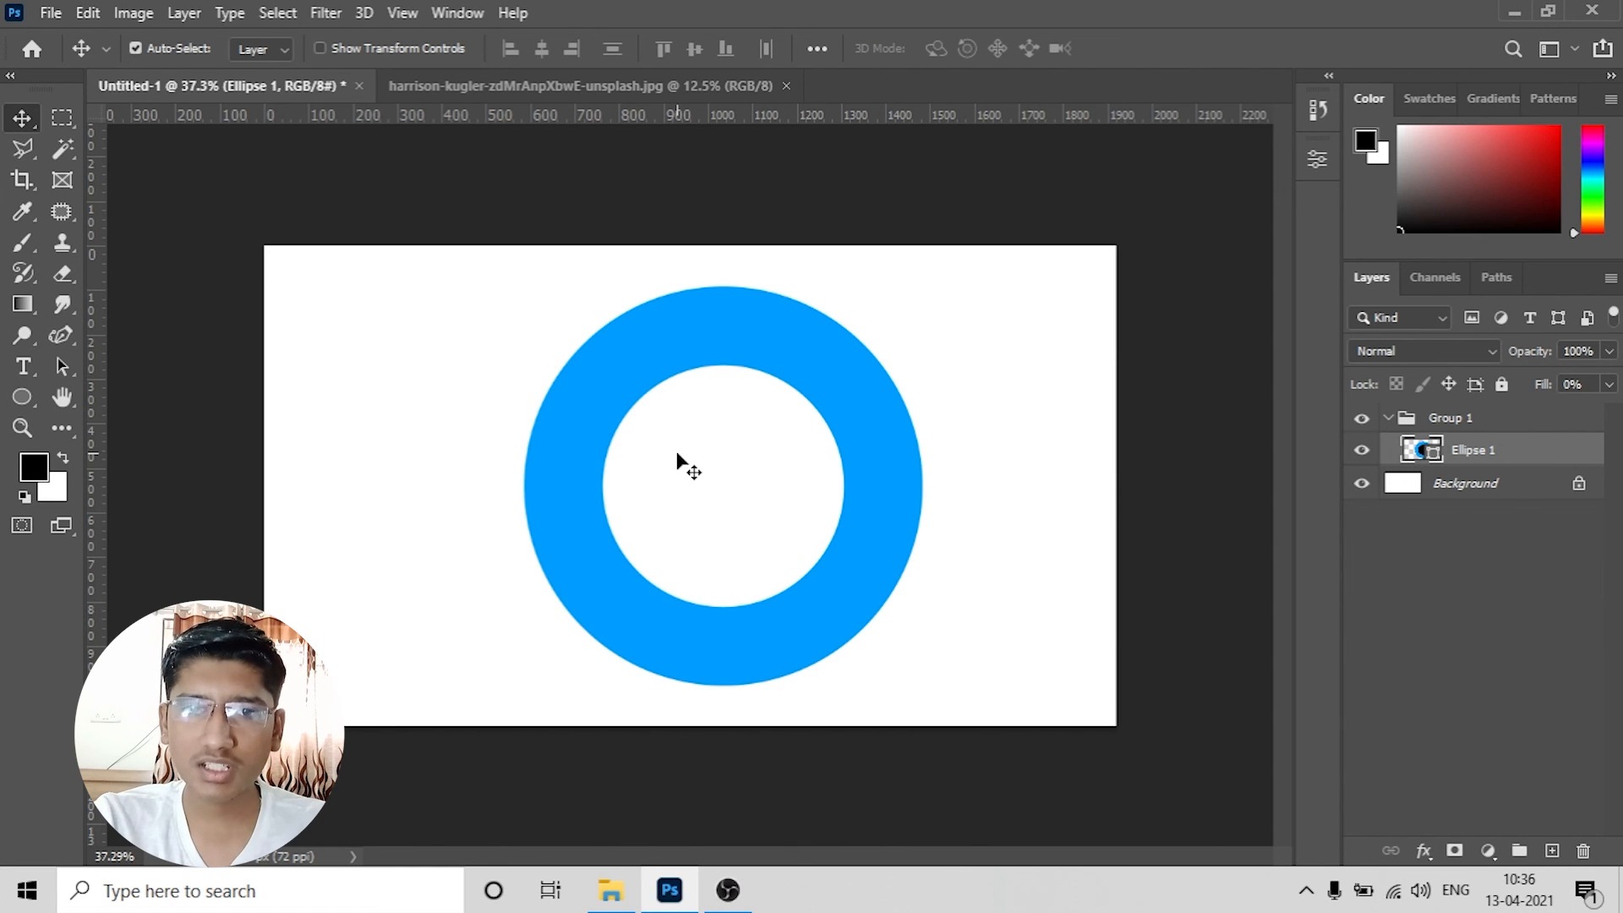
# Step: Hide and show the Background layer to examine the transparency inside the blue ring
pyautogui.click(1495, 486)
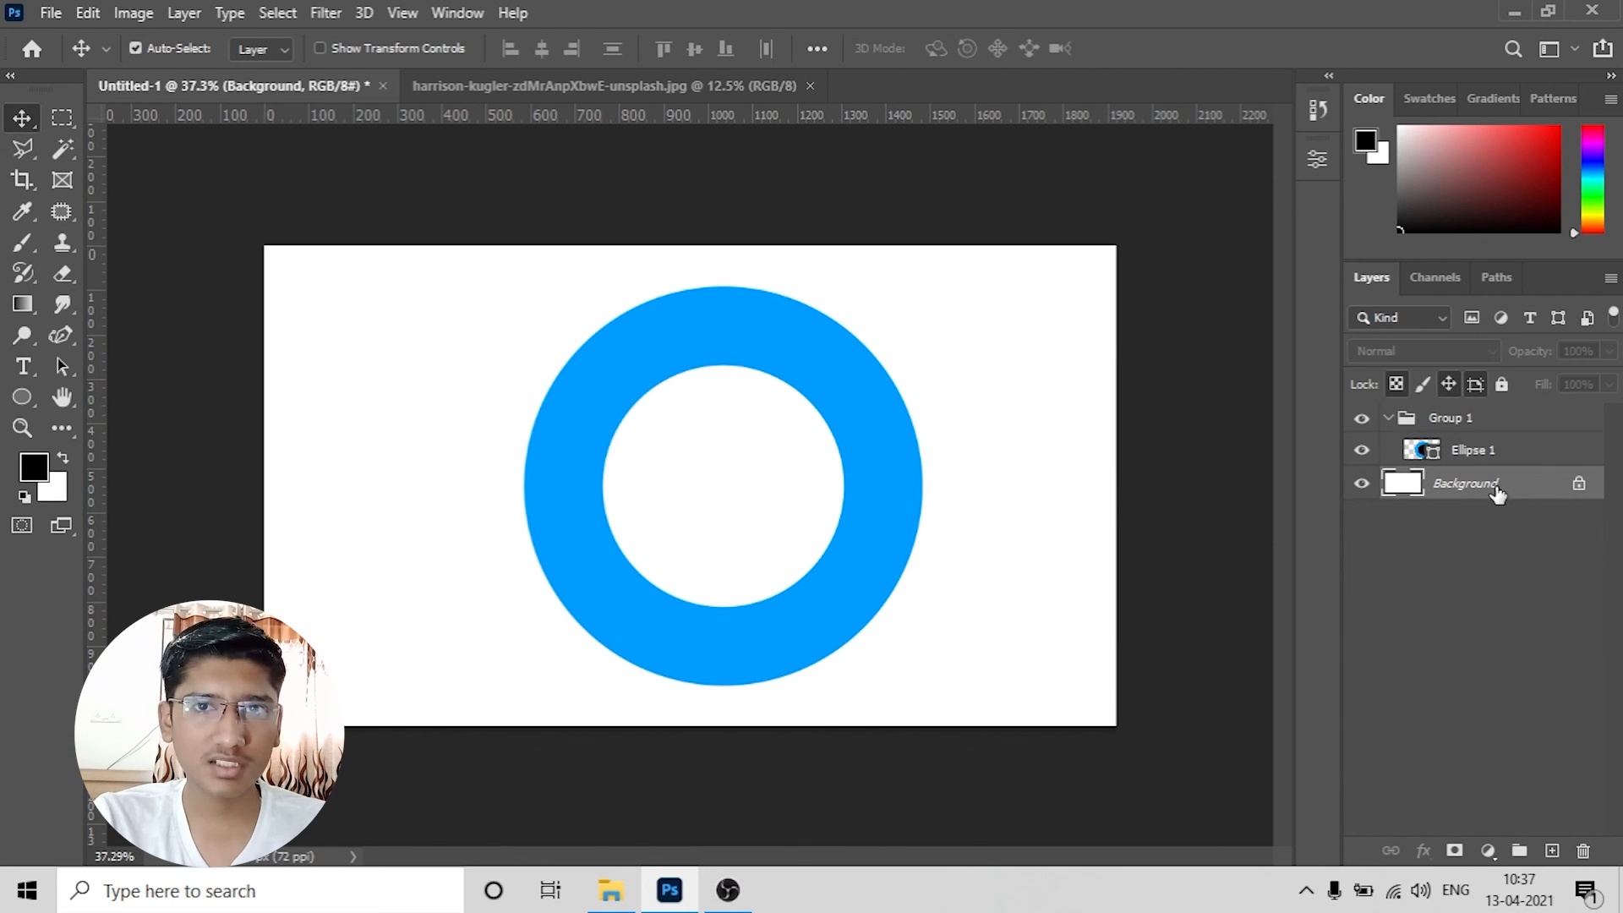
pyautogui.click(1362, 491)
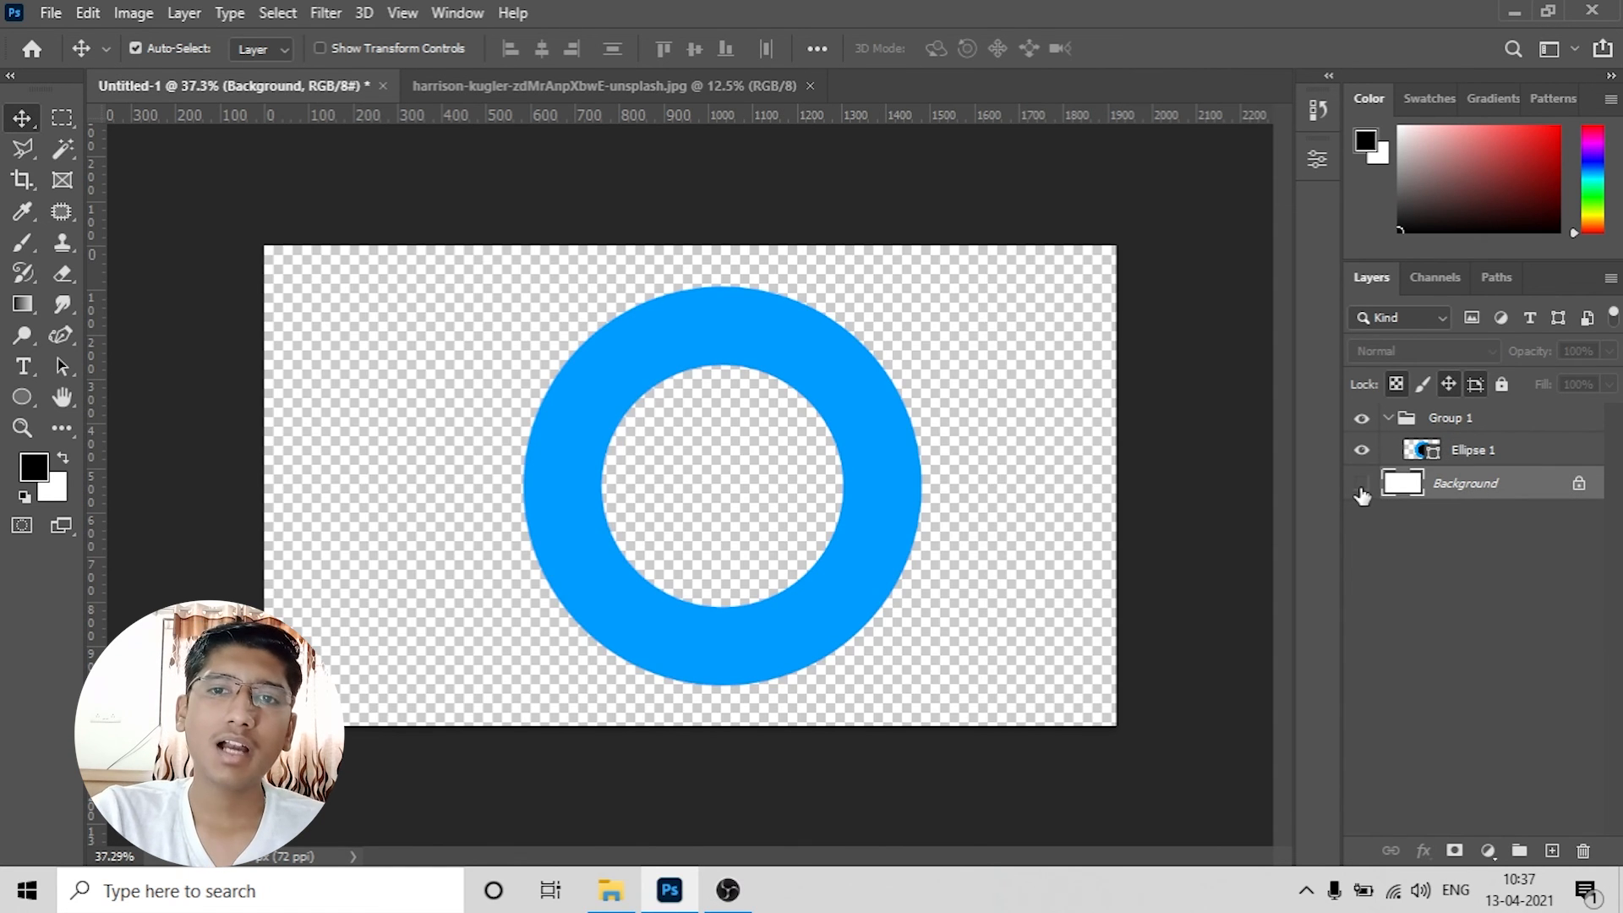
pyautogui.click(1363, 486)
pyautogui.click(1473, 450)
pyautogui.moveTo(870, 442)
pyautogui.mouseDown()
pyautogui.moveTo(880, 453)
pyautogui.moveTo(873, 428)
pyautogui.mouseUp()
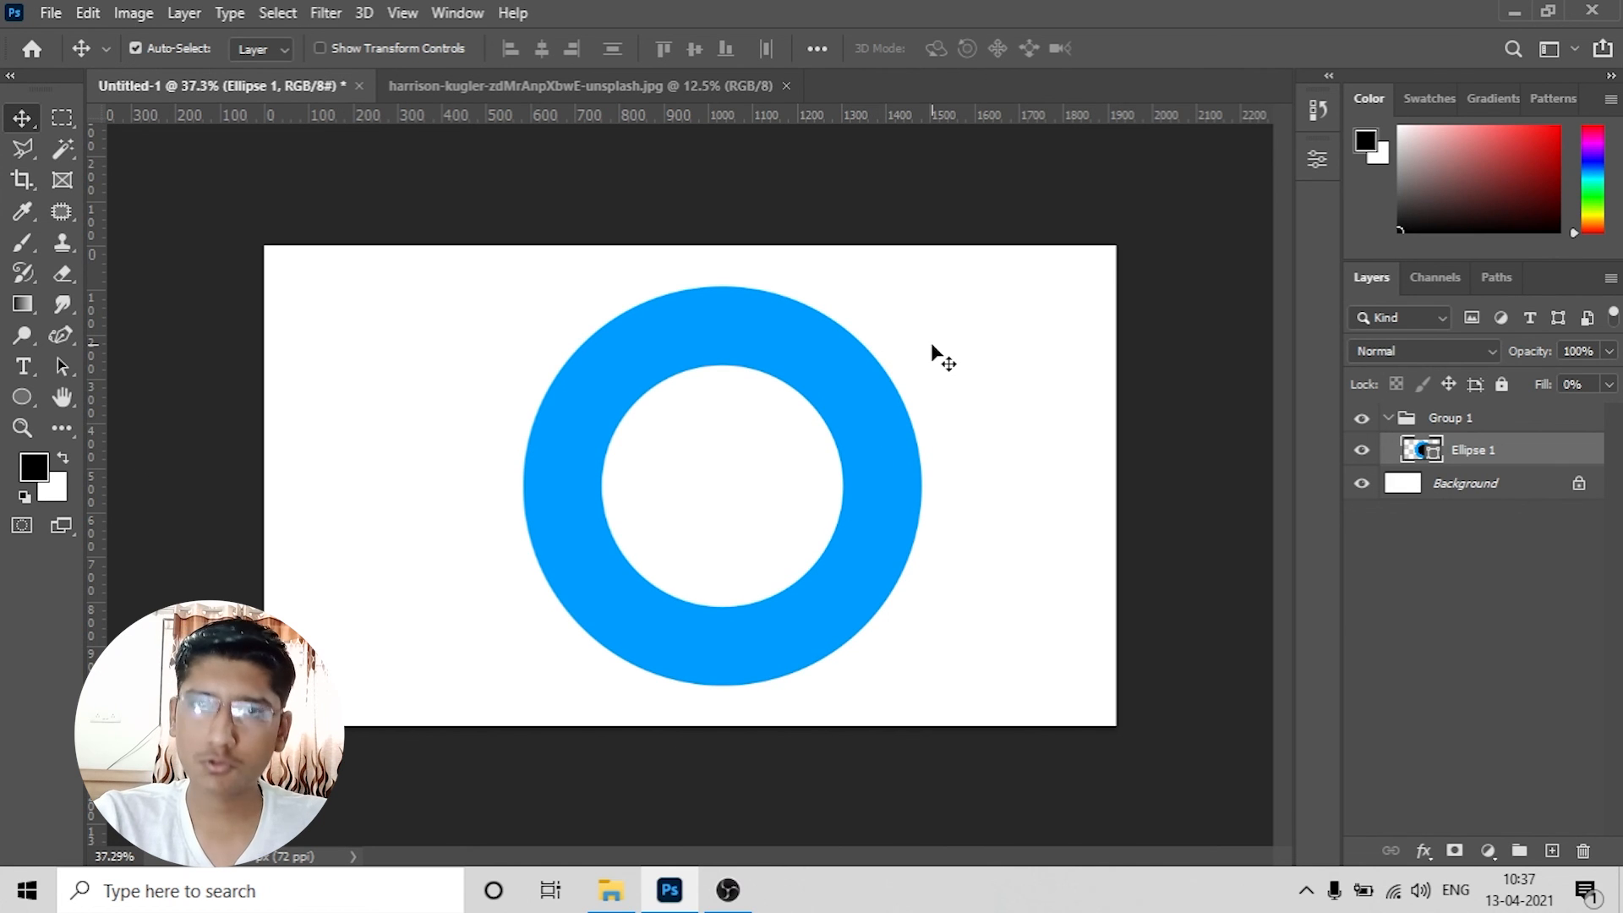
pyautogui.click(1157, 534)
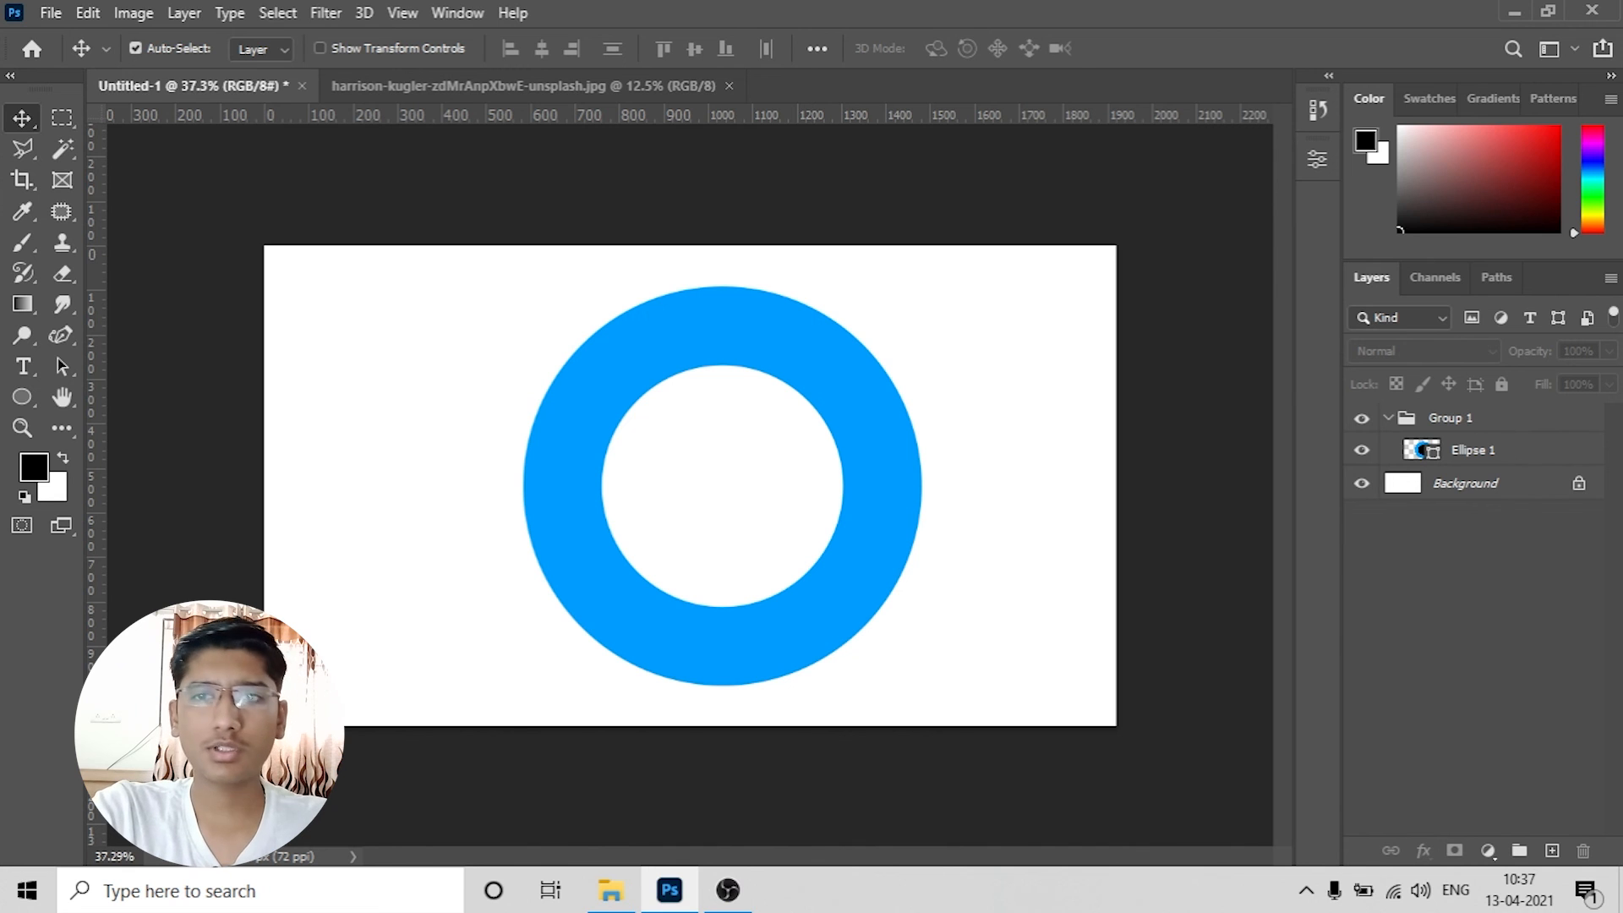
# Step: Vary the circle layer's fill between 100% and 51%, finish at 100%, and move the circle back to the canvas centre
pyautogui.click(1441, 448)
pyautogui.click(1609, 384)
pyautogui.moveTo(1583, 414); pyautogui.dragTo(1608, 412)
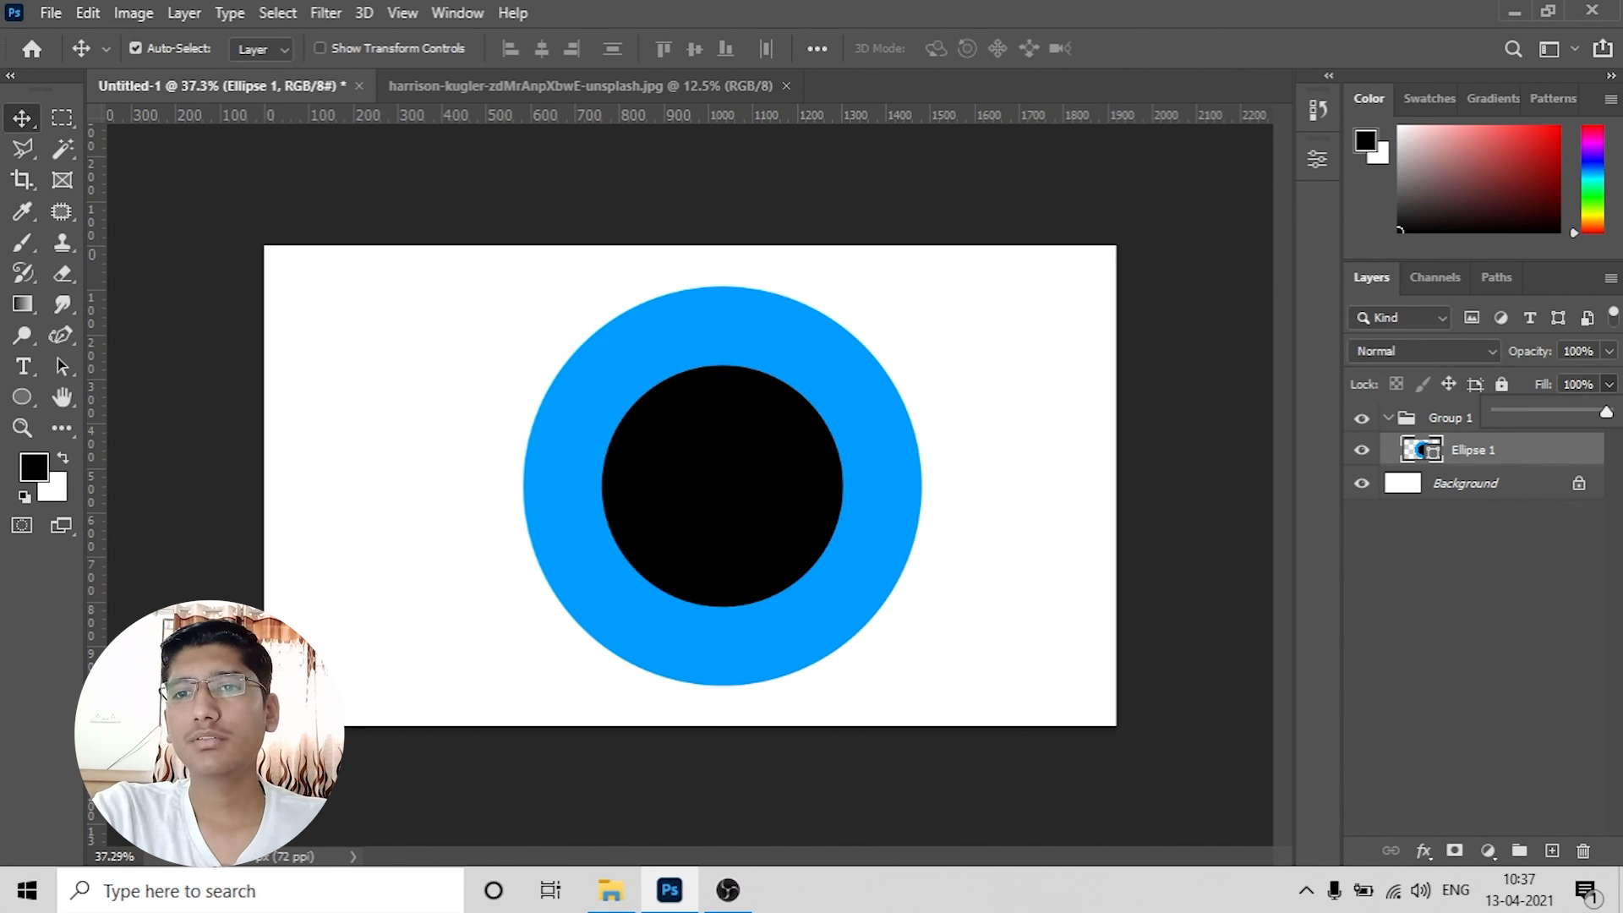
pyautogui.click(1554, 413)
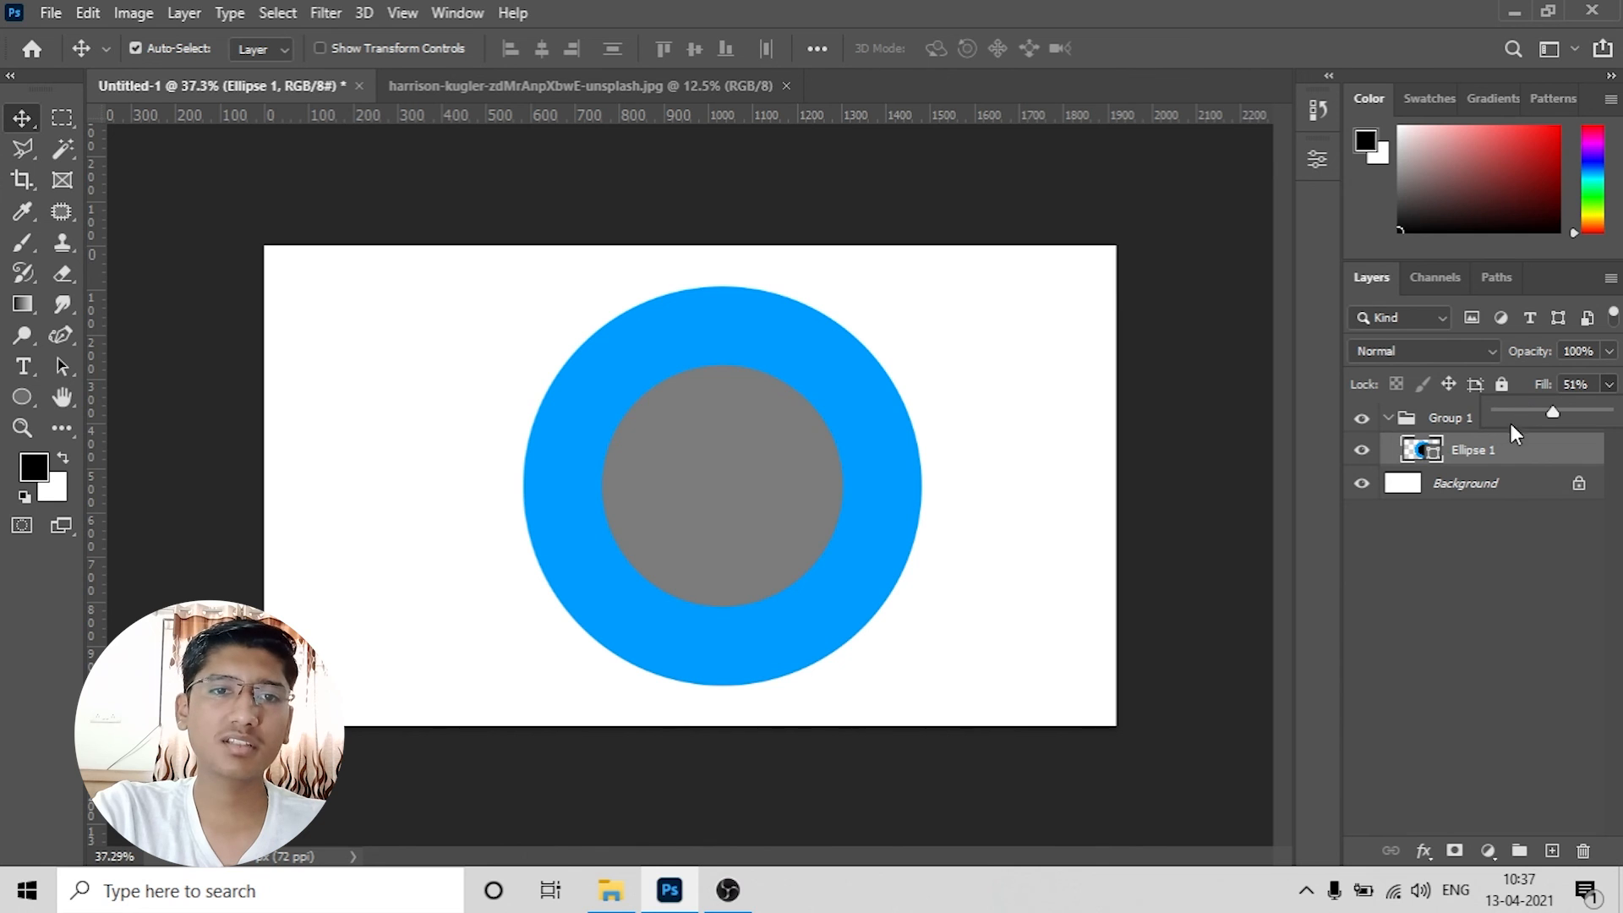
pyautogui.click(1526, 413)
pyautogui.moveTo(1530, 411); pyautogui.dragTo(1608, 413)
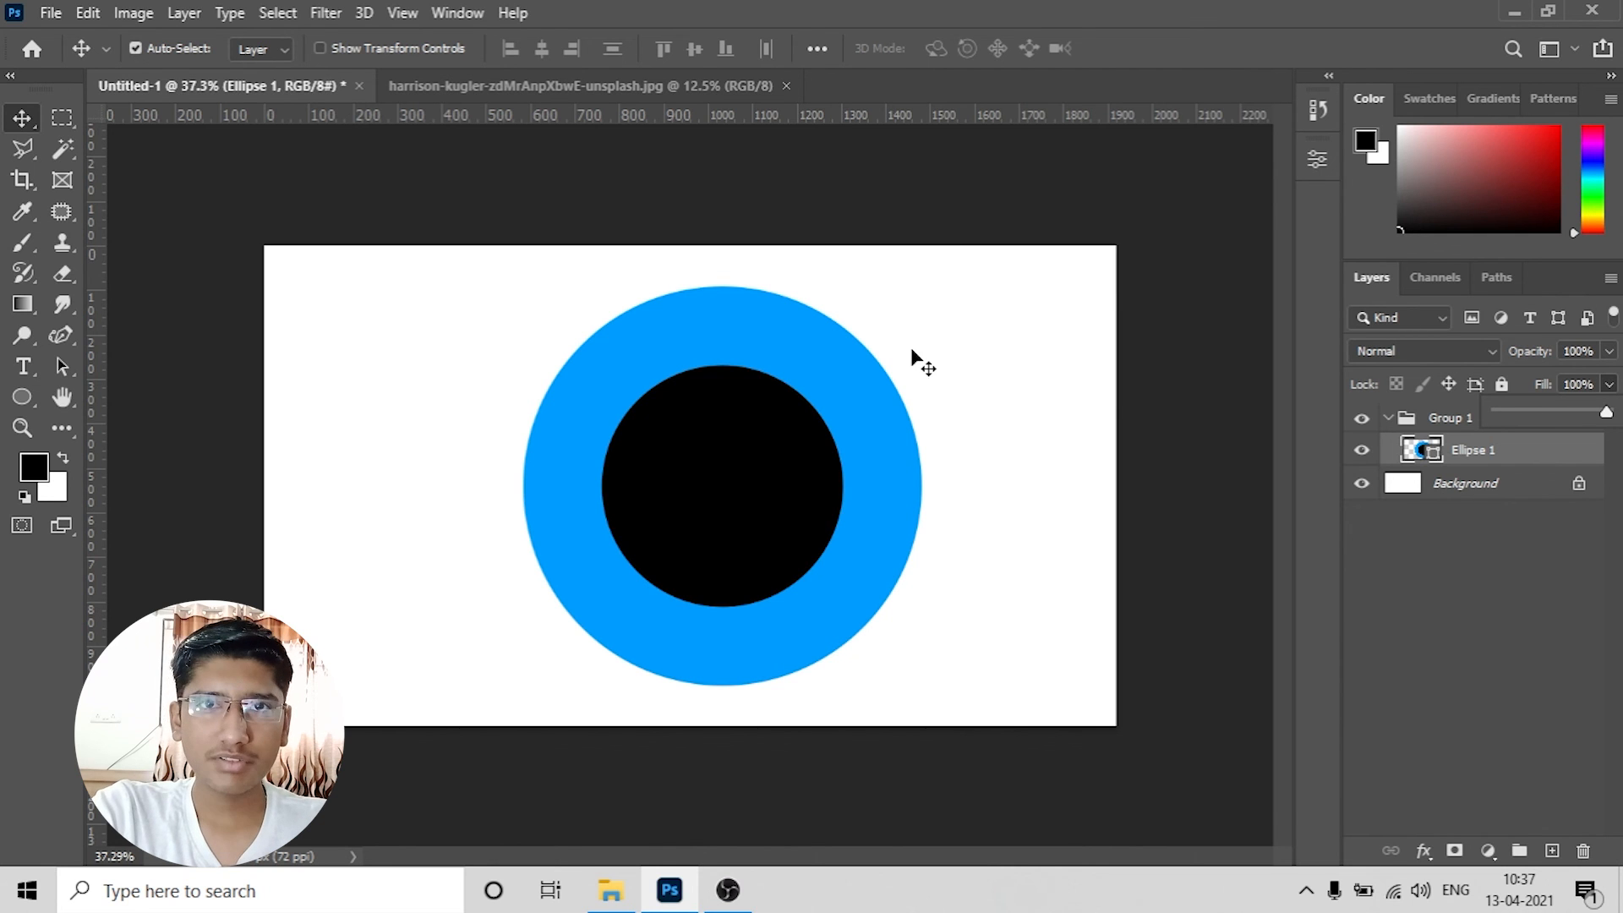
pyautogui.click(1113, 398)
pyautogui.moveTo(829, 456); pyautogui.dragTo(797, 440)
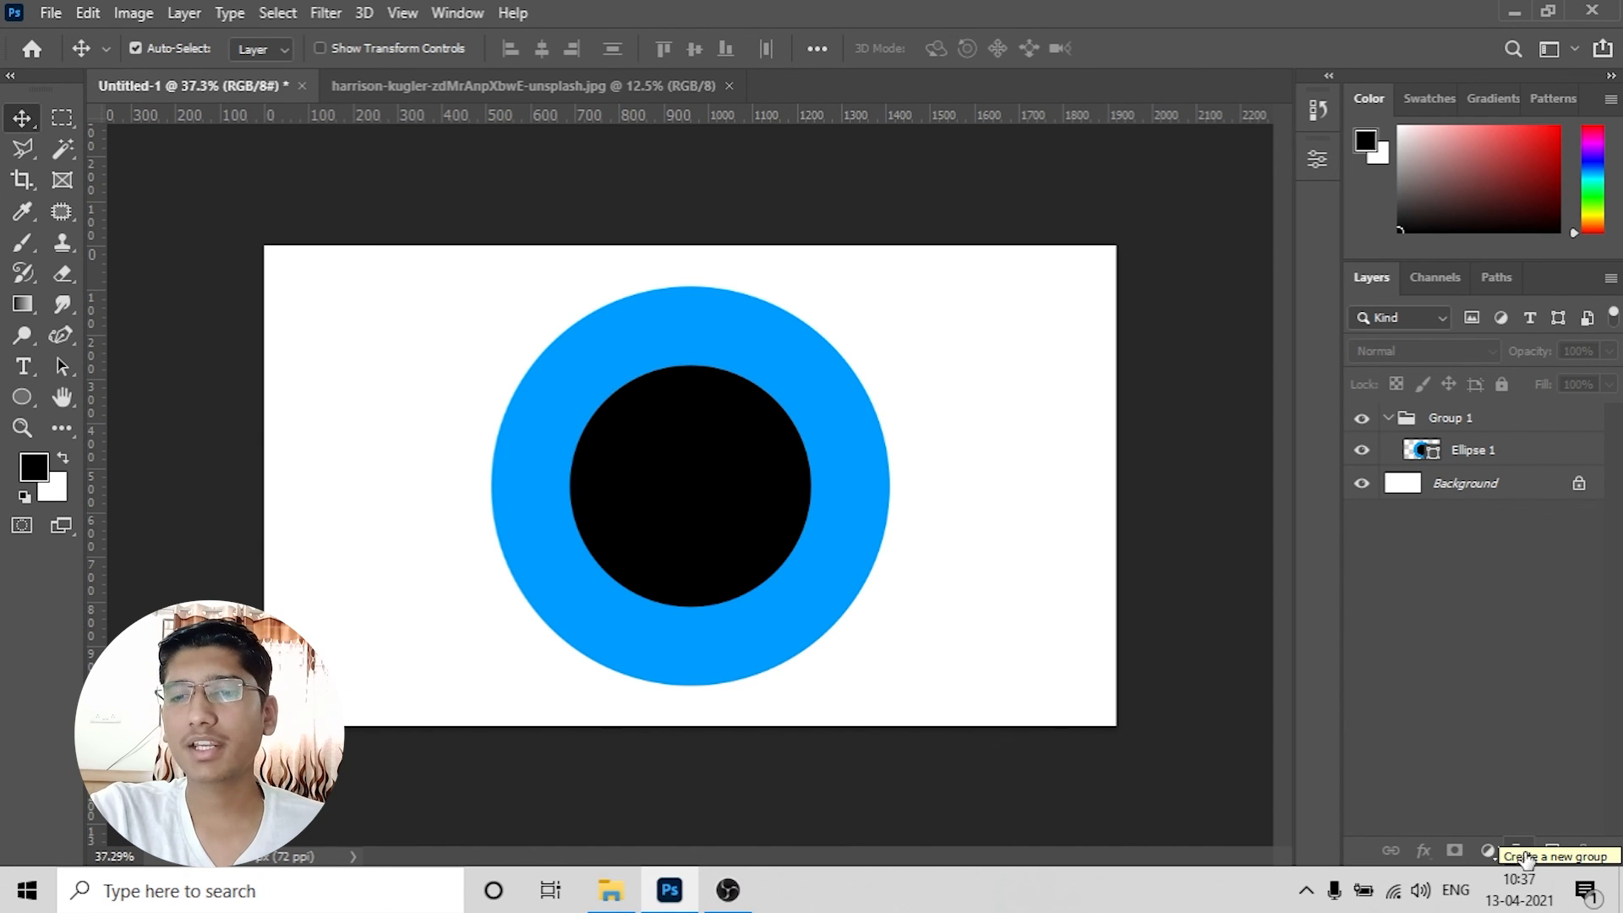
# Step: Create a new empty group above Group 1 and undo it
pyautogui.click(1519, 851)
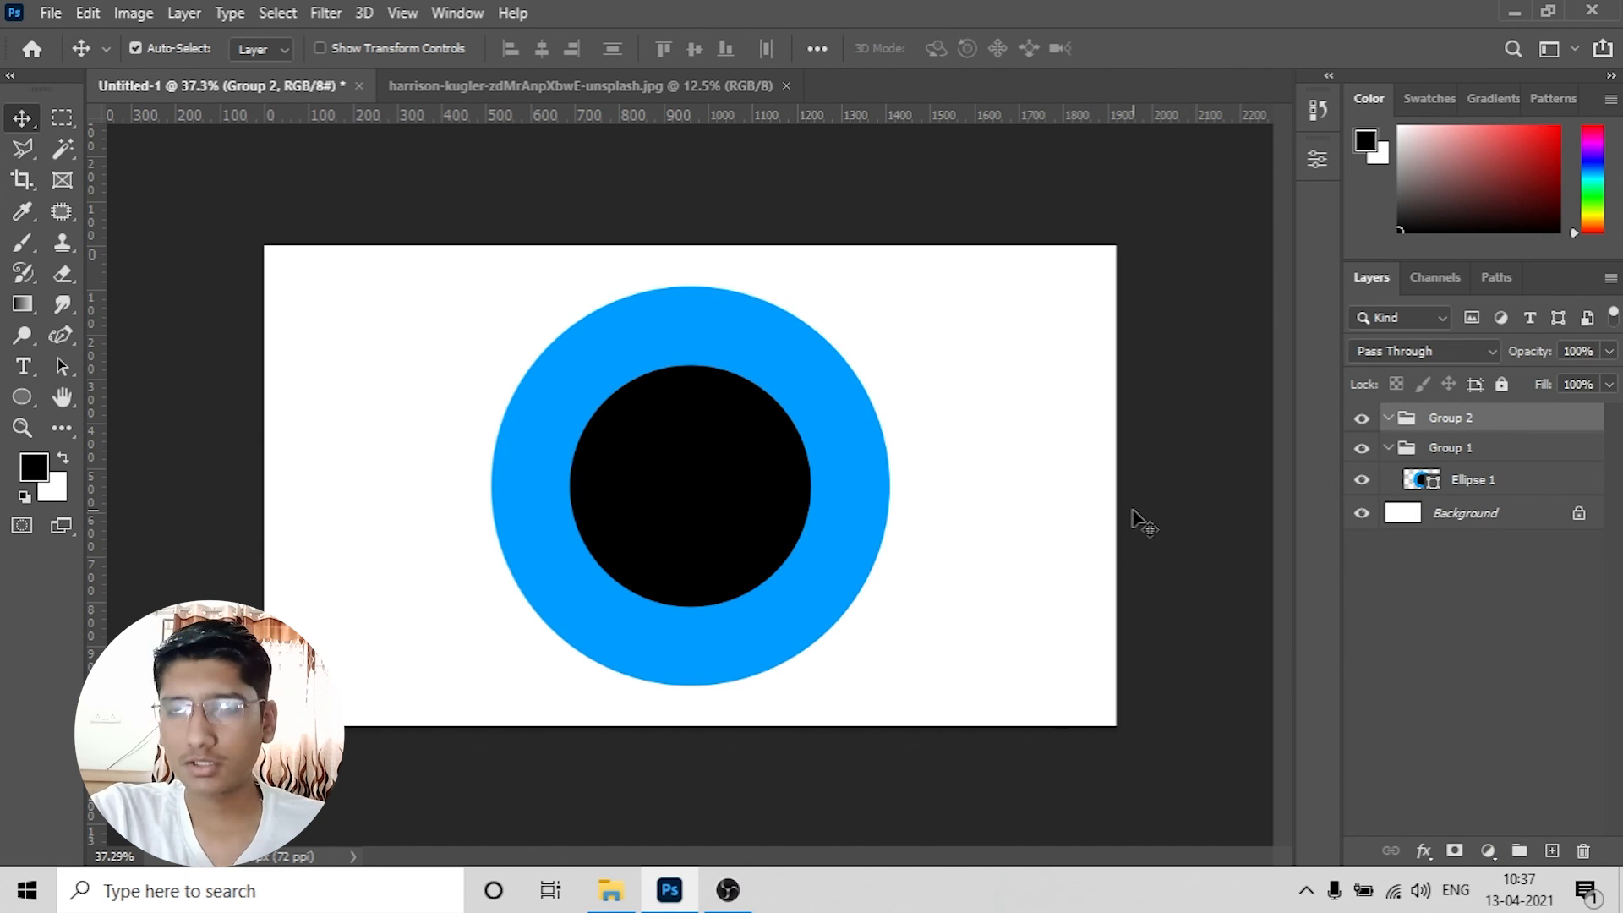
pyautogui.hotkey('ctrl', 'z')
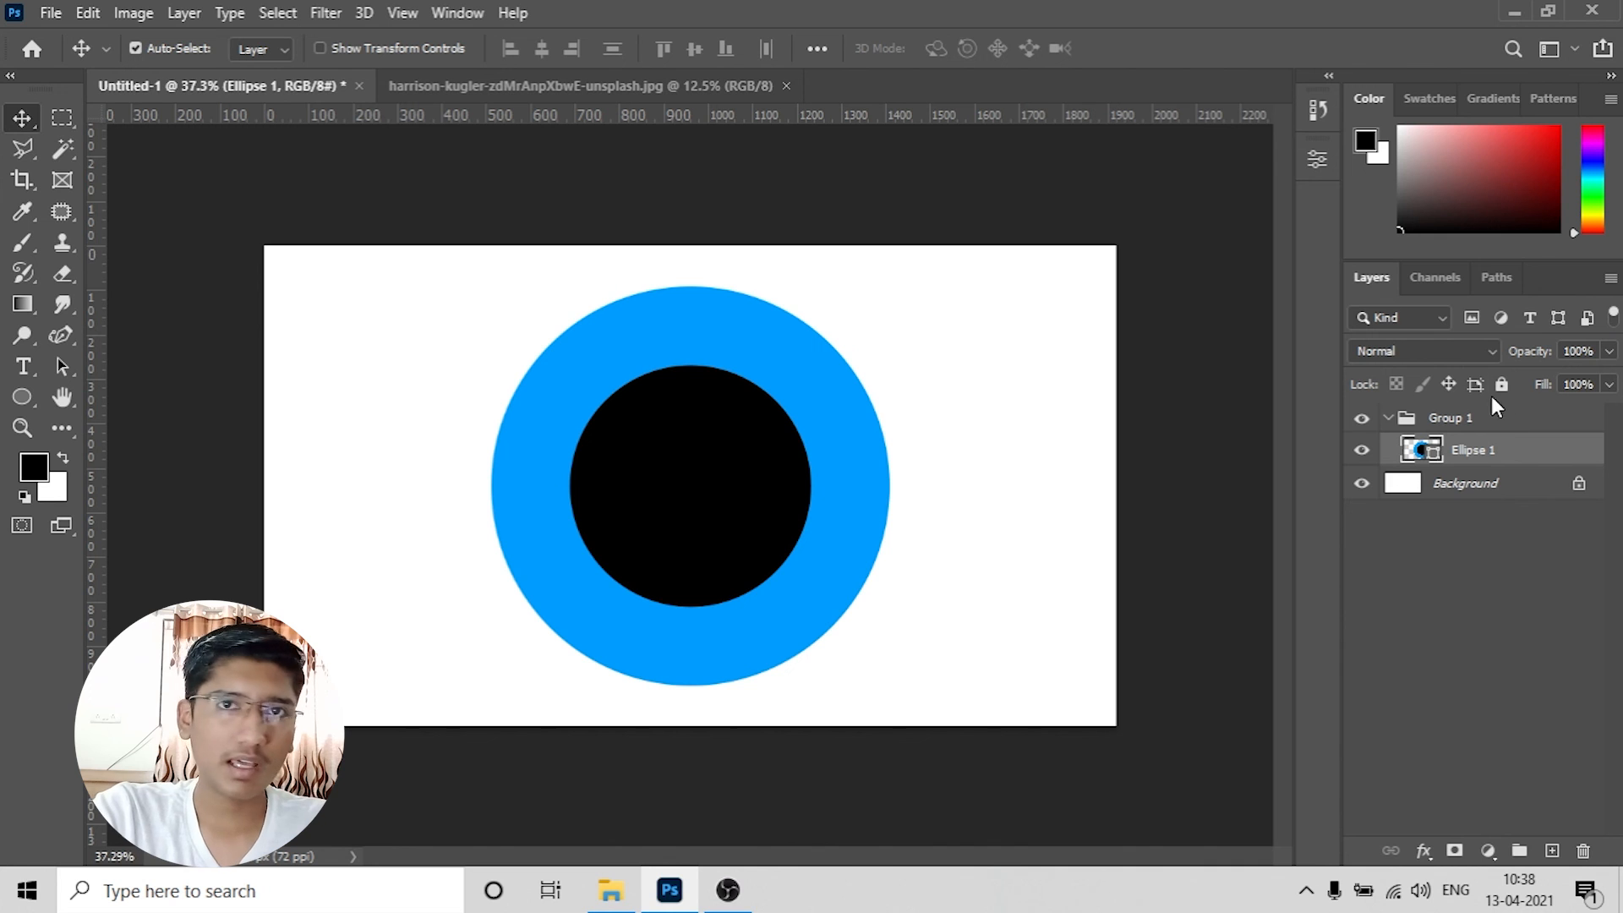
# Step: Review the blend modes available for the circle layer and keep Normal
pyautogui.click(1465, 353)
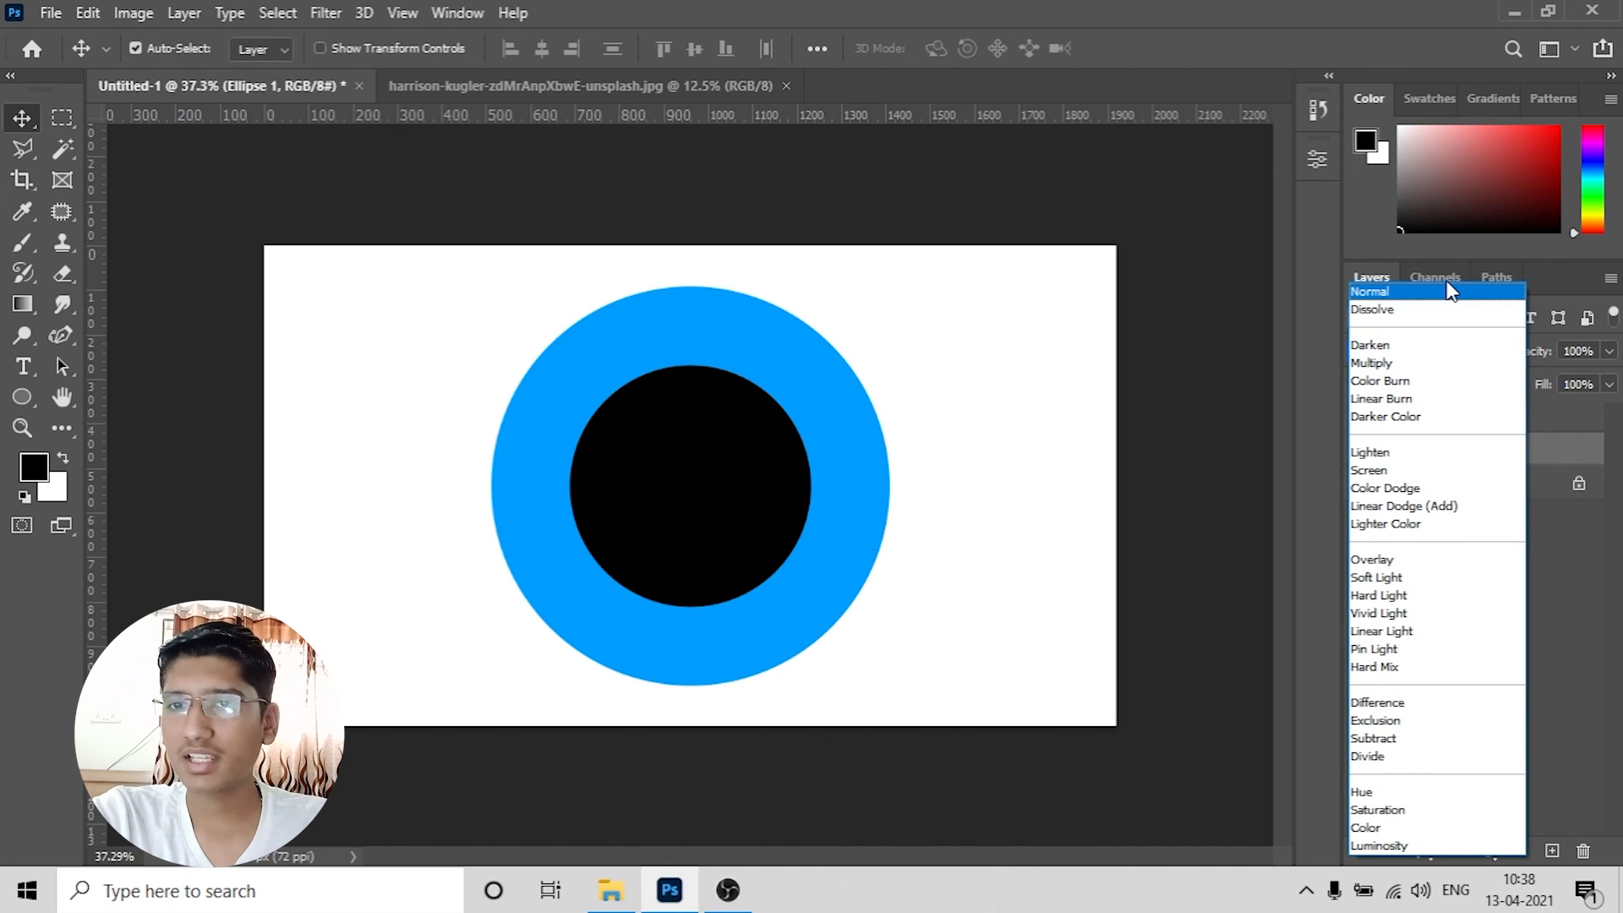
pyautogui.click(1451, 290)
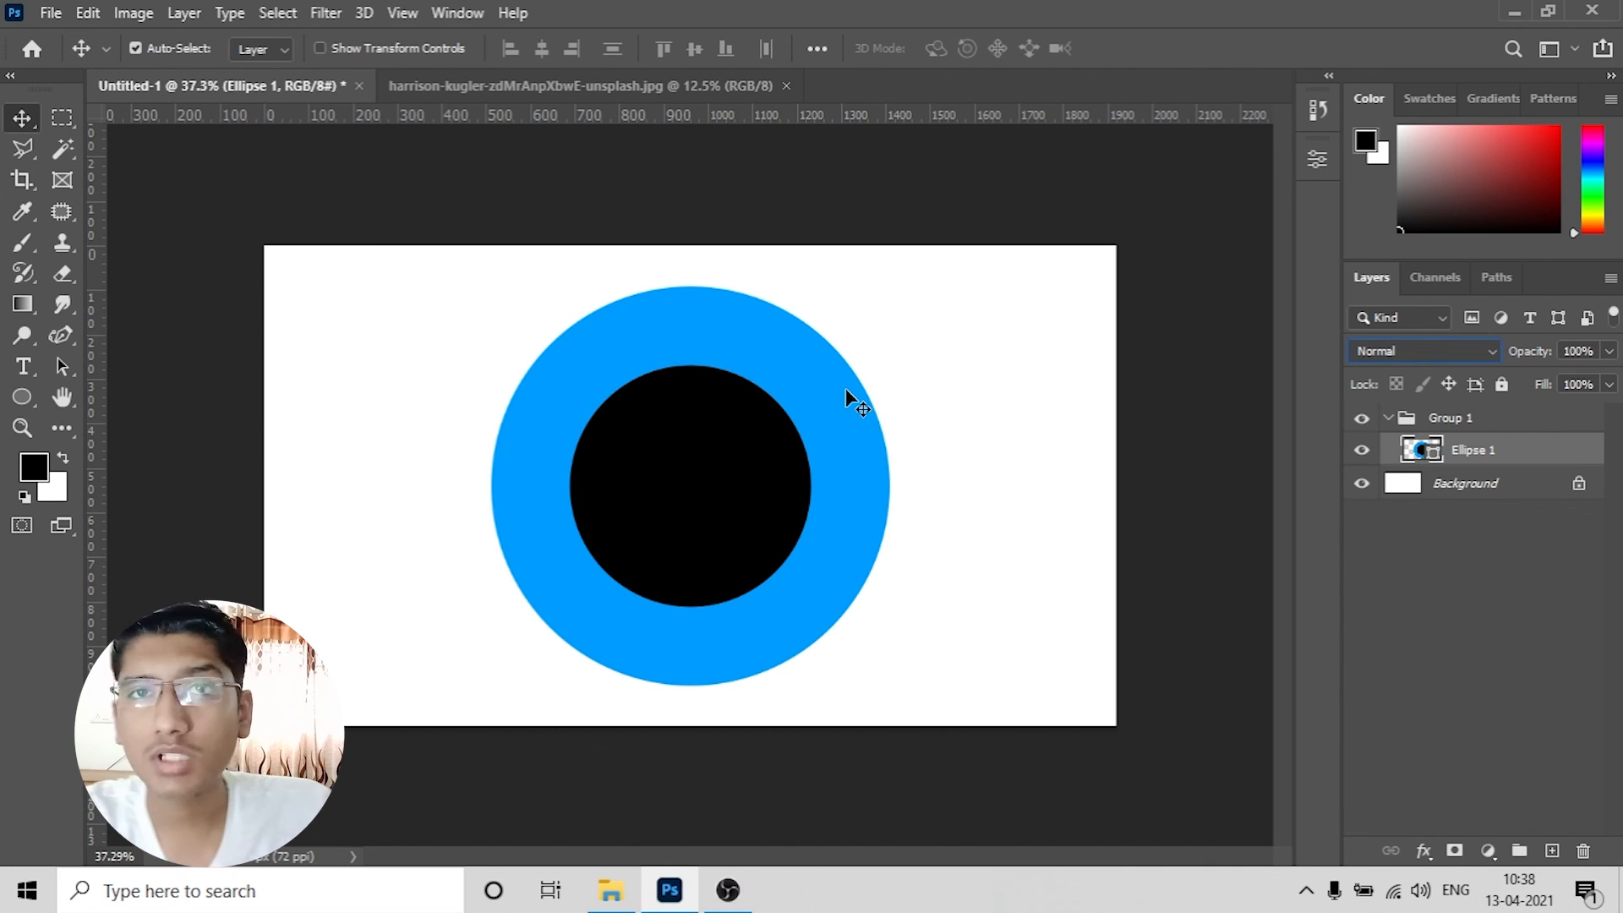